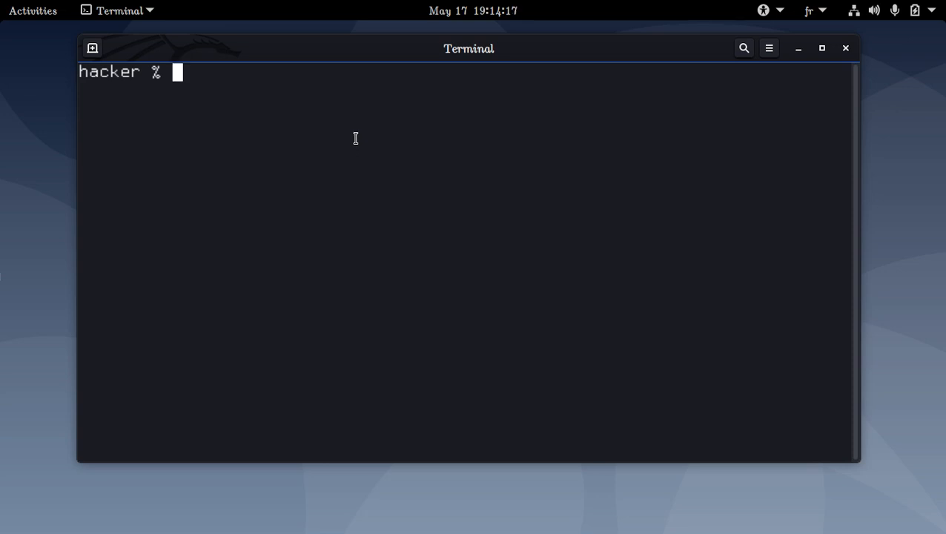
pyautogui.write('designer')
pyautogui.press('BackSpace')
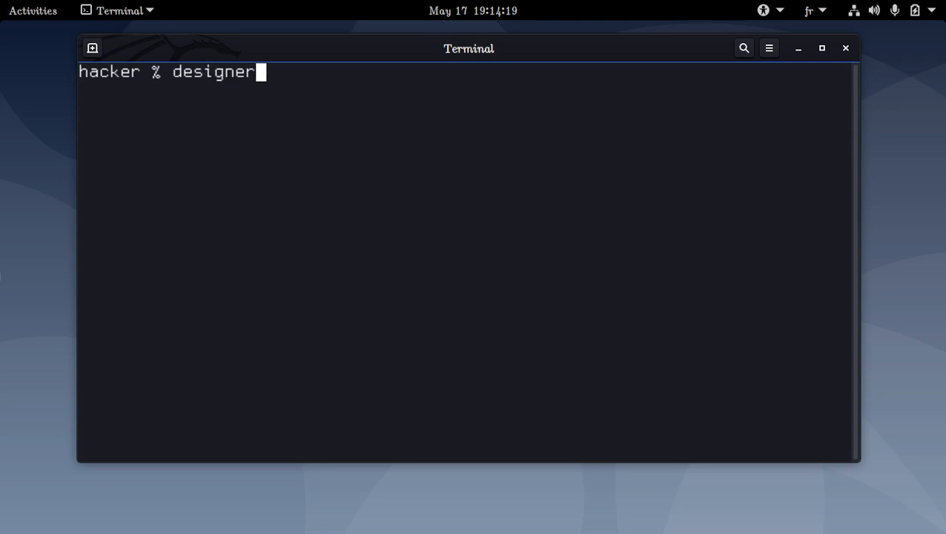
pyautogui.press('BackSpace')
pyautogui.press('BackSpace')
pyautogui.press('BackSpace')
pyautogui.press('BackSpace')
pyautogui.press('BackSpace')
pyautogui.press('BackSpace')
pyautogui.press('BackSpace')
pyautogui.press('BackSpace')
# Run the previously used command python3 -B index.py to launch the Dojo System Manager application.
pyautogui.press('Up')
pyautogui.press('Up')
pyautogui.press('Up')
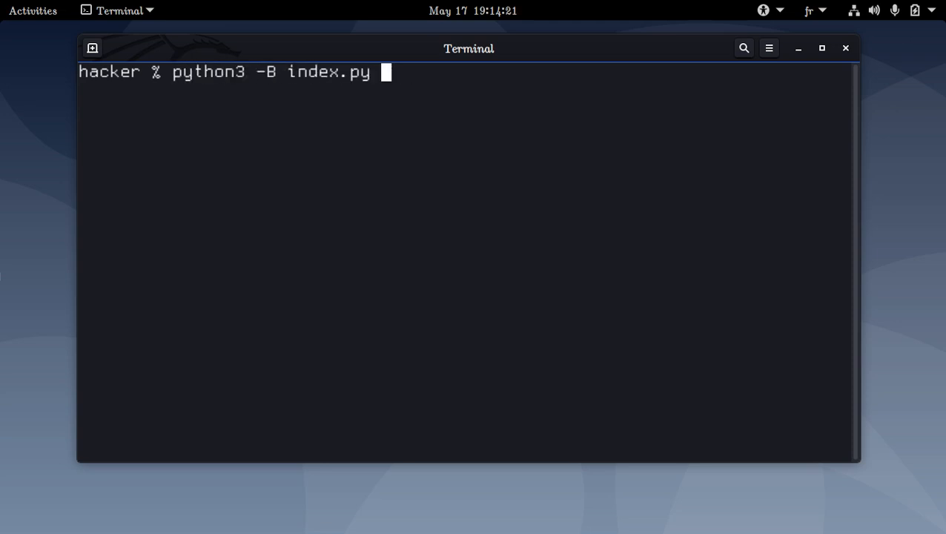
pyautogui.press('Return')
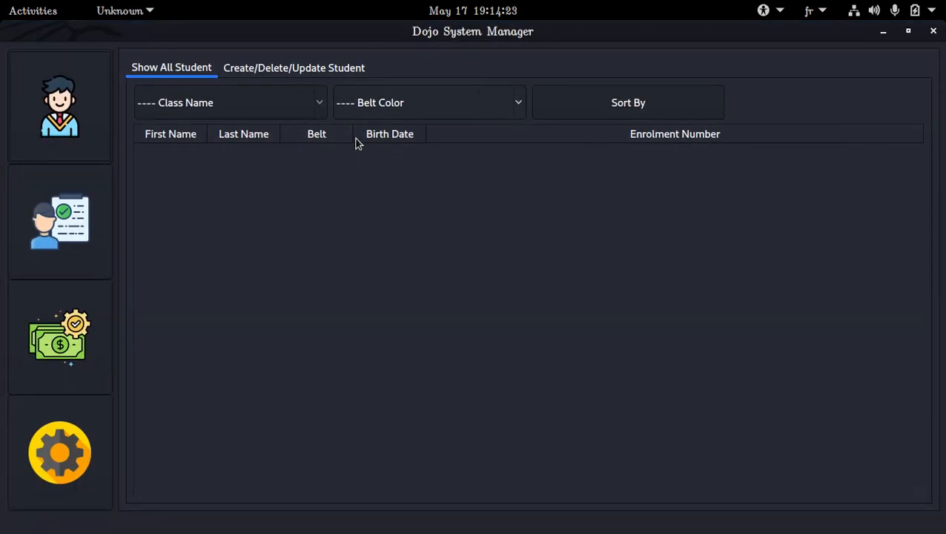
# Look through the running application's sections and its Create/Delete/Update Student form, and close the application.
pyautogui.click(67, 342)
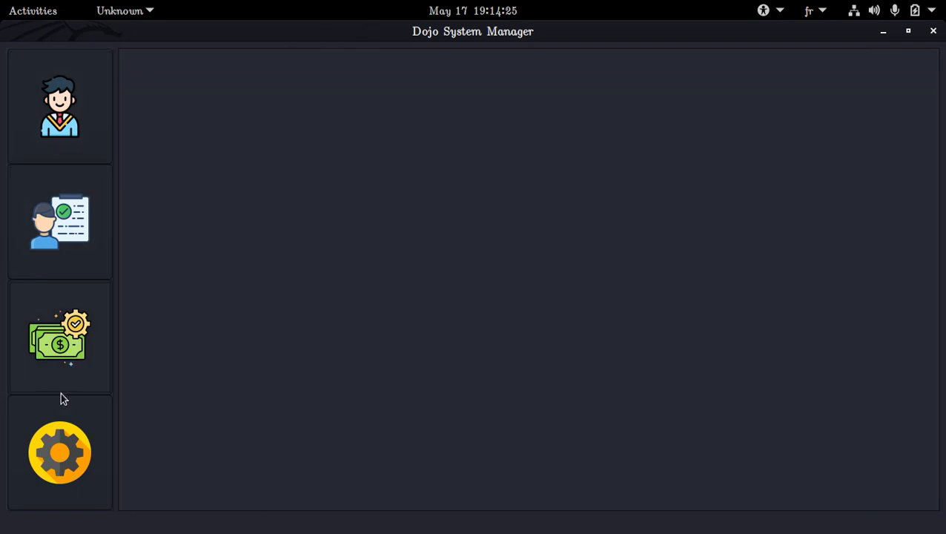
pyautogui.click(65, 427)
pyautogui.click(73, 134)
pyautogui.click(68, 319)
pyautogui.click(93, 141)
pyautogui.click(276, 73)
pyautogui.click(99, 102)
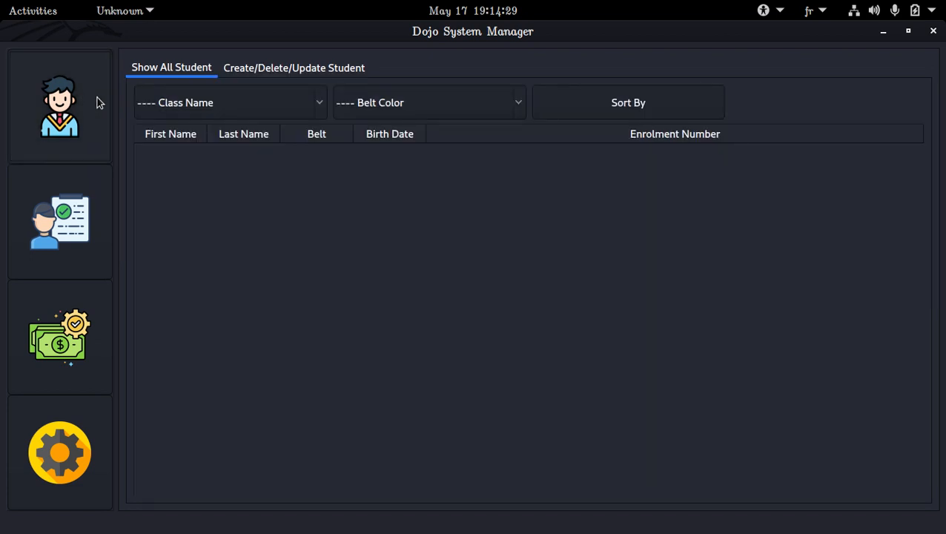
pyautogui.click(263, 70)
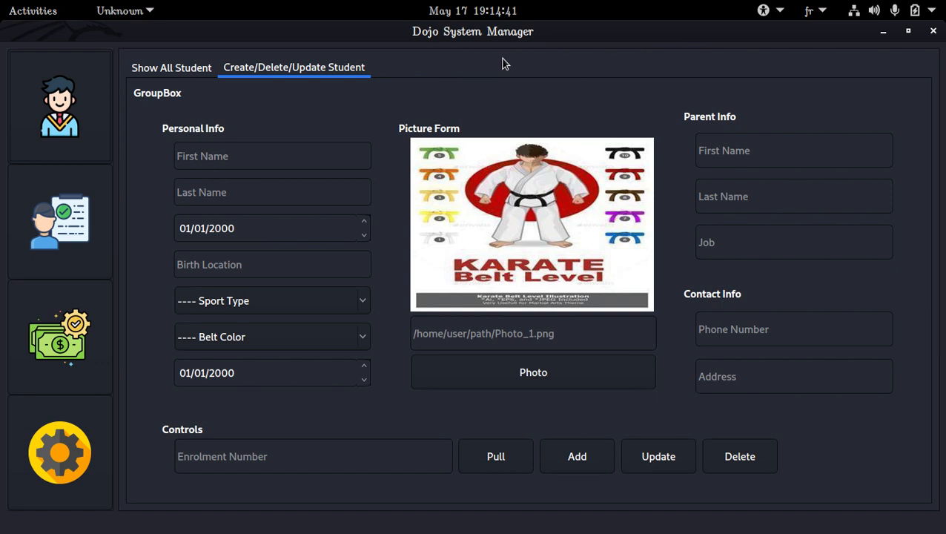
pyautogui.click(93, 156)
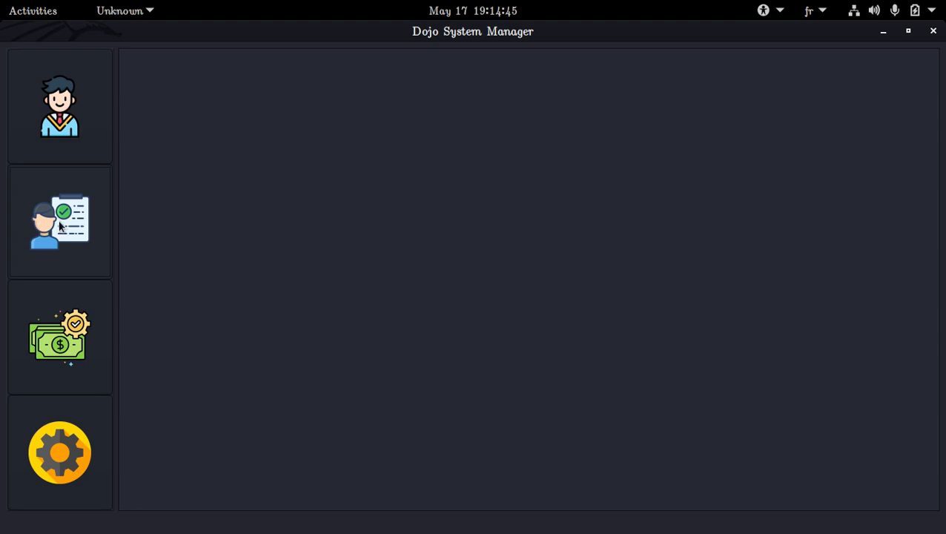
pyautogui.click(935, 30)
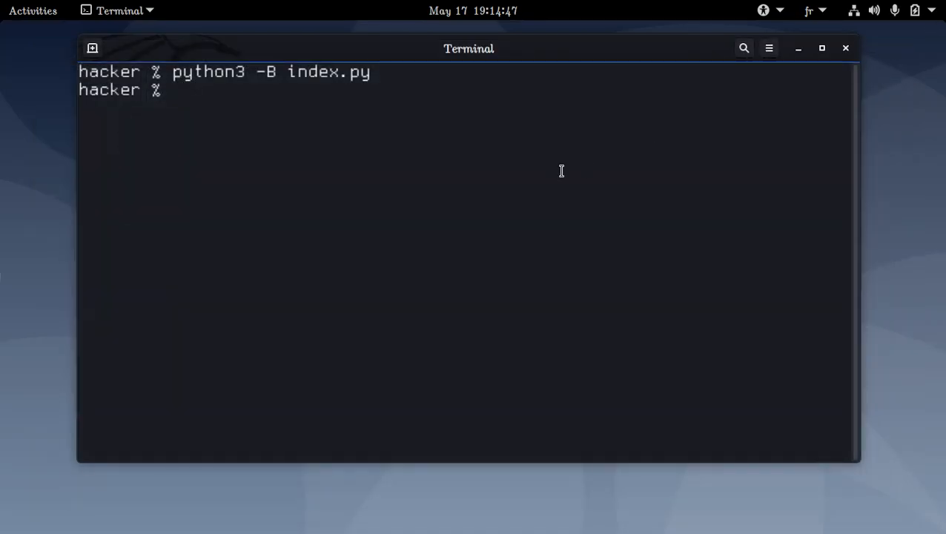
# Open the form file data/main.ui in Qt Designer from the terminal with the designer command.
pyautogui.write('des')
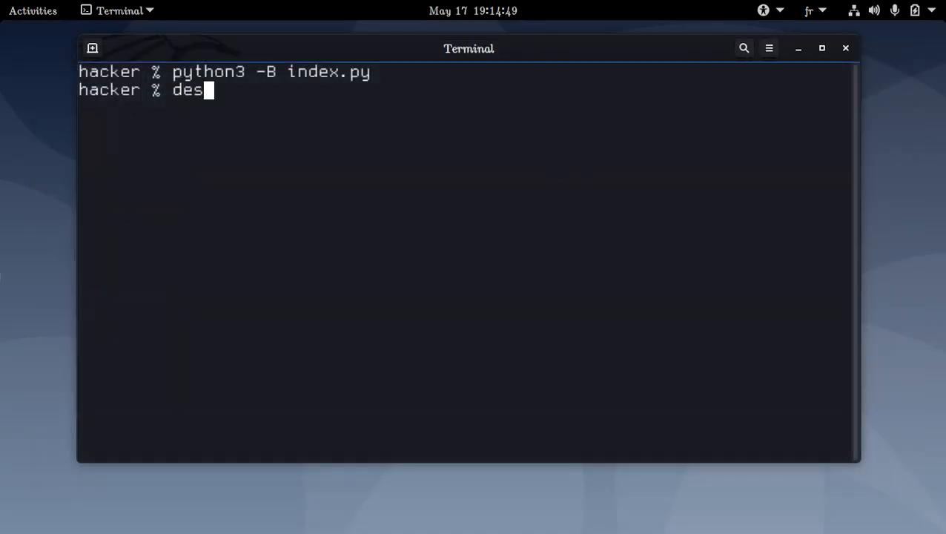
pyautogui.write('igner main')
pyautogui.press('BackSpace')
pyautogui.press('BackSpace')
pyautogui.press('BackSpace')
pyautogui.press('BackSpace')
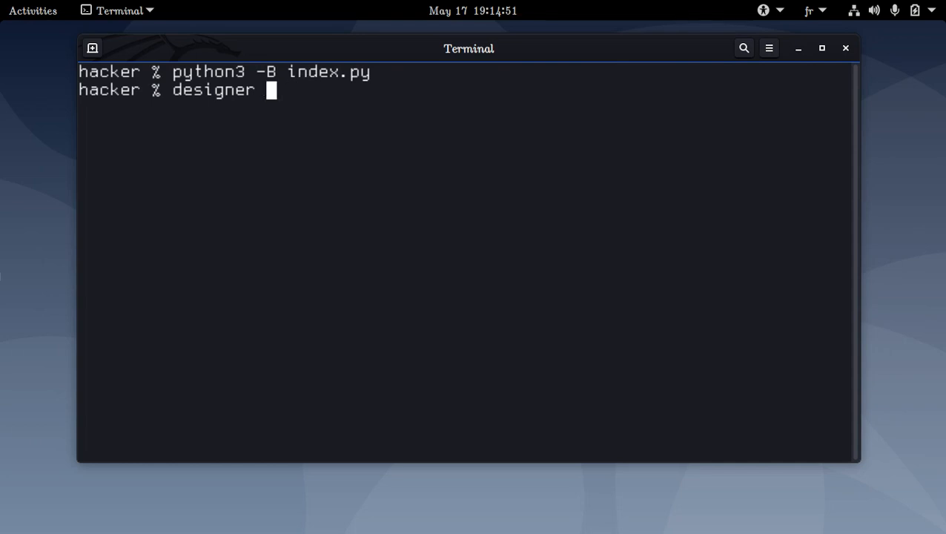
pyautogui.write('data/ai')
pyautogui.press('BackSpace')
pyautogui.press('BackSpace')
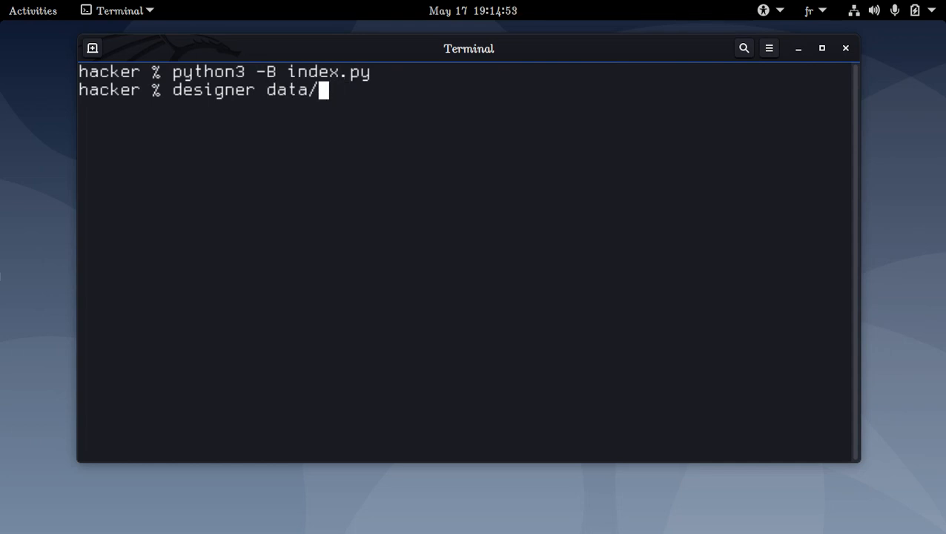
pyautogui.write('main.ui')
pyautogui.press('Return')
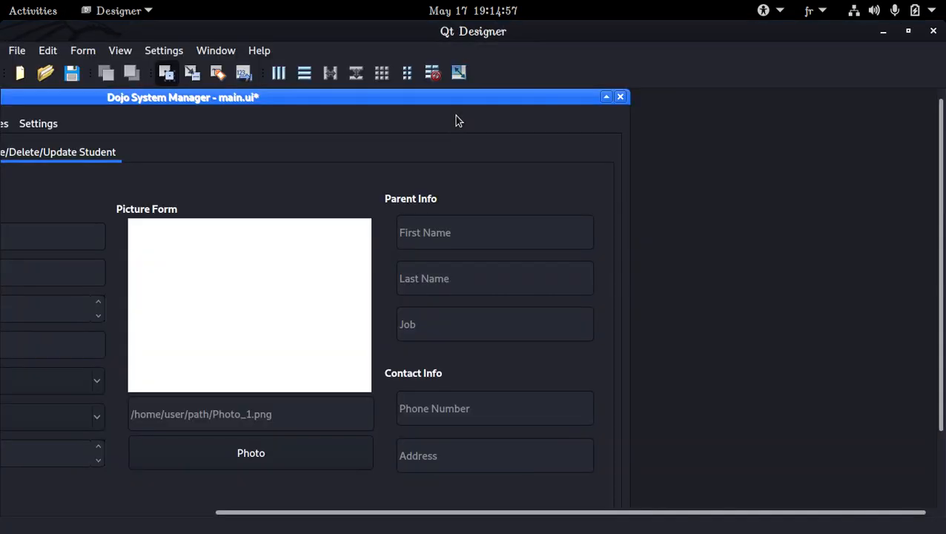
# Switch the main form to its Attendance page and make the form window slightly shorter.
pyautogui.moveTo(466, 513); pyautogui.dragTo(249, 513)
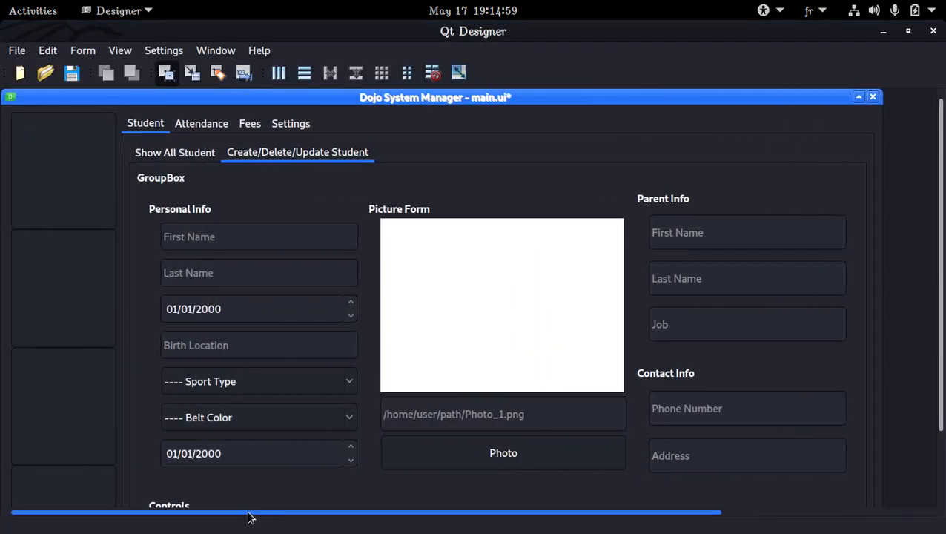
pyautogui.click(192, 128)
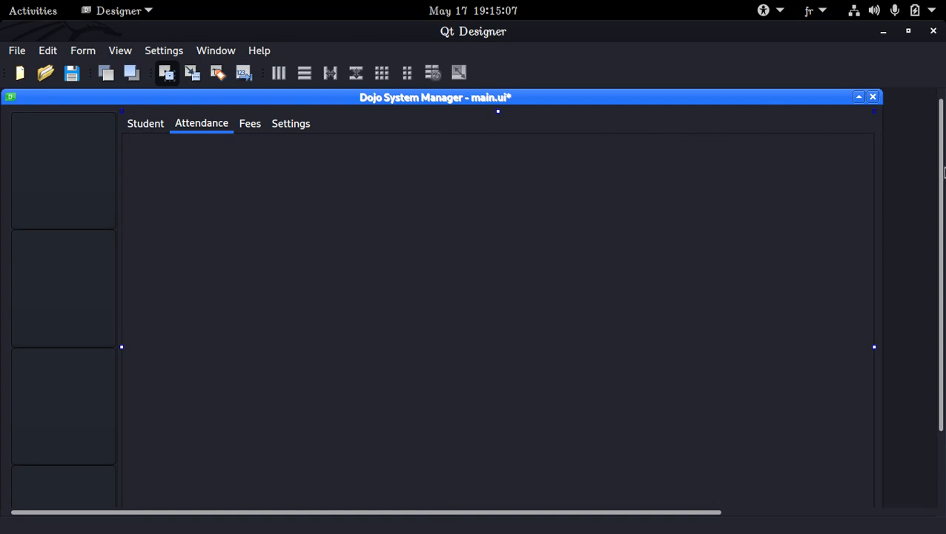
pyautogui.moveTo(944, 172); pyautogui.dragTo(944, 250)
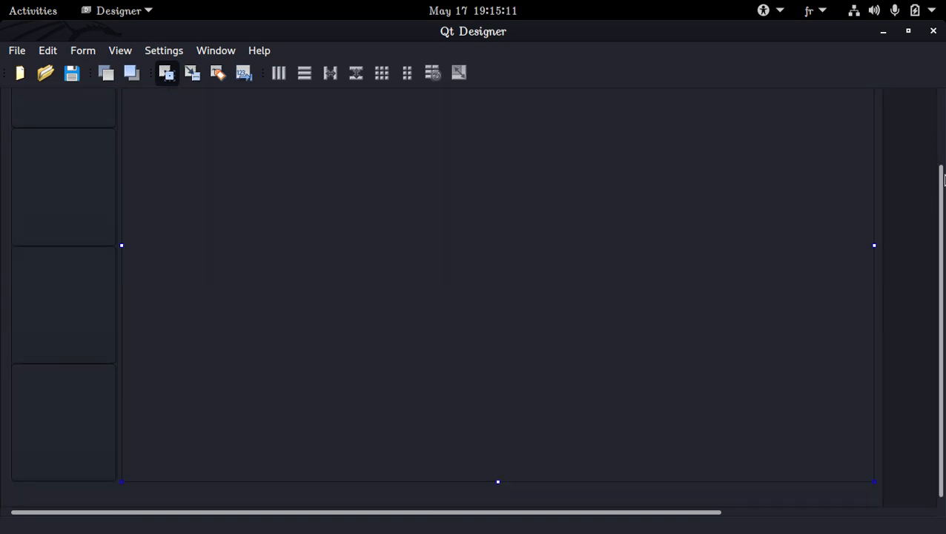
pyautogui.scroll(3, 943, 178)
pyautogui.scroll(-1, 943, 174)
pyautogui.scroll(1, 944, 167)
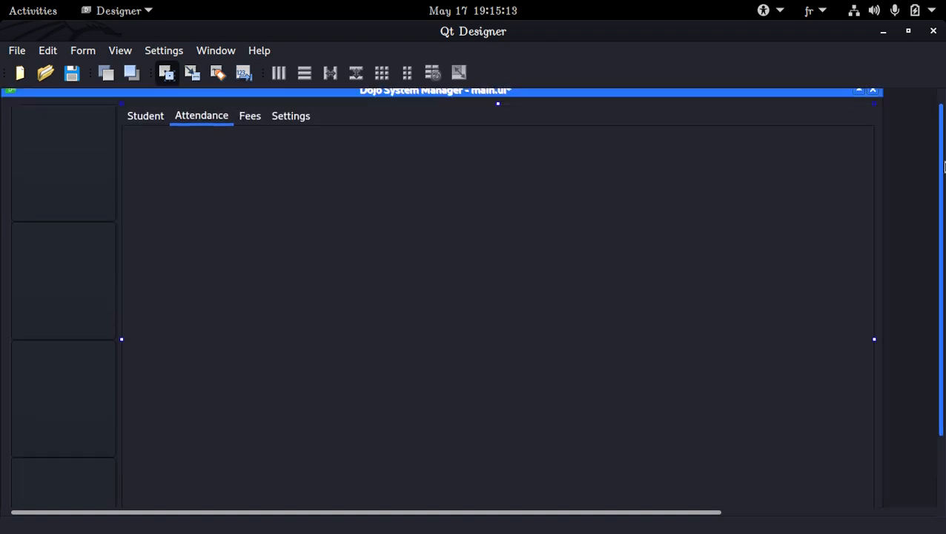
pyautogui.scroll(-3, 944, 167)
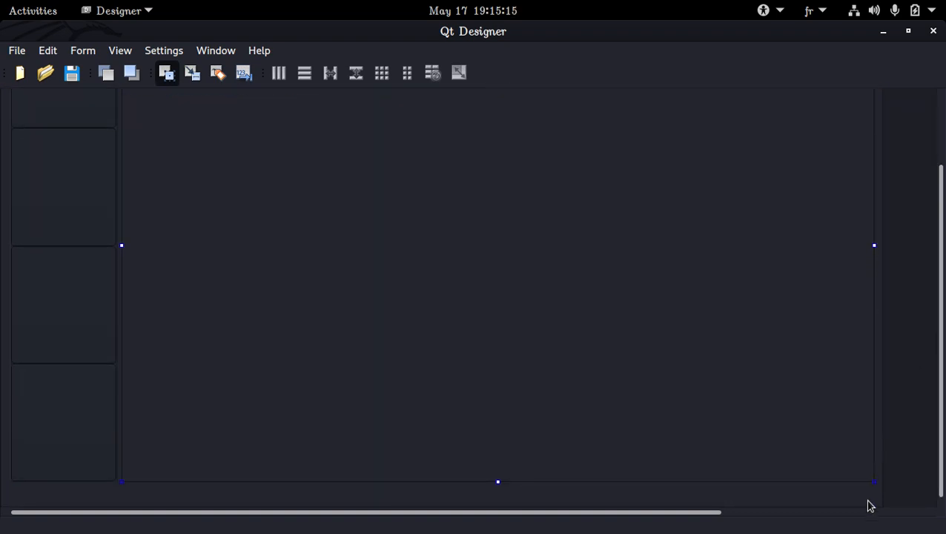
pyautogui.moveTo(866, 505); pyautogui.dragTo(820, 370)
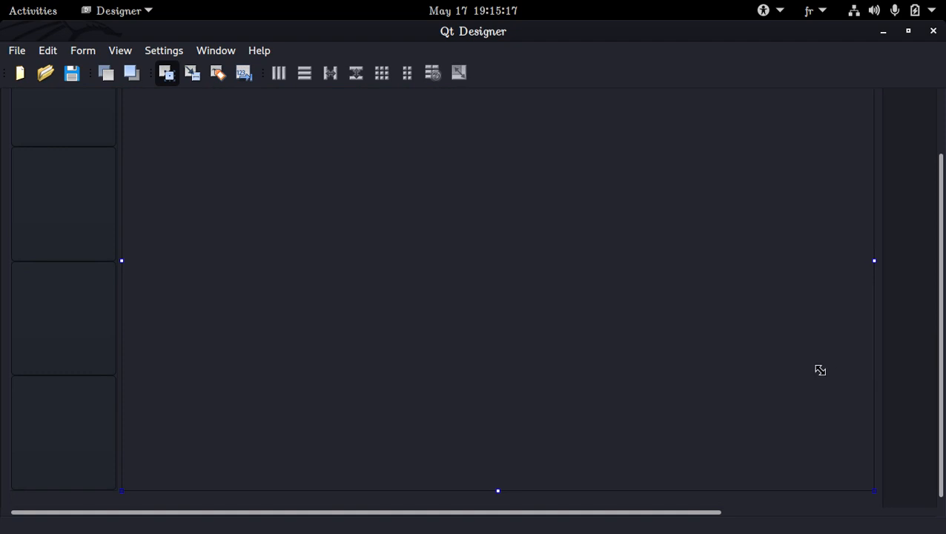
pyautogui.scroll(3, 672, 274)
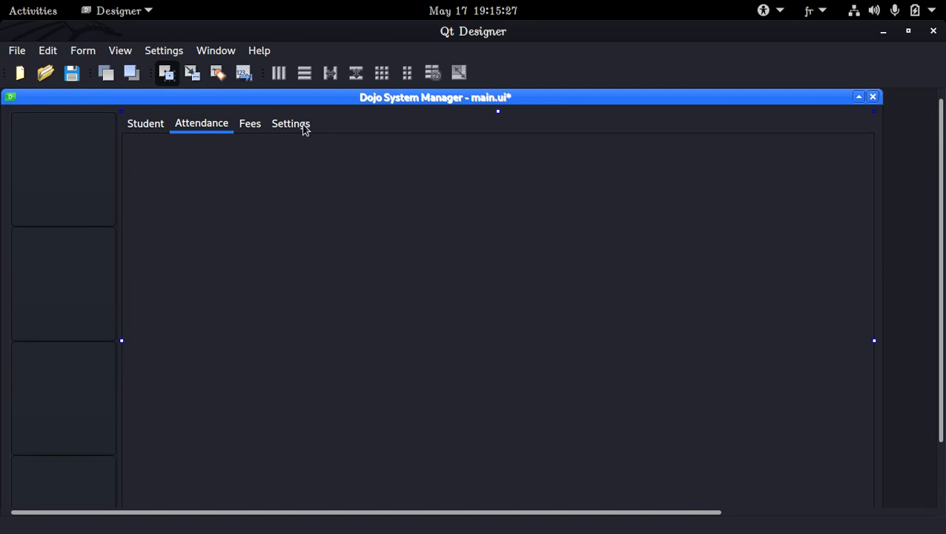
# Show the Widget Box, filter it for "tab", and place a Tab Widget on the empty Attendance page.
pyautogui.click(119, 50)
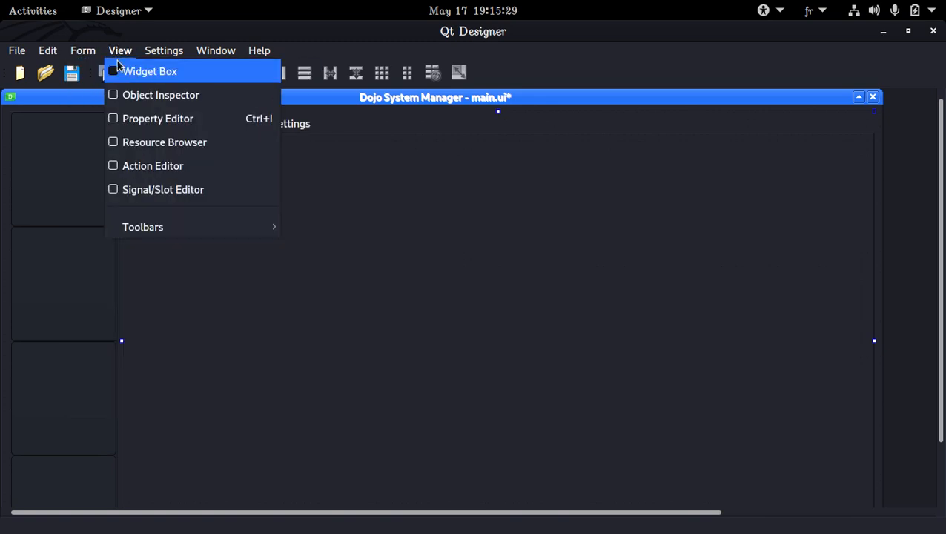
pyautogui.click(119, 71)
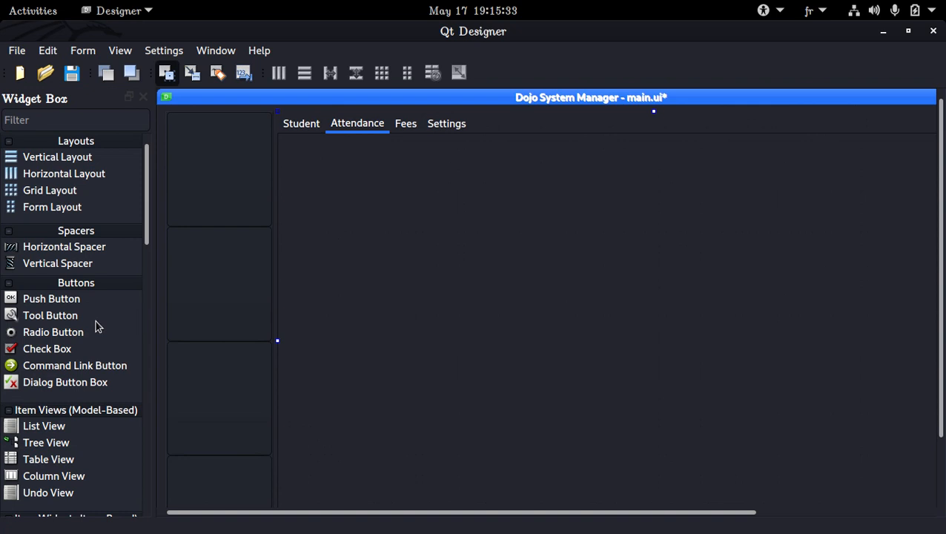
pyautogui.click(91, 119)
pyautogui.write('tab')
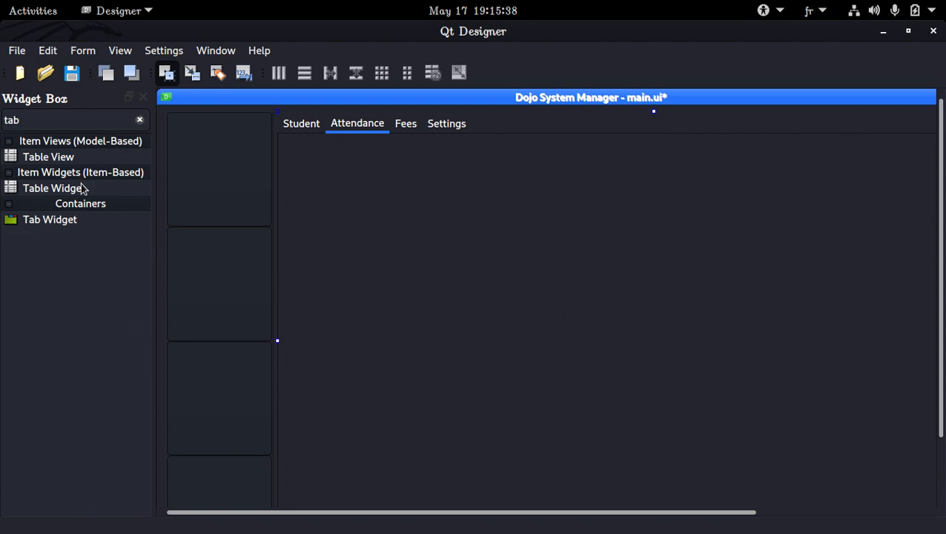
pyautogui.moveTo(77, 221); pyautogui.dragTo(382, 183)
# Lay out the Attendance page in a grid so the new tab widget fills it, and hide the Widget Box.
pyautogui.rightClick(557, 215)
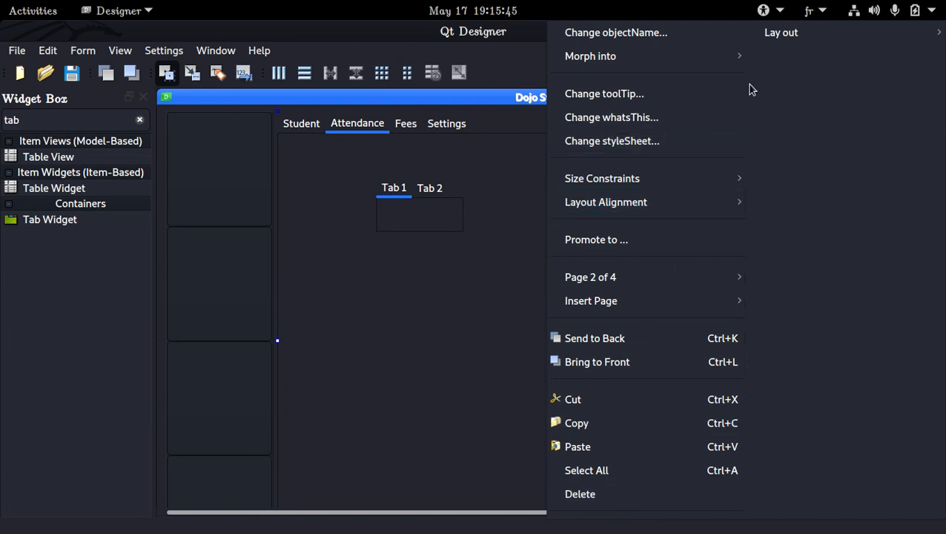
pyautogui.moveTo(817, 34)
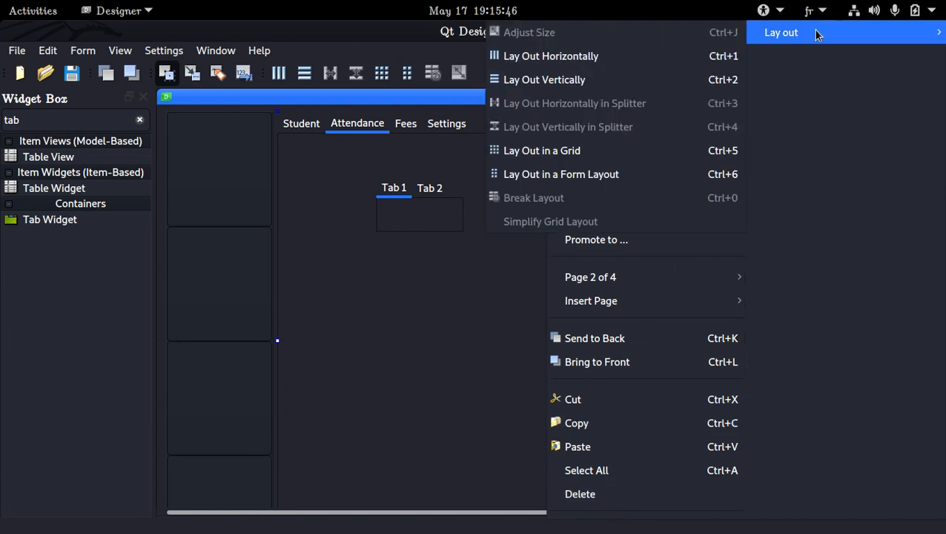
pyautogui.click(683, 148)
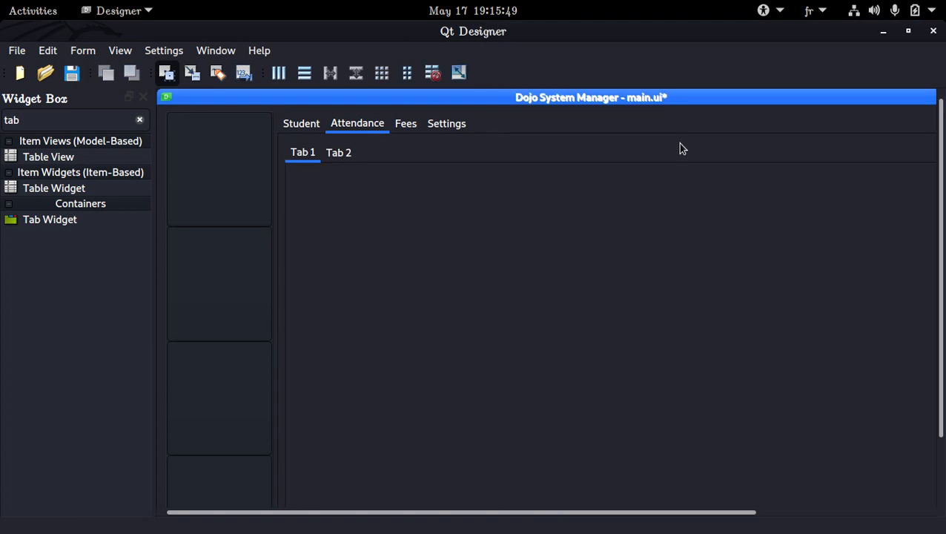
pyautogui.click(450, 186)
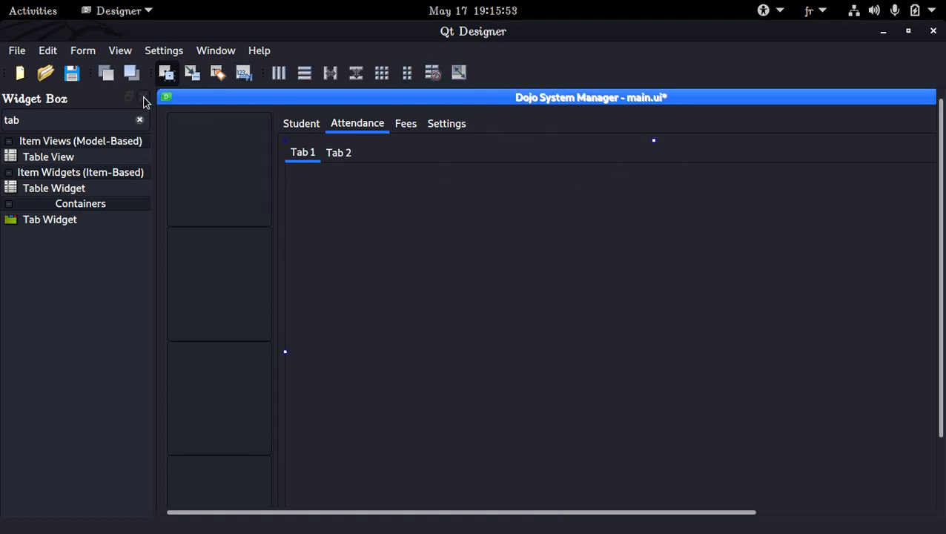
pyautogui.click(143, 97)
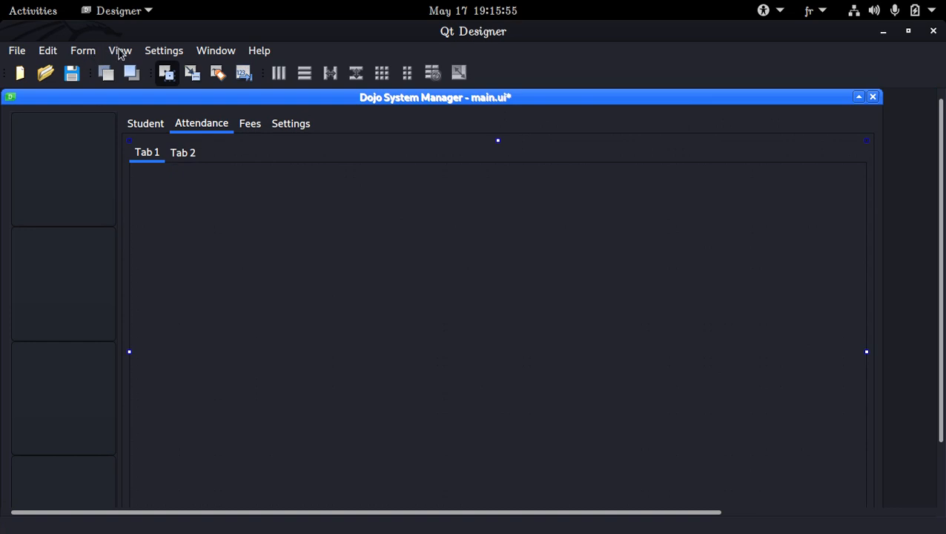
# Show the Property Editor and set the text of the Attendance tab widget's first tab to History.
pyautogui.click(186, 157)
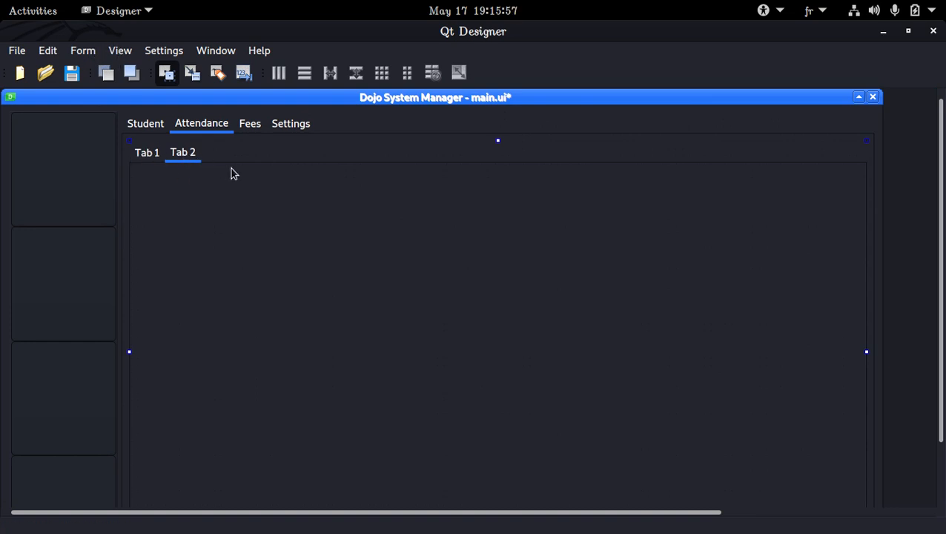
pyautogui.click(141, 160)
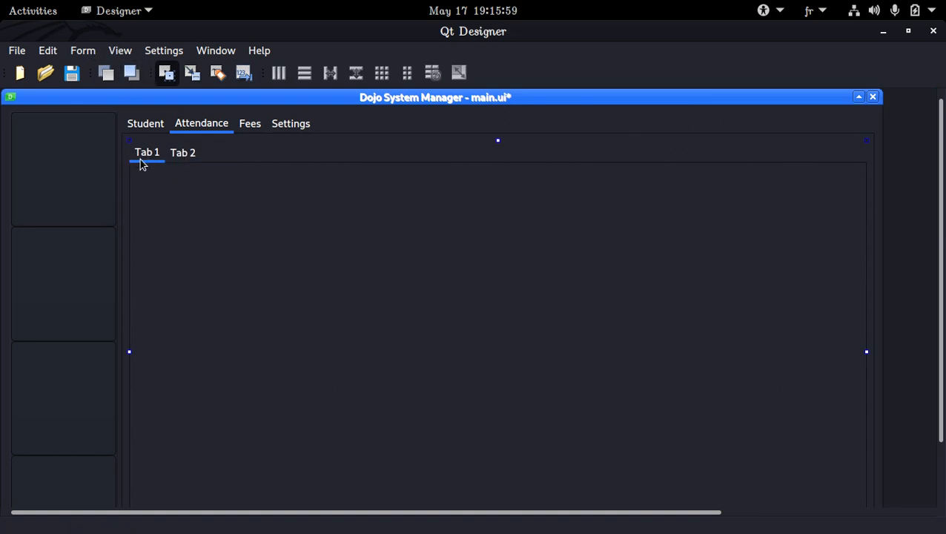
pyautogui.click(94, 49)
pyautogui.moveTo(111, 50)
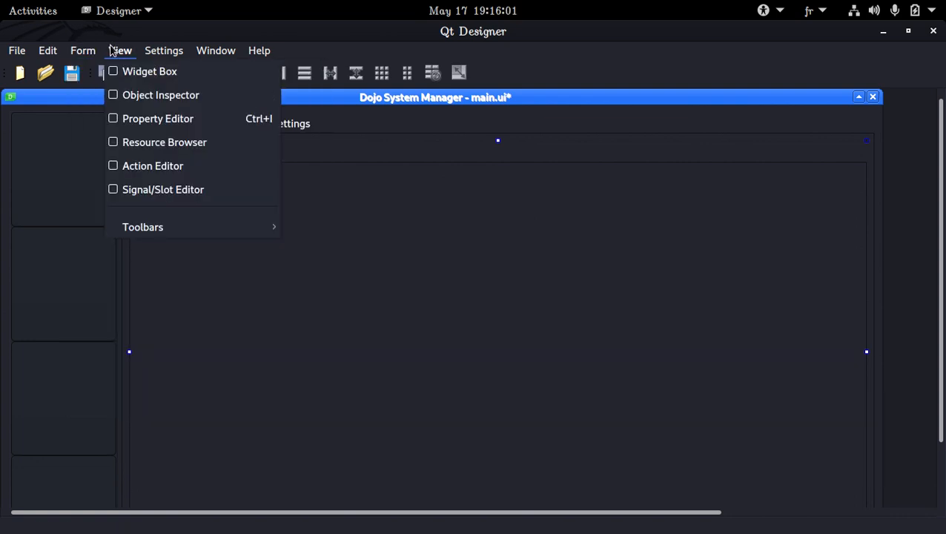
pyautogui.click(153, 125)
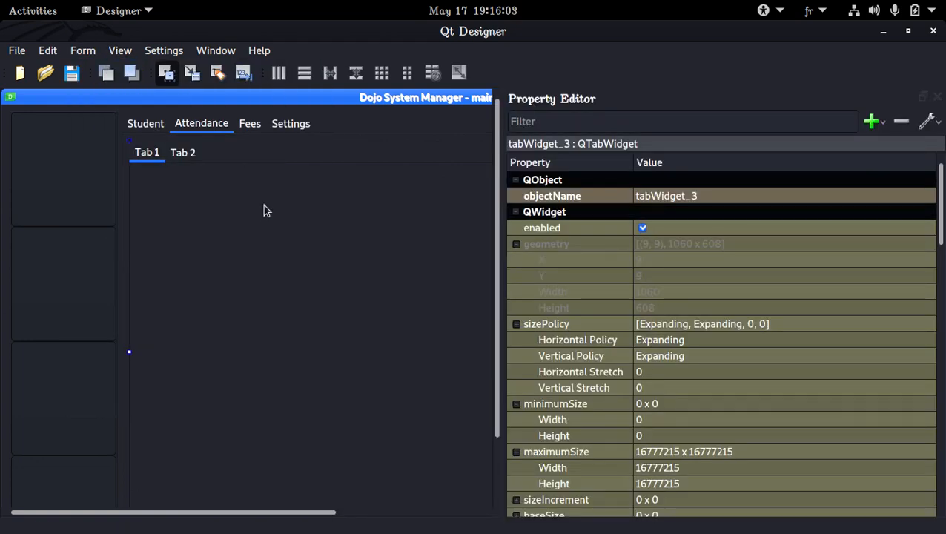
pyautogui.scroll(-20, 614, 226)
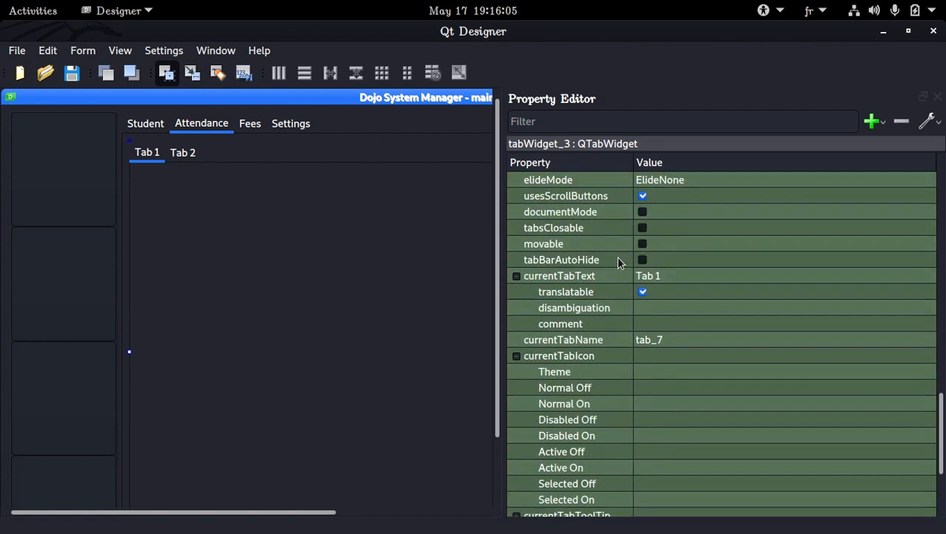
pyautogui.click(672, 277)
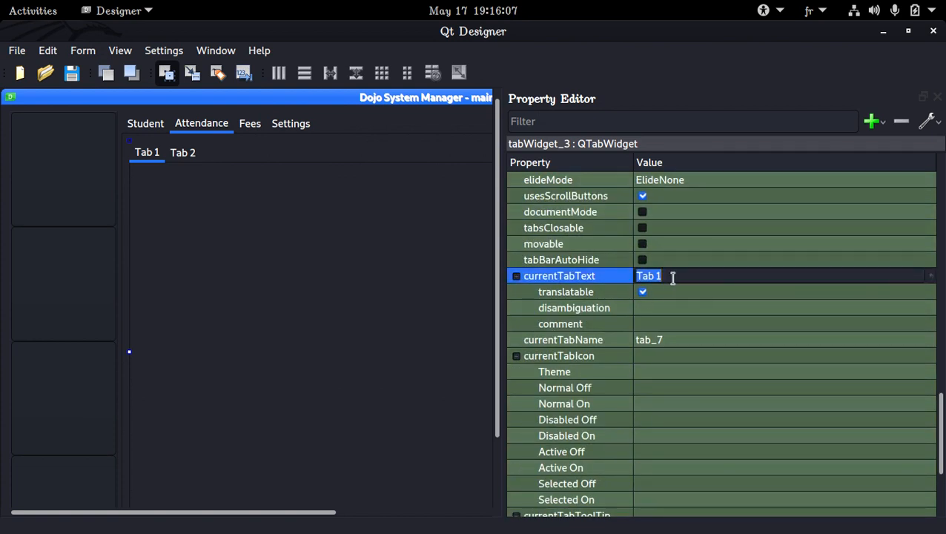
pyautogui.write('Hist')
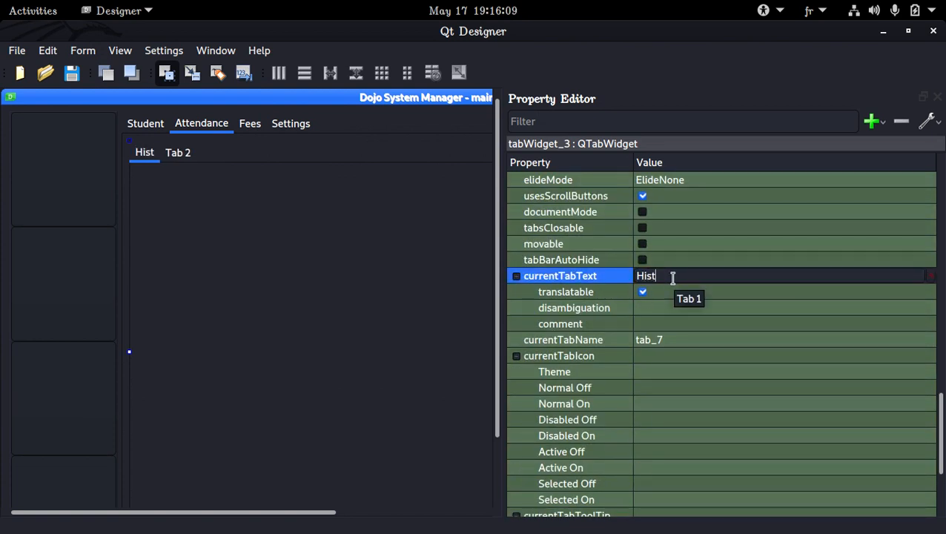
pyautogui.write('ory')
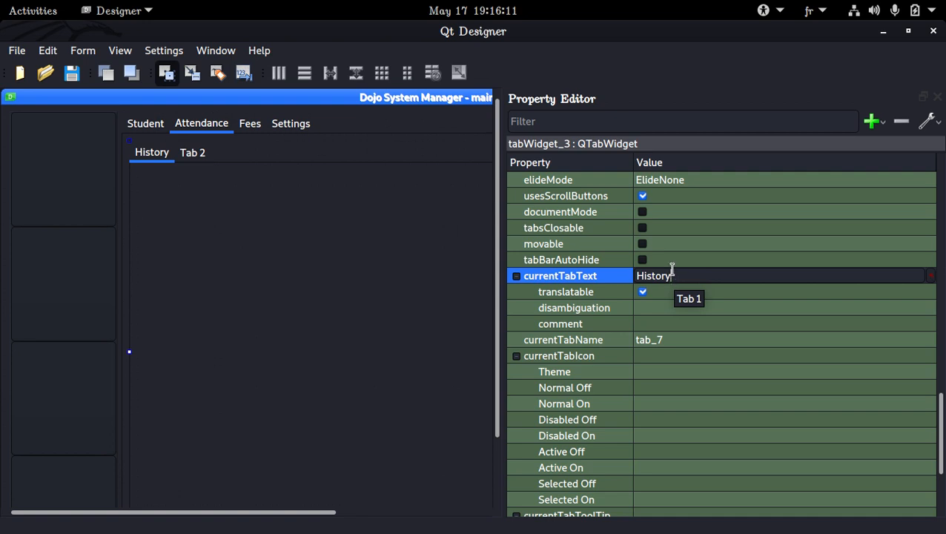
# Set the text of the Attendance tab widget's second tab to New Day and save the form.
pyautogui.click(197, 152)
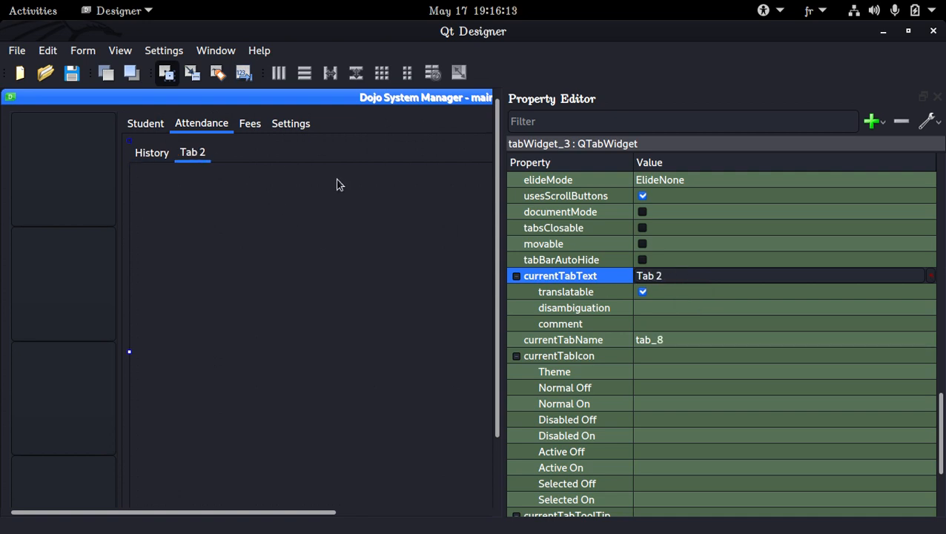
pyautogui.click(744, 270)
pyautogui.doubleClick(750, 272)
pyautogui.write('New Dat')
pyautogui.press('BackSpace')
pyautogui.write('yh')
pyautogui.press('BackSpace')
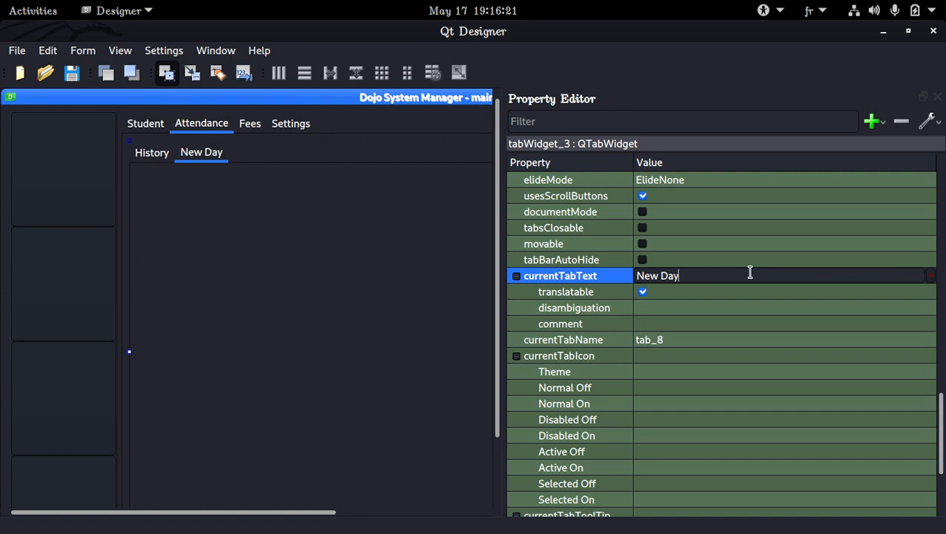
pyautogui.press('Return')
pyautogui.hotkey('ctrl', 's')
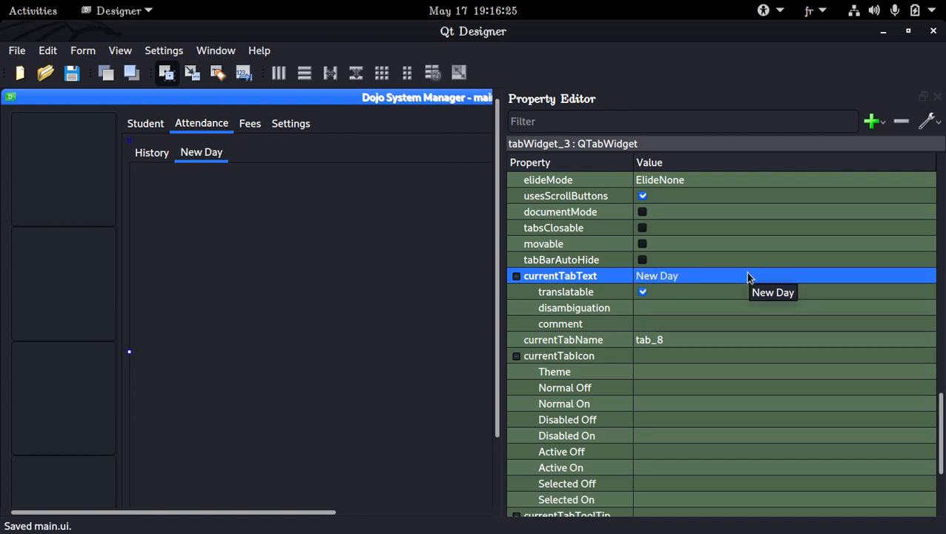
# Check both Attendance tabs, return to the History tab and hide the Property Editor.
pyautogui.scroll(20, 727, 331)
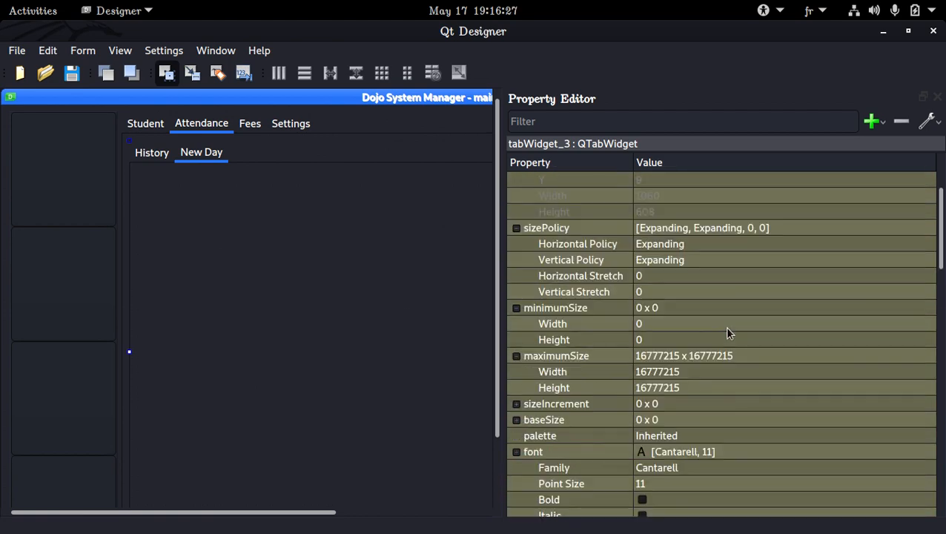
pyautogui.scroll(3, 727, 333)
pyautogui.click(150, 157)
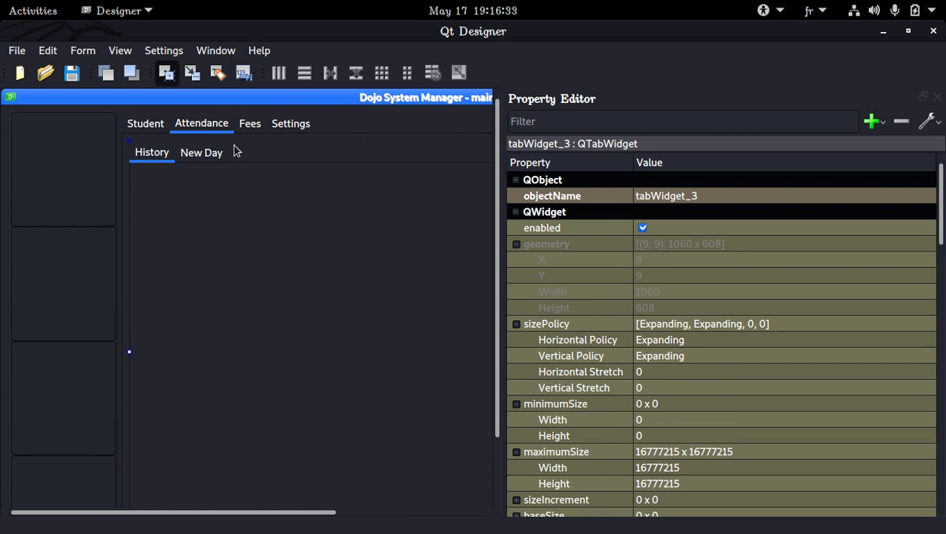
pyautogui.click(201, 156)
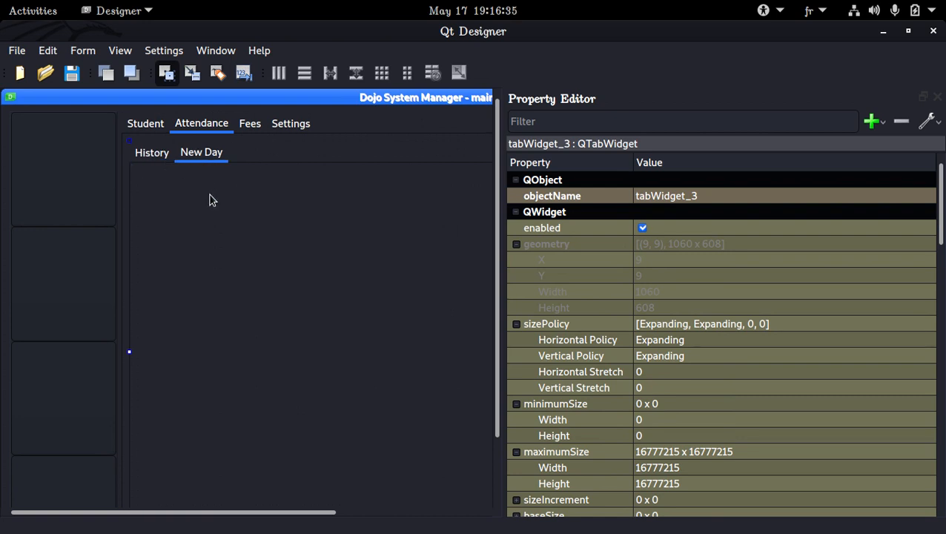
pyautogui.click(158, 152)
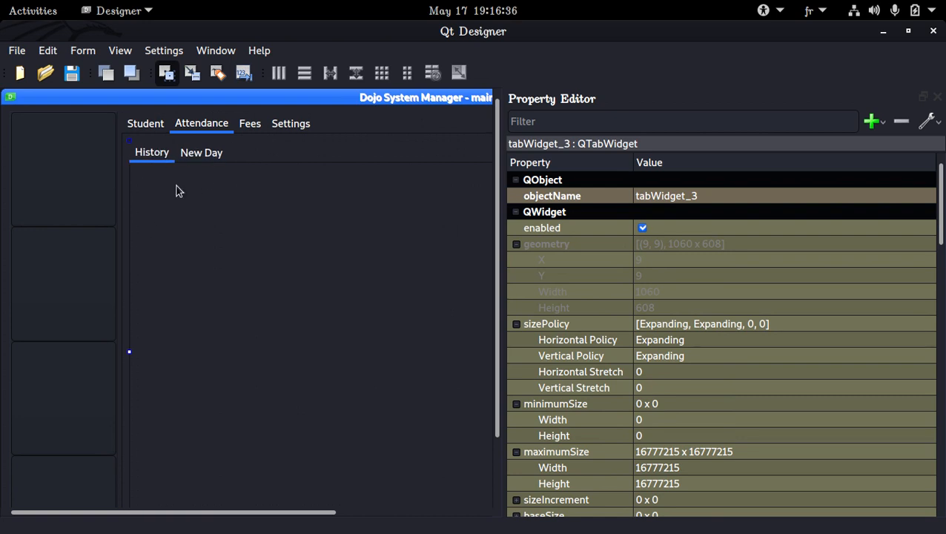
pyautogui.click(934, 96)
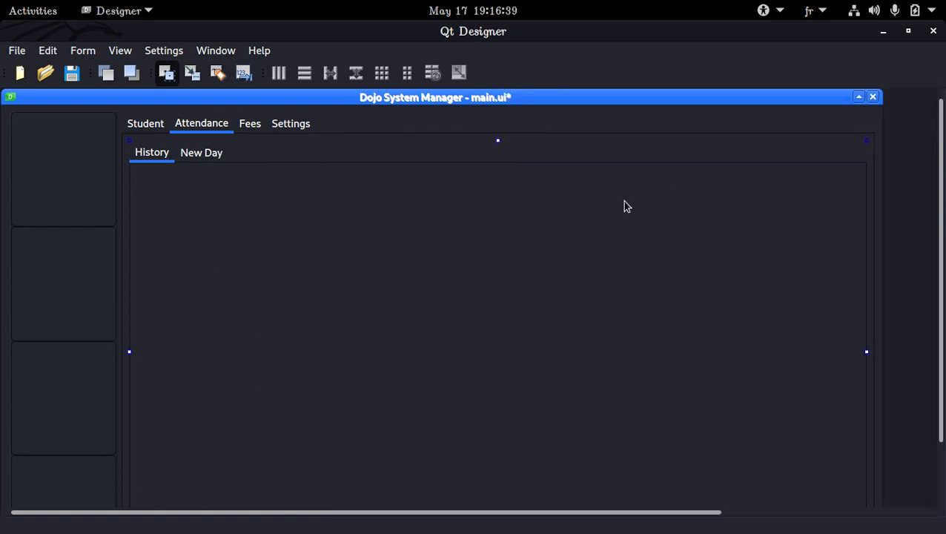
pyautogui.scroll(-2, 624, 205)
pyautogui.scroll(2, 624, 205)
# Show the Widget Box, filter it for "ta", and place a Table Widget on the History tab.
pyautogui.click(119, 51)
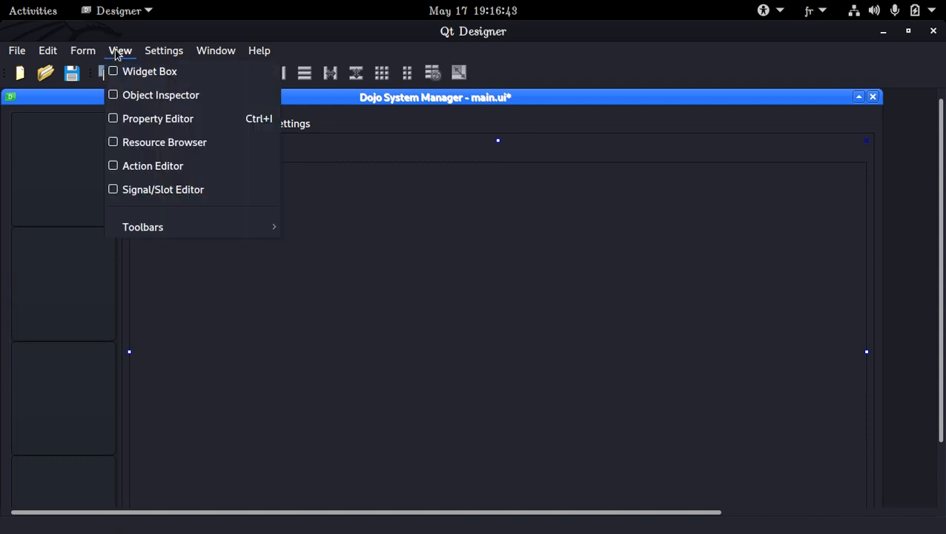
pyautogui.click(123, 71)
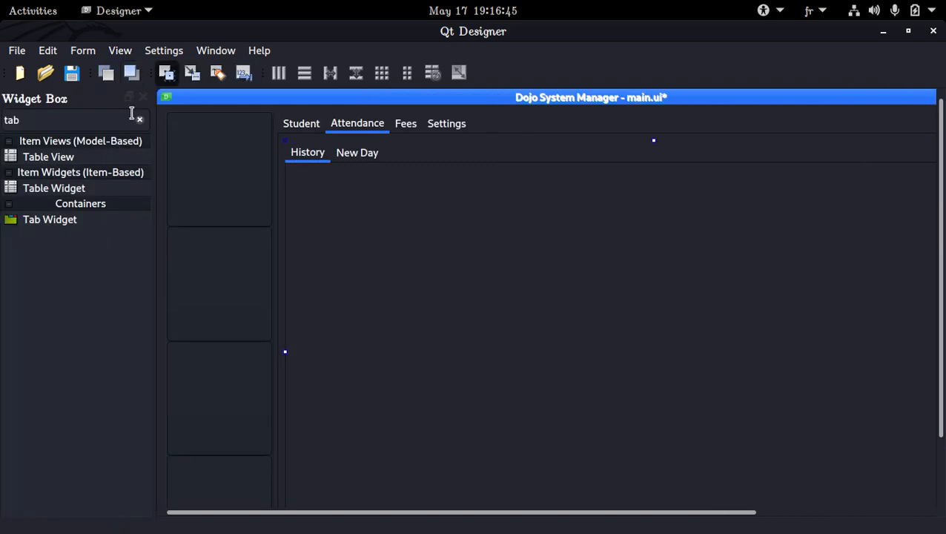
pyautogui.click(138, 119)
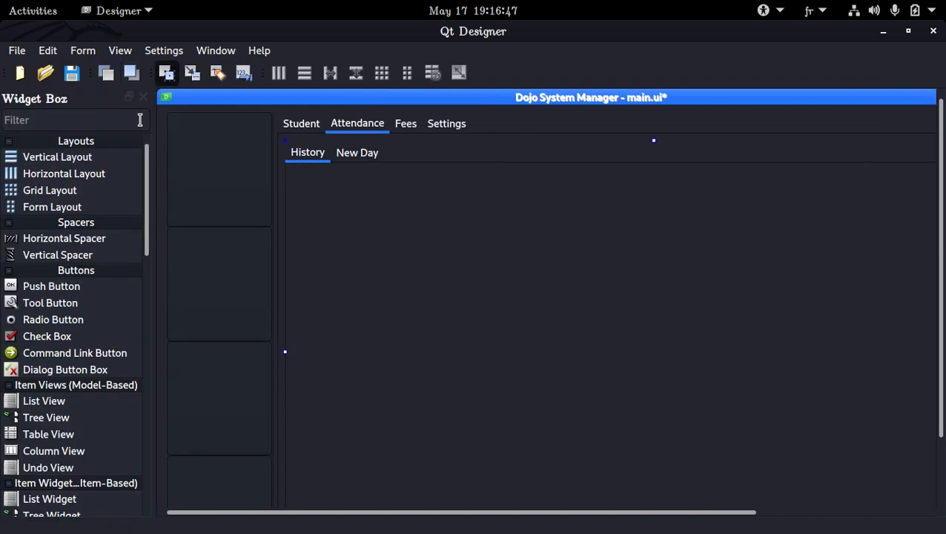
pyautogui.write('ta')
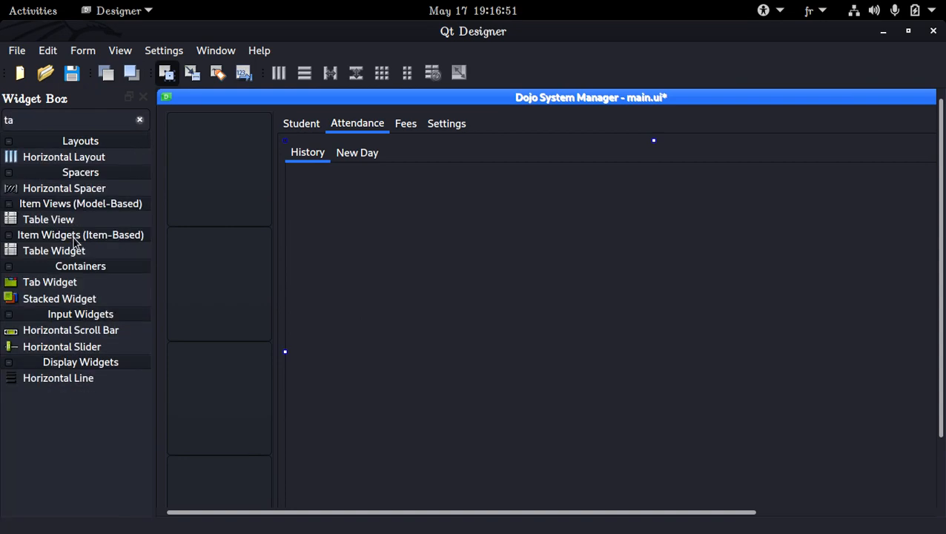
pyautogui.moveTo(77, 251); pyautogui.dragTo(395, 230)
# Open the new table widget's item editor and add a first column named First Name.
pyautogui.doubleClick(462, 273)
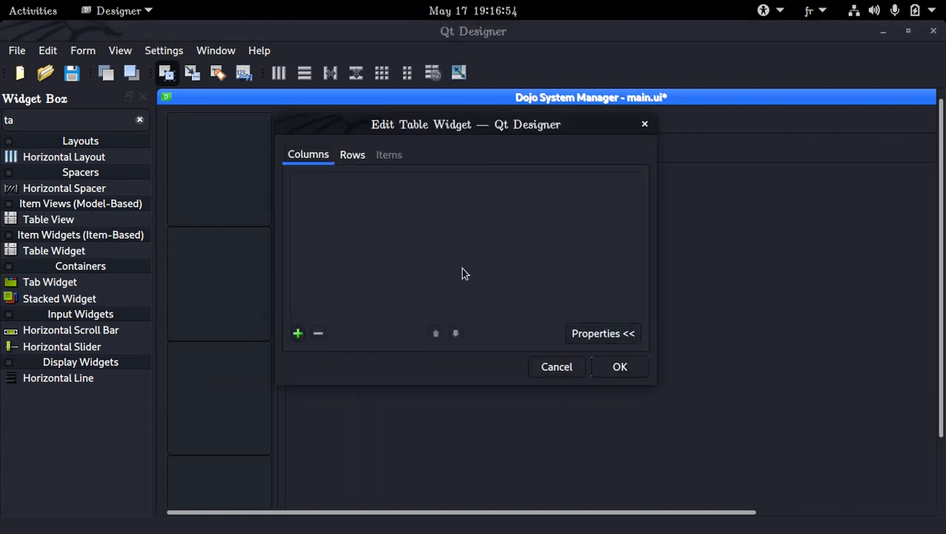
pyautogui.click(298, 333)
pyautogui.press('Return')
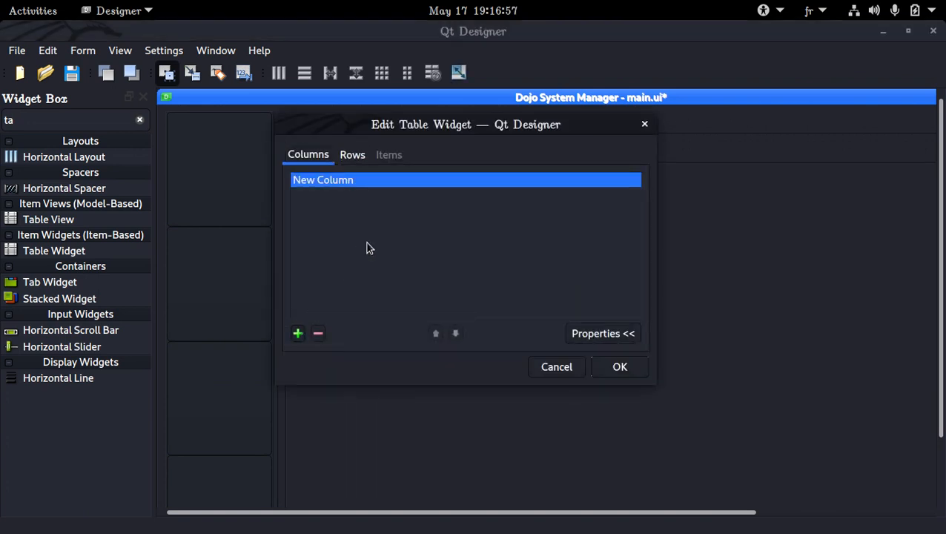
pyautogui.doubleClick(370, 183)
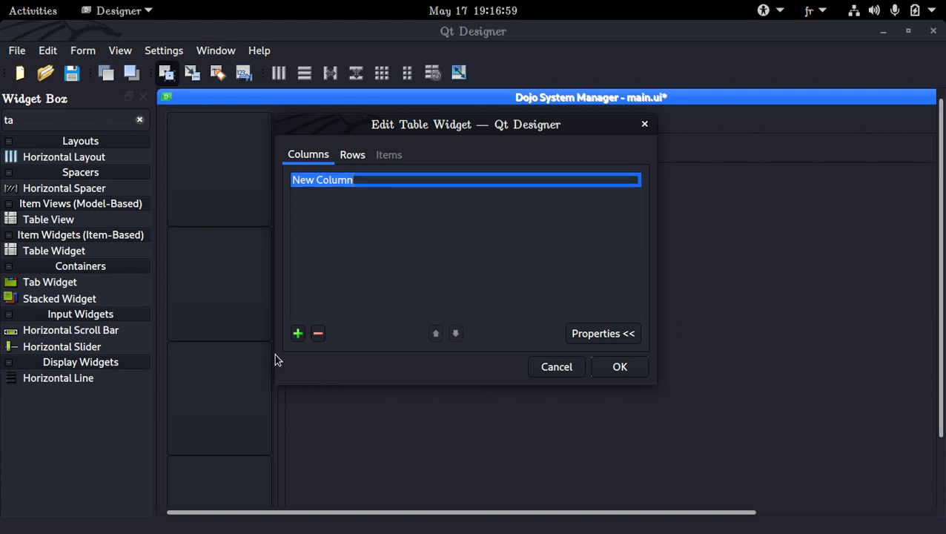
pyautogui.press('Return')
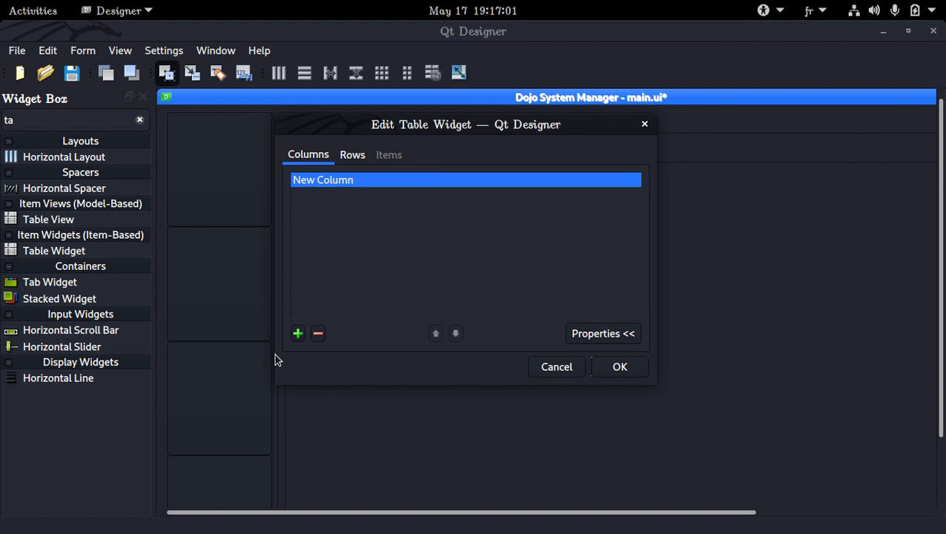
pyautogui.doubleClick(406, 180)
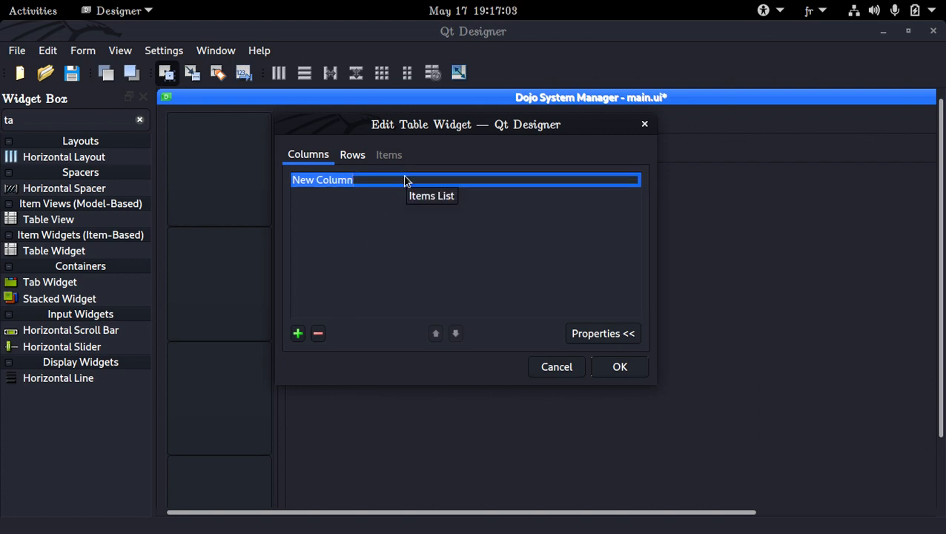
pyautogui.press('Return')
pyautogui.doubleClick(404, 179)
pyautogui.write('F')
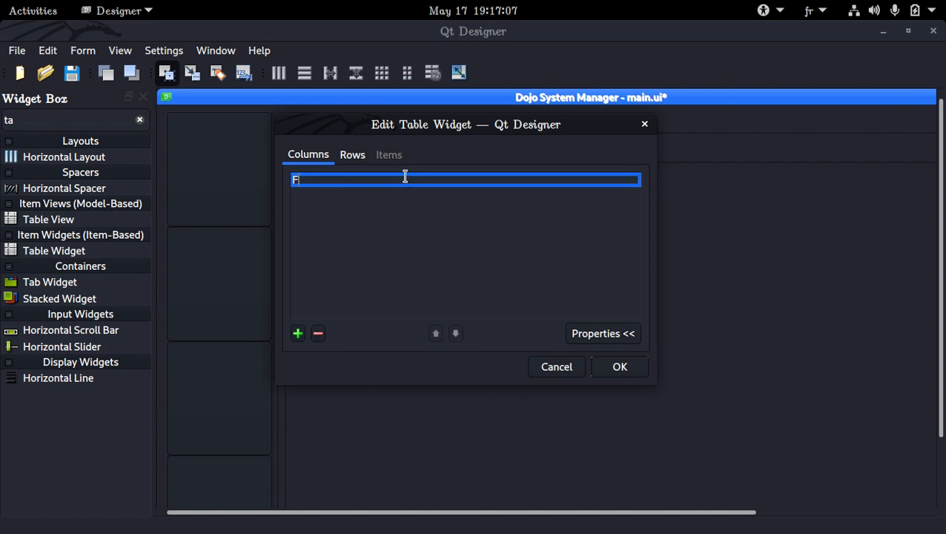
pyautogui.write('irst Name')
pyautogui.press('Return')
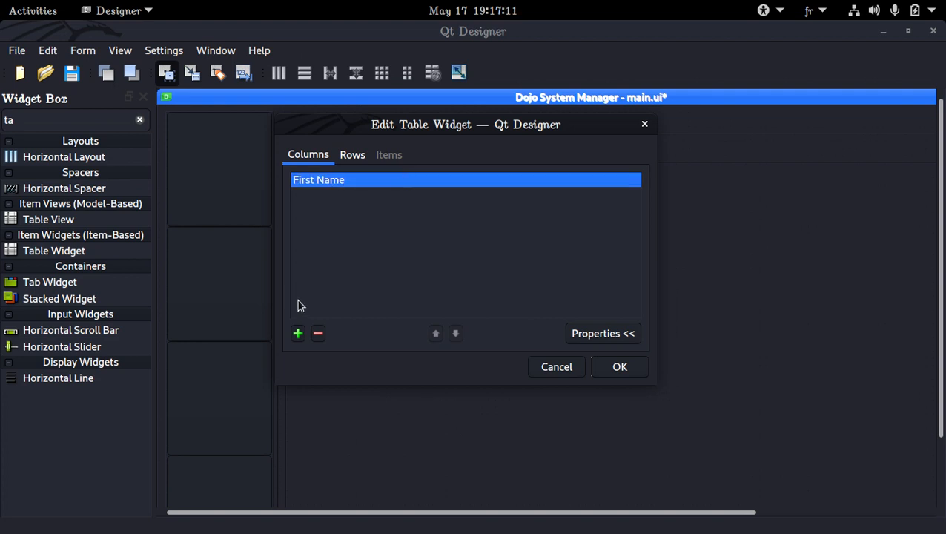
# Add a second column named Last Name to the table widget.
pyautogui.click(297, 333)
pyautogui.write('Last ')
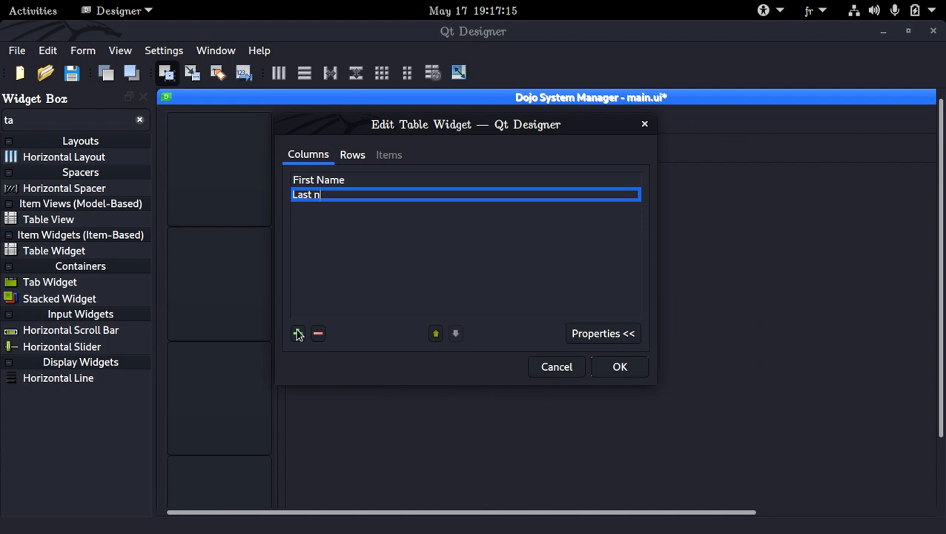
pyautogui.write('nA')
pyautogui.press('BackSpace')
pyautogui.press('BackSpace')
pyautogui.write('>')
pyautogui.write('Name')
pyautogui.press('Return')
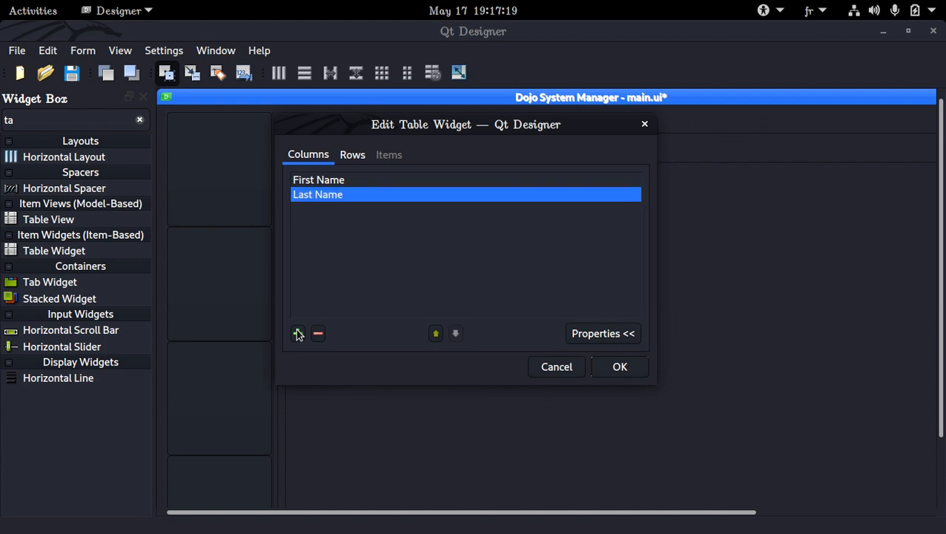
# Add a third column named Date to the table widget.
pyautogui.click(298, 334)
pyautogui.write('Datae')
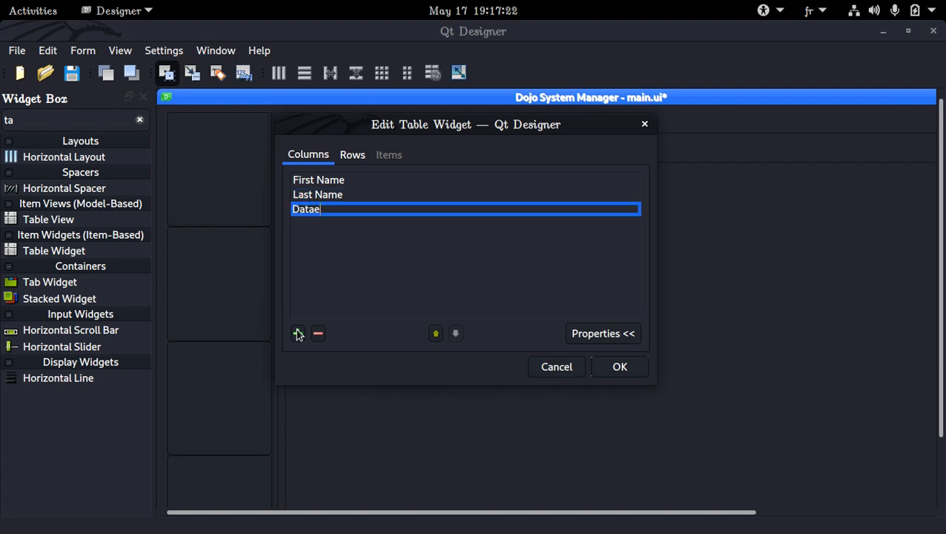
pyautogui.press('BackSpace')
pyautogui.press('Return')
# Add a fourth column named Attendance Status and apply the columns to the table widget.
pyautogui.click(298, 335)
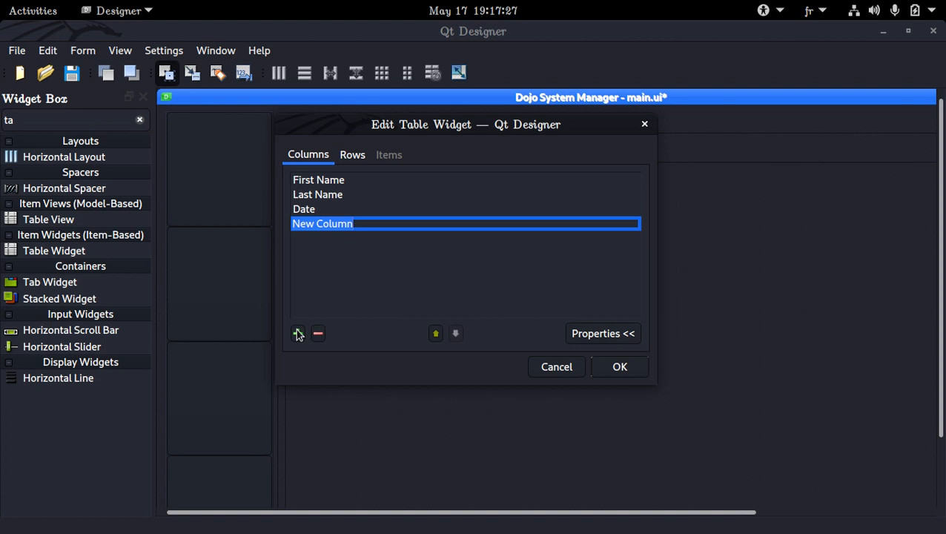
pyautogui.write('Stat')
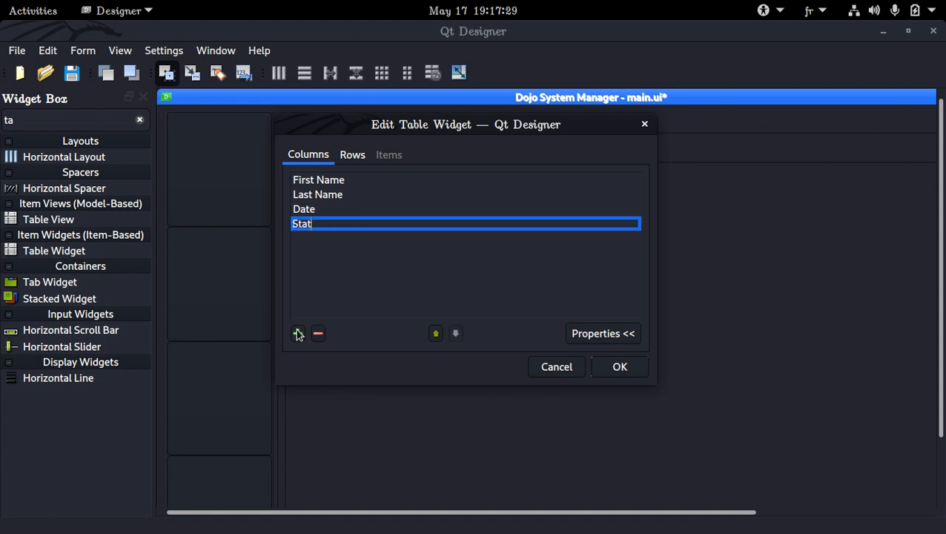
pyautogui.write('us')
pyautogui.press('BackSpace')
pyautogui.press('BackSpace')
pyautogui.press('BackSpace')
pyautogui.press('BackSpace')
pyautogui.press('BackSpace')
pyautogui.press('BackSpace')
pyautogui.write('a')
pyautogui.press('BackSpace')
pyautogui.write('Attendance Status')
pyautogui.press('Return')
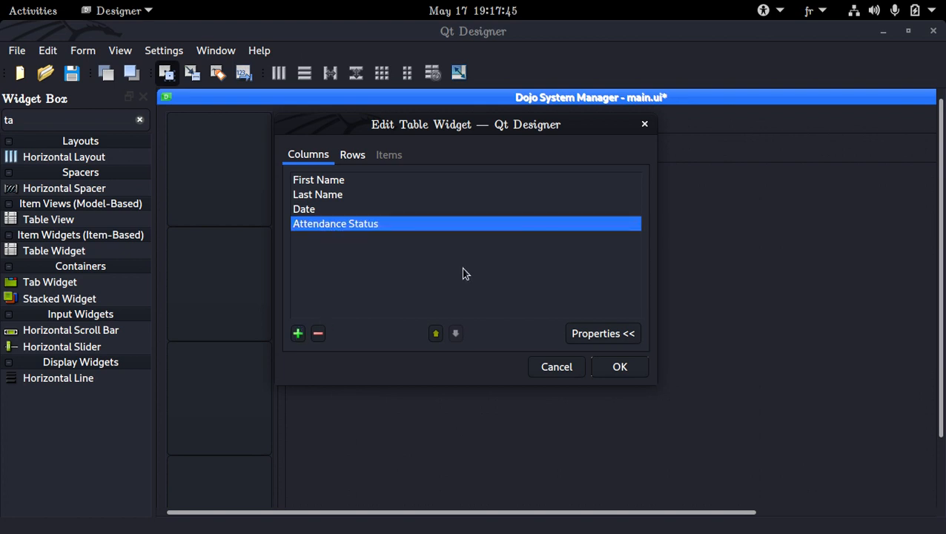
pyautogui.click(620, 367)
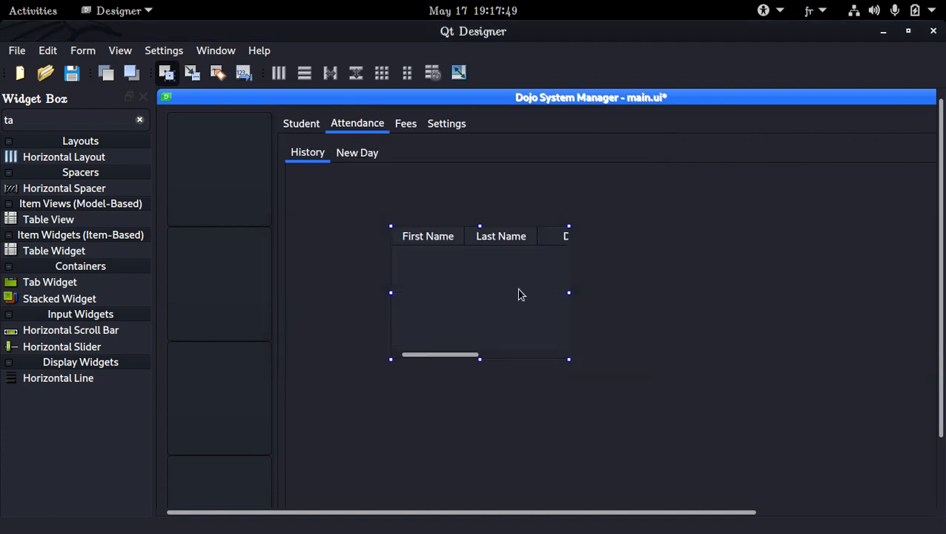
# Save the form, and enlarge the table widget and move it lower on the History tab.
pyautogui.hotkey('ctrl', 's')
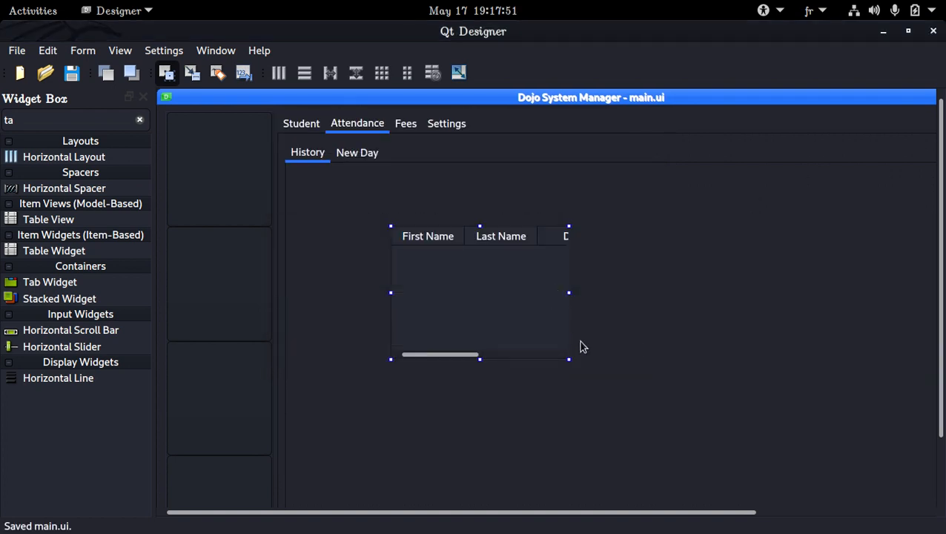
pyautogui.moveTo(569, 361); pyautogui.dragTo(902, 448)
pyautogui.moveTo(726, 285); pyautogui.dragTo(720, 344)
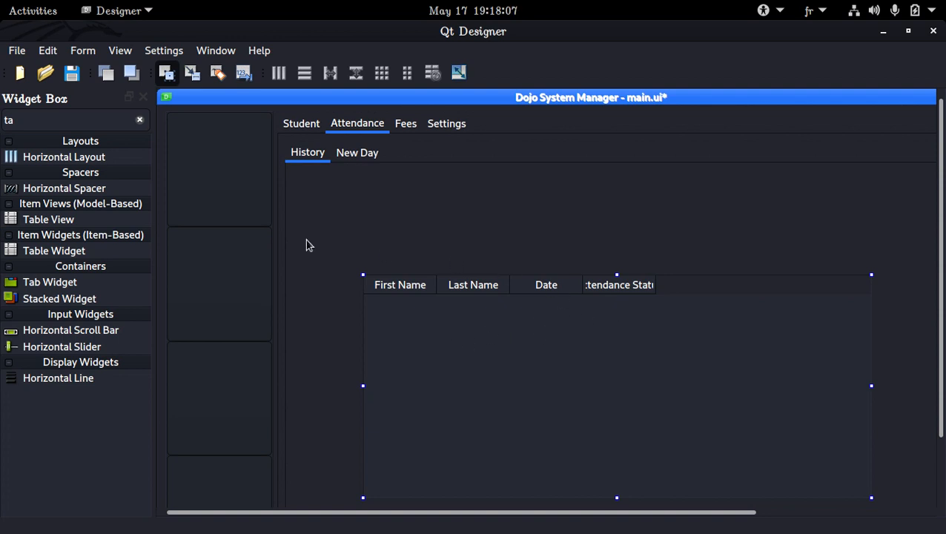
# Show the Property Editor at the table's Header properties and widen its property name column to read the full names.
pyautogui.click(121, 50)
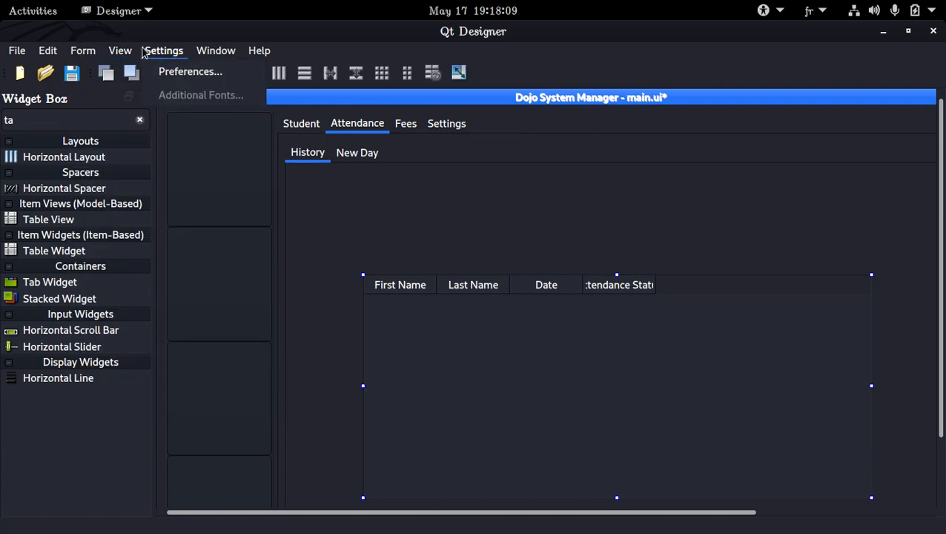
pyautogui.click(138, 120)
pyautogui.scroll(-20, 560, 321)
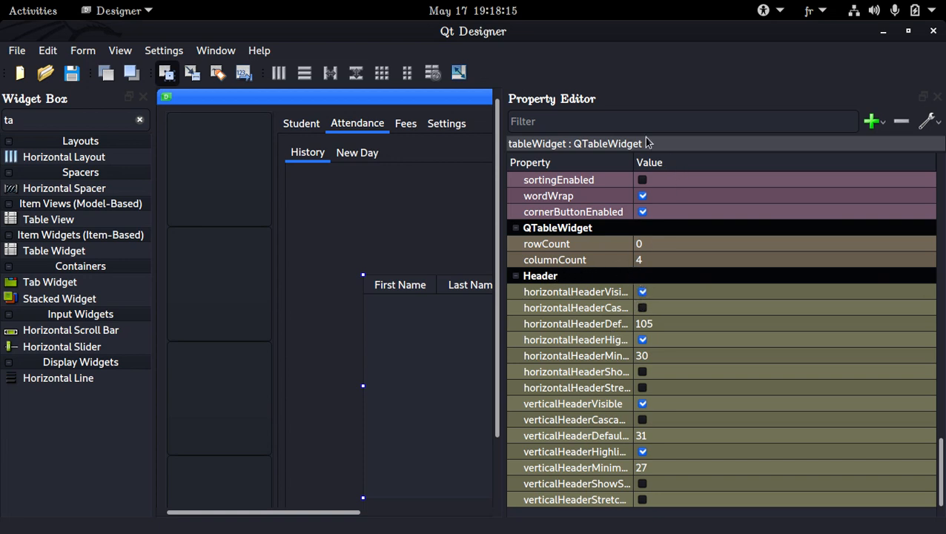
pyautogui.moveTo(634, 162); pyautogui.dragTo(709, 163)
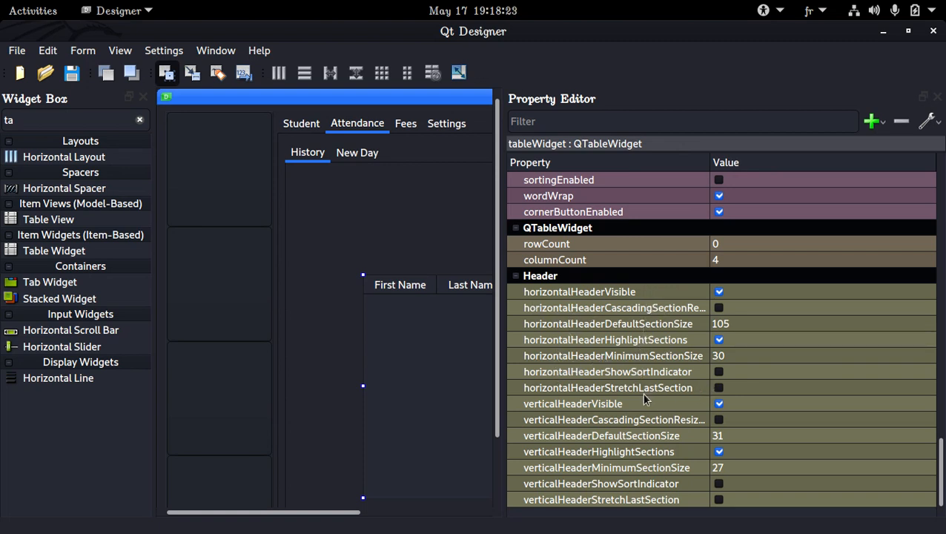
# Try horizontalHeaderStretchLastSection on the table, switch it back off, and save the form.
pyautogui.click(720, 388)
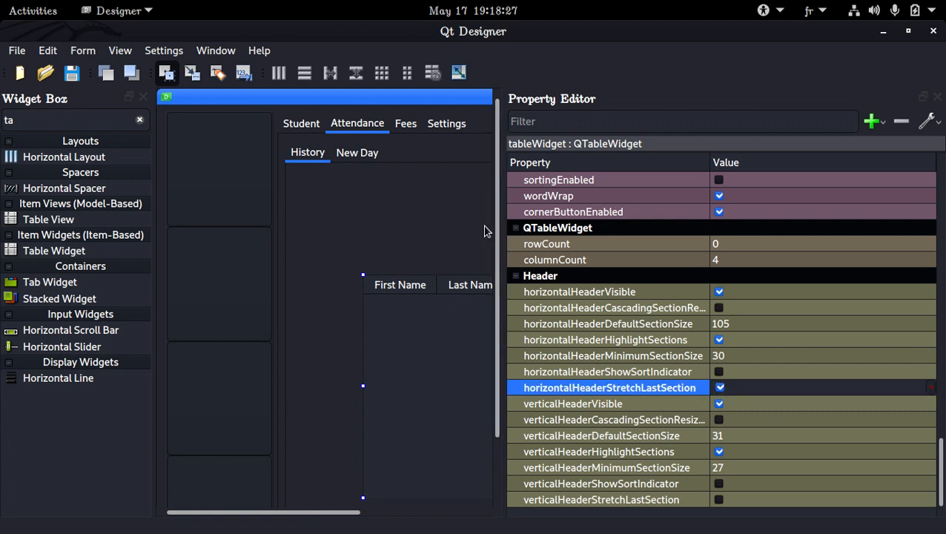
pyautogui.moveTo(353, 514); pyautogui.dragTo(446, 512)
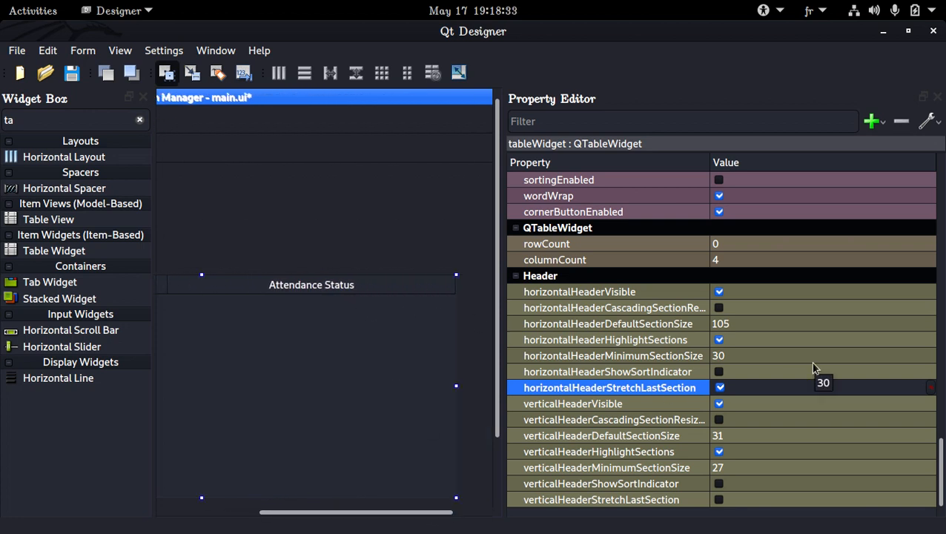
pyautogui.click(719, 387)
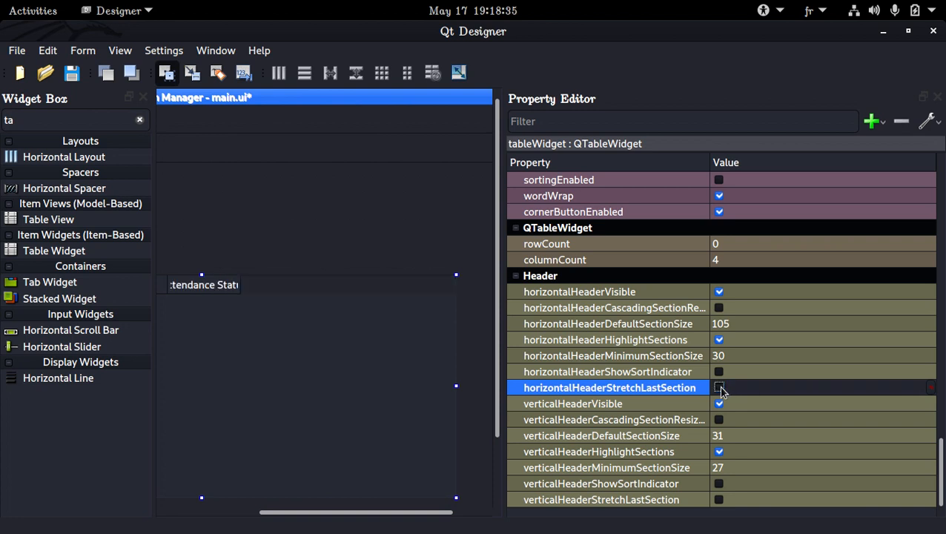
pyautogui.click(719, 388)
pyautogui.click(719, 388)
pyautogui.hotkey('ctrl', 's')
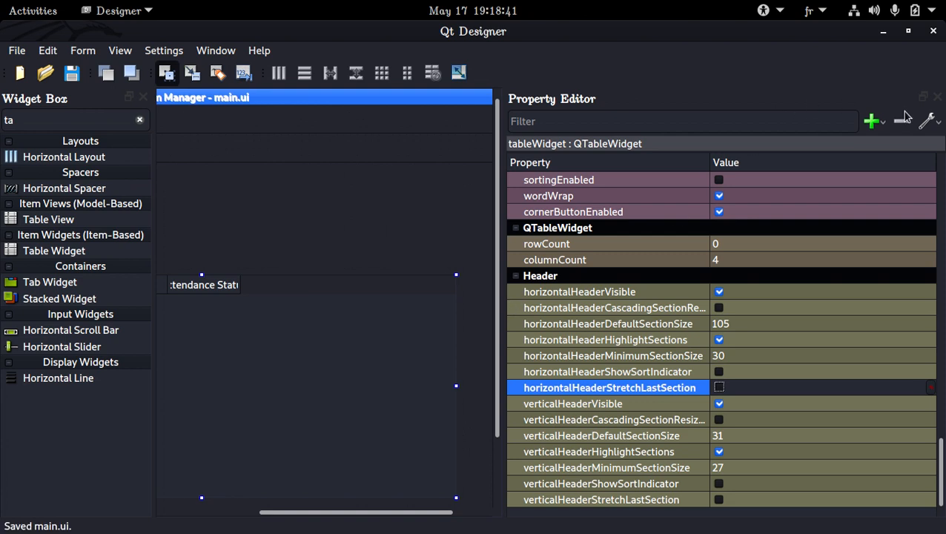
# Close the Property Editor, add a Combo Box above the table on the History tab, and make it slightly taller.
pyautogui.click(937, 98)
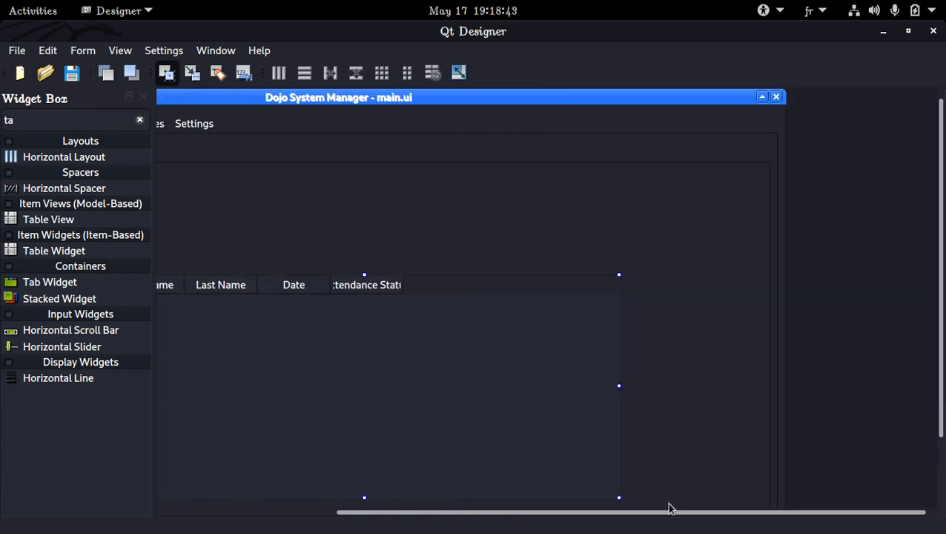
pyautogui.moveTo(674, 512); pyautogui.dragTo(543, 500)
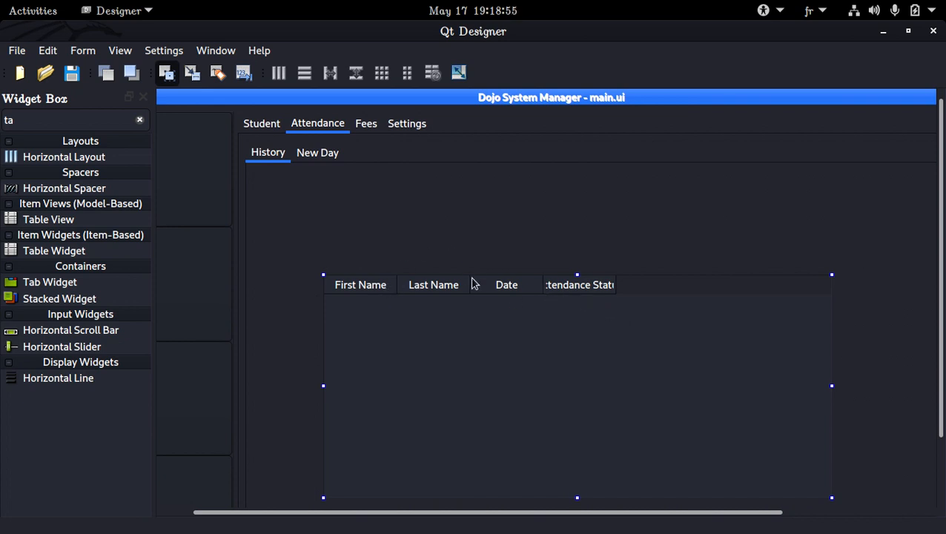
pyautogui.scroll(-2, 473, 282)
pyautogui.scroll(2, 473, 282)
pyautogui.doubleClick(62, 115)
pyautogui.write('combo')
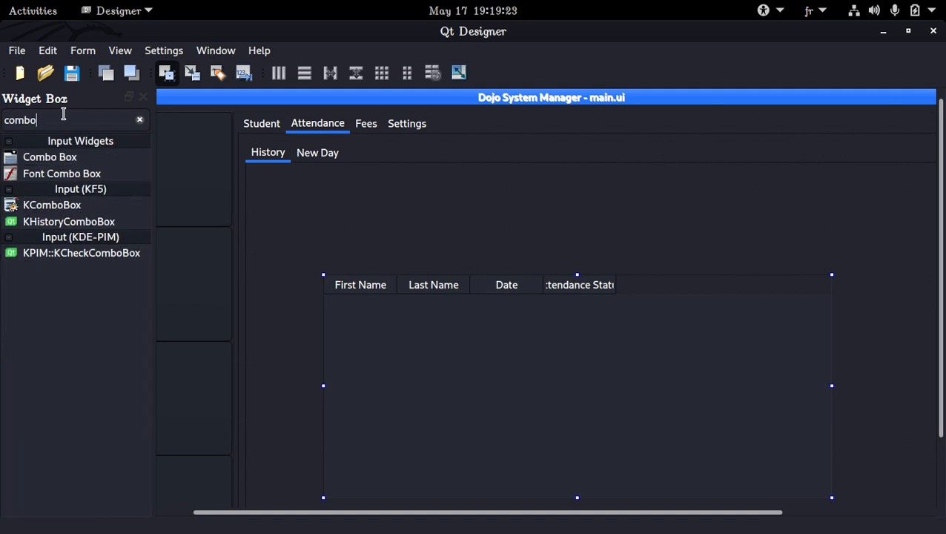
pyautogui.moveTo(128, 154); pyautogui.dragTo(649, 183)
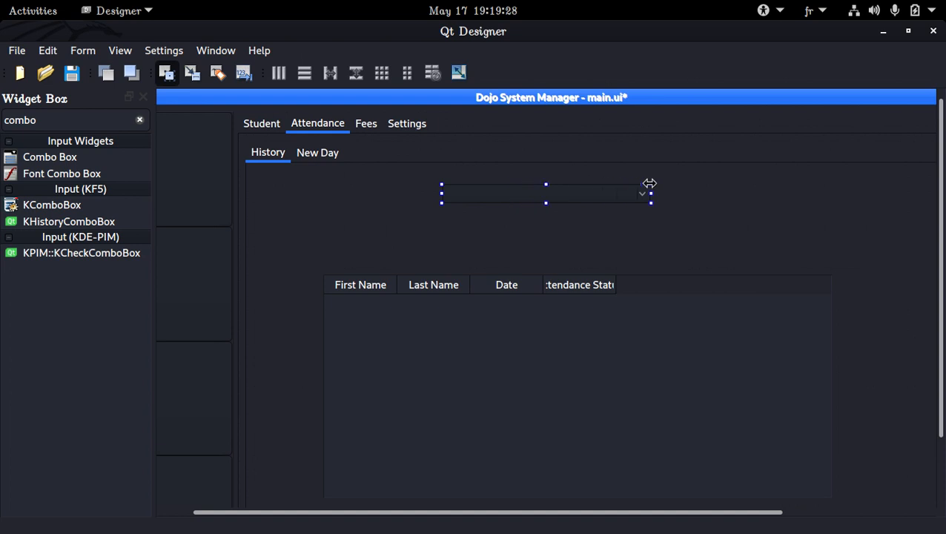
pyautogui.moveTo(547, 203); pyautogui.dragTo(551, 208)
# Add the item "---- Class Name" to the new combo box and apply the item list.
pyautogui.doubleClick(551, 207)
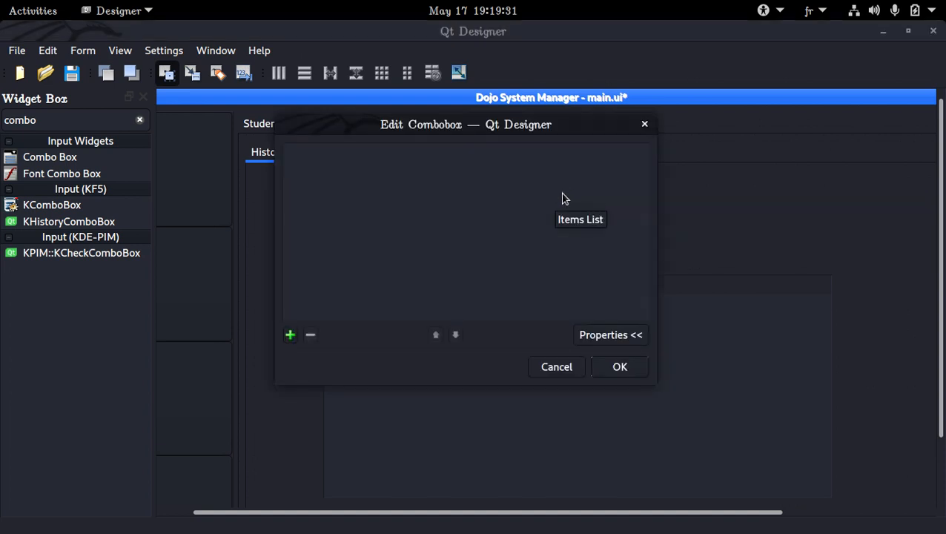
pyautogui.click(290, 334)
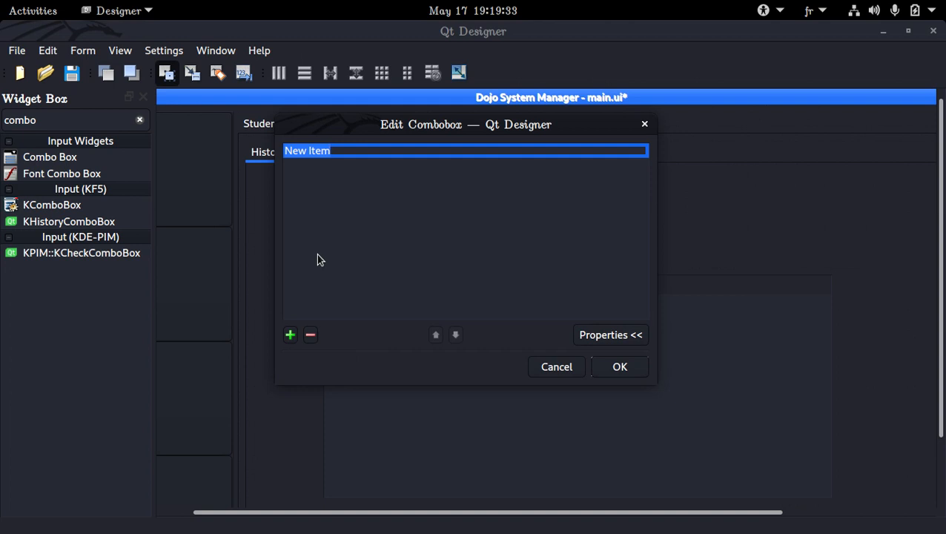
pyautogui.write('----')
pyautogui.write(' Cla')
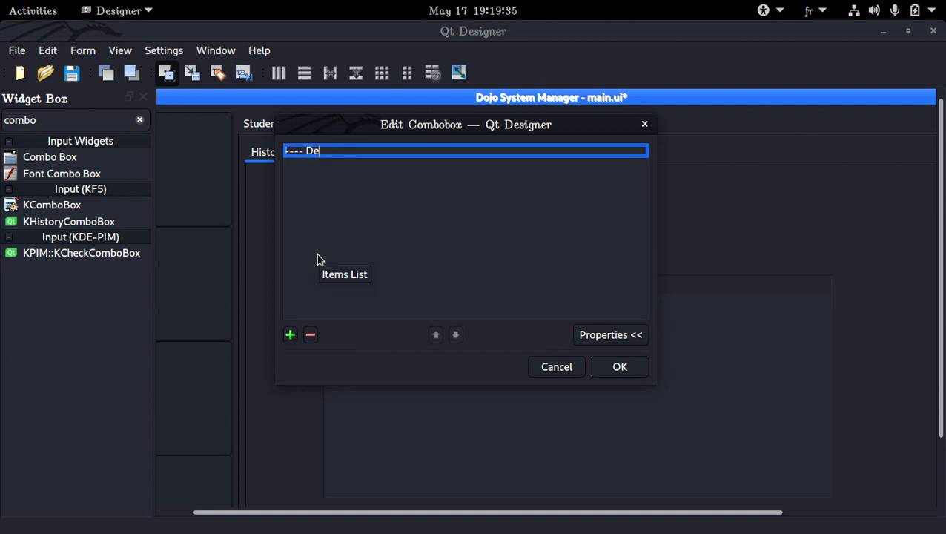
pyautogui.press('BackSpace')
pyautogui.press('BackSpace')
pyautogui.press('BackSpace')
pyautogui.write('Class Name')
pyautogui.press('Return')
pyautogui.press('Return')
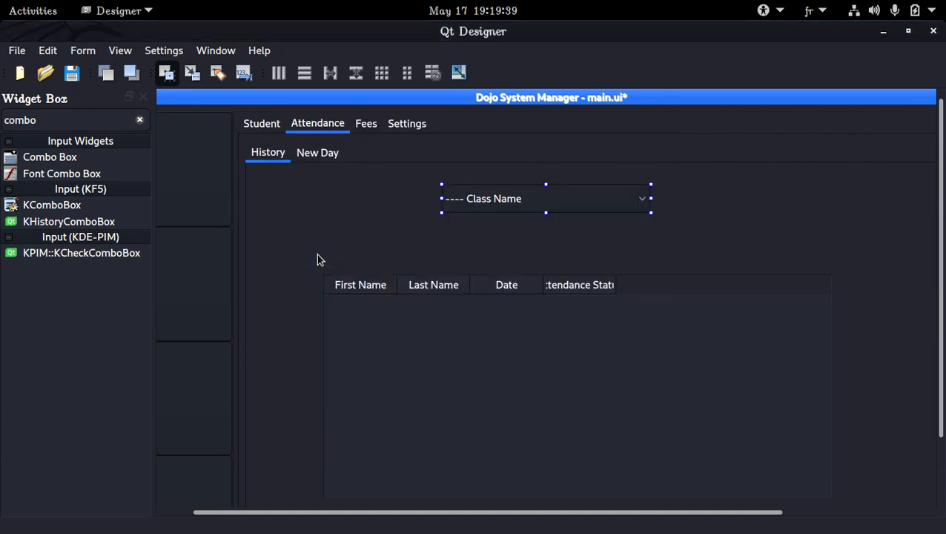
# Save the form and narrow the class name combo box from its left edge.
pyautogui.hotkey('ctrl', 's')
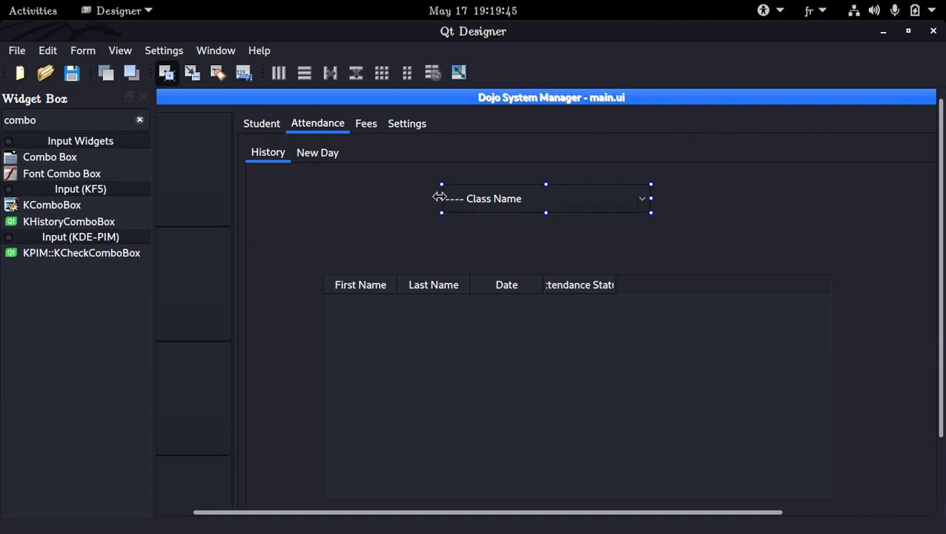
pyautogui.moveTo(439, 197); pyautogui.dragTo(493, 197)
pyautogui.click(465, 209)
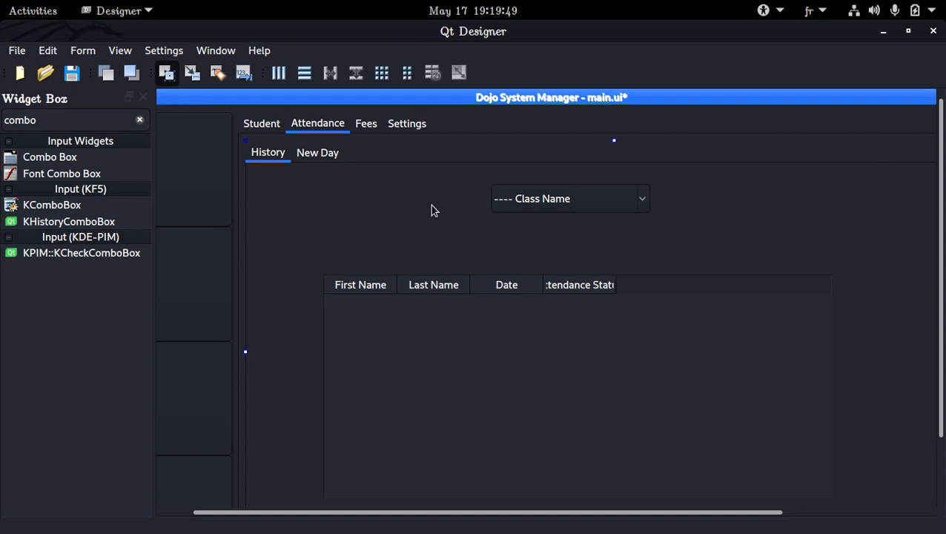
# Copy the birth date field from the Student page and paste it onto the History tab of the Attendance page.
pyautogui.click(139, 119)
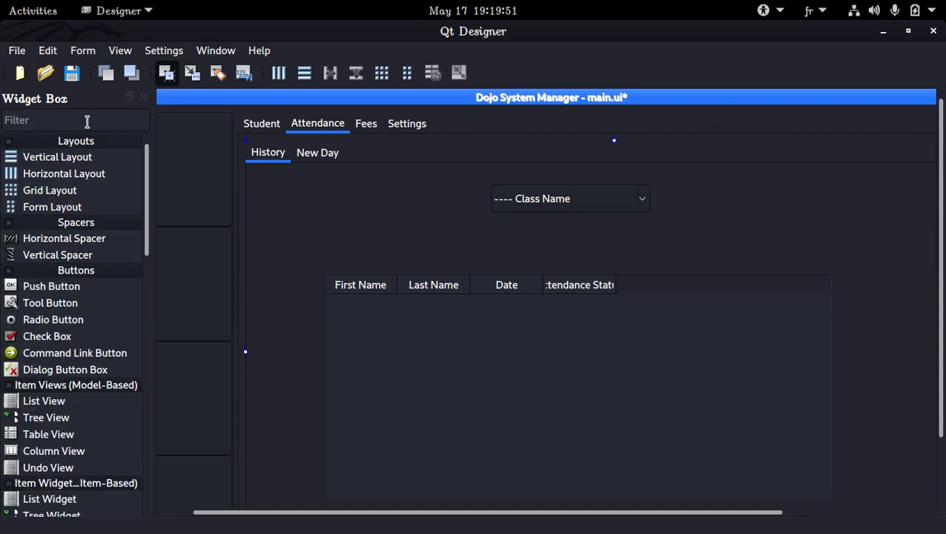
pyautogui.click(270, 127)
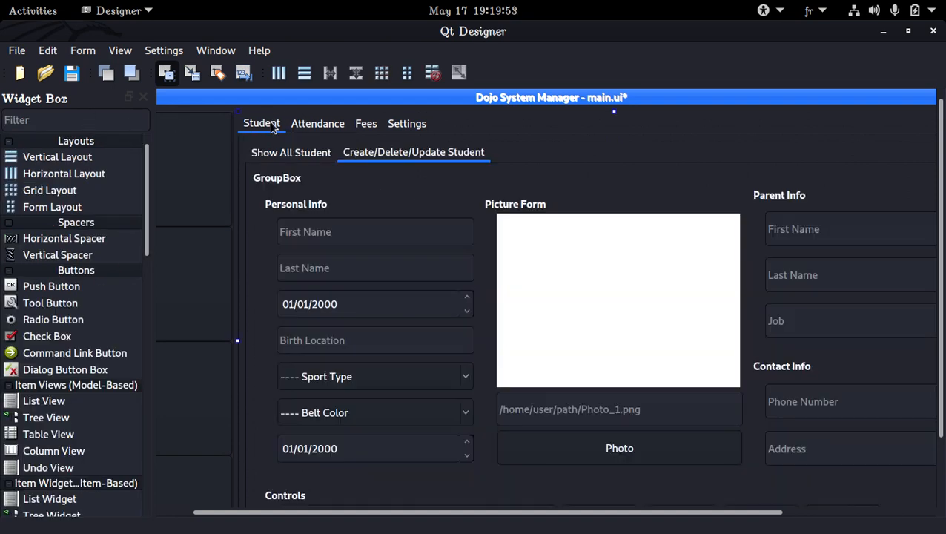
pyautogui.click(297, 295)
pyautogui.rightClick(308, 301)
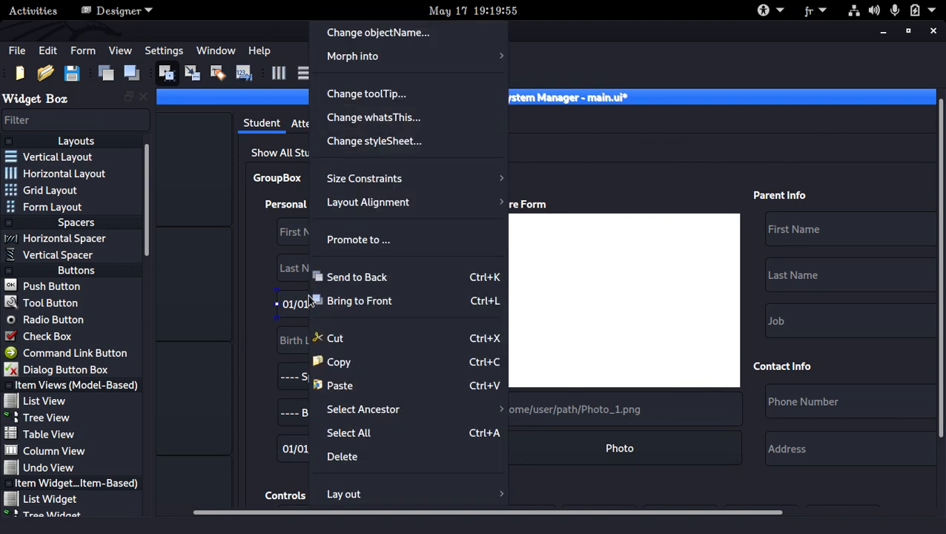
pyautogui.click(363, 368)
pyautogui.click(317, 123)
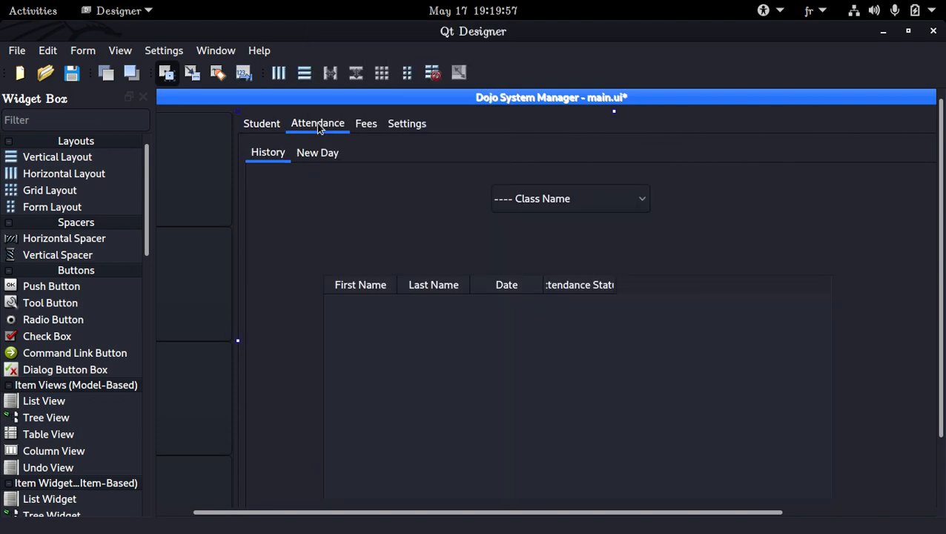
pyautogui.rightClick(320, 204)
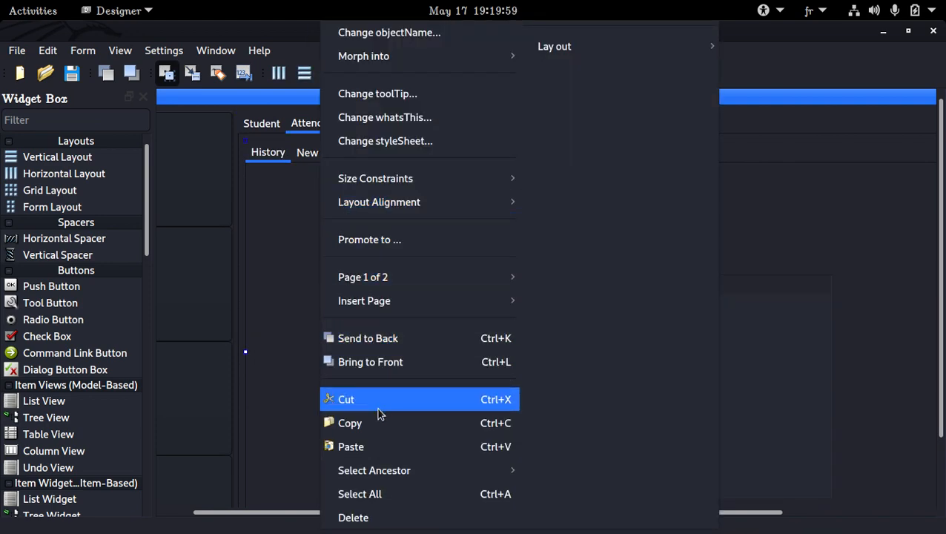
pyautogui.click(376, 447)
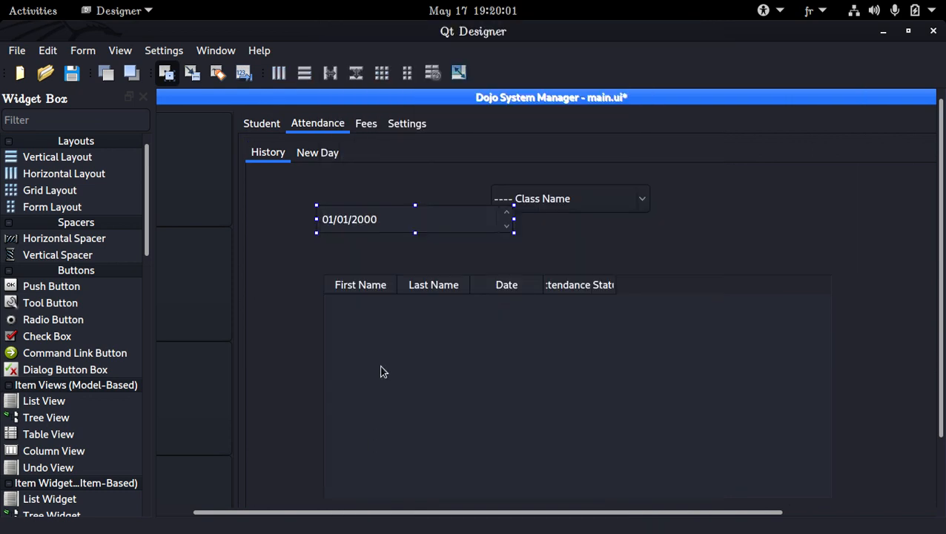
# Check the pasted date field's object name without changing it, and narrow the field from its right edge.
pyautogui.doubleClick(371, 226)
pyautogui.click(436, 288)
pyautogui.moveTo(513, 217); pyautogui.dragTo(403, 210)
# Try a new Date Edit above the pasted date field, view its object name, and delete it again.
pyautogui.write('line')
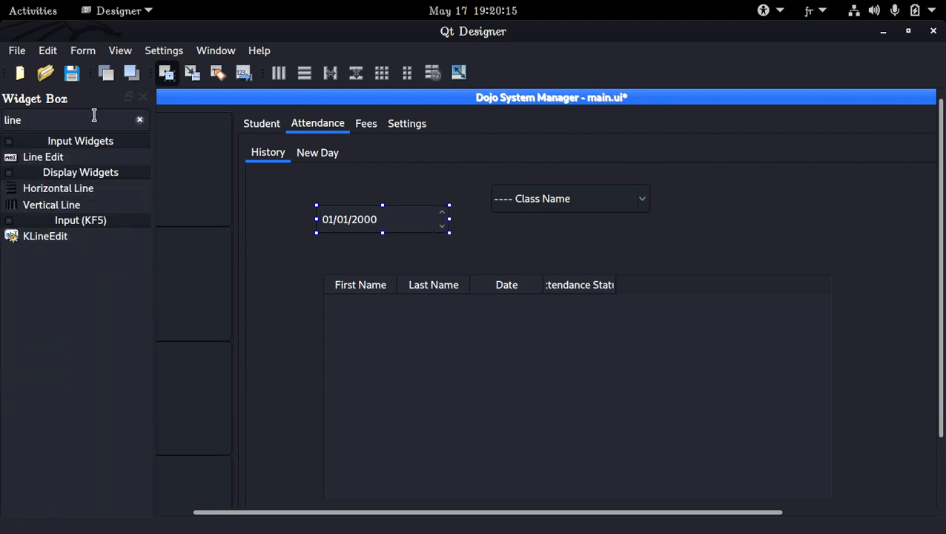
pyautogui.press('BackSpace')
pyautogui.press('BackSpace')
pyautogui.press('BackSpace')
pyautogui.press('BackSpace')
pyautogui.write('date')
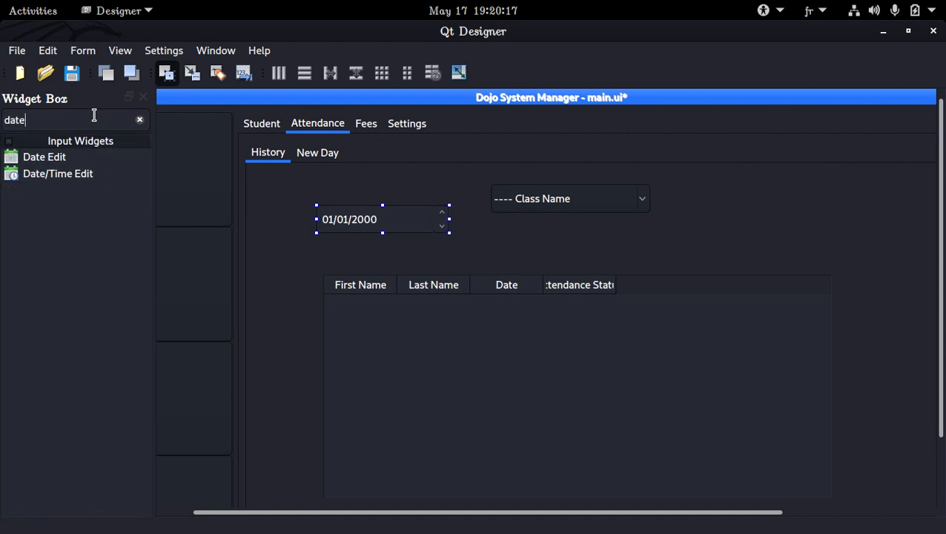
pyautogui.moveTo(87, 152); pyautogui.dragTo(318, 186)
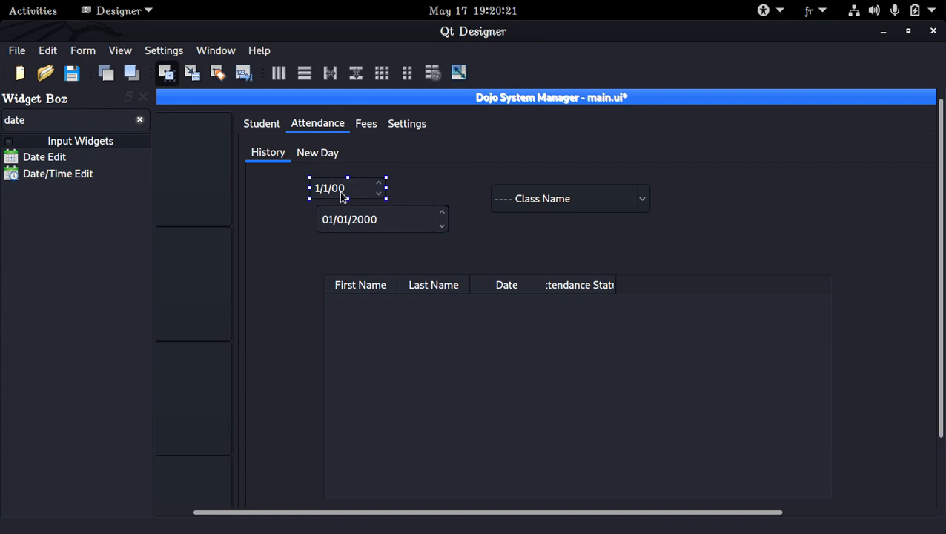
pyautogui.doubleClick(327, 189)
pyautogui.click(421, 283)
pyautogui.press('Delete')
pyautogui.click(140, 119)
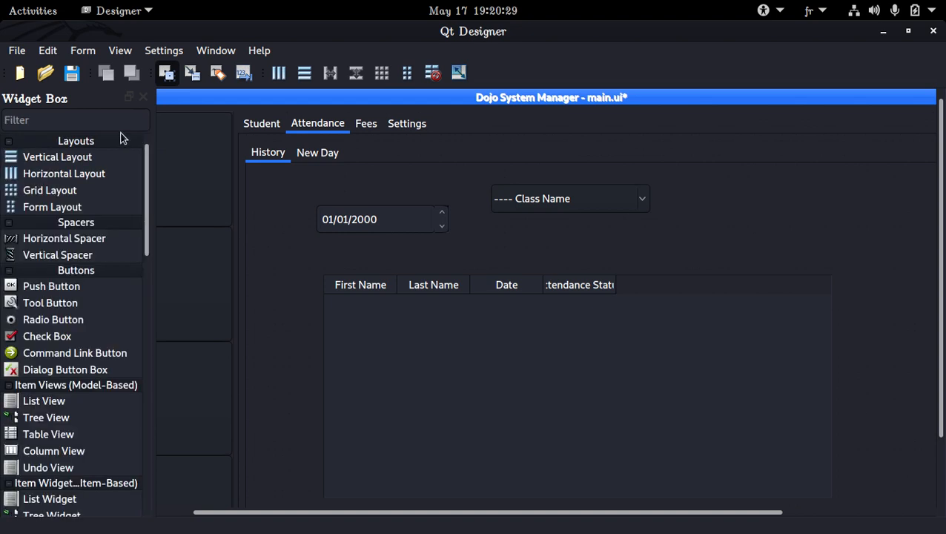
# Add a Push Button beside the class name combo box and label it "Sort By".
pyautogui.click(563, 208)
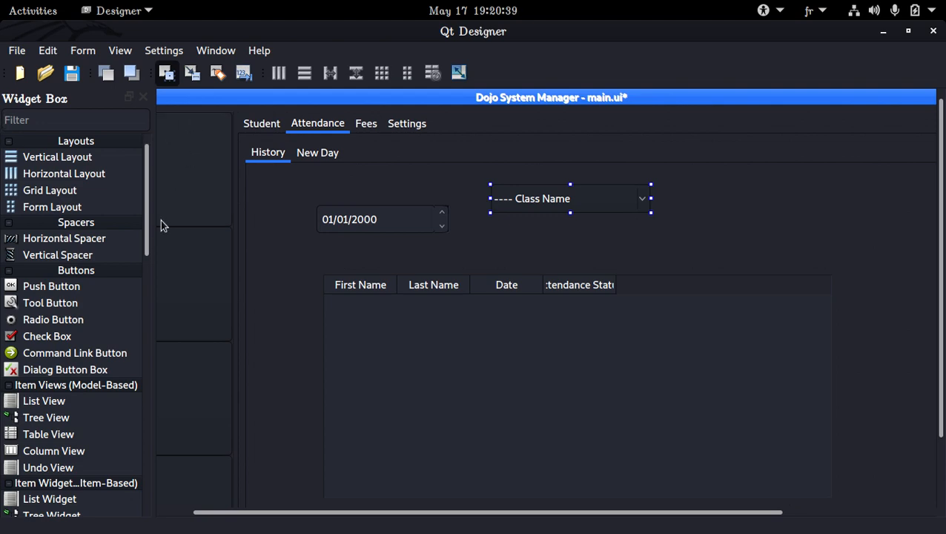
pyautogui.moveTo(106, 285); pyautogui.dragTo(693, 198)
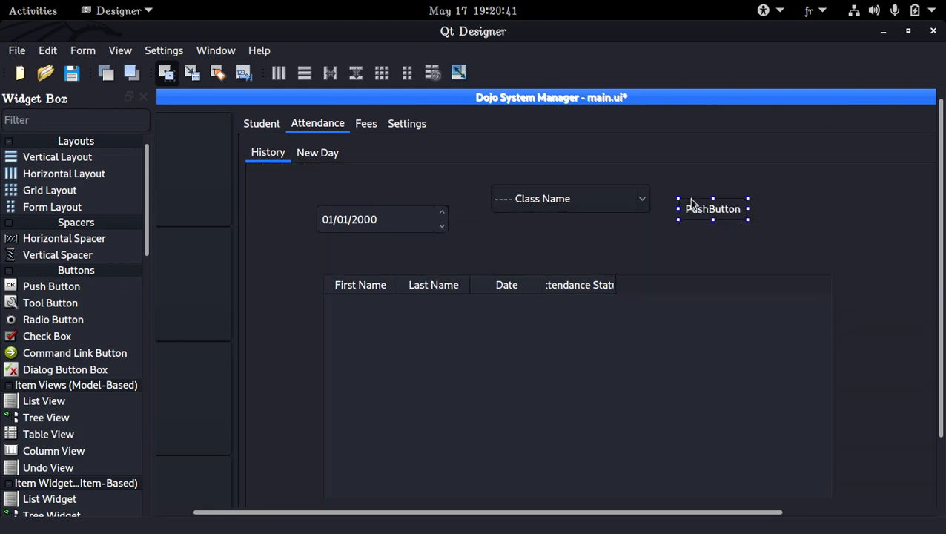
pyautogui.doubleClick(708, 205)
pyautogui.write('Sob')
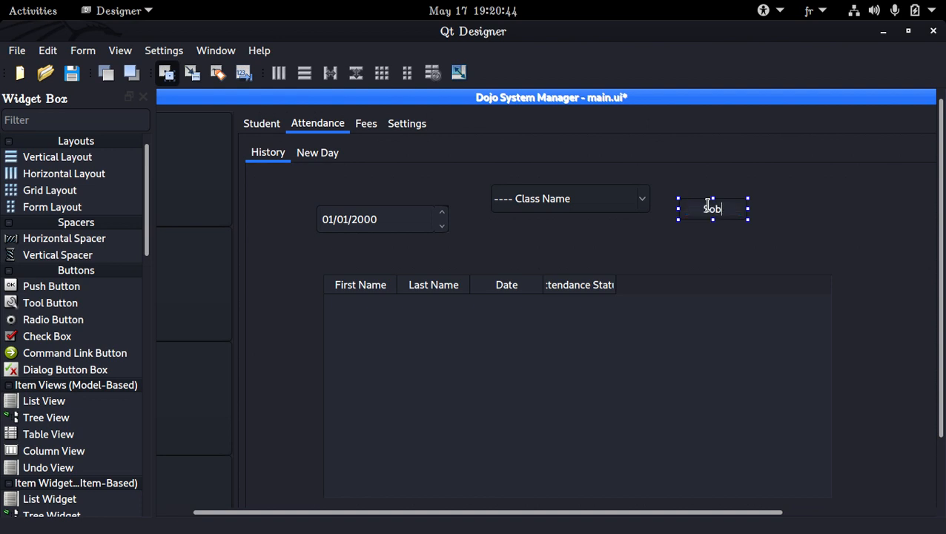
pyautogui.press('BackSpace')
pyautogui.write('rt By')
pyautogui.press('Return')
# Recheck the date field's object name without changing it, and lay out the History page's widgets in a grid.
pyautogui.doubleClick(393, 224)
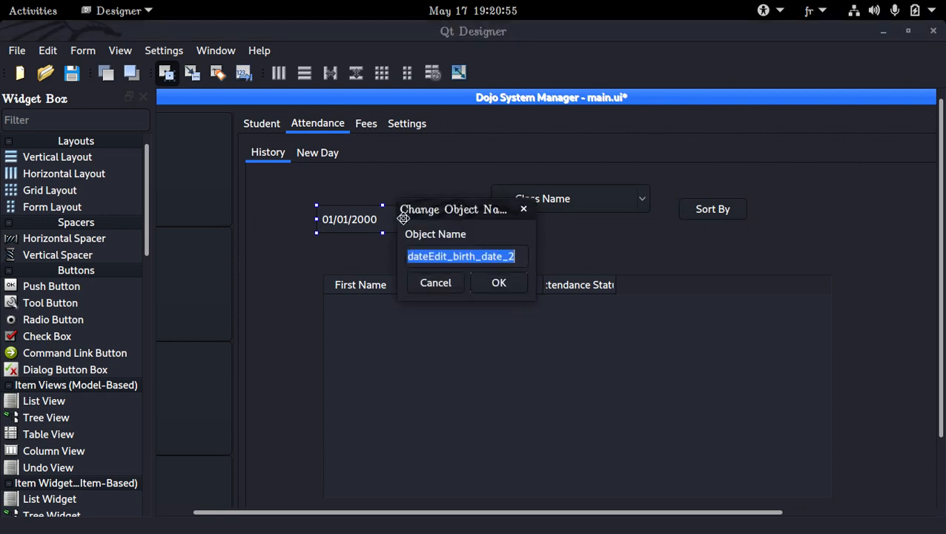
pyautogui.click(433, 281)
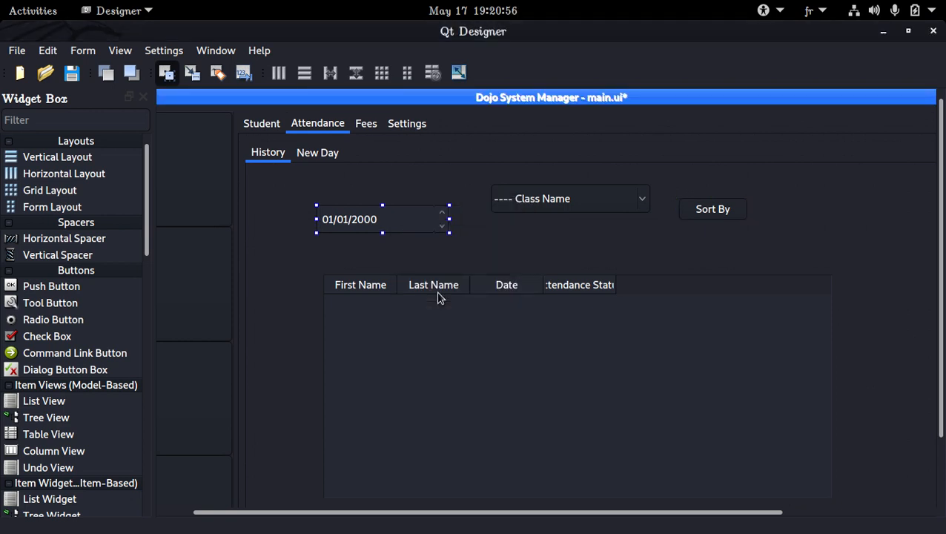
pyautogui.rightClick(554, 245)
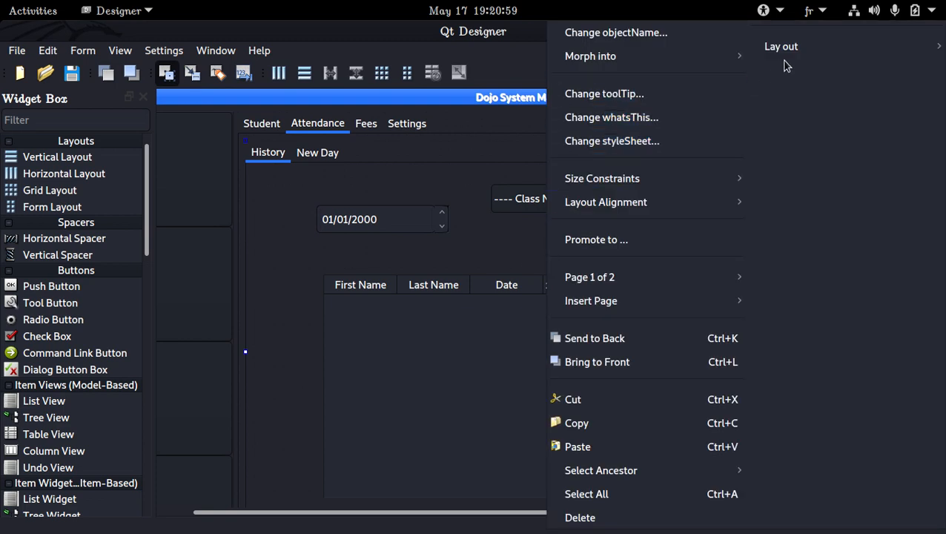
pyautogui.moveTo(811, 60)
pyautogui.click(641, 163)
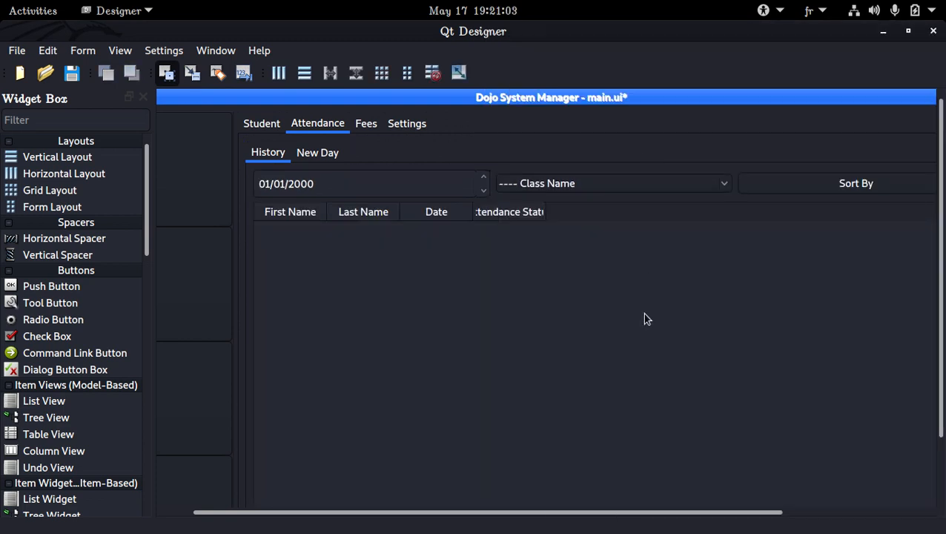
pyautogui.scroll(-3, 645, 314)
pyautogui.scroll(3, 645, 315)
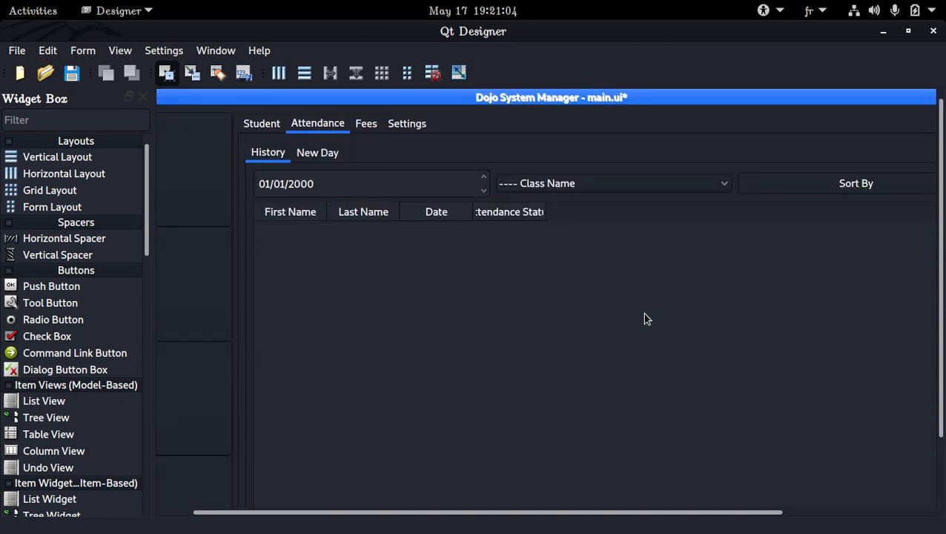
# Select the date field, class name combo box and Sort By button together, and show the Property Editor instead of the Widget Box.
pyautogui.click(675, 192)
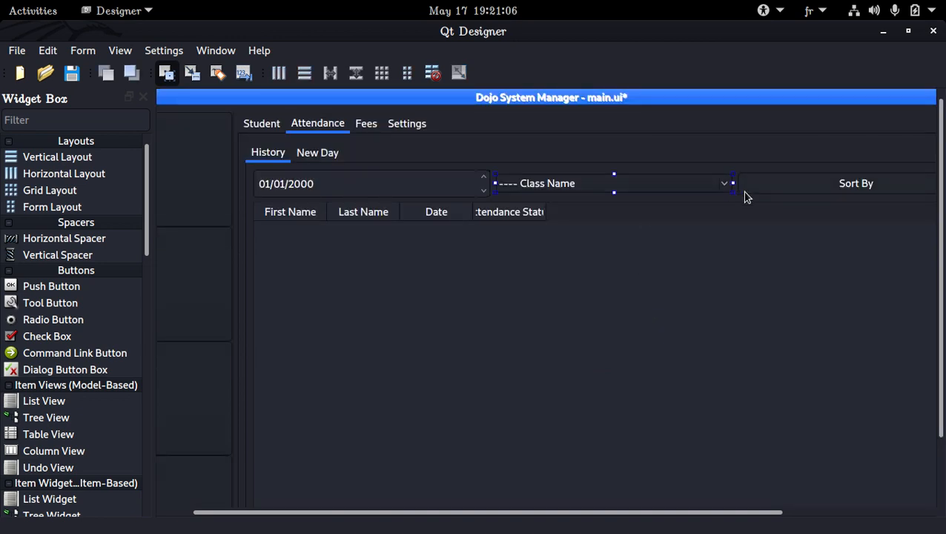
pyautogui.keyDown('ctrl'); pyautogui.click(788, 186); pyautogui.keyUp('ctrl')
pyautogui.click(144, 98)
pyautogui.click(120, 50)
pyautogui.click(120, 51)
pyautogui.click(163, 50)
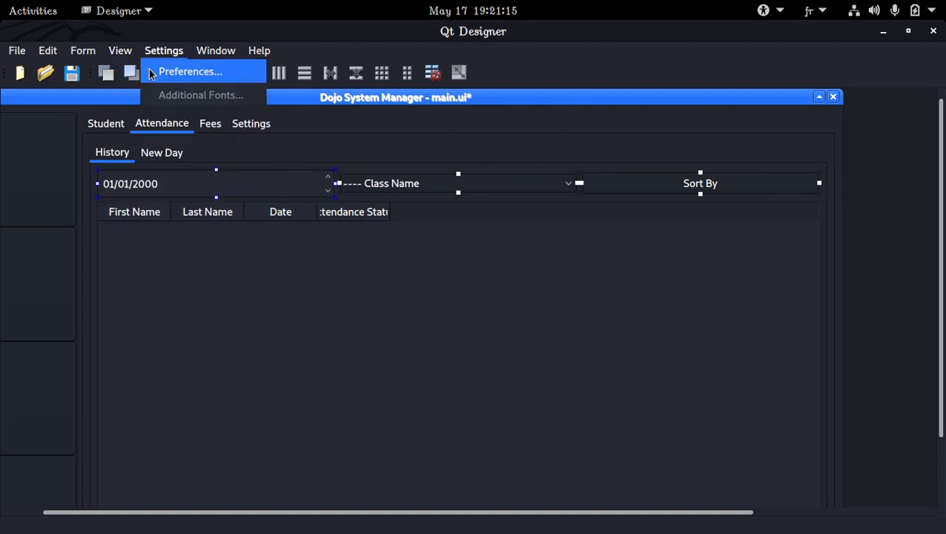
pyautogui.moveTo(118, 50)
pyautogui.click(127, 118)
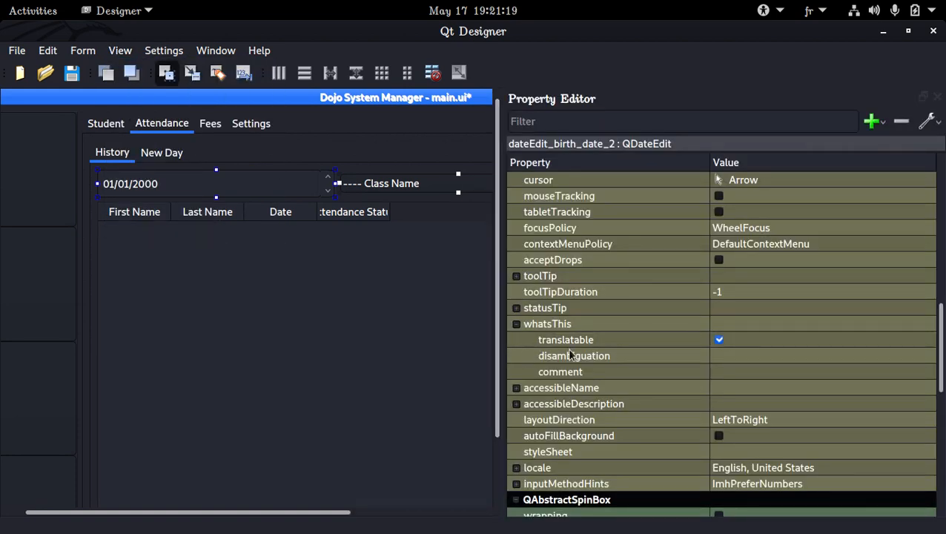
# Set the minimum height of the selected date field, combo box and button to 50.
pyautogui.scroll(-10, 593, 345)
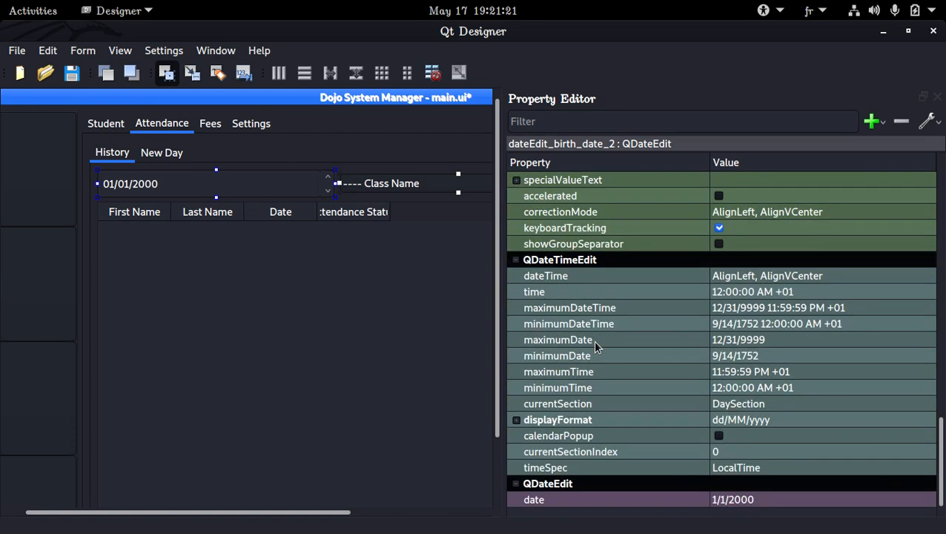
pyautogui.scroll(12, 594, 345)
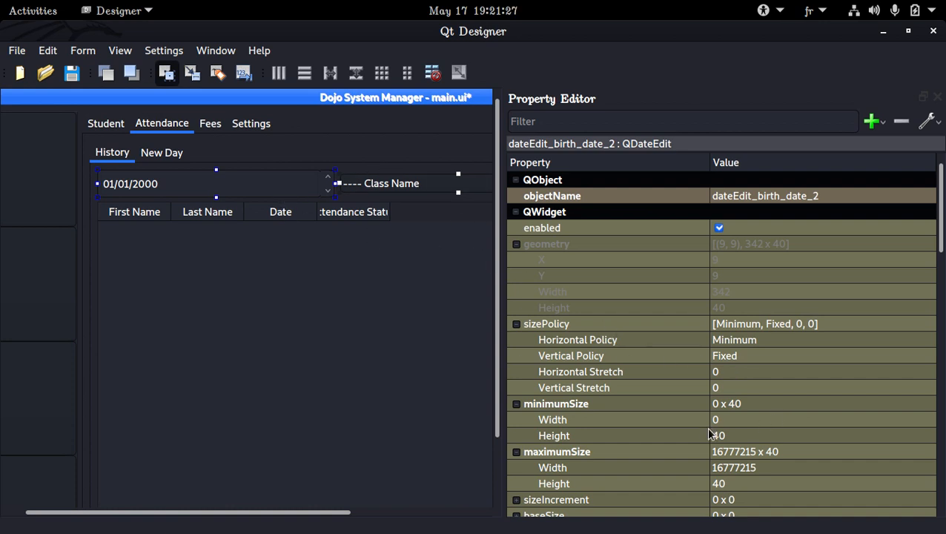
pyautogui.click(767, 437)
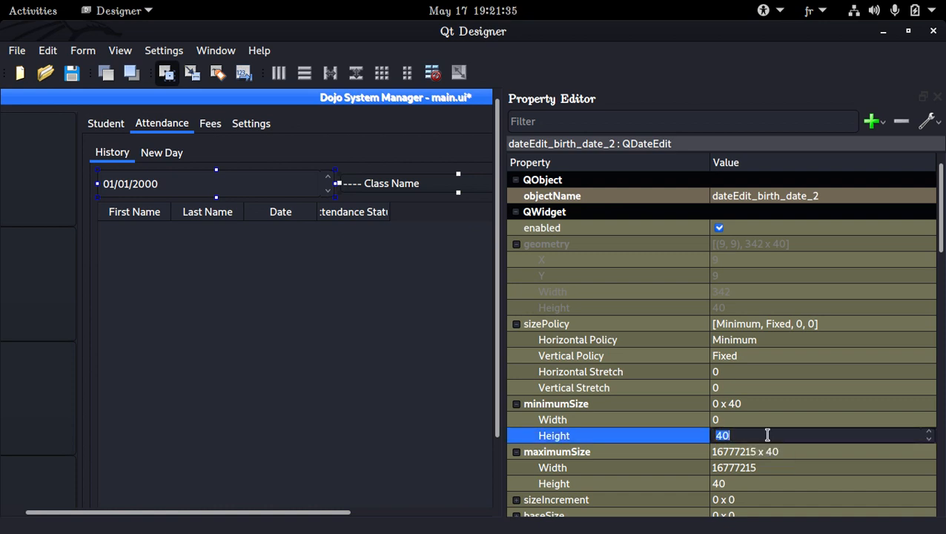
pyautogui.write('50')
pyautogui.press('Return')
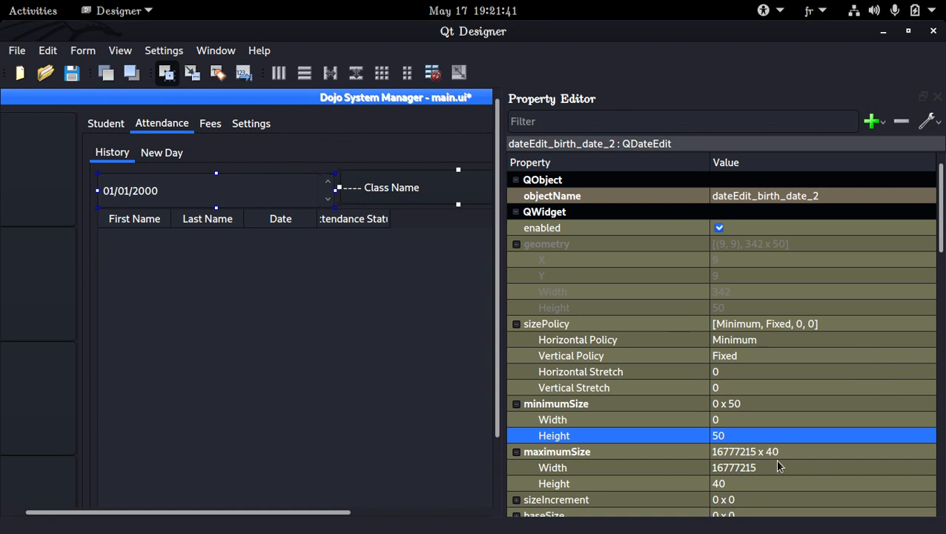
# Set the minimum width of the date field, class name combo box and Sort By button to 250, and save the form.
pyautogui.click(376, 359)
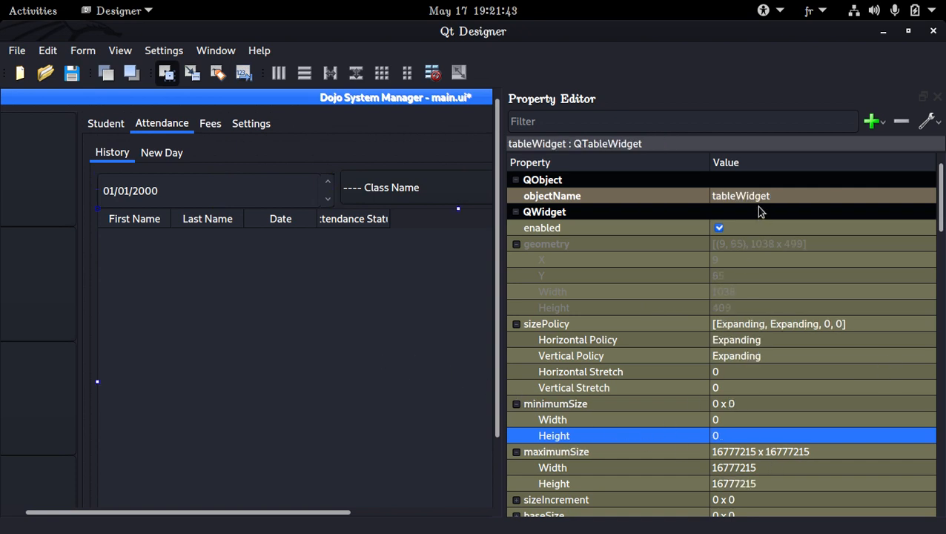
pyautogui.click(289, 202)
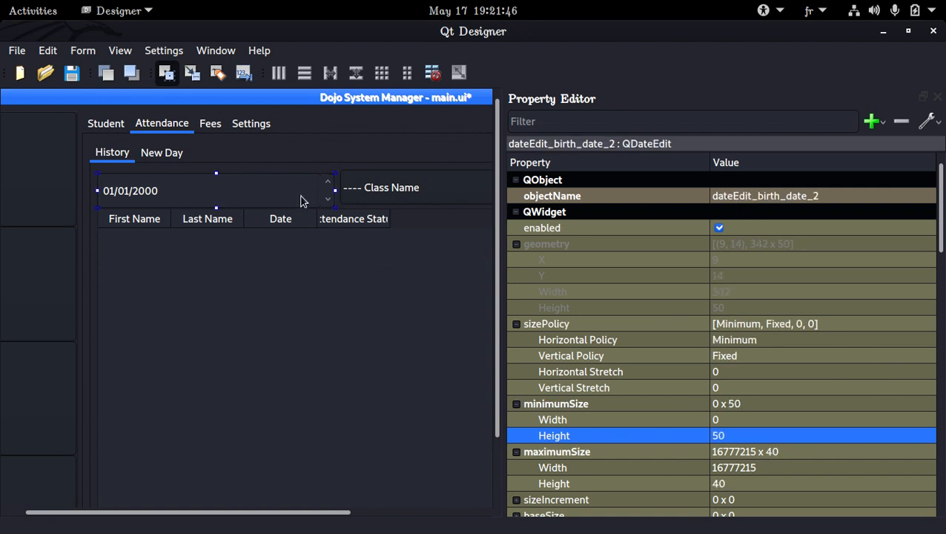
pyautogui.click(404, 194)
pyautogui.moveTo(333, 513); pyautogui.dragTo(414, 513)
pyautogui.click(435, 184)
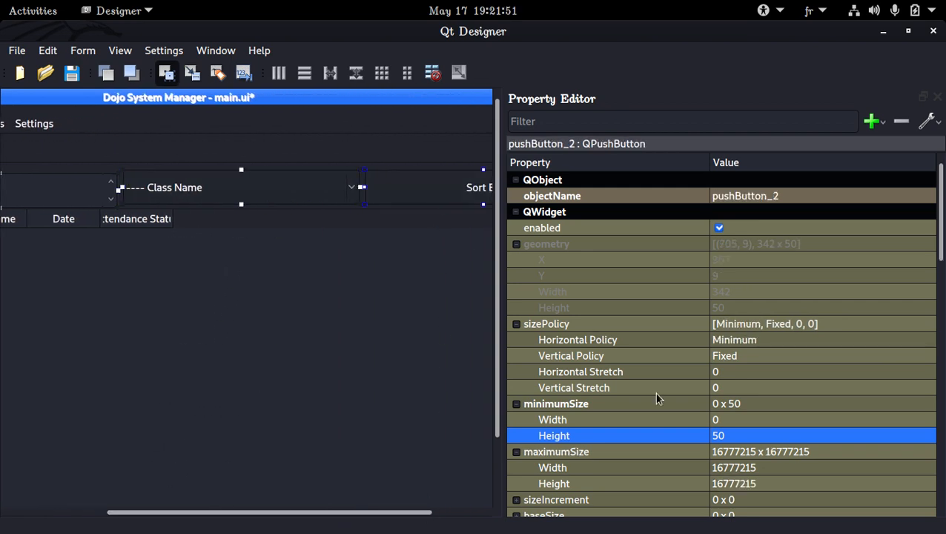
pyautogui.click(757, 419)
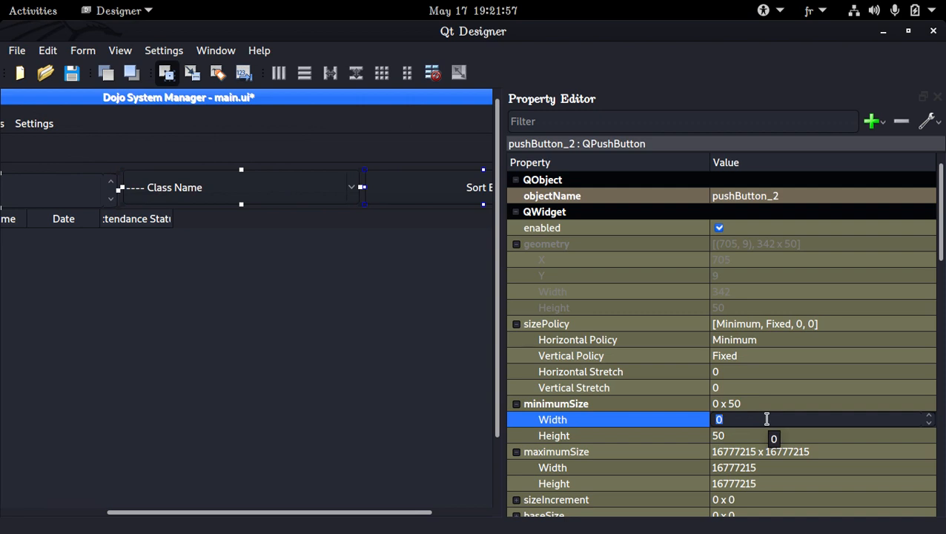
pyautogui.press('Return')
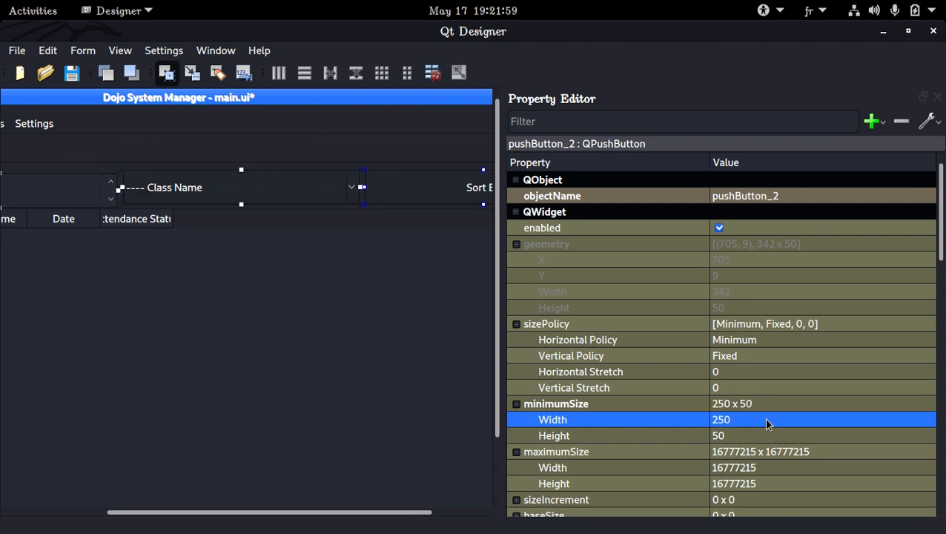
pyautogui.hotkey('ctrl', 's')
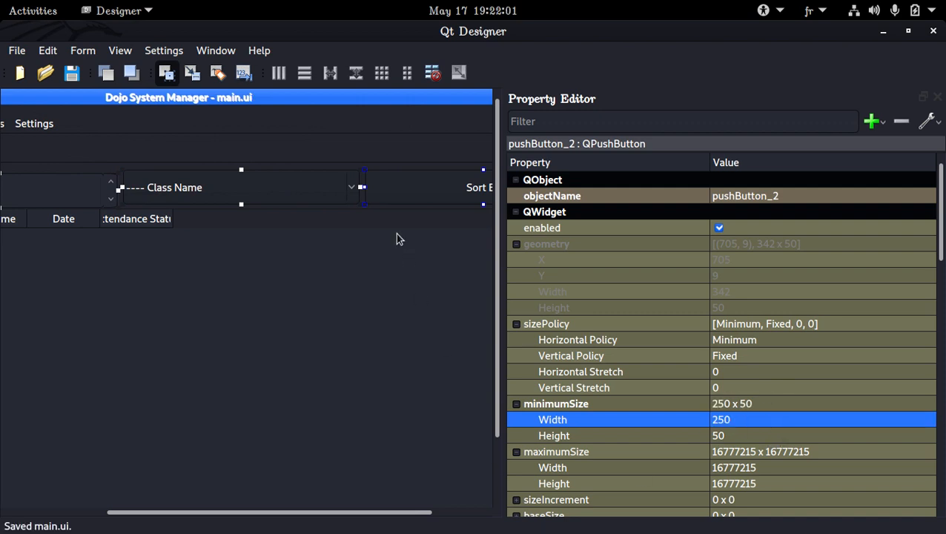
# Check the size properties of the class name combo box, date field and attendance table, and hide the Property Editor.
pyautogui.moveTo(357, 190); pyautogui.dragTo(194, 184)
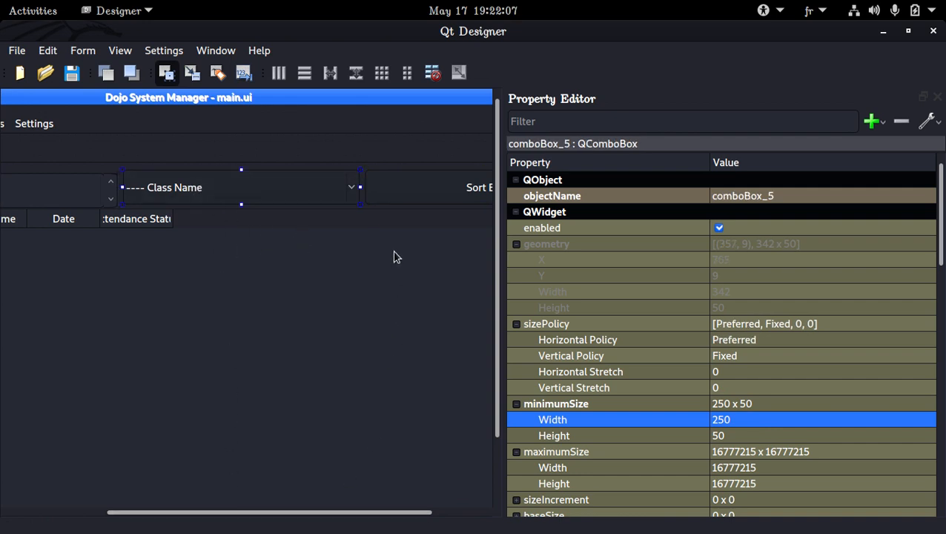
pyautogui.scroll(-3, 287, 233)
pyautogui.scroll(3, 286, 233)
pyautogui.moveTo(286, 519); pyautogui.dragTo(202, 519)
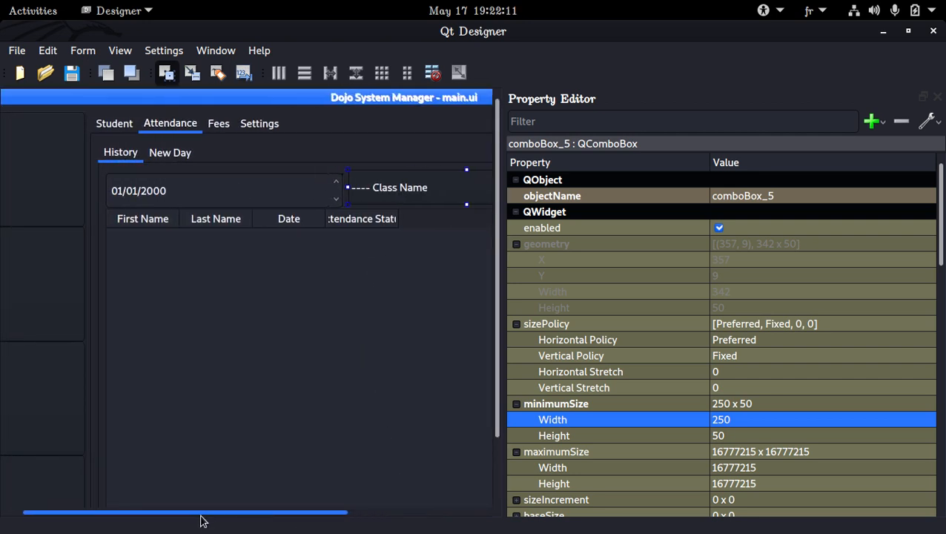
pyautogui.click(205, 199)
pyautogui.click(380, 185)
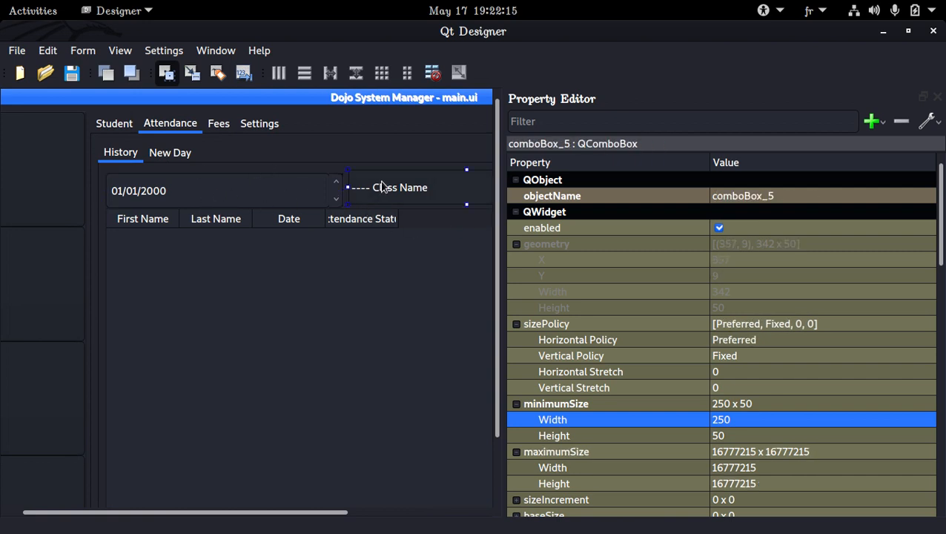
pyautogui.click(282, 227)
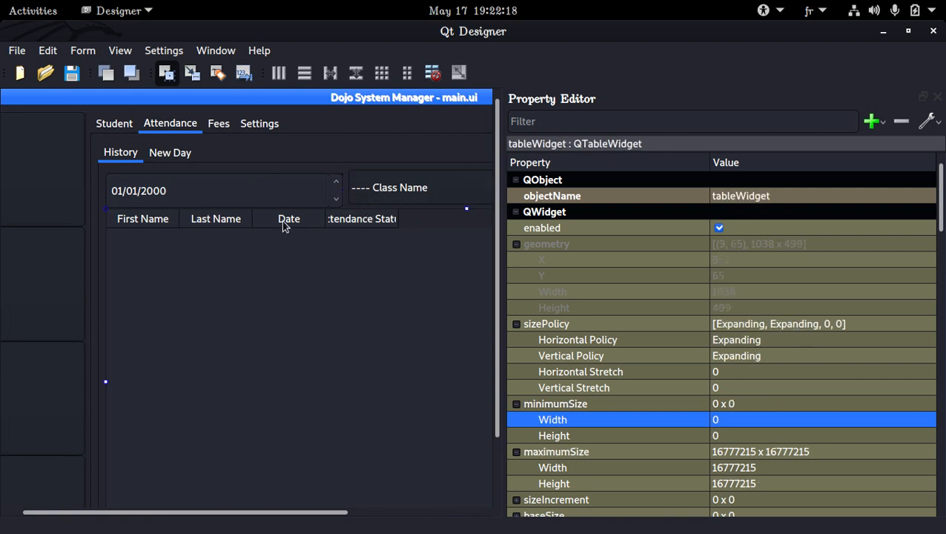
pyautogui.click(938, 97)
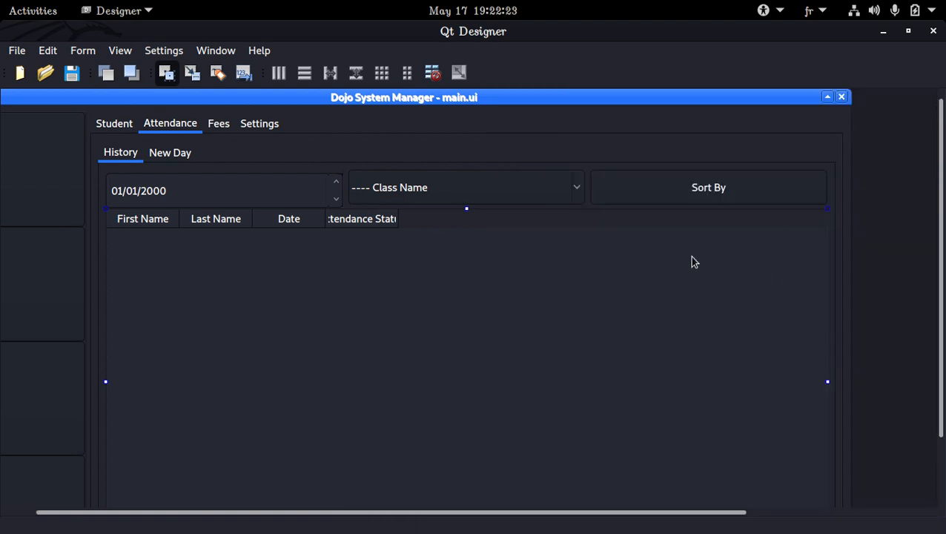
# Try repositioning the date field and class name combo box within the History page's grid, leaving the date field's object name unchanged.
pyautogui.click(328, 191)
pyautogui.moveTo(316, 186); pyautogui.dragTo(314, 184)
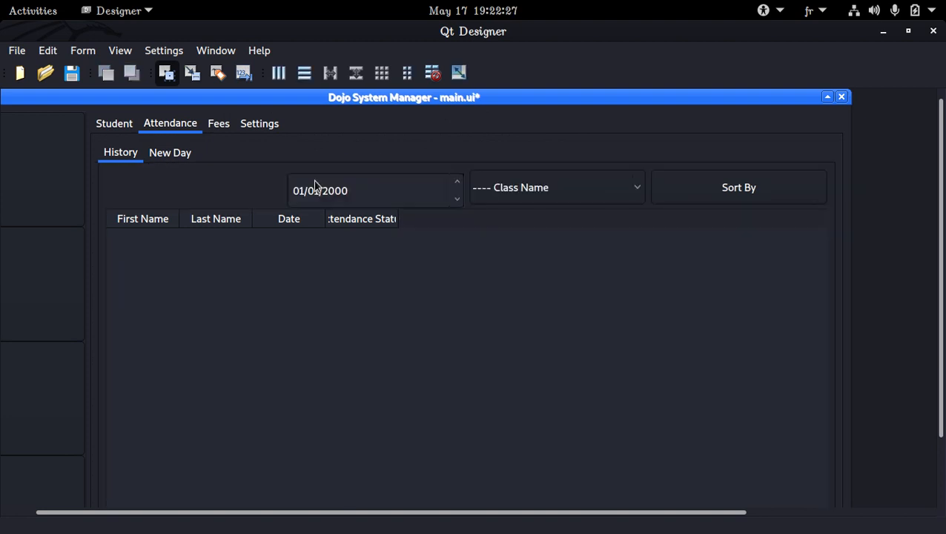
pyautogui.doubleClick(368, 196)
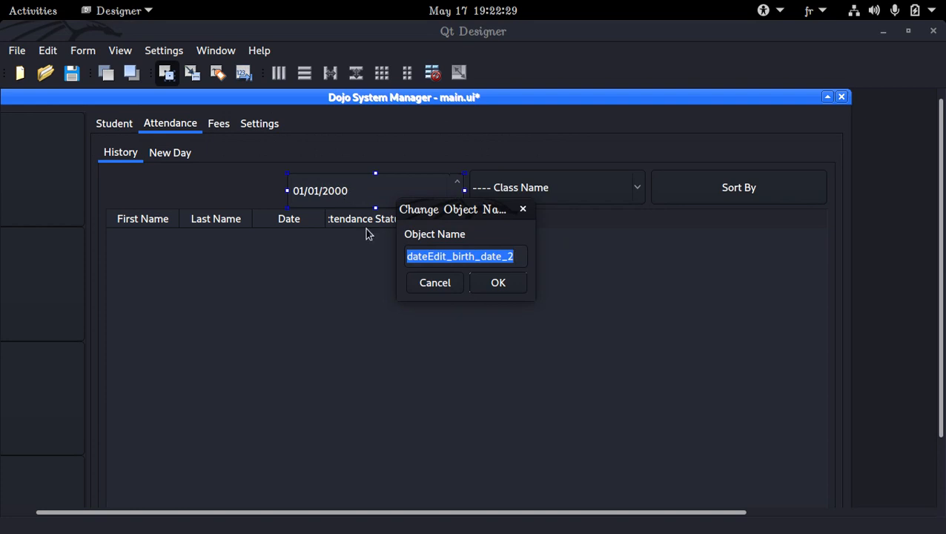
pyautogui.click(434, 281)
pyautogui.moveTo(386, 201); pyautogui.dragTo(295, 192)
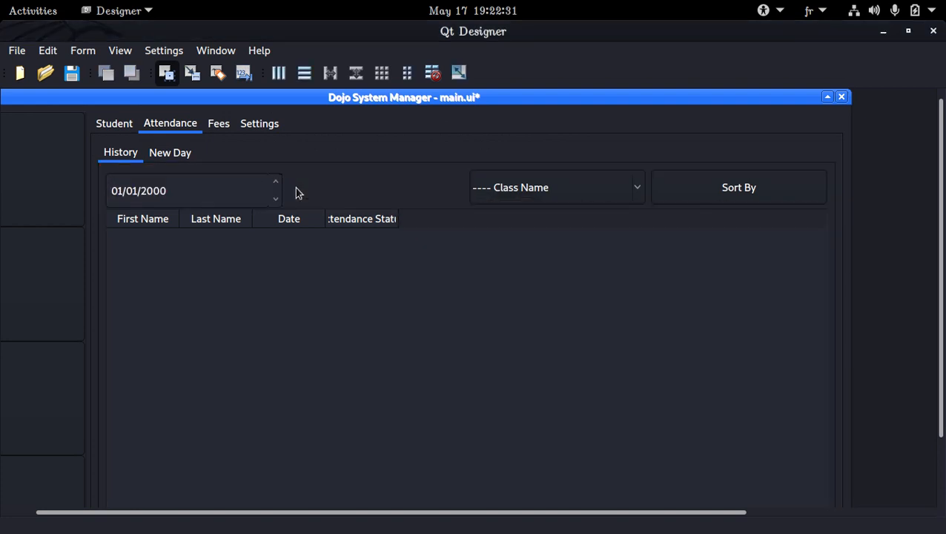
pyautogui.moveTo(500, 185); pyautogui.dragTo(478, 188)
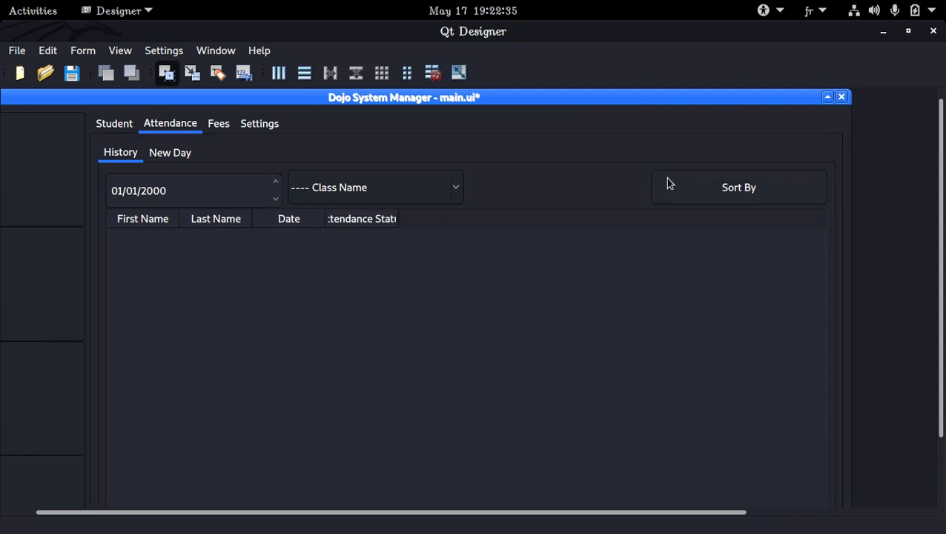
# Undo the moves of the date field and class name combo box in the grid.
pyautogui.hotkey('ctrl', 'z')
pyautogui.hotkey('ctrl', 'z')
pyautogui.hotkey('ctrl', 'z')
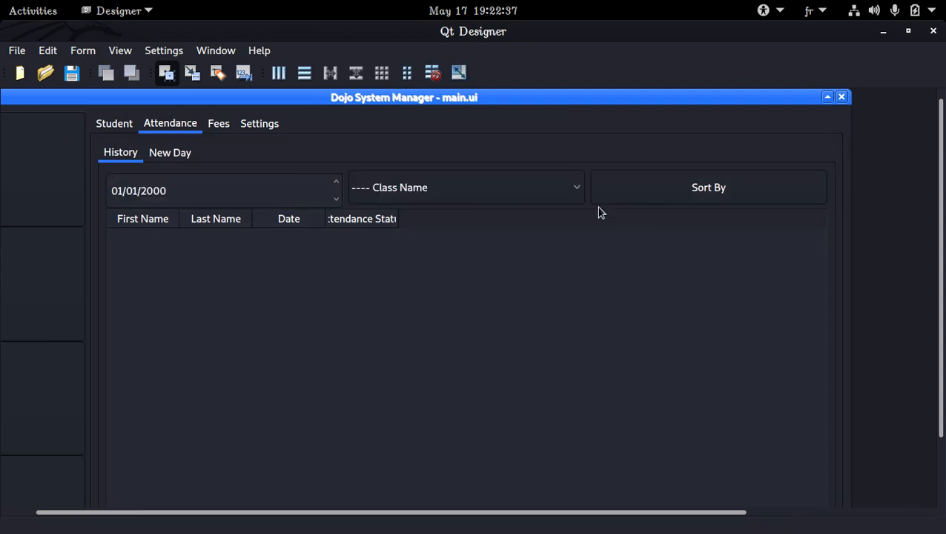
# Break the History page's grid layout so its widgets can be placed freely.
pyautogui.click(496, 186)
pyautogui.click(442, 245)
pyautogui.moveTo(466, 208); pyautogui.dragTo(442, 272)
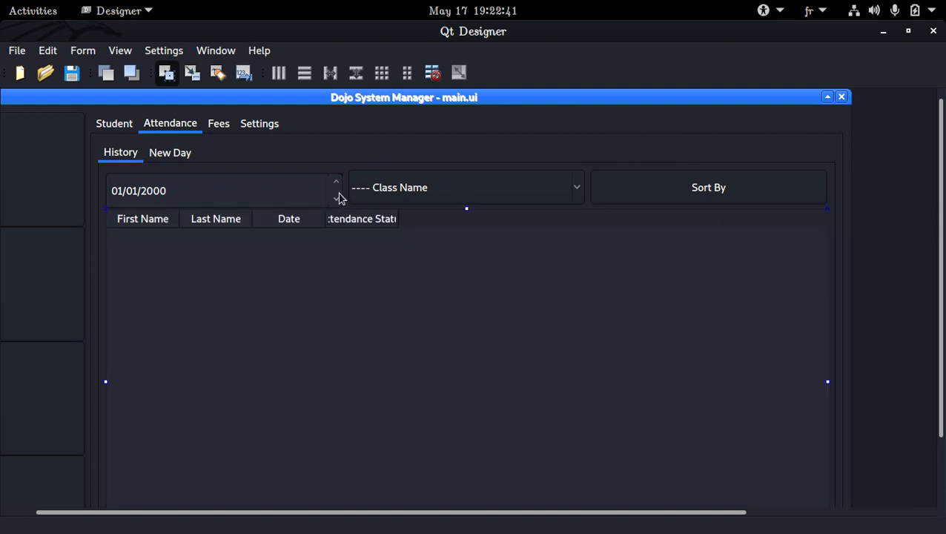
pyautogui.click(334, 191)
pyautogui.click(319, 169)
pyautogui.rightClick(319, 169)
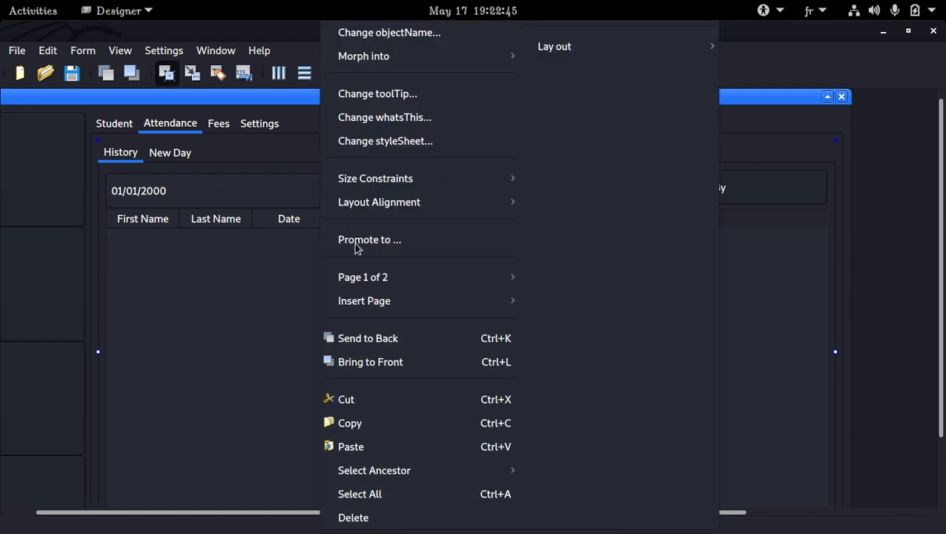
pyautogui.moveTo(640, 47)
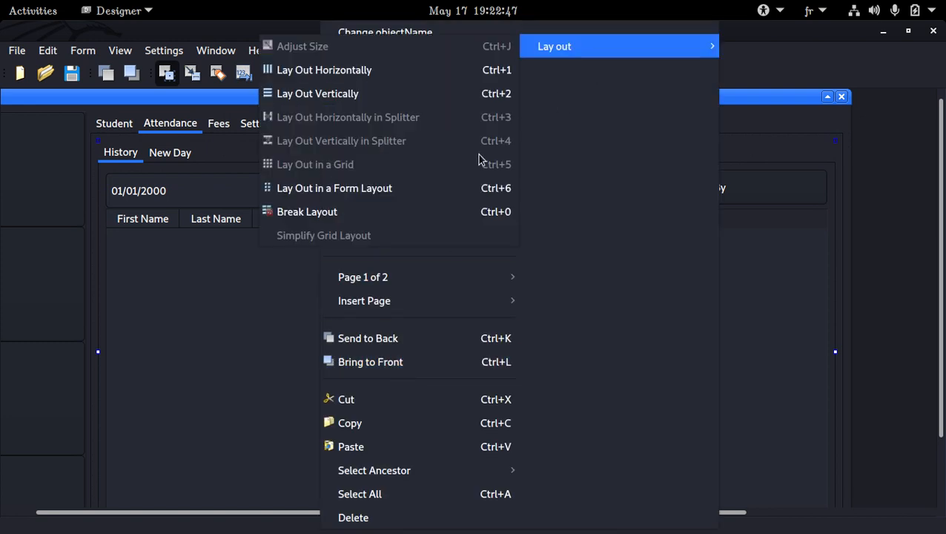
pyautogui.click(473, 212)
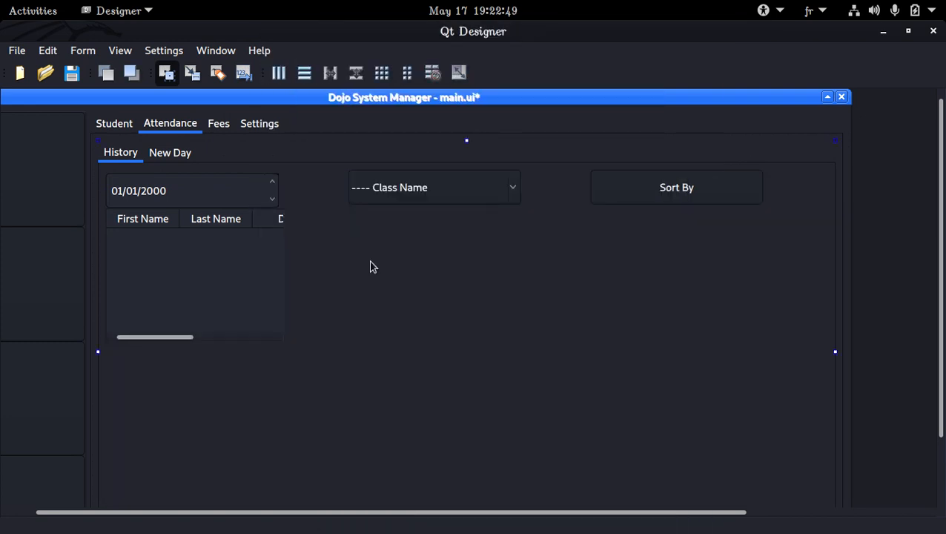
# Nudge the date field up level with the class name combo box, and try laying out the page in a grid.
pyautogui.click(272, 236)
pyautogui.click(259, 190)
pyautogui.press('Up')
pyautogui.rightClick(367, 253)
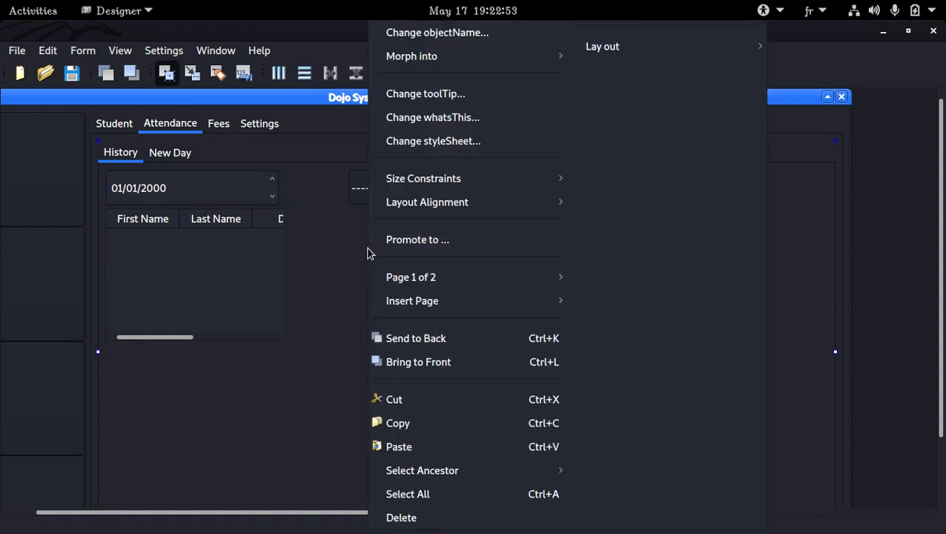
pyautogui.moveTo(644, 46)
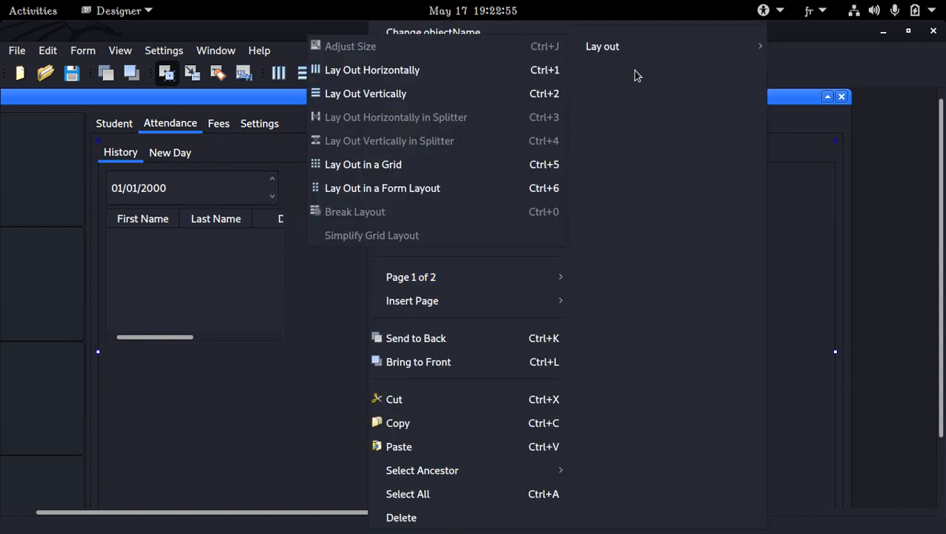
pyautogui.click(498, 170)
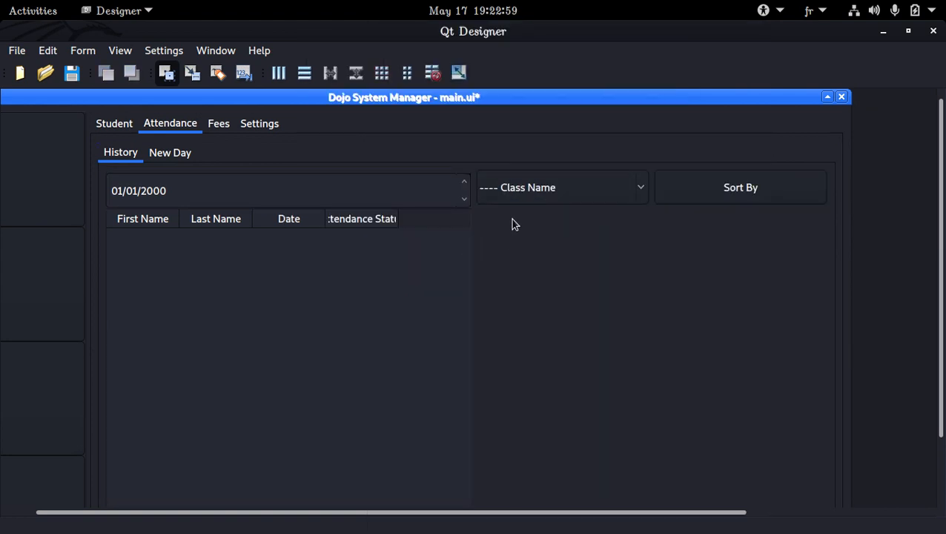
pyautogui.hotkey('ctrl', 'z')
# Enlarge the attendance table to span beneath all three controls, and lay out the History page in a grid.
pyautogui.click(272, 265)
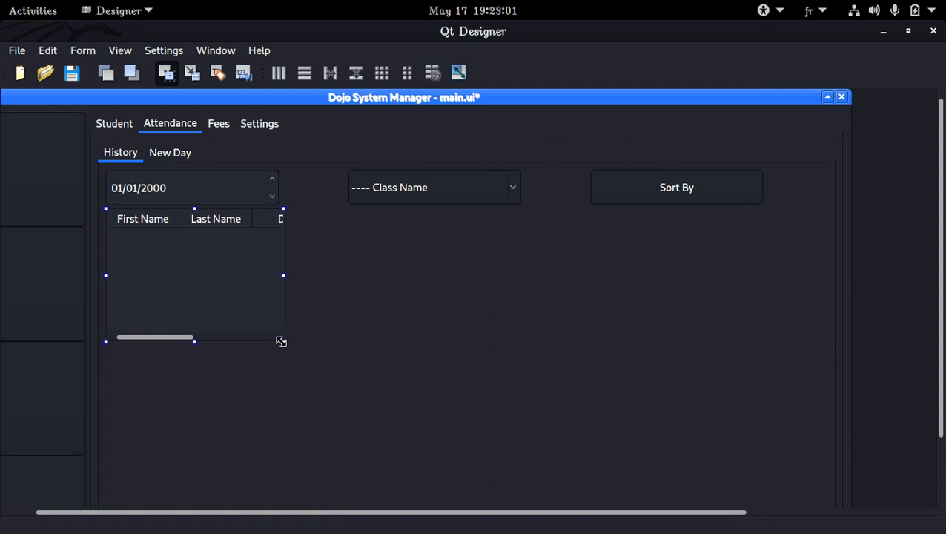
pyautogui.moveTo(282, 341); pyautogui.dragTo(781, 460)
pyautogui.click(812, 292)
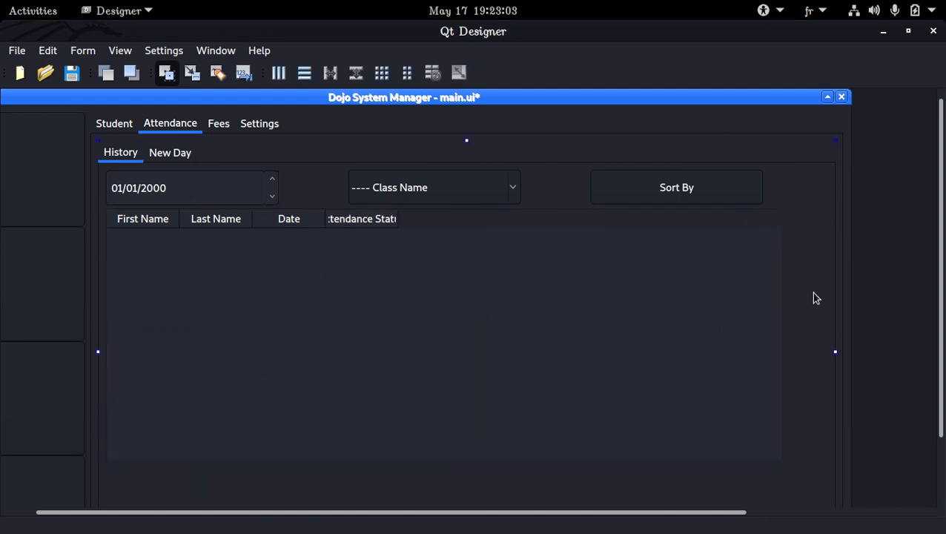
pyautogui.rightClick(811, 292)
pyautogui.moveTo(816, 54)
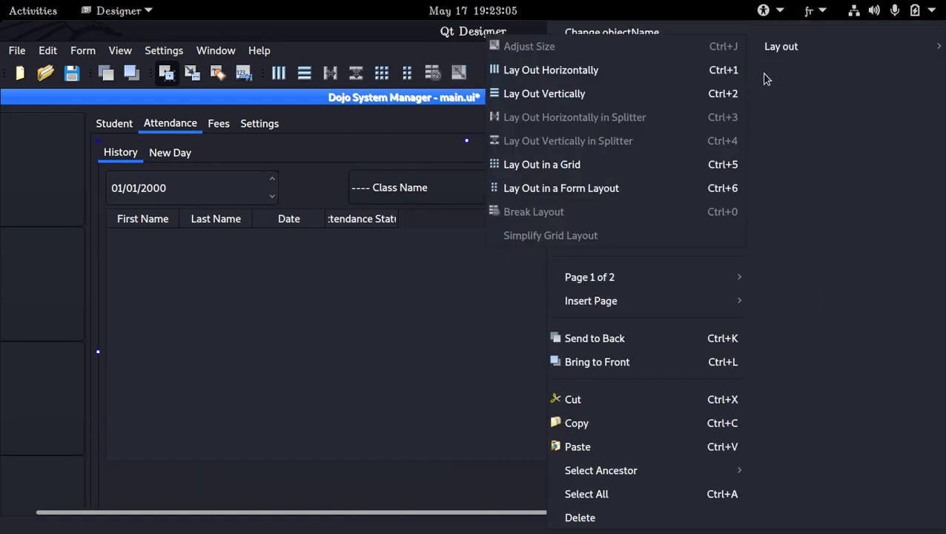
pyautogui.click(646, 156)
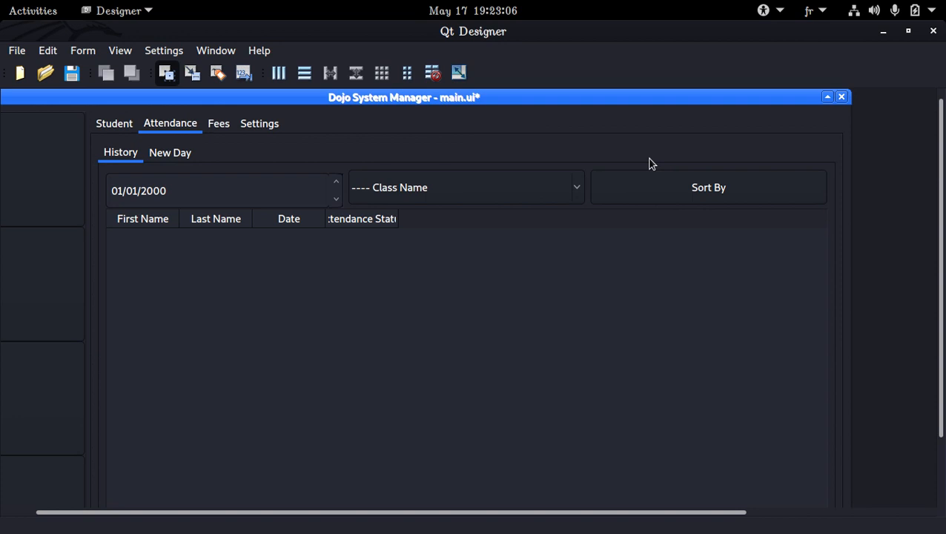
# Break the History page's grid layout again to readjust the date field and table.
pyautogui.click(549, 196)
pyautogui.click(292, 202)
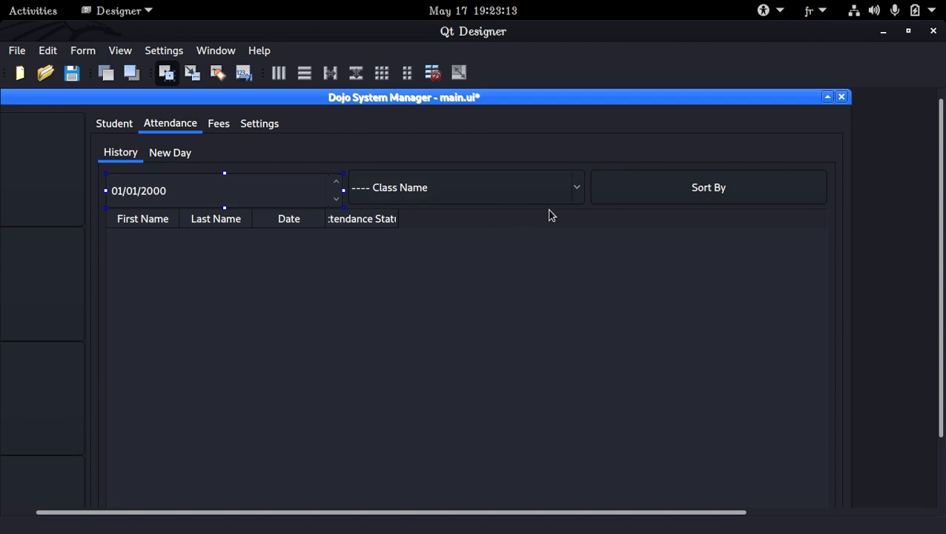
pyautogui.click(321, 175)
pyautogui.click(387, 192)
pyautogui.click(315, 179)
pyautogui.rightClick(561, 173)
pyautogui.moveTo(811, 59)
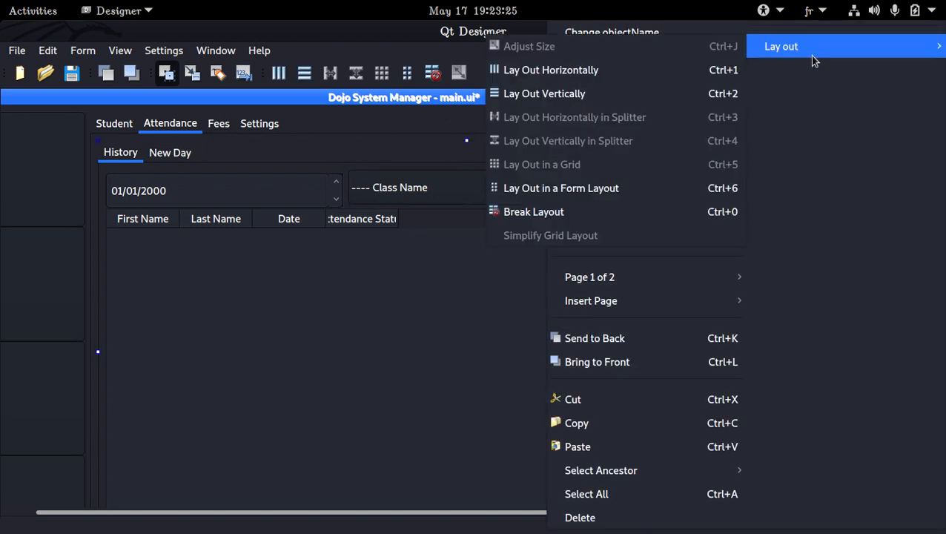
pyautogui.click(602, 211)
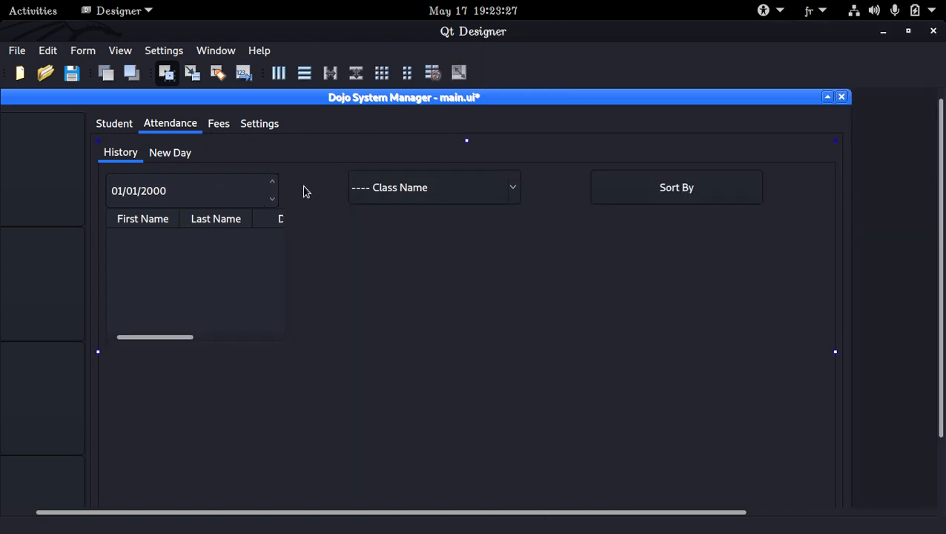
# Widen the date field up to the class name combo box, nudge it up into line with the row, and adjust its horizontal position.
pyautogui.click(268, 191)
pyautogui.moveTo(280, 190); pyautogui.dragTo(355, 191)
pyautogui.click(393, 188)
pyautogui.click(288, 190)
pyautogui.hotkey('ctrl', 'Up')
pyautogui.hotkey('ctrl', 'Up')
pyautogui.hotkey('ctrl', 'Up')
pyautogui.hotkey('ctrl', 'Up')
pyautogui.hotkey('ctrl', 'Up')
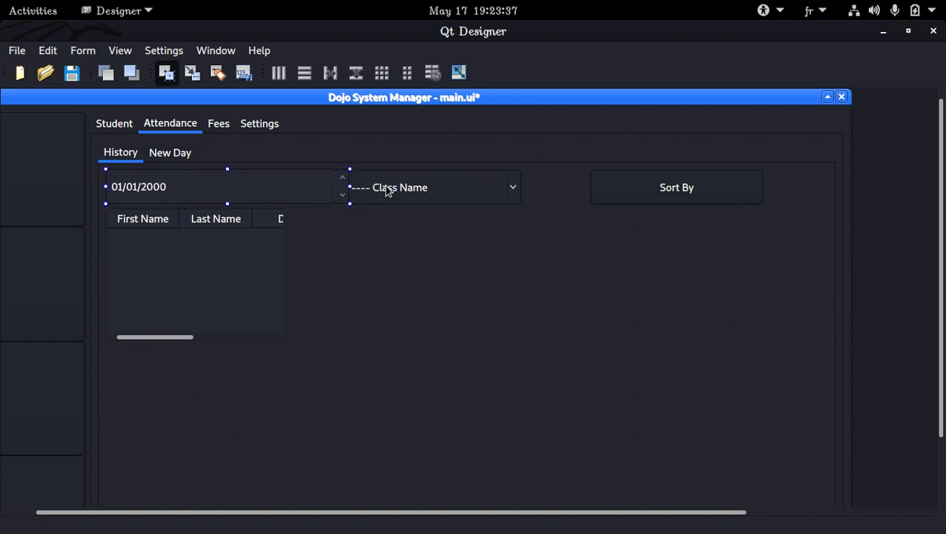
pyautogui.moveTo(349, 187); pyautogui.dragTo(298, 185)
# Stretch the attendance table across most of the page's width under the control row, and lay out the History page in a grid.
pyautogui.click(251, 288)
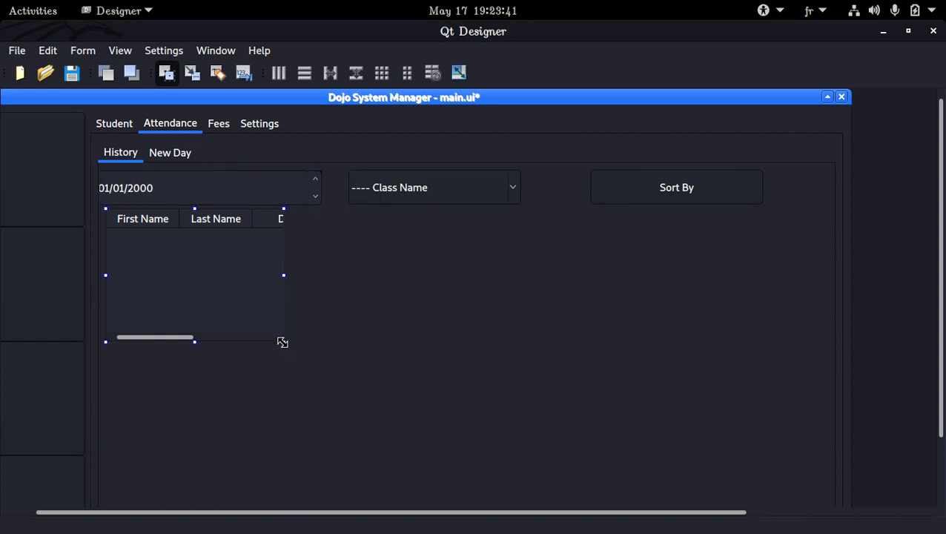
pyautogui.moveTo(283, 341); pyautogui.dragTo(806, 445)
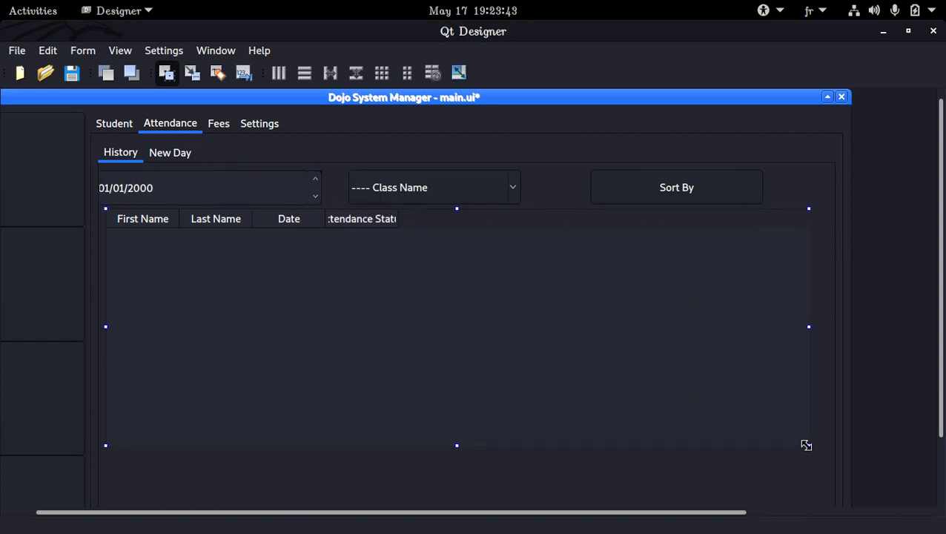
pyautogui.rightClick(571, 196)
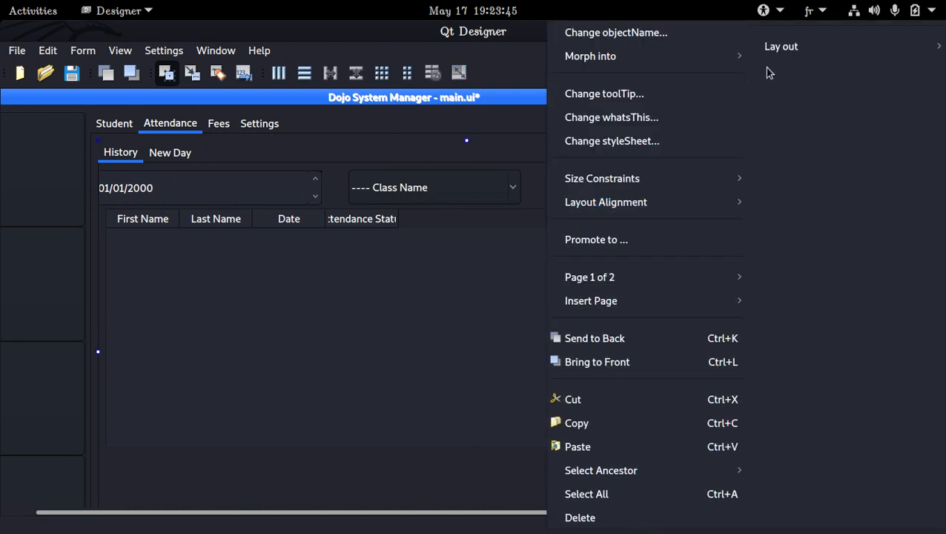
pyautogui.moveTo(815, 45)
pyautogui.click(674, 163)
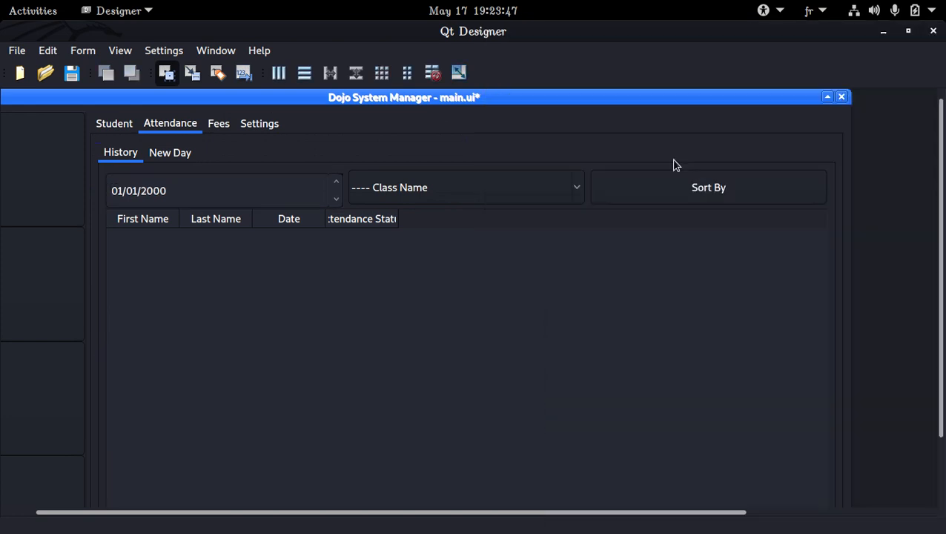
pyautogui.click(440, 201)
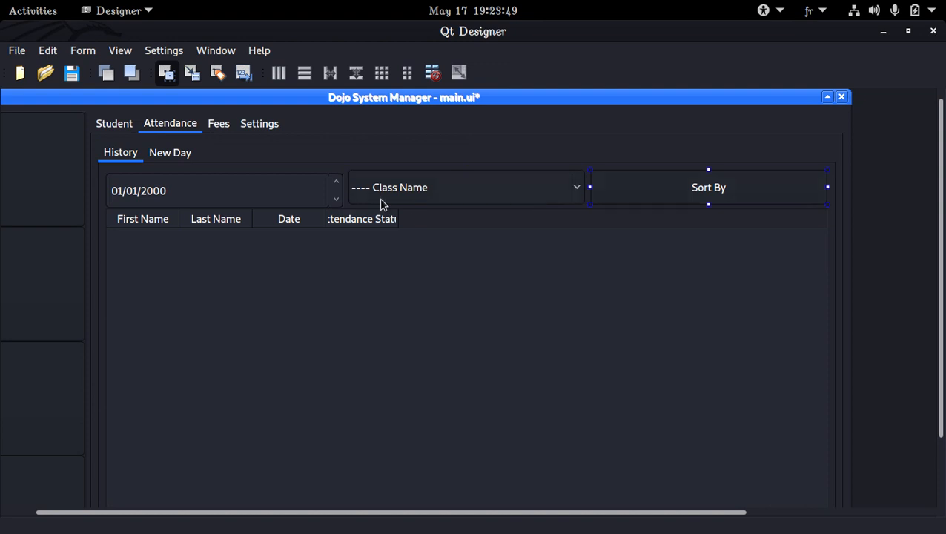
pyautogui.click(328, 194)
pyautogui.moveTo(370, 191); pyautogui.dragTo(381, 193)
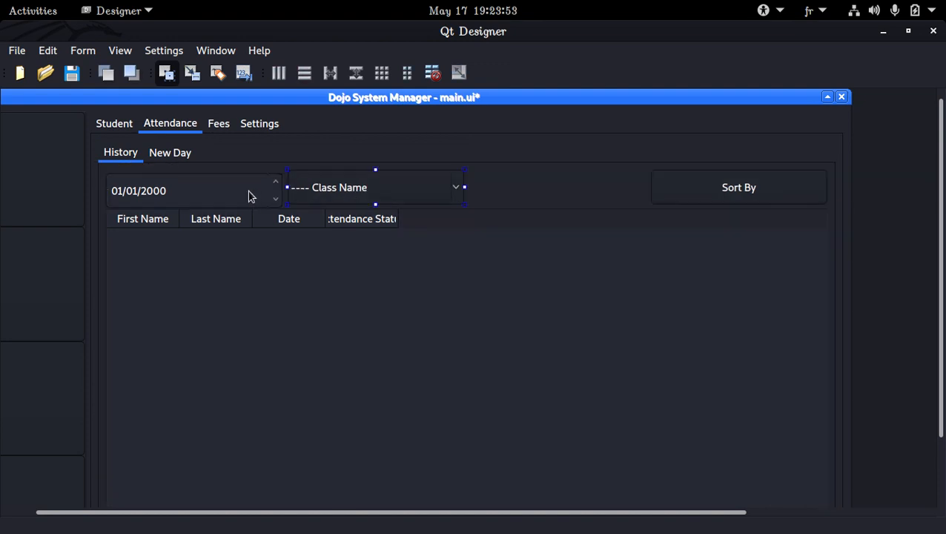
pyautogui.hotkey('ctrl', 'z')
pyautogui.doubleClick(312, 186)
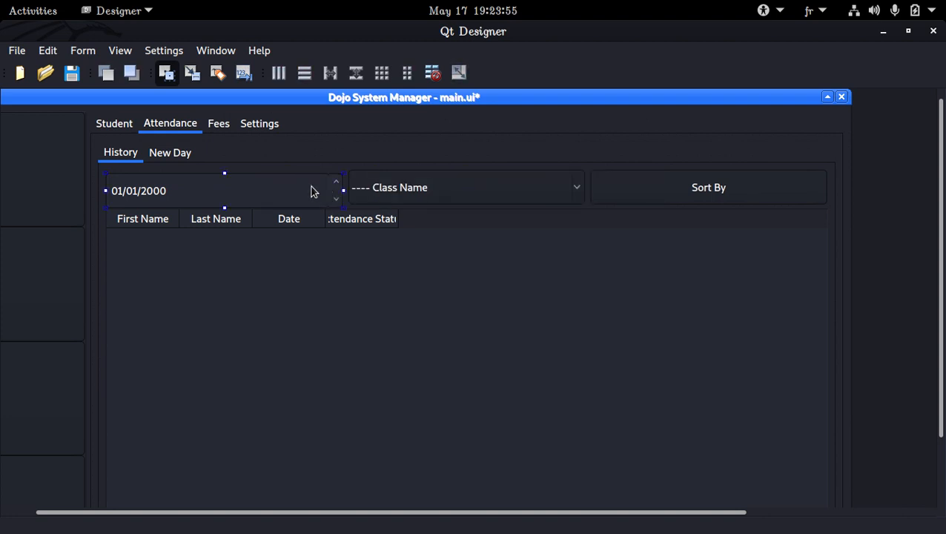
pyautogui.click(433, 289)
pyautogui.moveTo(292, 194); pyautogui.dragTo(315, 192)
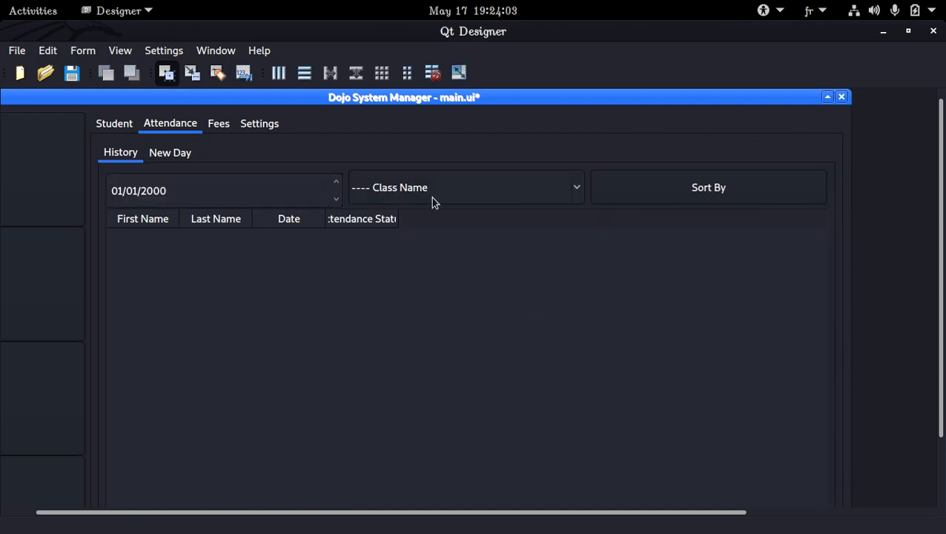
# Save the form, open the attendance table's column editor and dismiss it, save again and close Qt Designer.
pyautogui.hotkey('ctrl', 's')
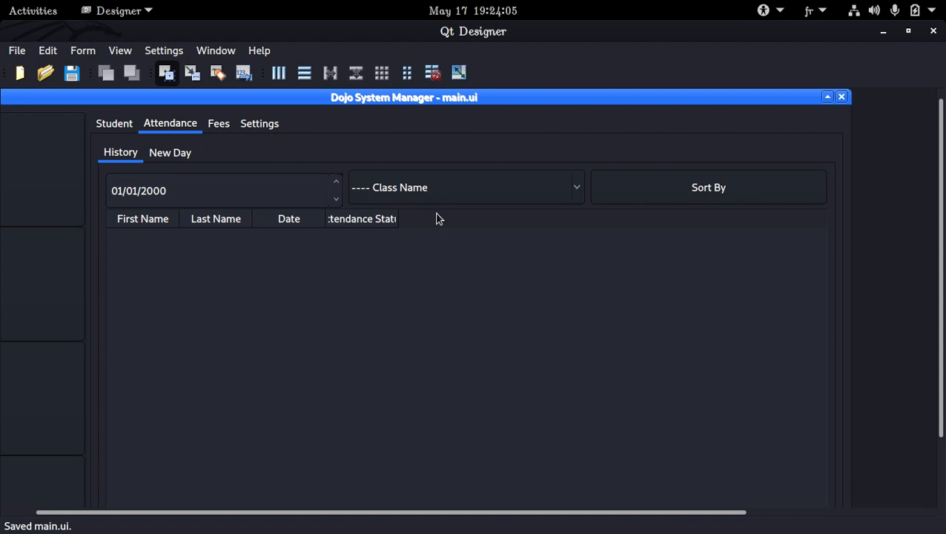
pyautogui.doubleClick(465, 247)
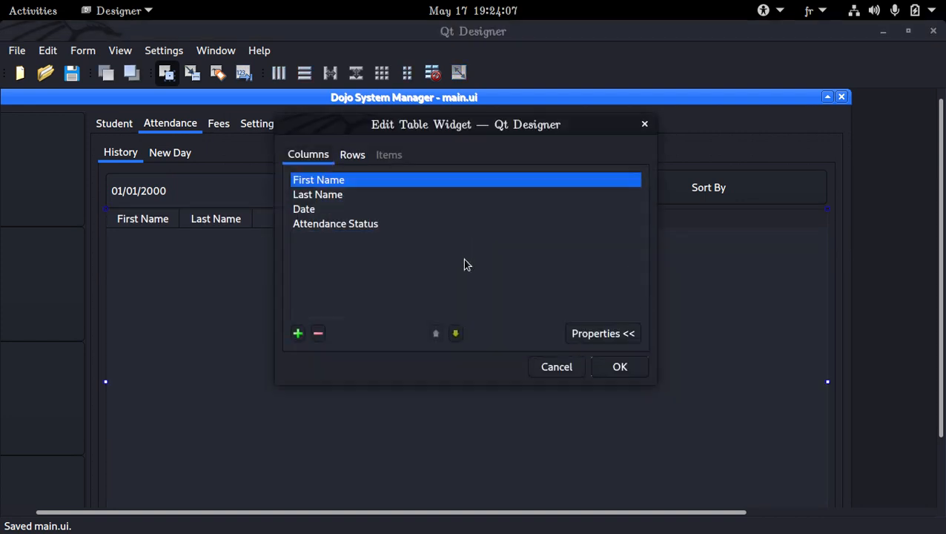
pyautogui.click(534, 360)
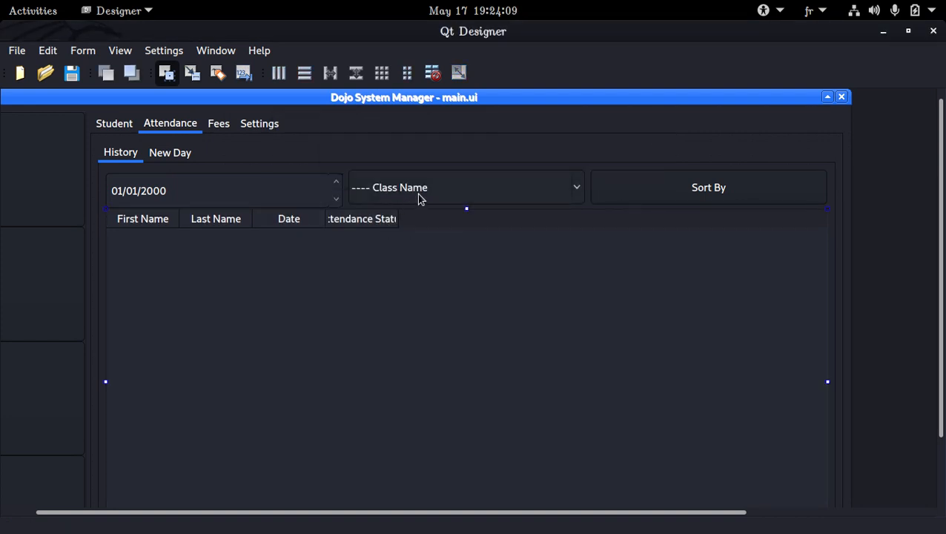
pyautogui.hotkey('ctrl', 's')
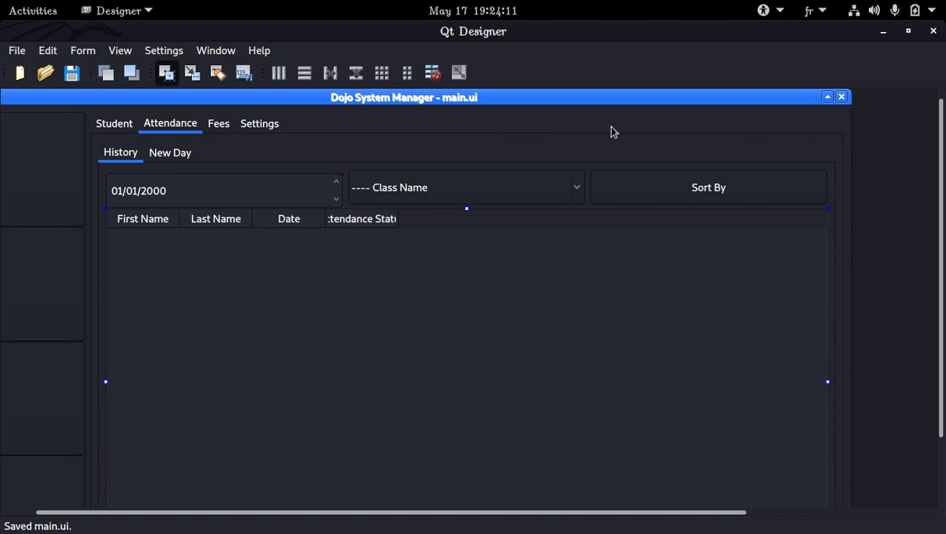
pyautogui.click(933, 35)
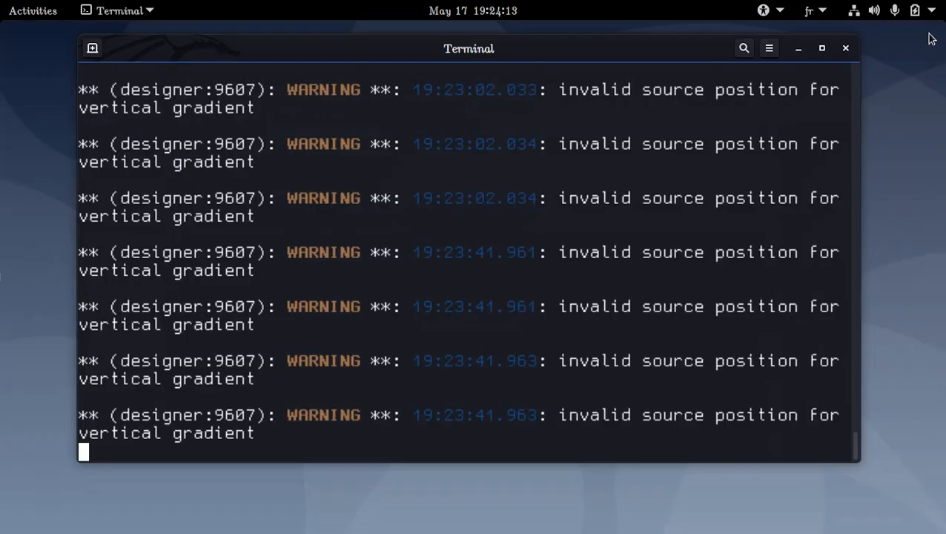
# Clear the terminal and minimize the SimpleScreenRecorder window.
pyautogui.hotkey('ctrl', 'l')
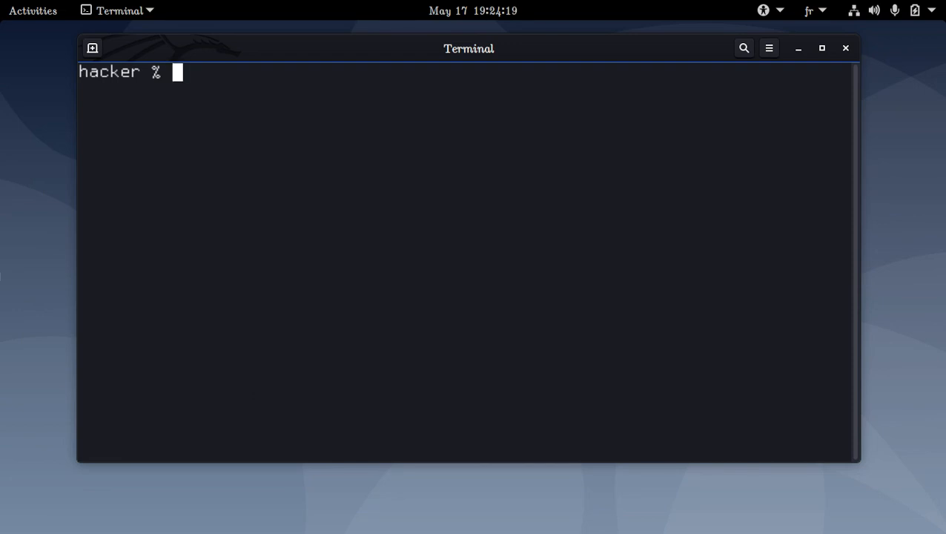
pyautogui.hotkey('alt', 'Tab')
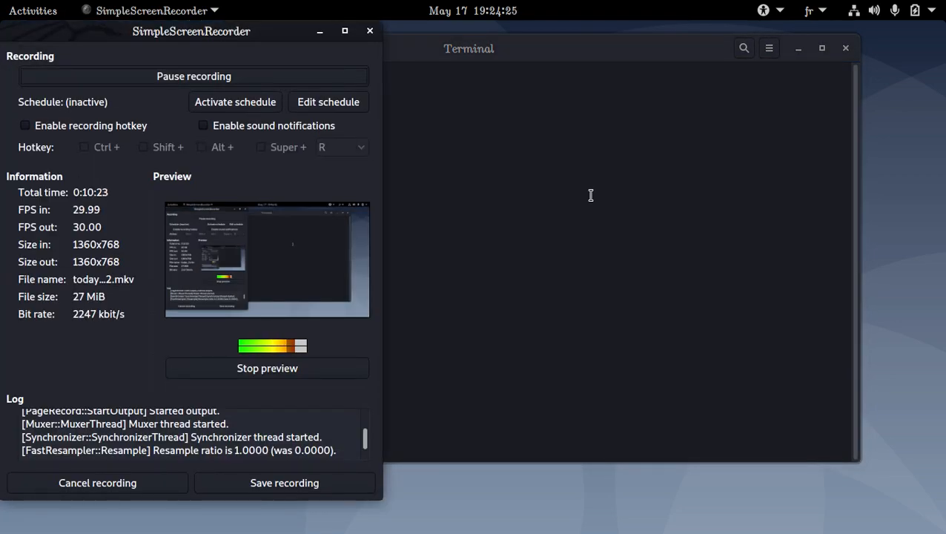
pyautogui.hotkey('alt', 'Tab')
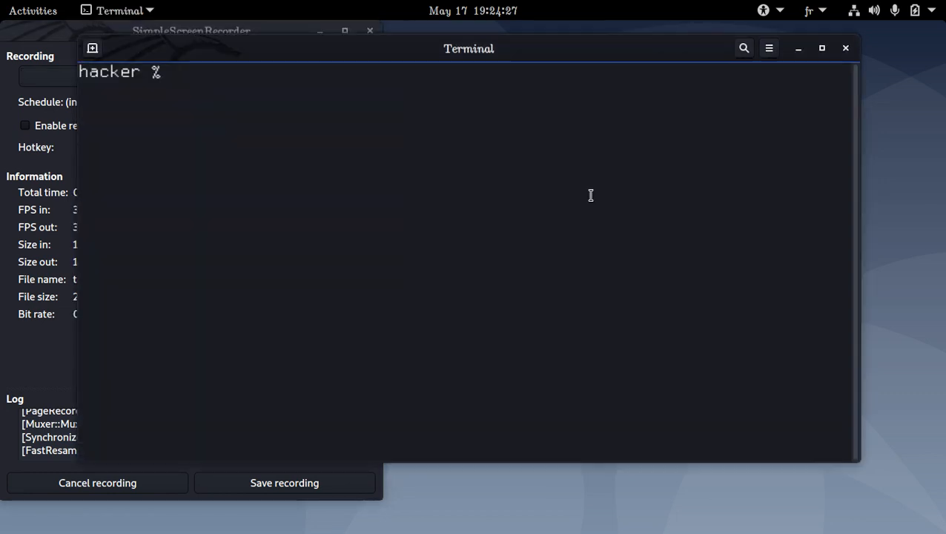
pyautogui.hotkey('alt', 'Tab')
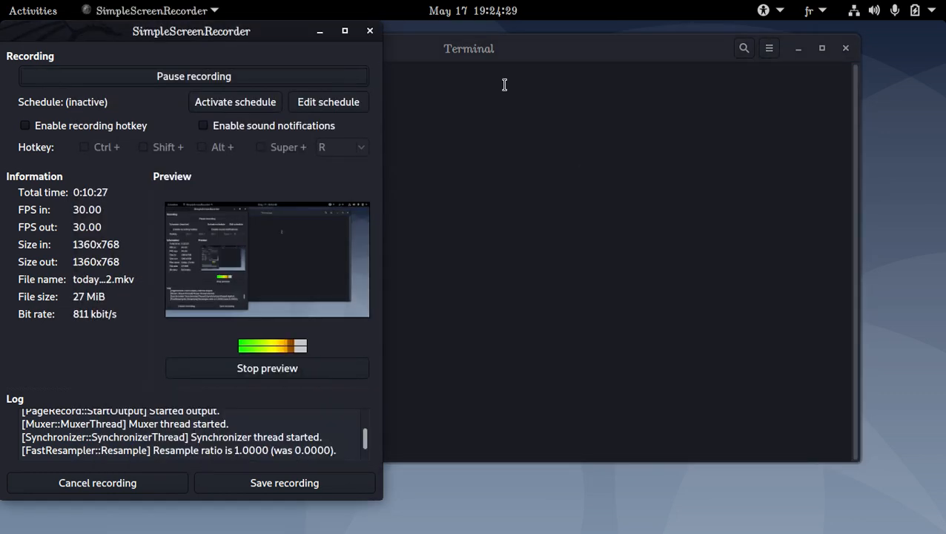
pyautogui.click(320, 32)
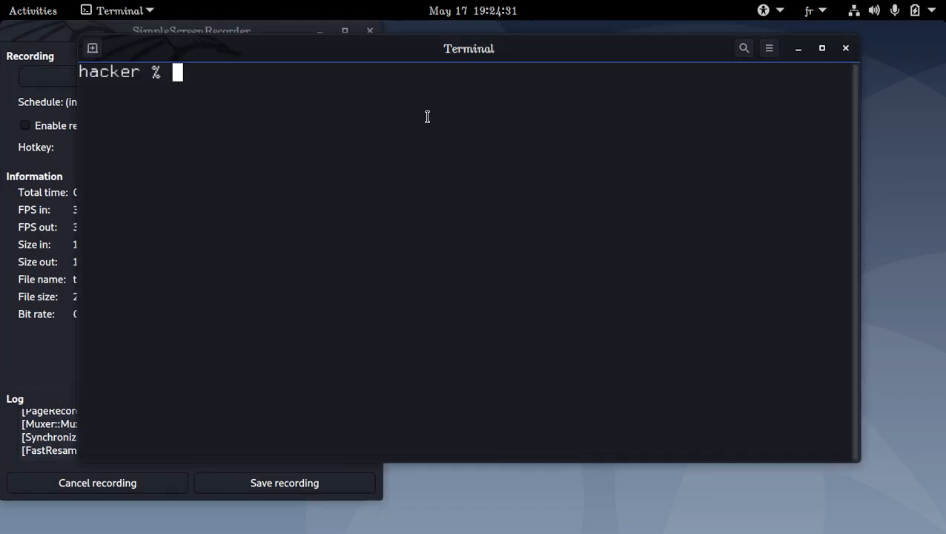
pyautogui.click(319, 29)
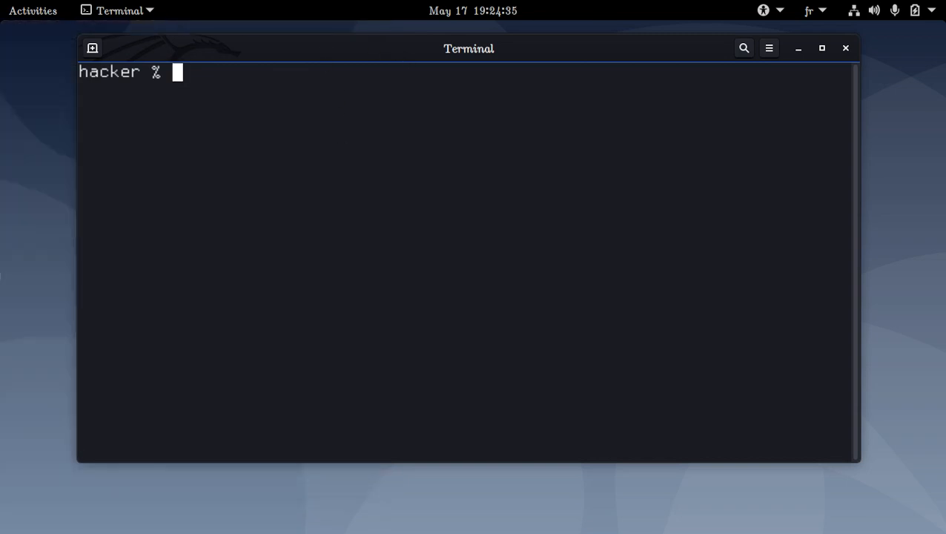
# Run the application in the terminal with python3 -B index.py.
pyautogui.write('python3 -')
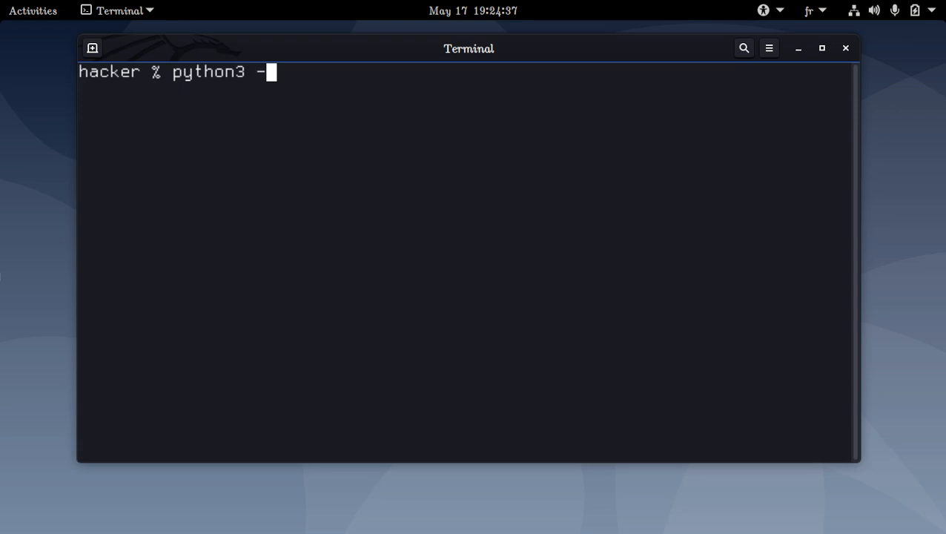
pyautogui.write('B index.py')
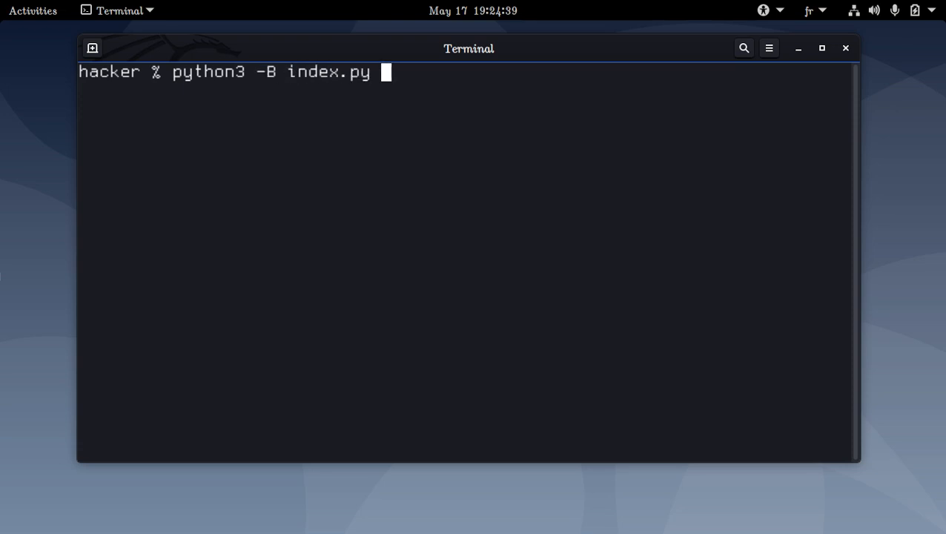
pyautogui.press('Return')
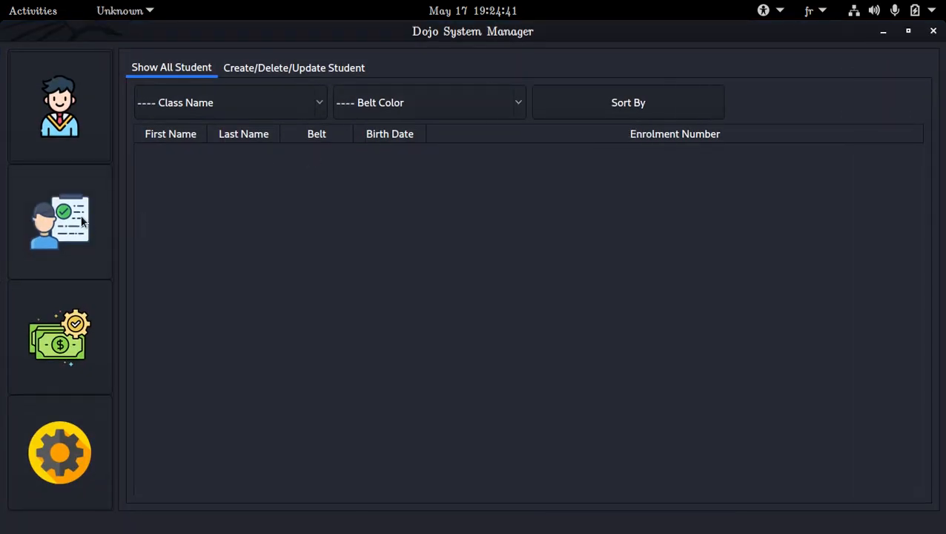
# Examine the Attendance page's History controls and New Day tab in the running Dojo System Manager, and close the application.
pyautogui.click(78, 216)
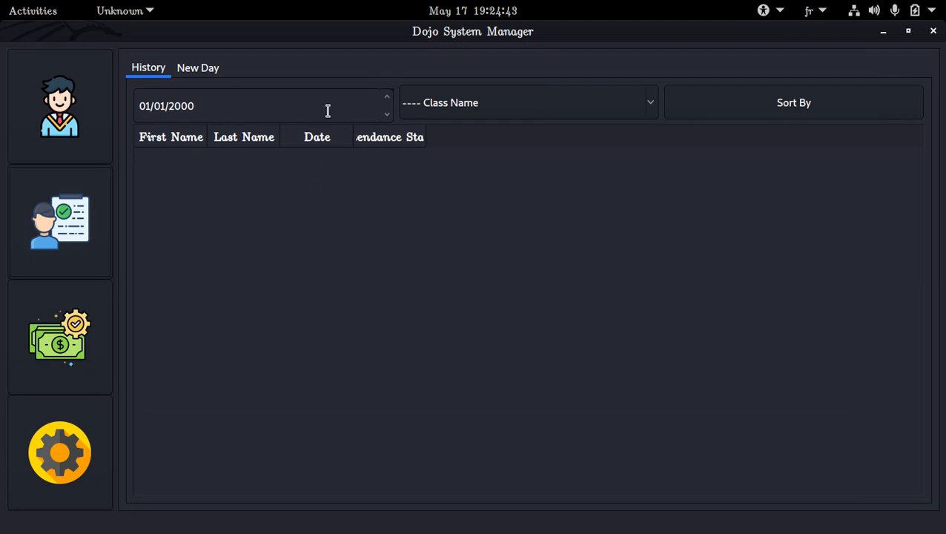
pyautogui.click(436, 110)
pyautogui.click(450, 106)
pyautogui.click(334, 110)
pyautogui.click(208, 73)
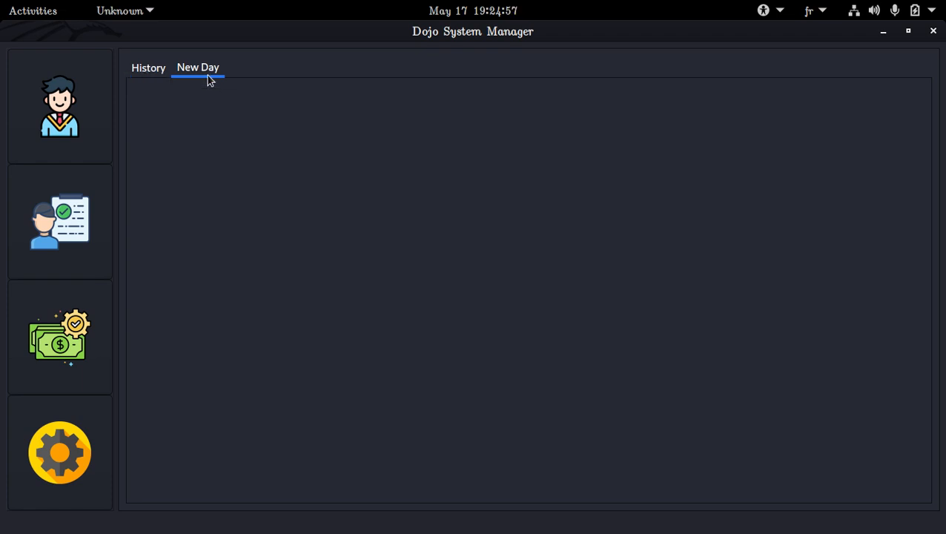
pyautogui.click(151, 68)
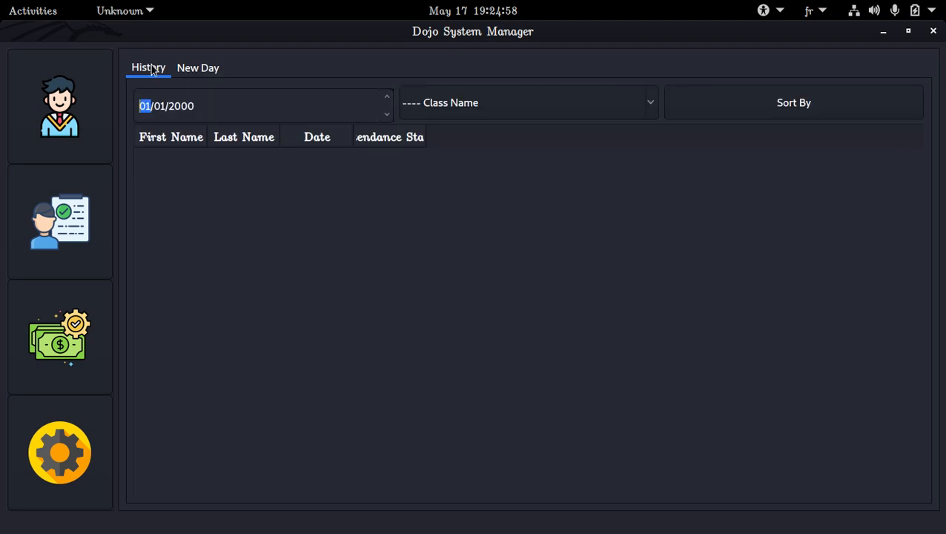
pyautogui.click(934, 31)
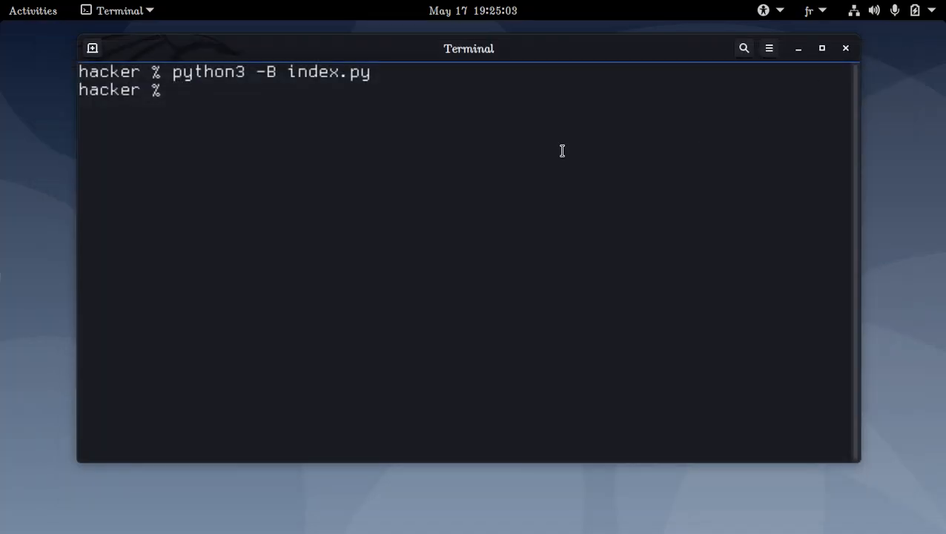
# Open main.ui from the data folder in Qt Designer through the terminal.
pyautogui.write('designer ')
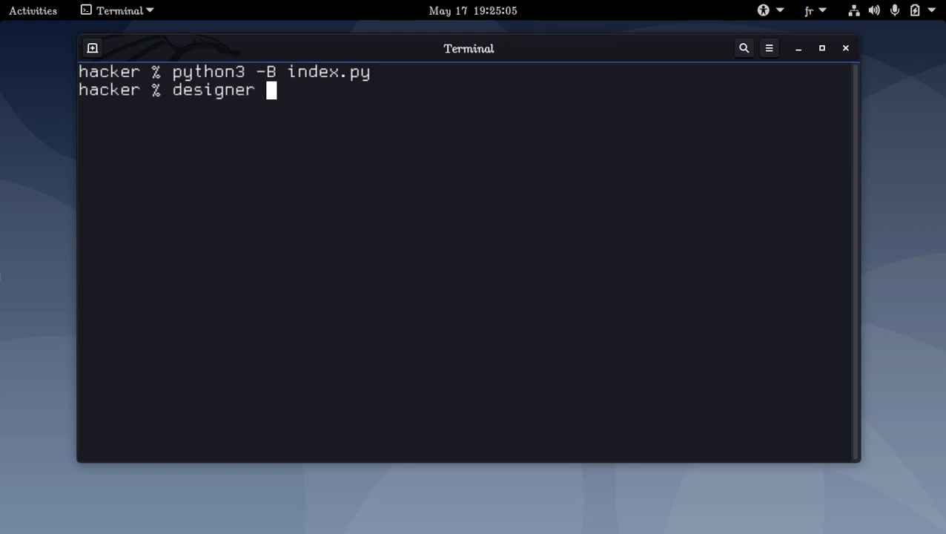
pyautogui.write('d')
pyautogui.press('Tab')
pyautogui.write('m')
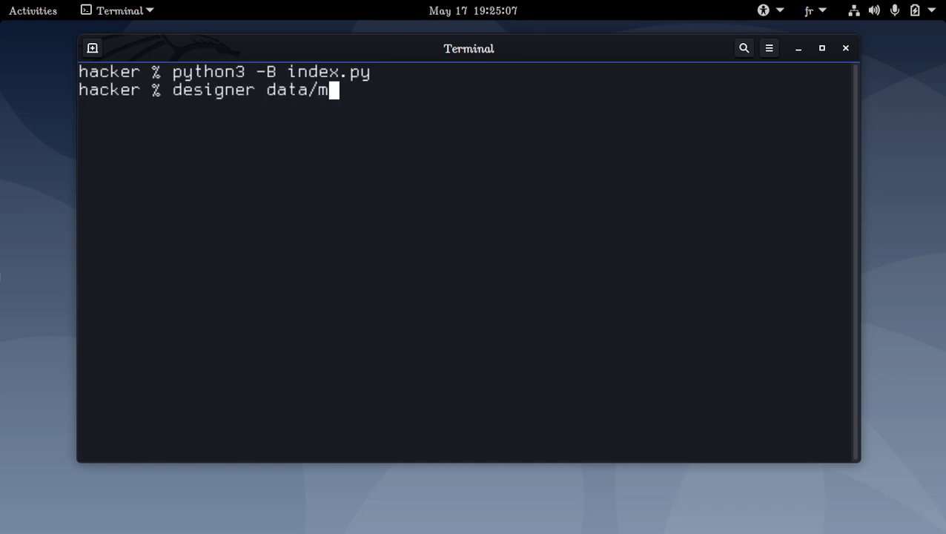
pyautogui.press('Tab')
pyautogui.press('Return')
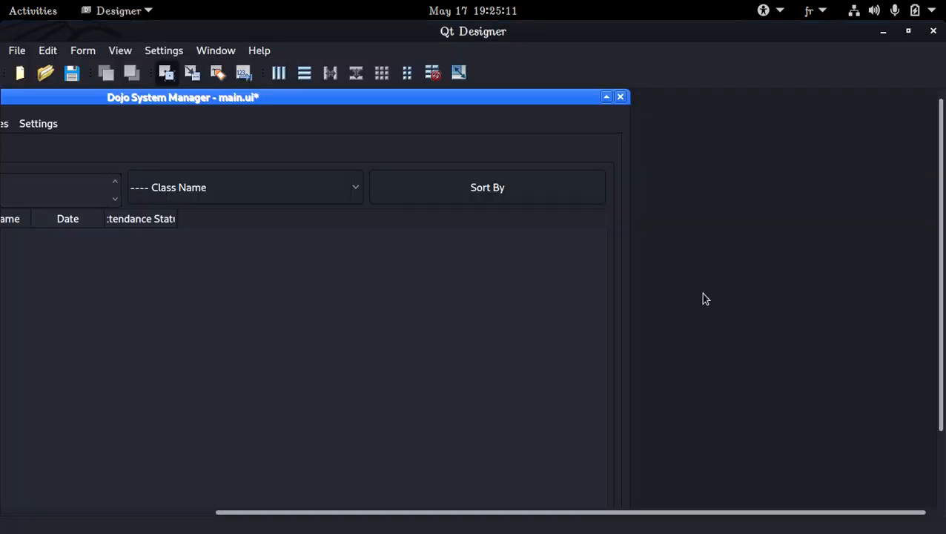
# Reposition the form window in the workspace, open the Attendance section's New Day page and show the Widget Box.
pyautogui.moveTo(605, 512); pyautogui.dragTo(386, 513)
pyautogui.moveTo(438, 104); pyautogui.dragTo(462, 102)
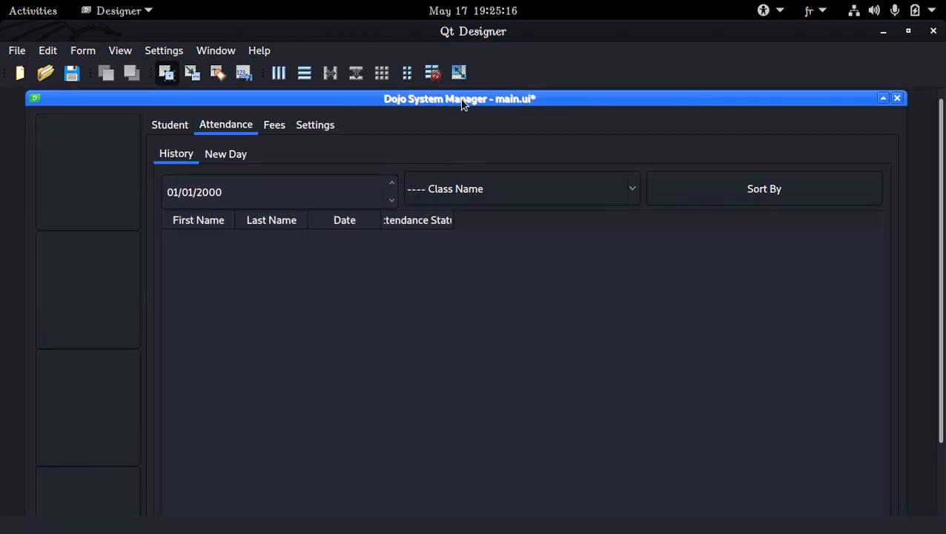
pyautogui.click(241, 154)
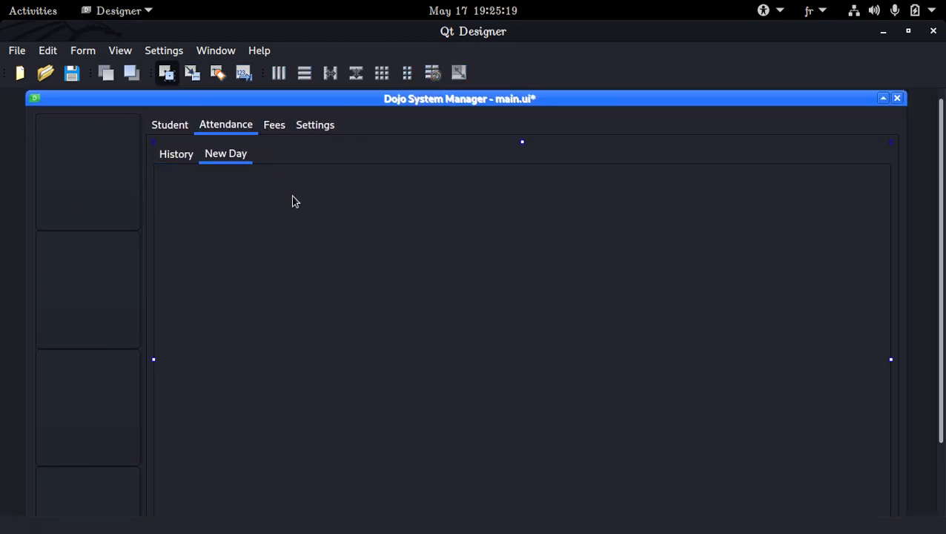
pyautogui.click(122, 52)
pyautogui.moveTo(78, 58)
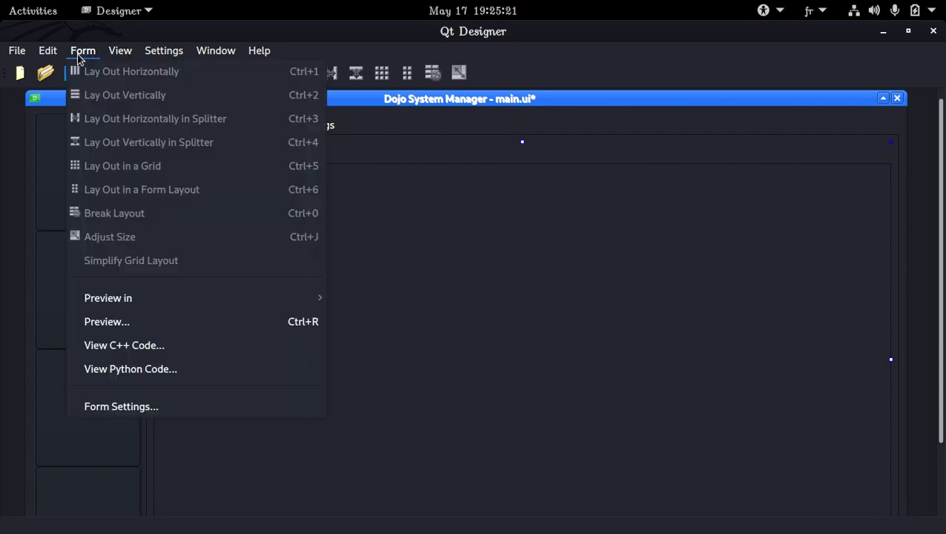
pyautogui.moveTo(120, 51)
pyautogui.click(131, 70)
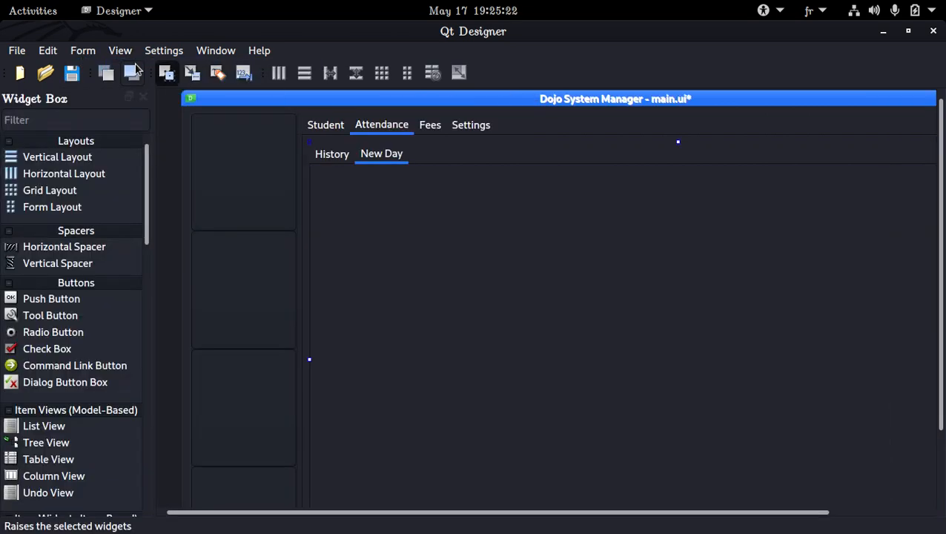
# Filter the widgets by "cal" and place a Calendar Widget on the New Day page.
pyautogui.click(111, 120)
pyautogui.write('cal')
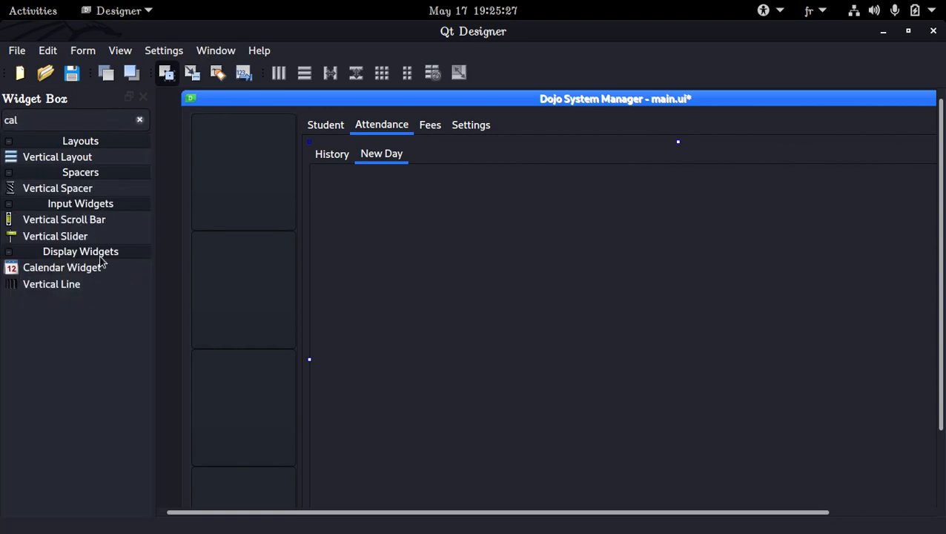
pyautogui.moveTo(105, 272); pyautogui.dragTo(653, 282)
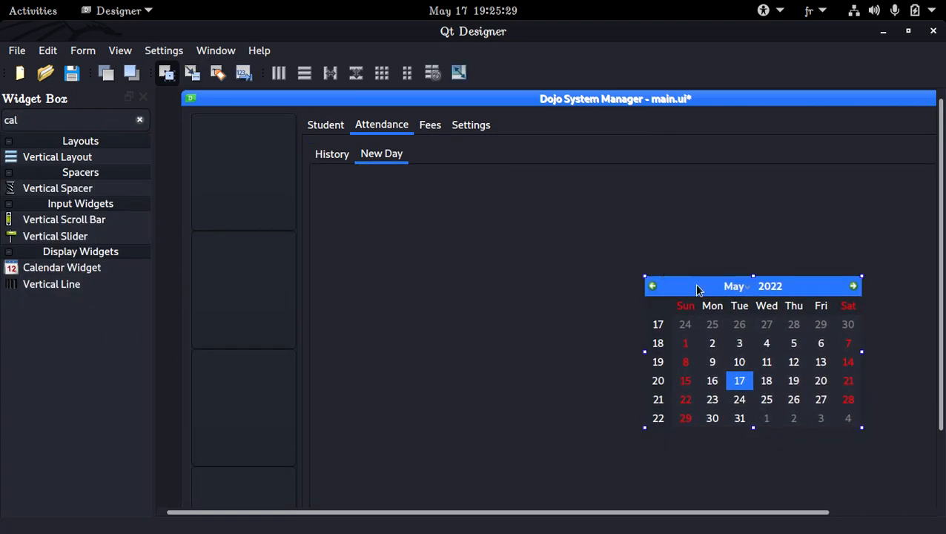
pyautogui.click(568, 183)
# Copy the Pull and Add buttons from the Student page's Controls group onto the Attendance section's New Day page, below the calendar.
pyautogui.click(326, 125)
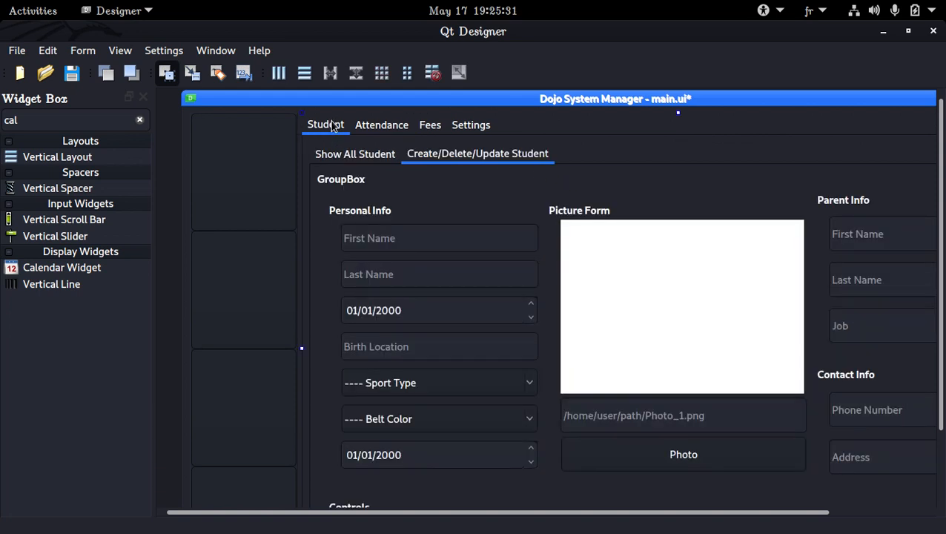
pyautogui.scroll(-3, 642, 392)
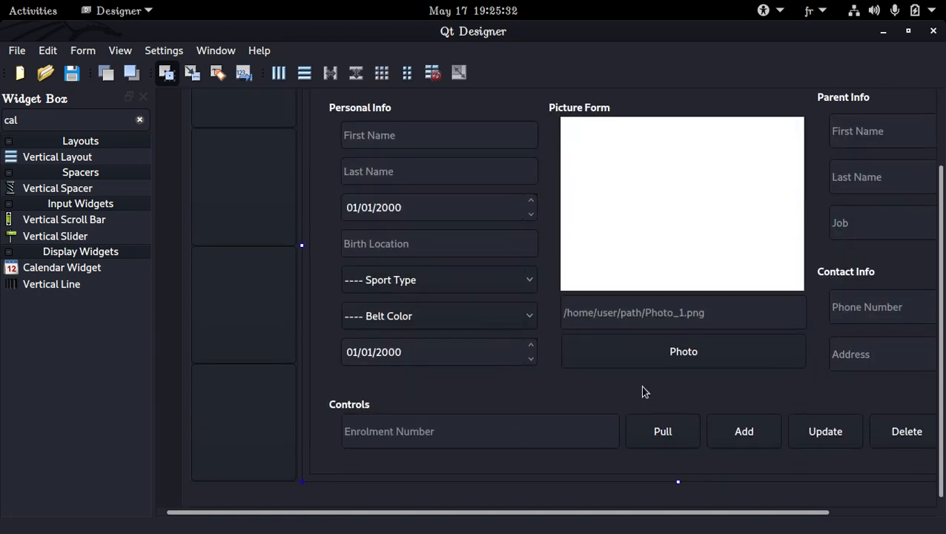
pyautogui.click(682, 434)
pyautogui.keyDown('ctrl'); pyautogui.click(738, 427); pyautogui.keyUp('ctrl')
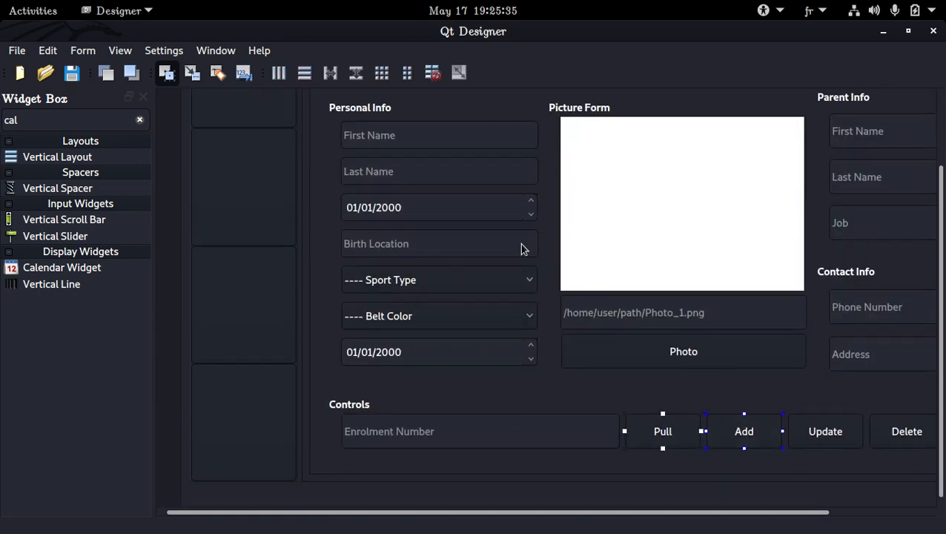
pyautogui.scroll(3, 408, 199)
pyautogui.click(383, 126)
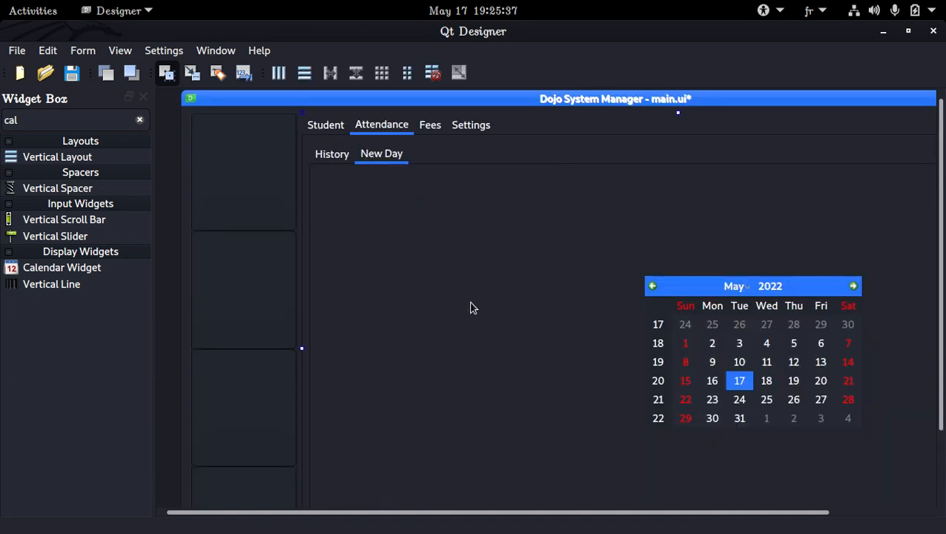
pyautogui.scroll(-3, 519, 341)
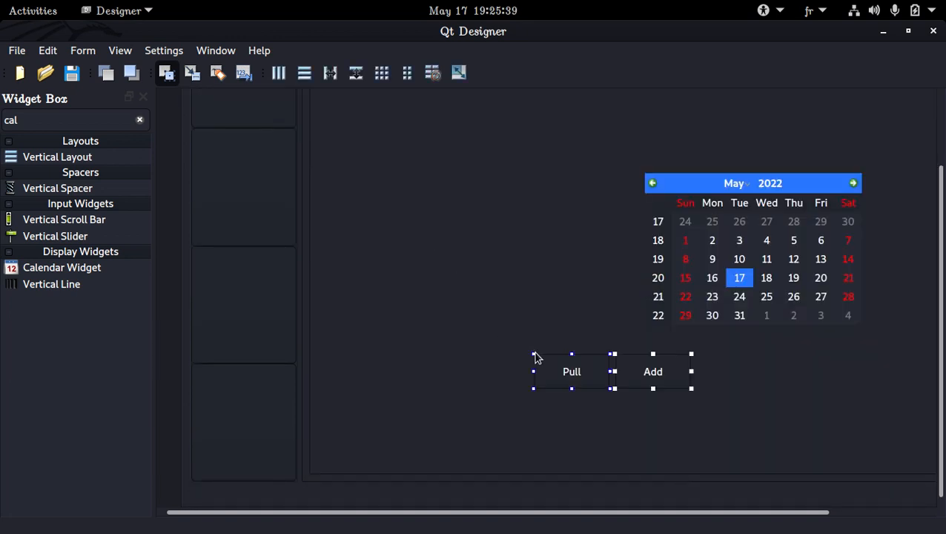
pyautogui.click(766, 371)
# Copy the Class Name combo box from the Attendance History page and place three copies stacked beside the calendar on New Day.
pyautogui.scroll(3, 767, 373)
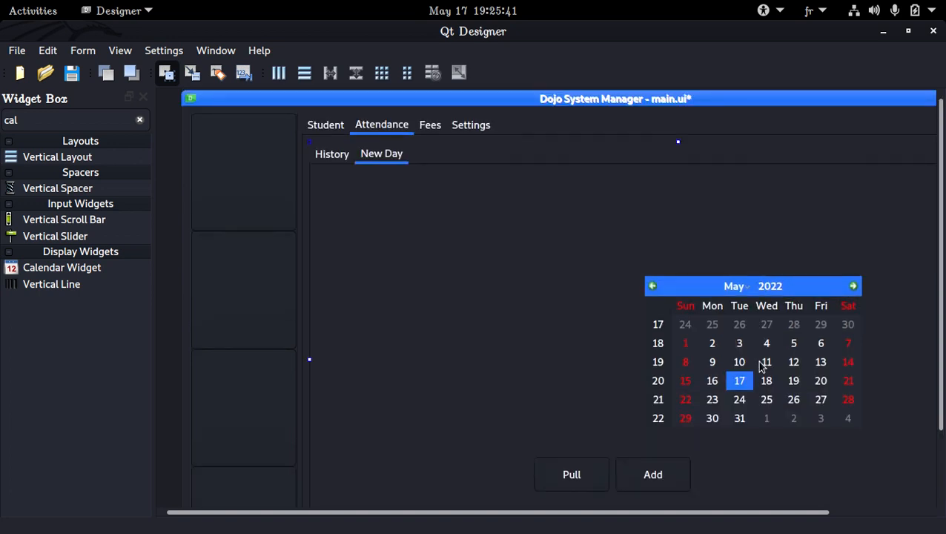
pyautogui.click(343, 131)
pyautogui.click(367, 154)
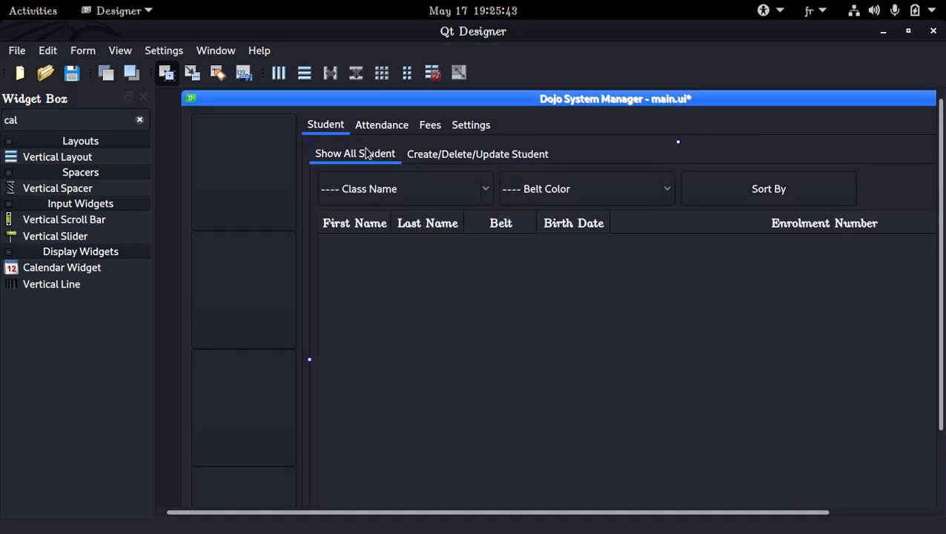
pyautogui.click(386, 126)
pyautogui.click(340, 153)
pyautogui.click(634, 189)
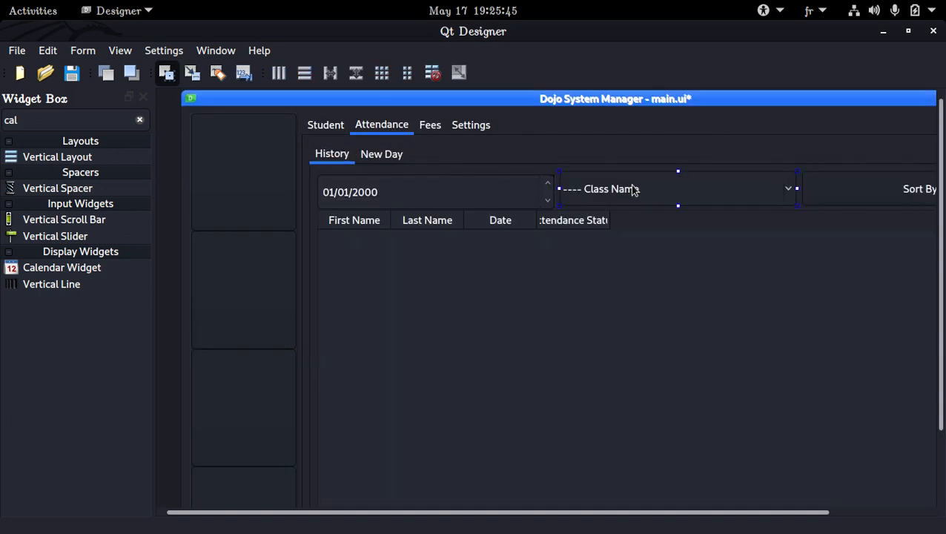
pyautogui.click(382, 156)
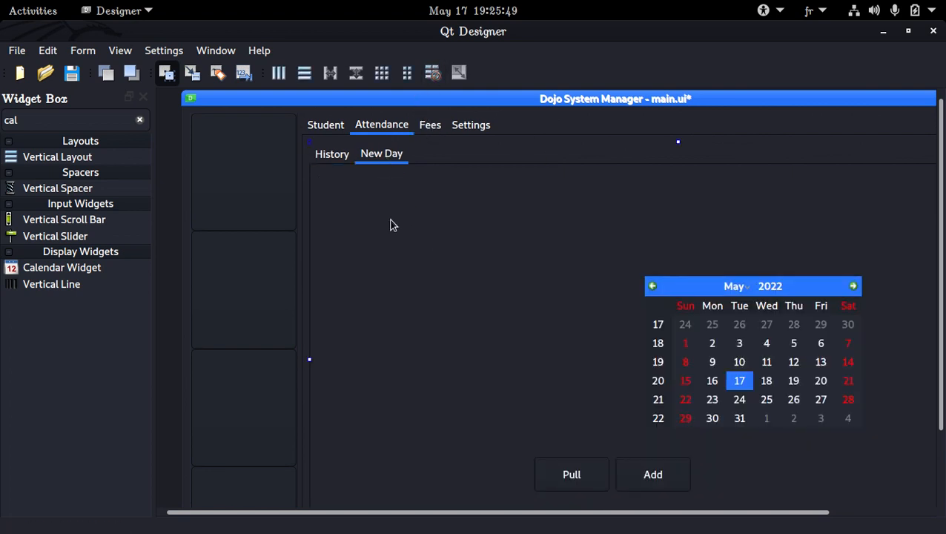
pyautogui.hotkey('ctrl', 'v')
pyautogui.hotkey('ctrl', 'v')
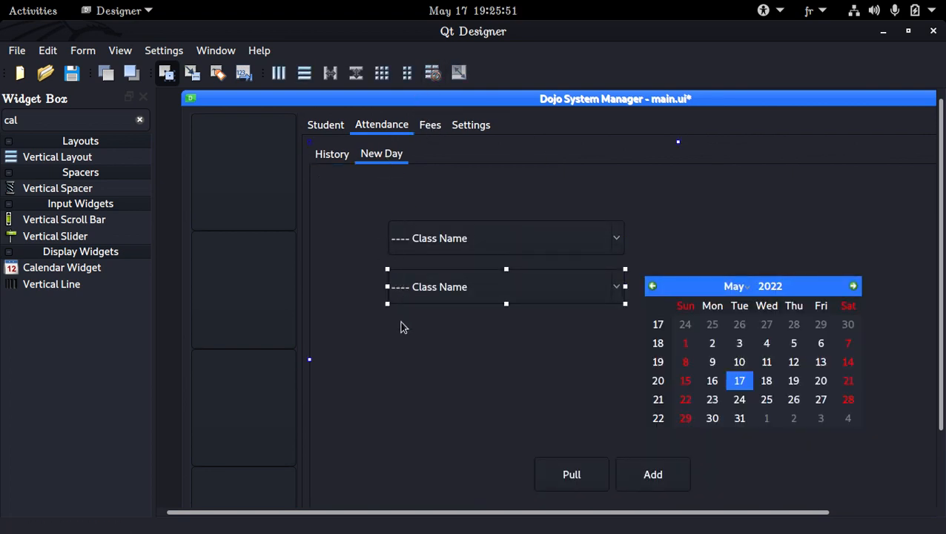
pyautogui.hotkey('ctrl', 'v')
pyautogui.moveTo(469, 355); pyautogui.dragTo(454, 350)
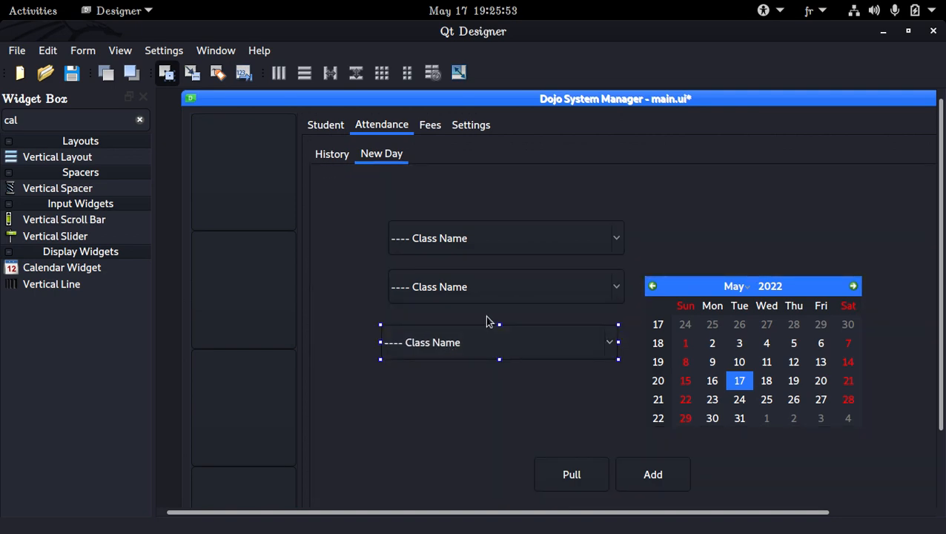
# Change the item text of the uppermost New Day combo box to "---- Default Type".
pyautogui.doubleClick(483, 238)
pyautogui.click(557, 364)
pyautogui.doubleClick(498, 238)
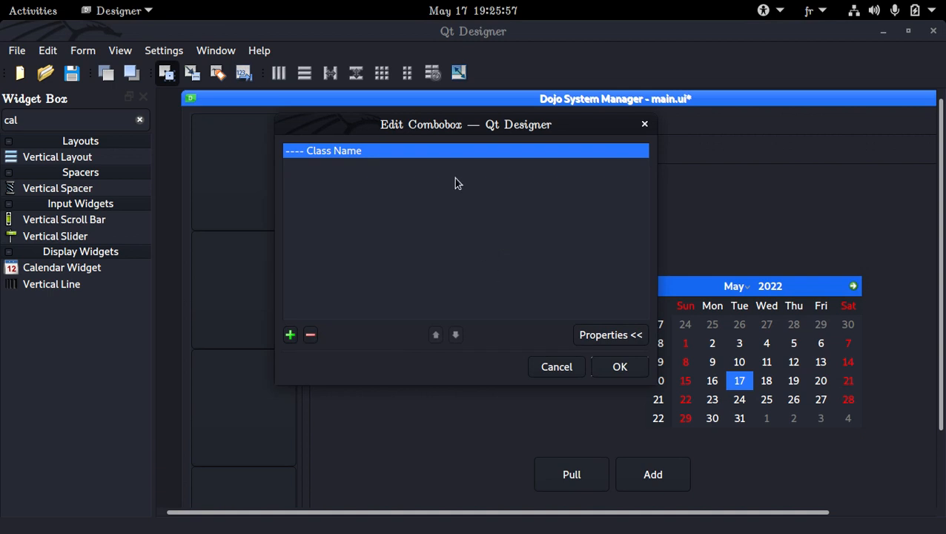
pyautogui.doubleClick(475, 151)
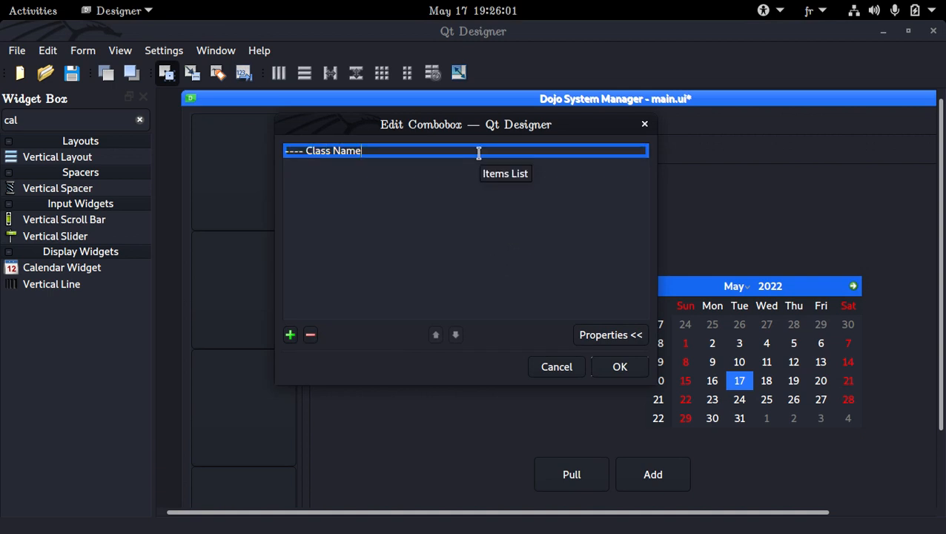
pyautogui.press('BackSpace')
pyautogui.press('BackSpace')
pyautogui.press('BackSpace')
pyautogui.press('BackSpace')
pyautogui.press('BackSpace')
pyautogui.press('BackSpace')
pyautogui.press('BackSpace')
pyautogui.press('BackSpace')
pyautogui.press('BackSpace')
pyautogui.press('BackSpace')
pyautogui.press('BackSpace')
pyautogui.write('Default Typ')
pyautogui.press('BackSpace')
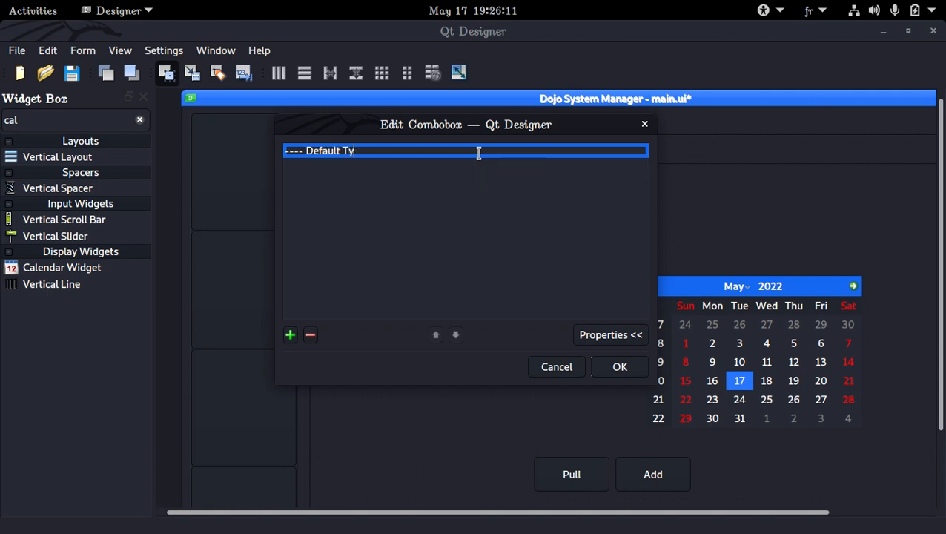
pyautogui.write('pe')
pyautogui.press('Return')
# Add the items "present" and "absent" to the Default Type combo box and accept its item list.
pyautogui.click(290, 335)
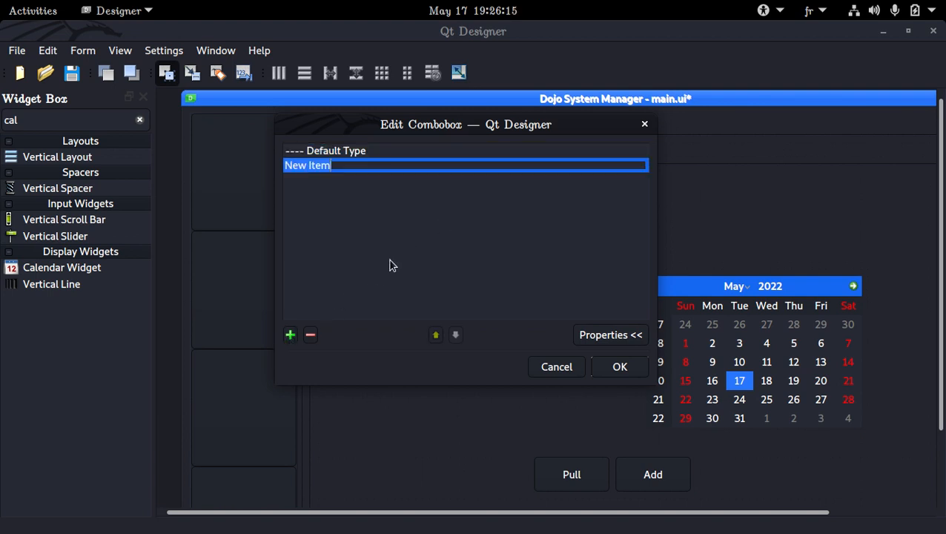
pyautogui.write('---')
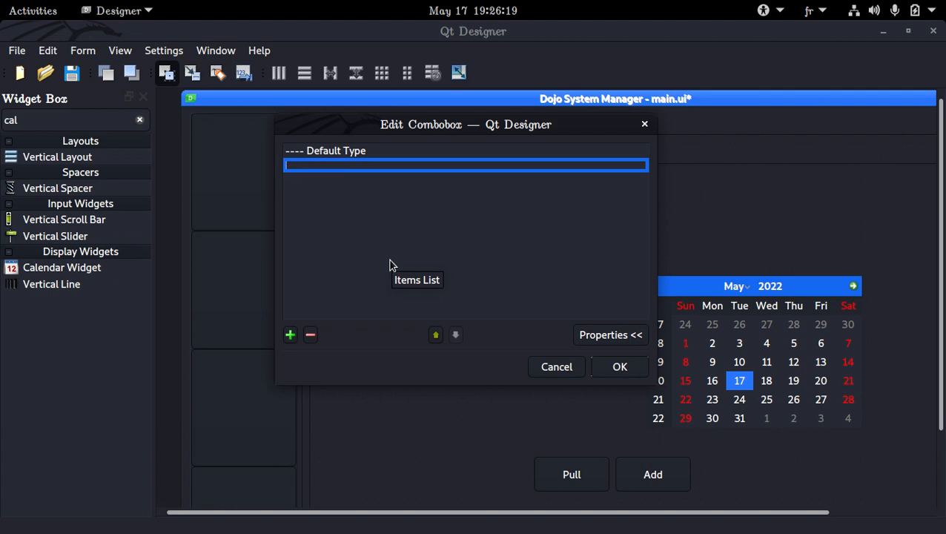
pyautogui.write('present')
pyautogui.press('Return')
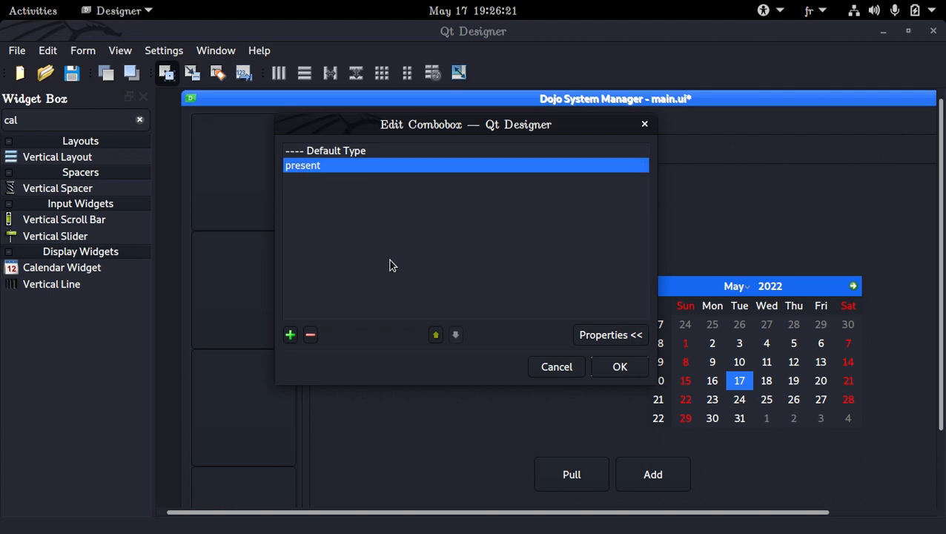
pyautogui.click(291, 336)
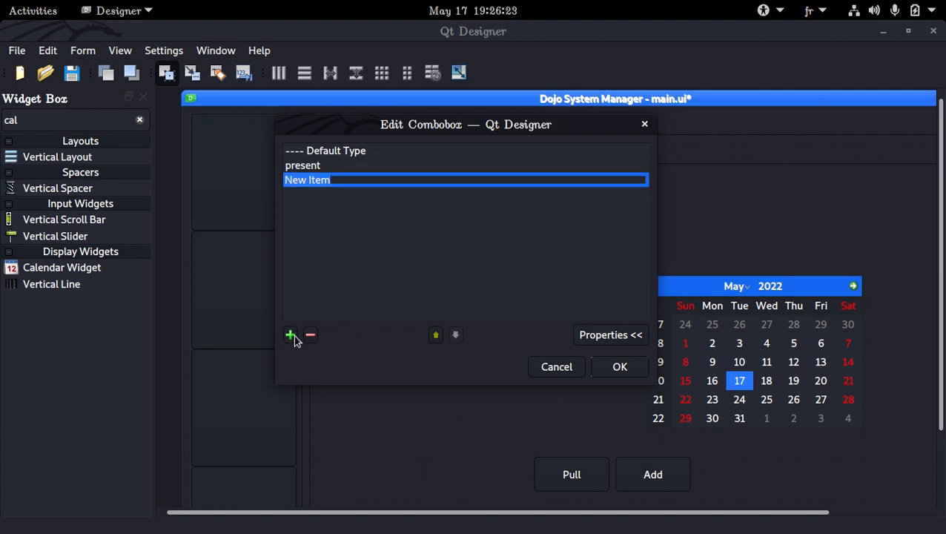
pyautogui.write('absen')
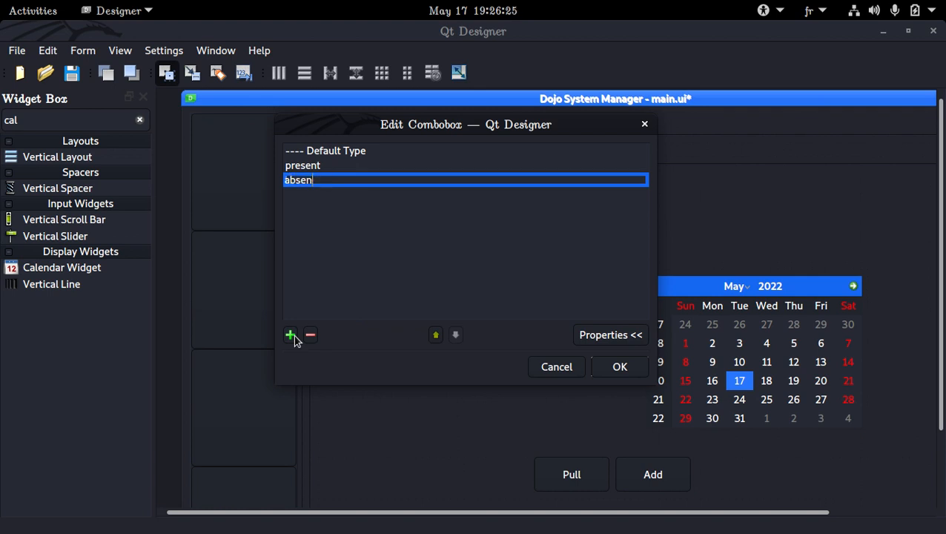
pyautogui.write('t')
pyautogui.press('Return')
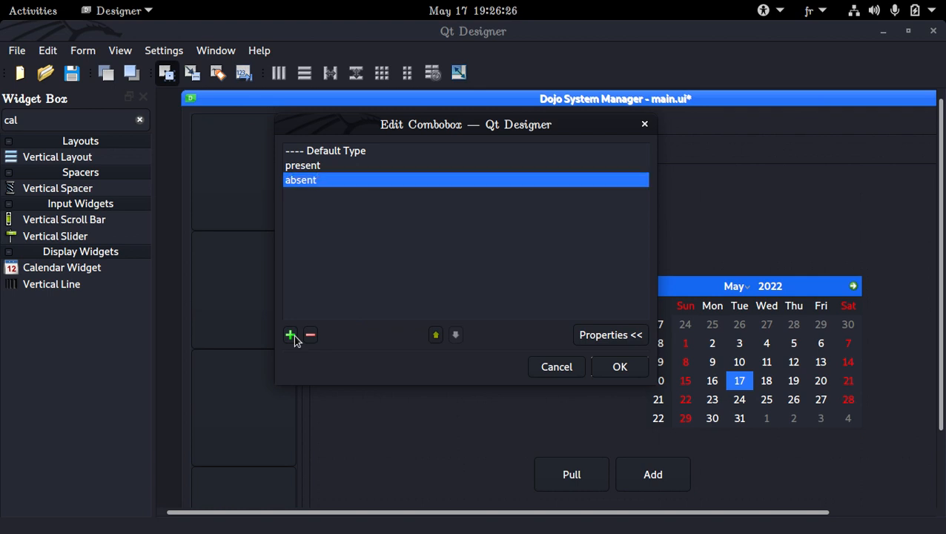
pyautogui.click(639, 366)
# Change the item text of the lowest New Day combo box to "---- Day Type".
pyautogui.doubleClick(579, 280)
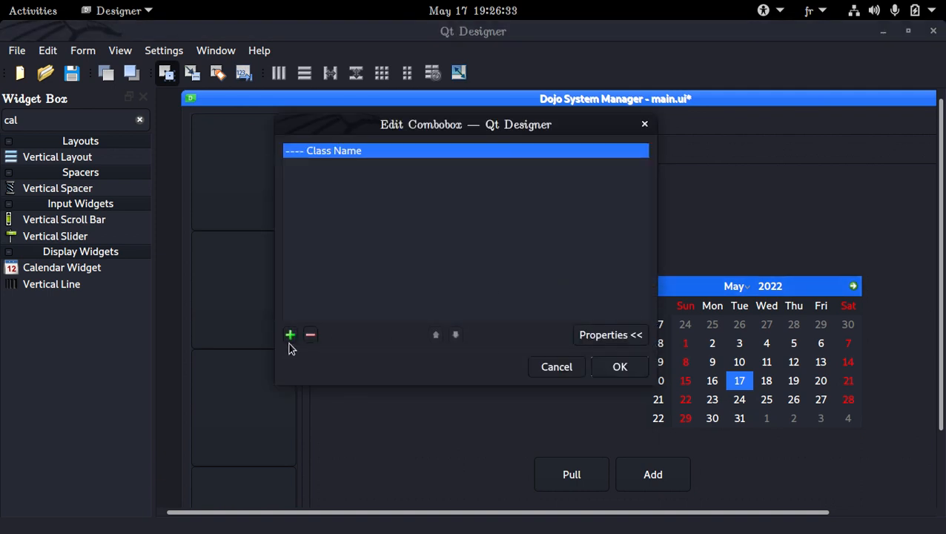
pyautogui.click(570, 366)
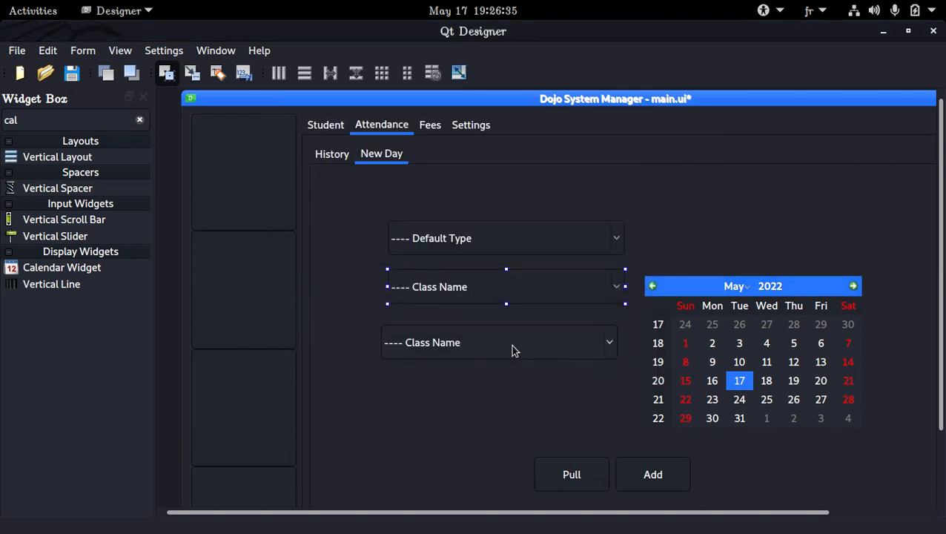
pyautogui.doubleClick(511, 345)
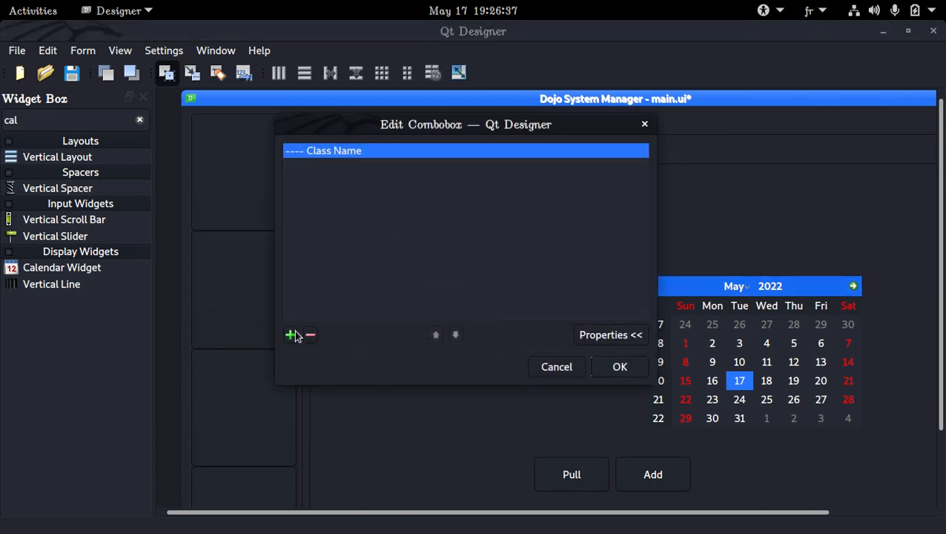
pyautogui.doubleClick(399, 151)
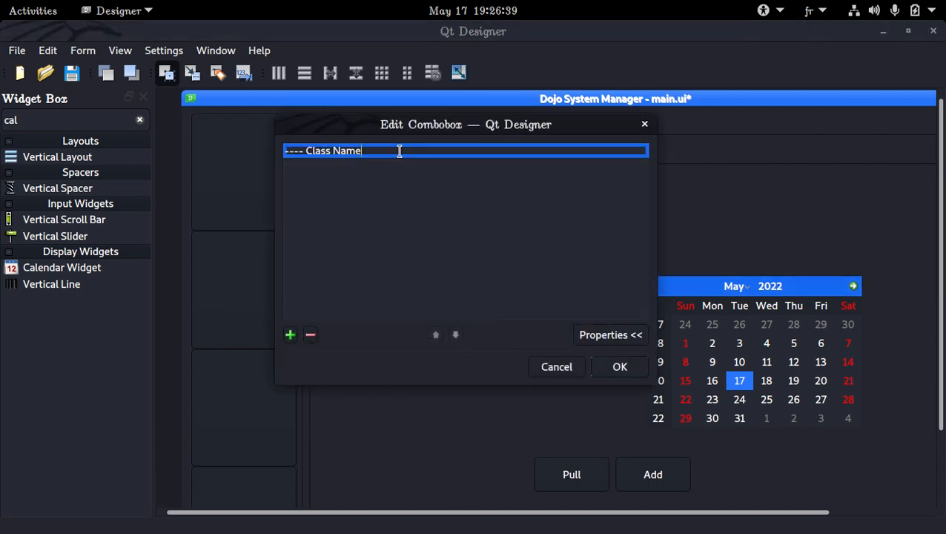
pyautogui.press('BackSpace')
pyautogui.press('BackSpace')
pyautogui.press('BackSpace')
pyautogui.press('BackSpace')
pyautogui.press('BackSpace')
pyautogui.press('BackSpace')
pyautogui.press('BackSpace')
pyautogui.press('BackSpace')
pyautogui.press('BackSpace')
pyautogui.press('BackSpace')
pyautogui.write('Dat')
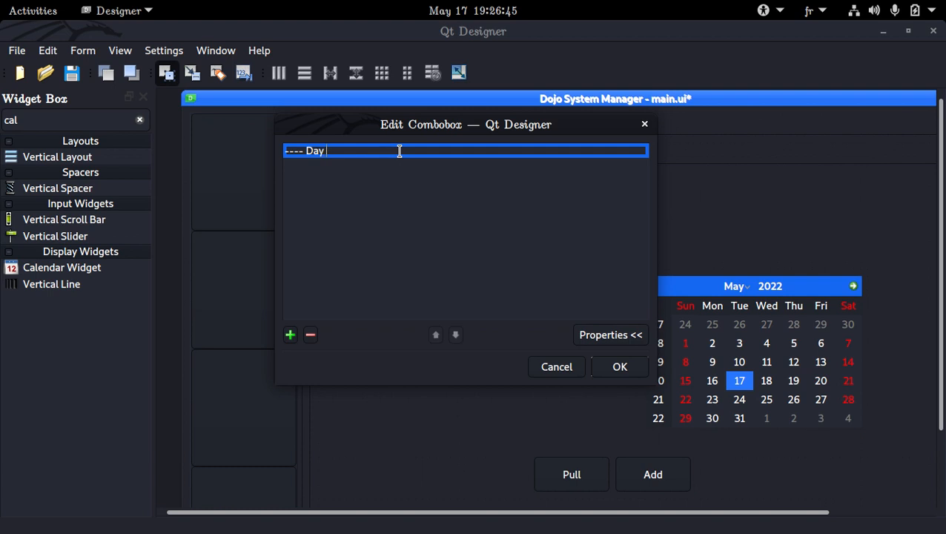
pyautogui.write(' Type')
pyautogui.press('Return')
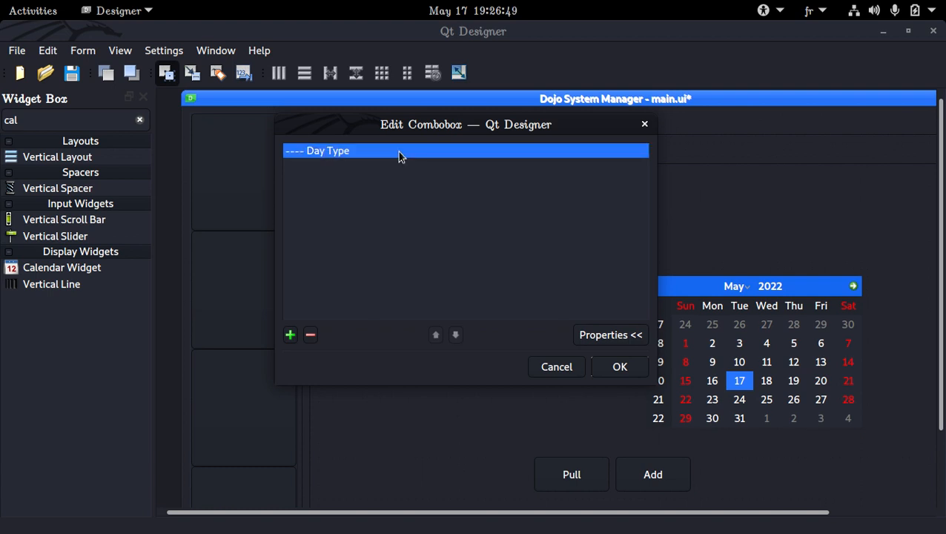
# Add the items "Regular", "Combat" and "Tornement" to the Day Type combo box and accept its item list.
pyautogui.click(290, 335)
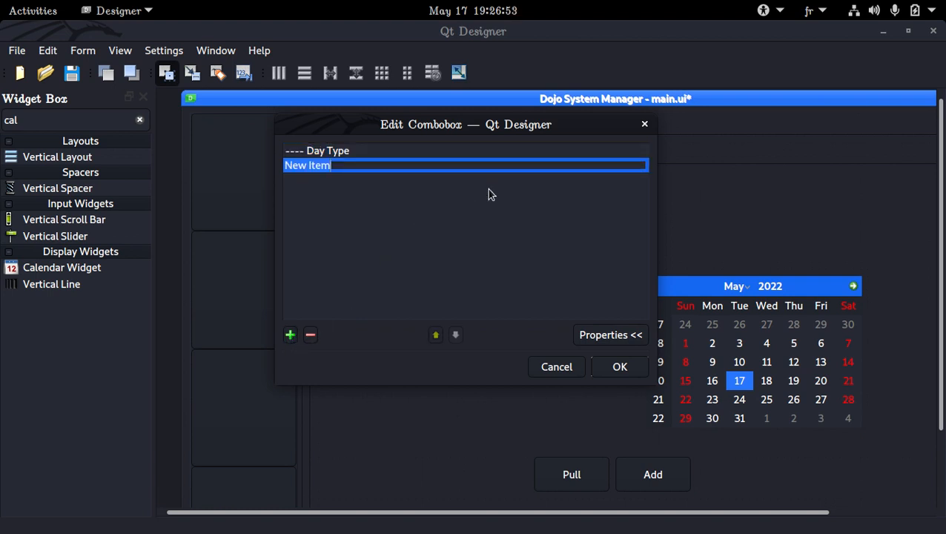
pyautogui.write('Re')
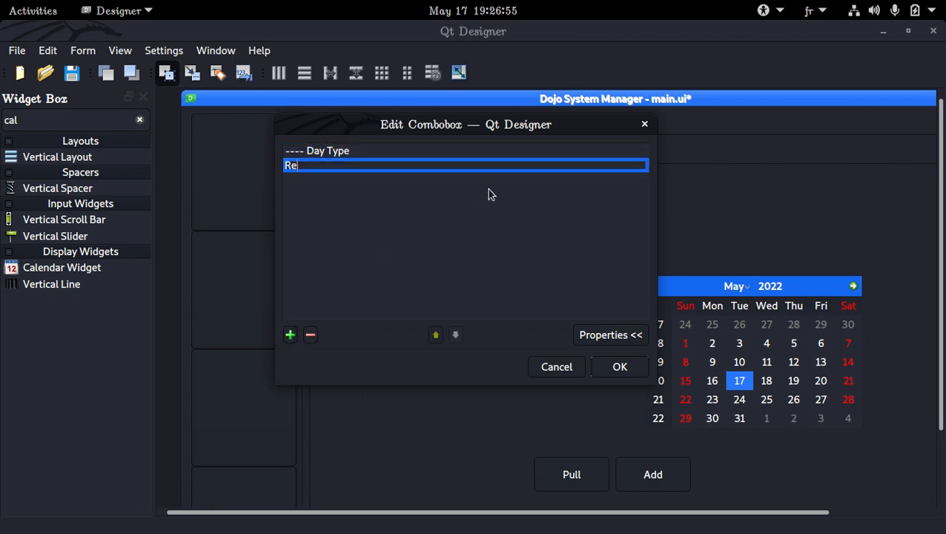
pyautogui.write('gular')
pyautogui.press('Return')
pyautogui.click(293, 335)
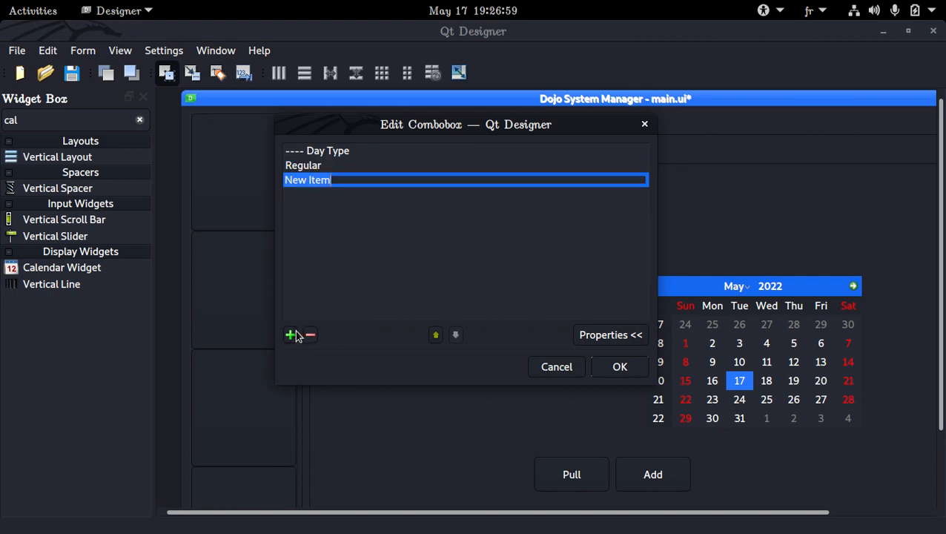
pyautogui.write('Com')
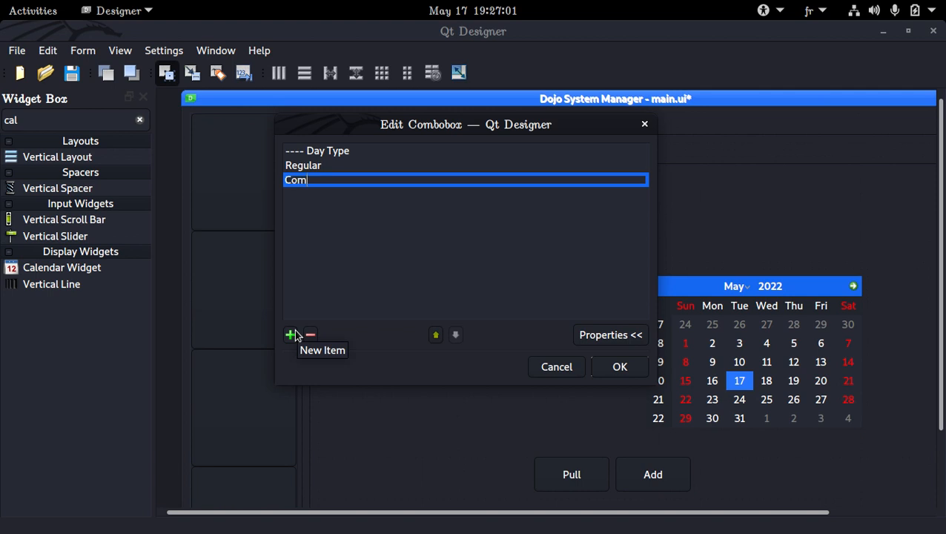
pyautogui.write('bat')
pyautogui.press('Return')
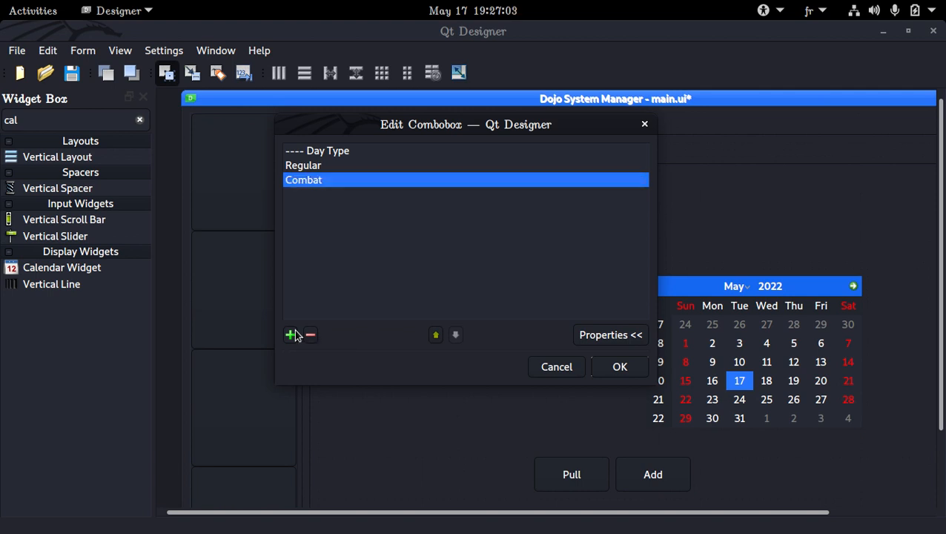
pyautogui.click(295, 335)
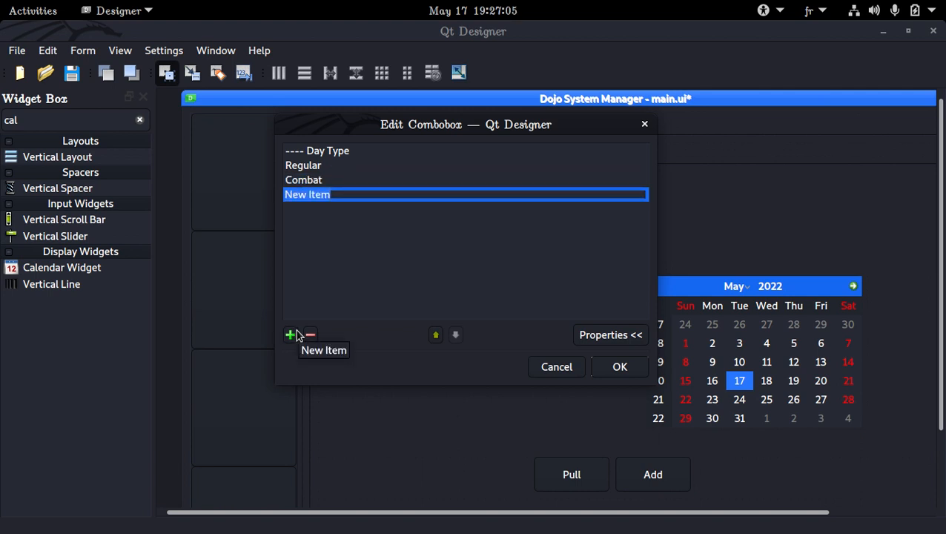
pyautogui.write('T')
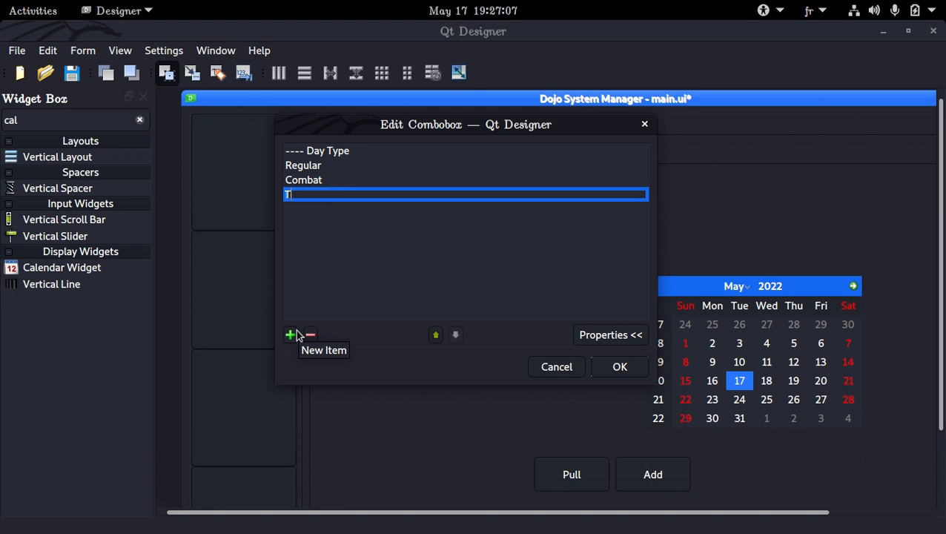
pyautogui.write('ornement')
pyautogui.press('Return')
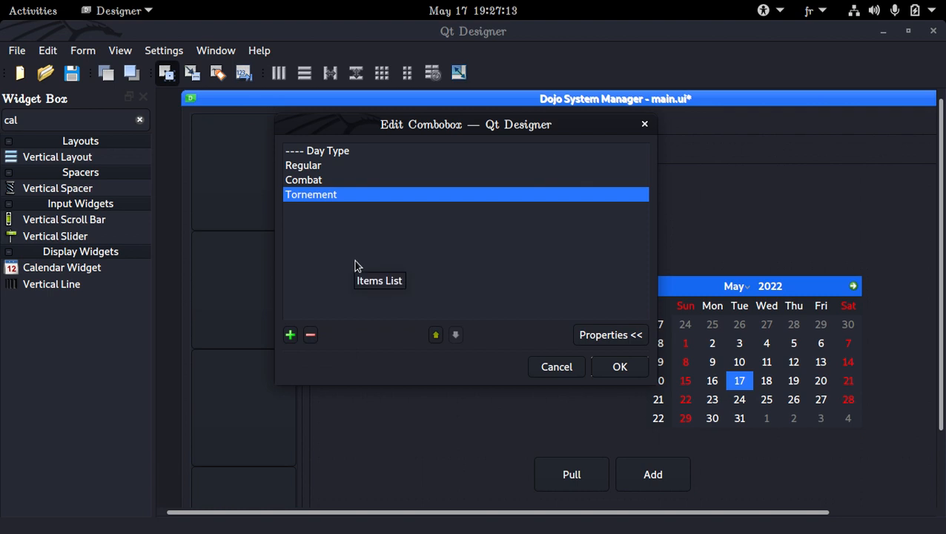
pyautogui.click(620, 368)
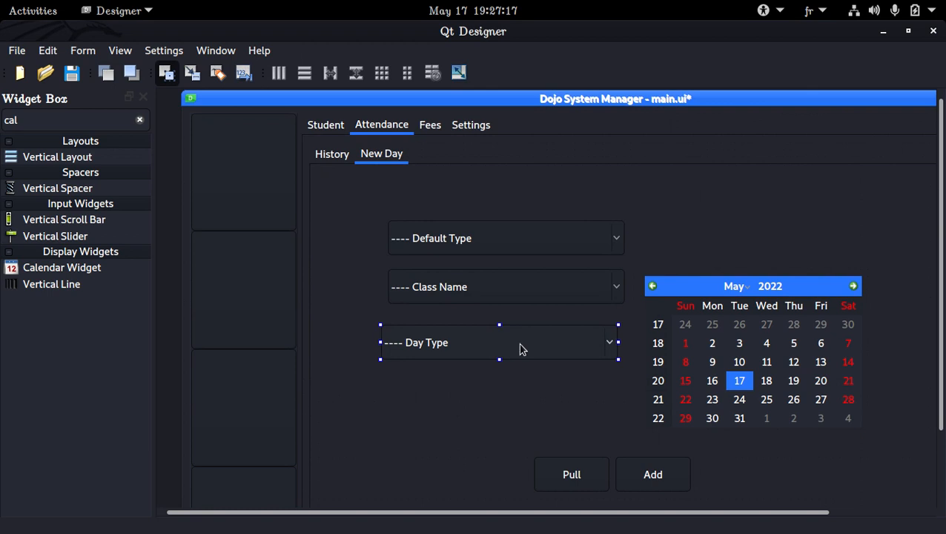
# Save the form, then arrange the widgets on the New Day page in a grid layout.
pyautogui.hotkey('ctrl', 's')
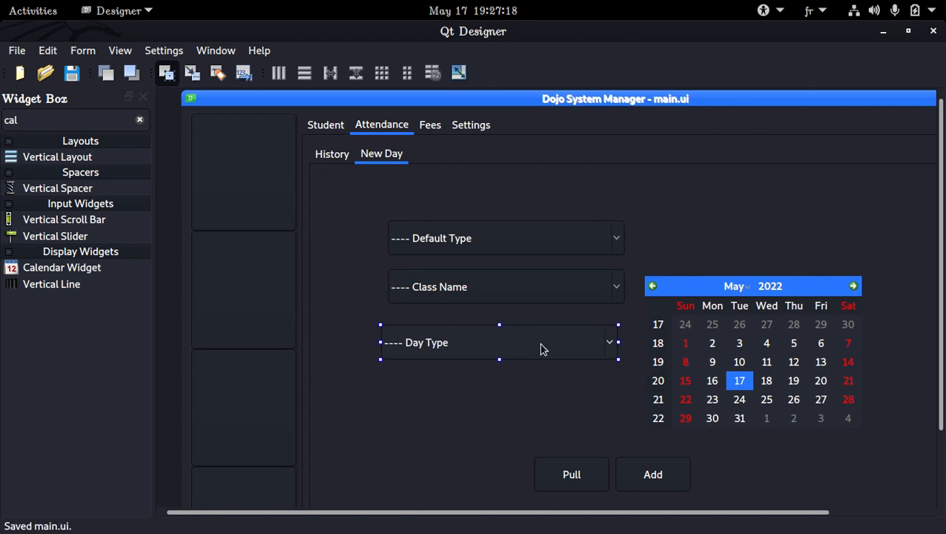
pyautogui.click(586, 423)
pyautogui.rightClick(513, 407)
pyautogui.moveTo(798, 46)
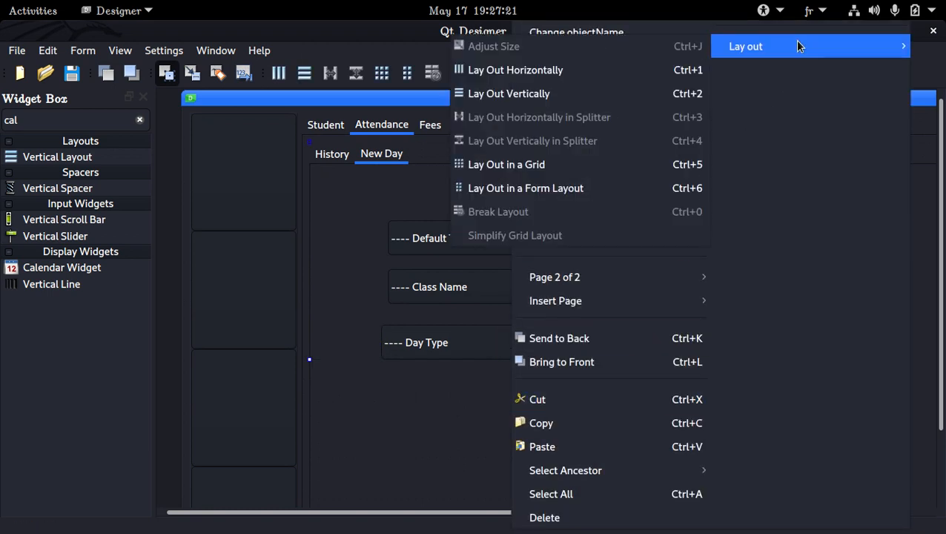
pyautogui.click(650, 169)
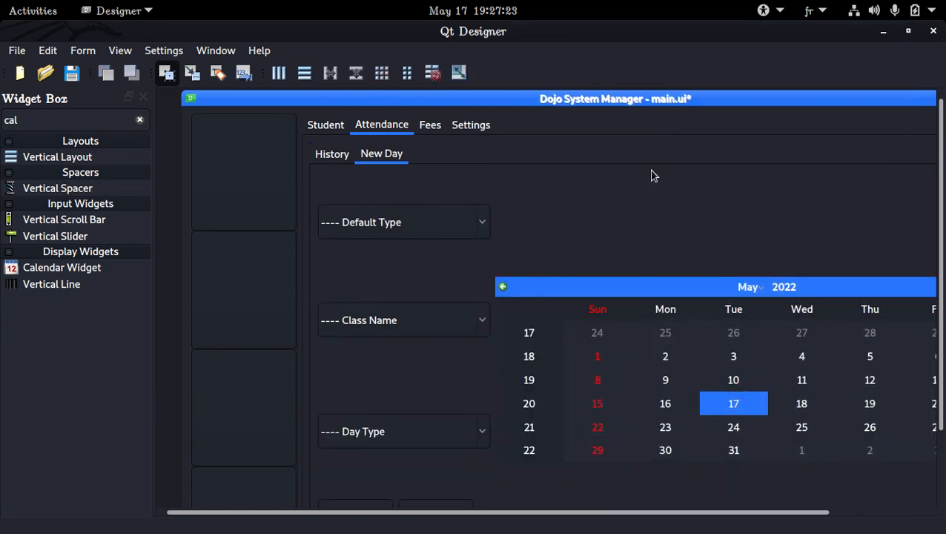
# Select the calendar, hide the Widget Box and show the Property Editor for its size properties.
pyautogui.click(667, 274)
pyautogui.scroll(-3, 667, 473)
pyautogui.moveTo(675, 518); pyautogui.dragTo(878, 511)
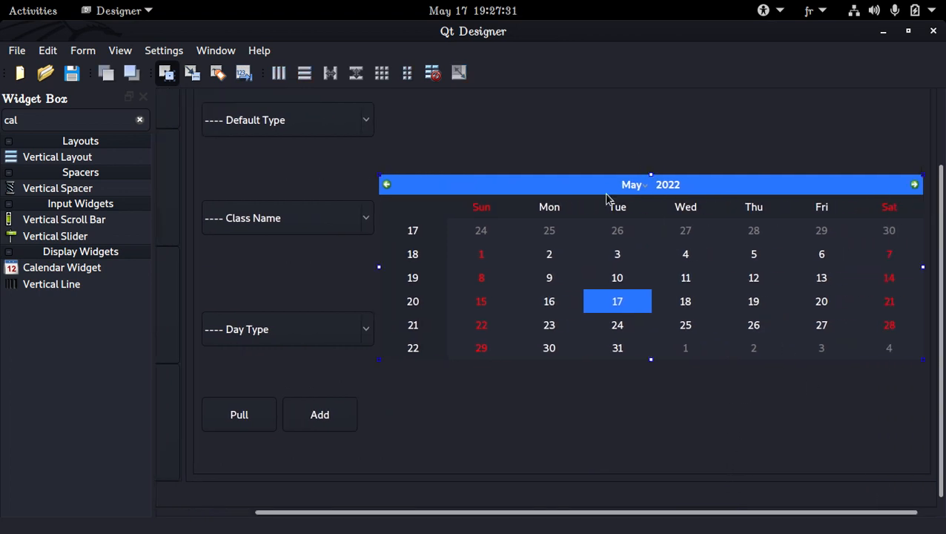
pyautogui.scroll(3, 365, 164)
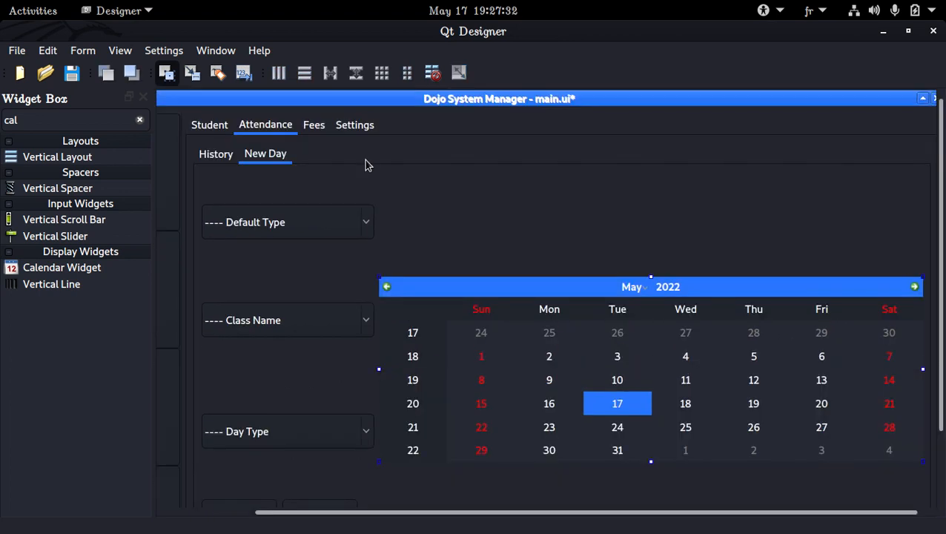
pyautogui.click(143, 97)
pyautogui.click(120, 50)
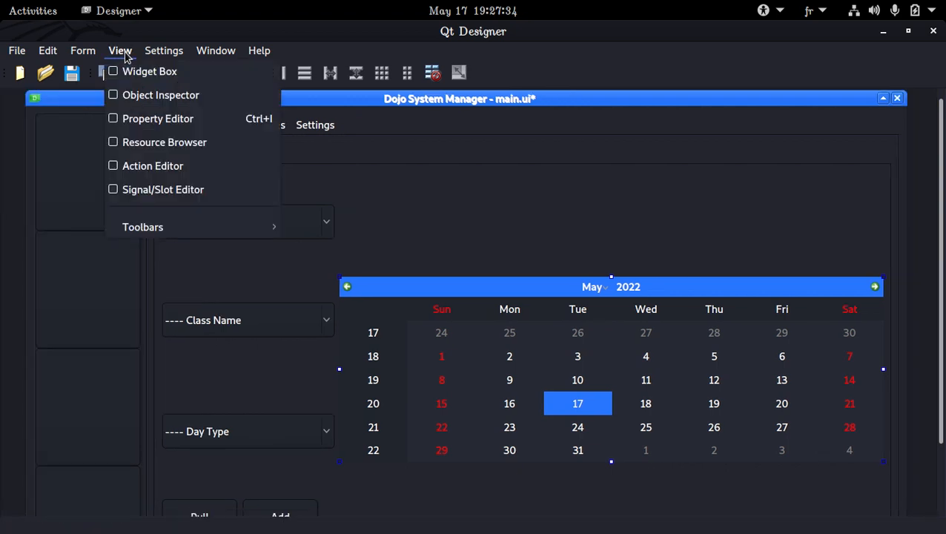
pyautogui.click(155, 119)
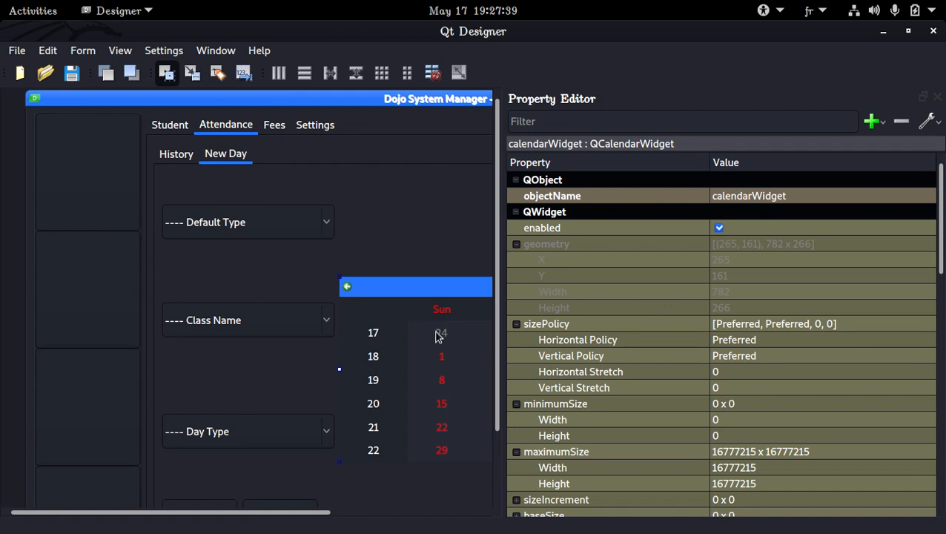
# Set the calendar's maximum size to 400 x 400.
pyautogui.scroll(-3, 743, 366)
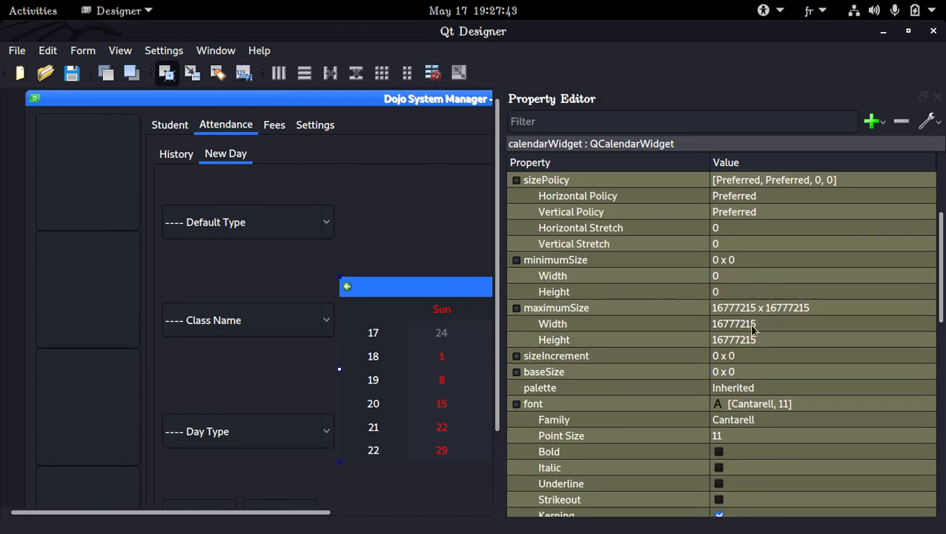
pyautogui.click(774, 334)
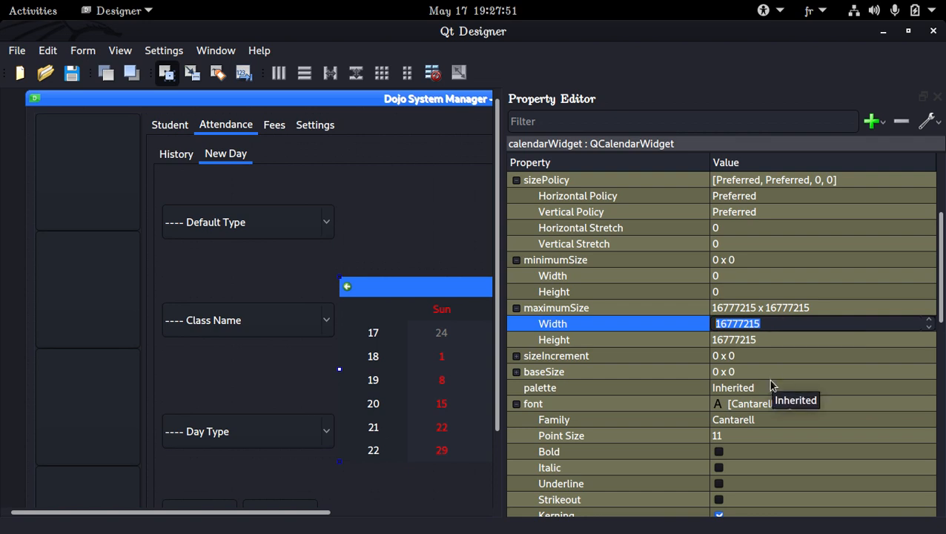
pyautogui.write('400')
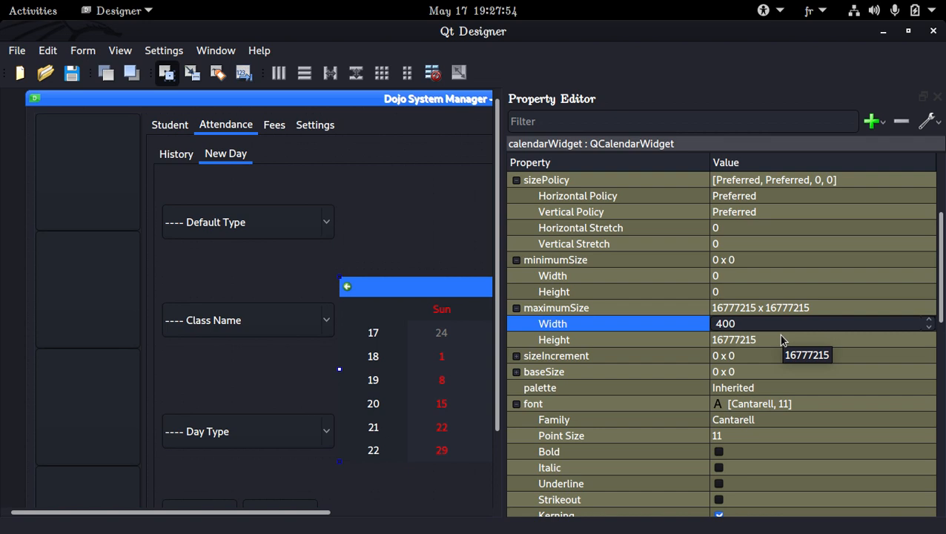
pyautogui.click(781, 339)
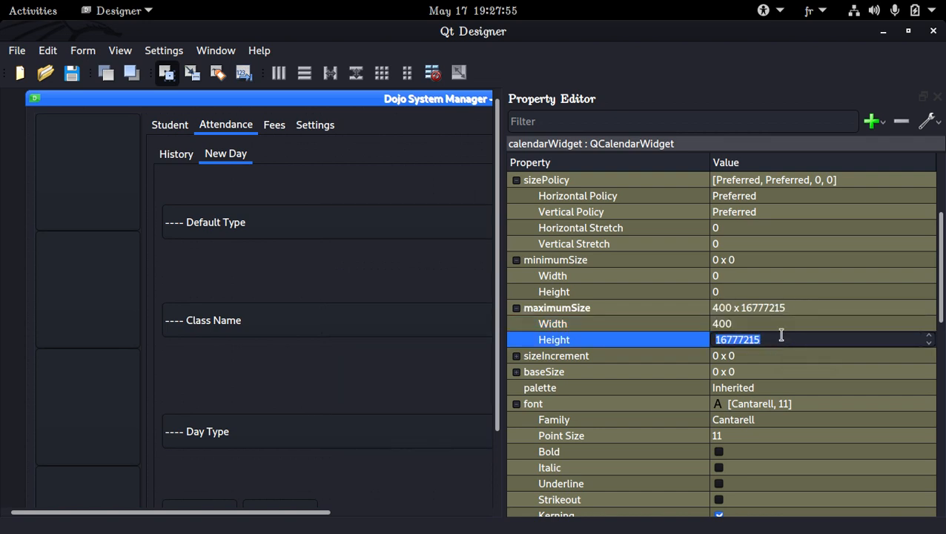
pyautogui.write('400')
pyautogui.press('Return')
pyautogui.moveTo(312, 512); pyautogui.dragTo(689, 379)
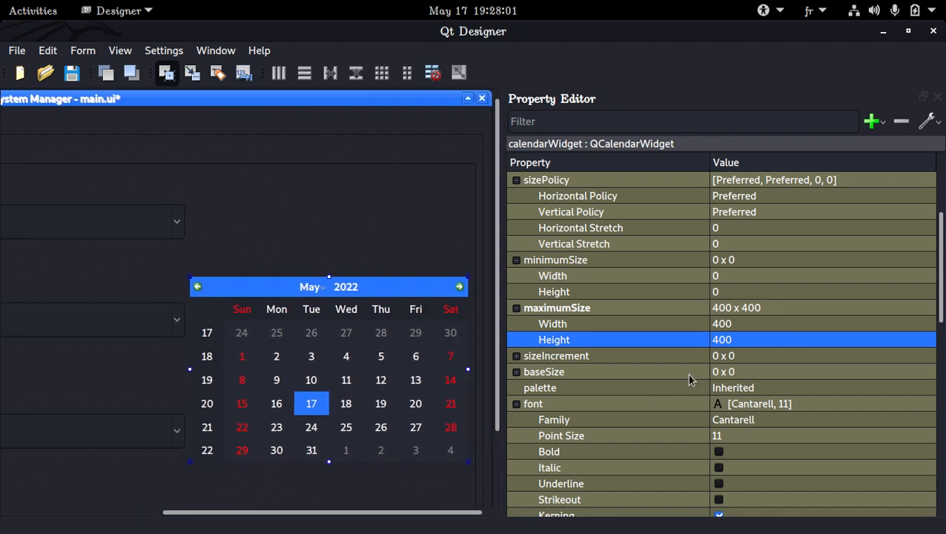
# Set the calendar's maximum size to 500 x 500.
pyautogui.press('Up')
pyautogui.write('500')
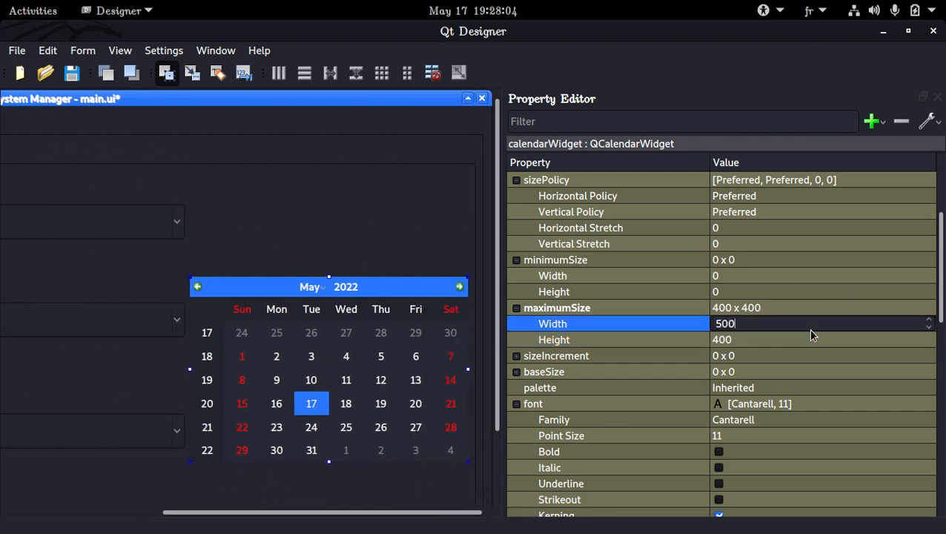
pyautogui.press('Return')
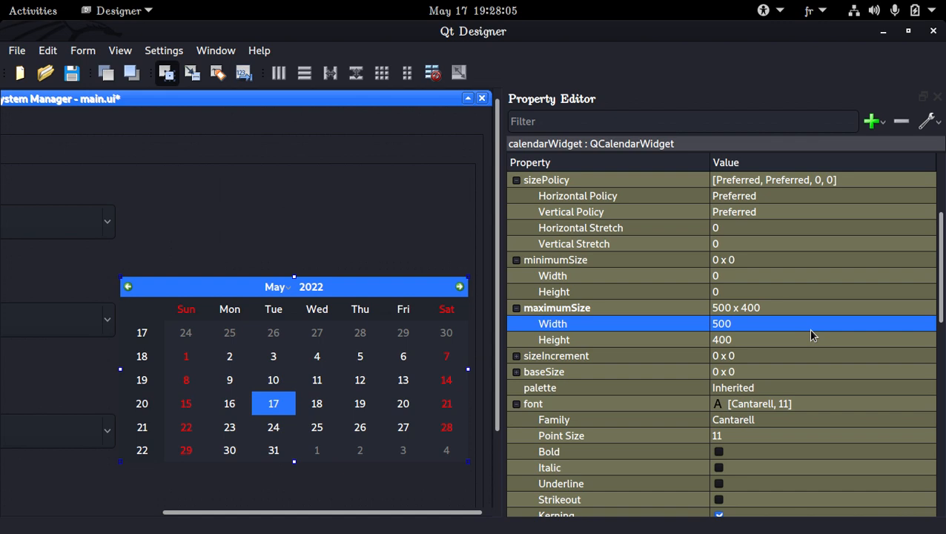
pyautogui.click(809, 339)
pyautogui.write('50')
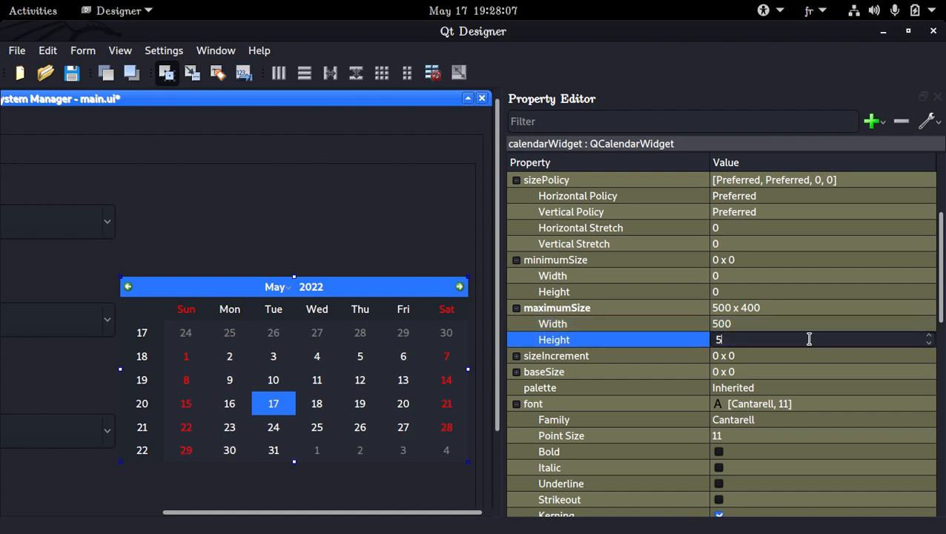
pyautogui.press('Return')
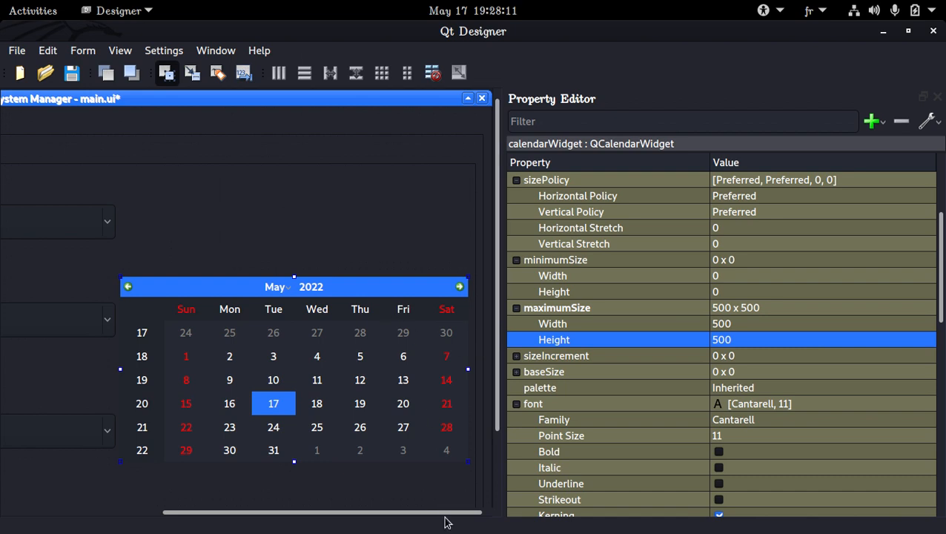
pyautogui.moveTo(433, 517); pyautogui.dragTo(414, 519)
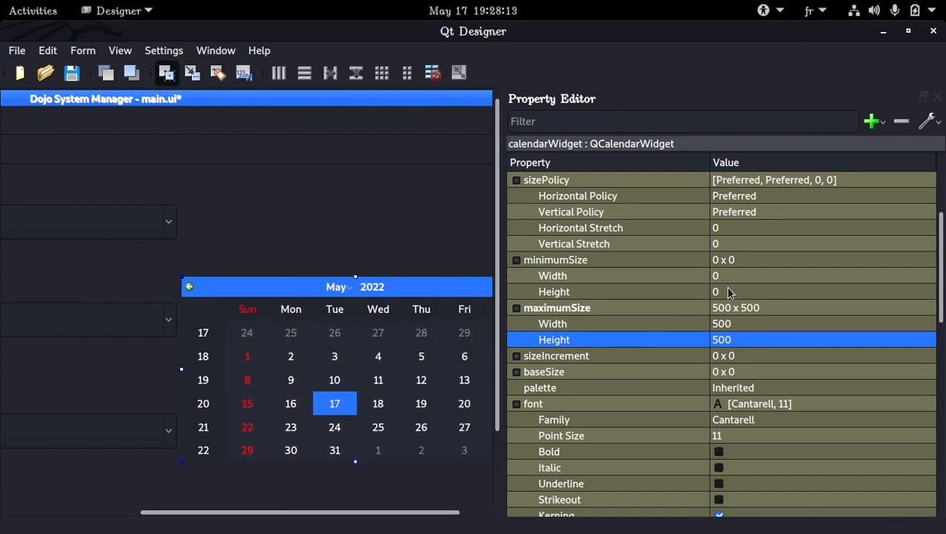
# Set the calendar's minimum height to 500.
pyautogui.click(766, 291)
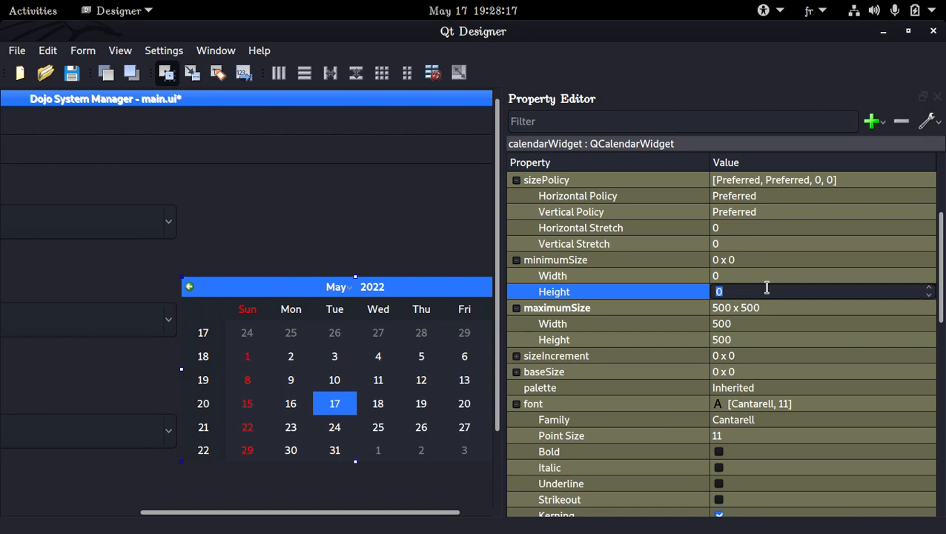
pyautogui.write('500')
pyautogui.press('Return')
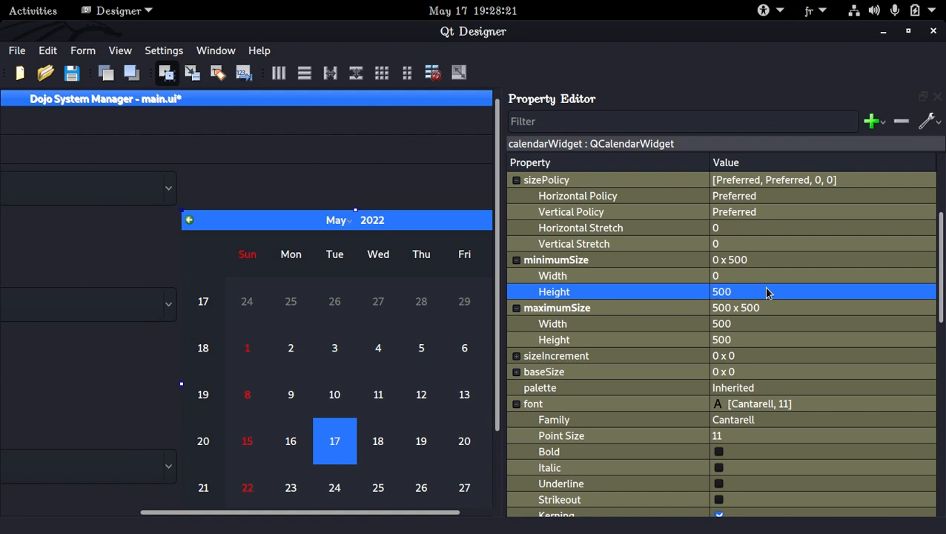
# Set the calendar's minimum height to 400 and its maximum height to 450.
pyautogui.click(767, 292)
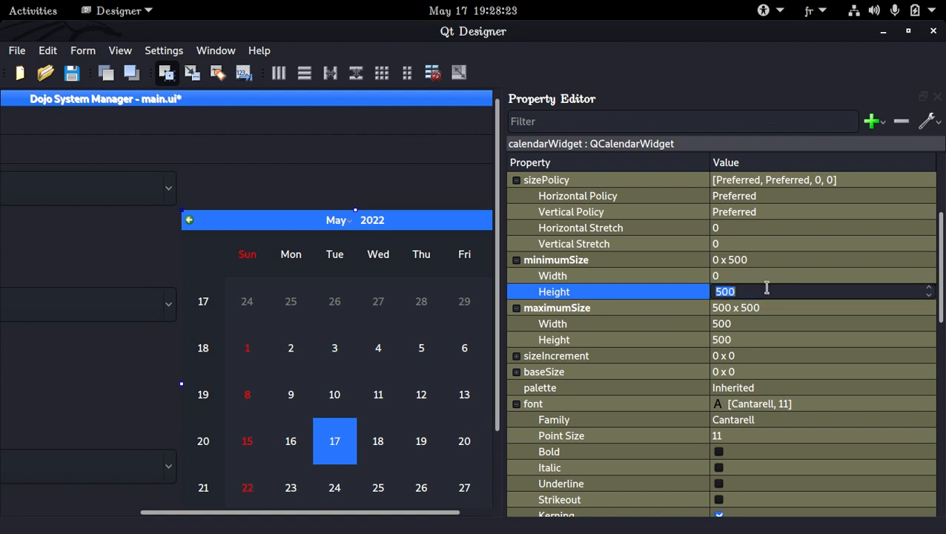
pyautogui.write('400')
pyautogui.press('Return')
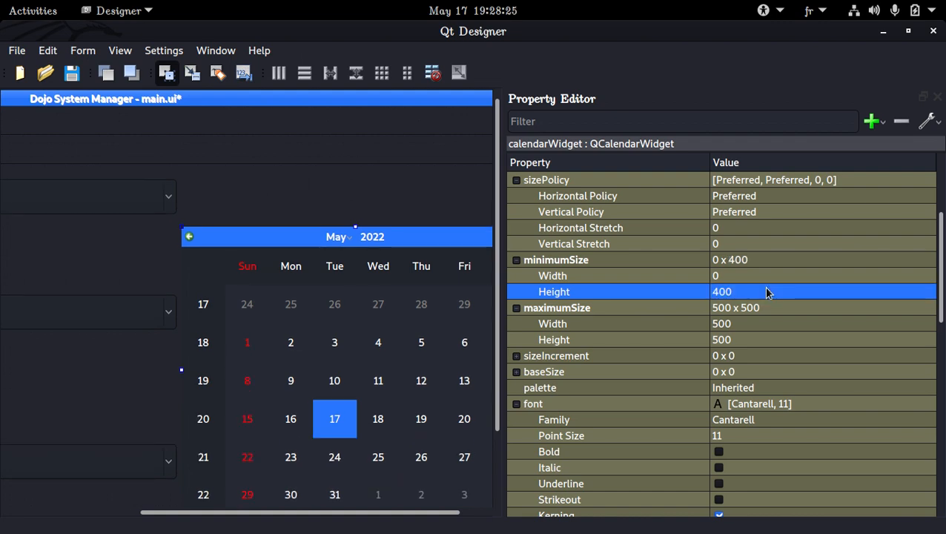
pyautogui.click(753, 339)
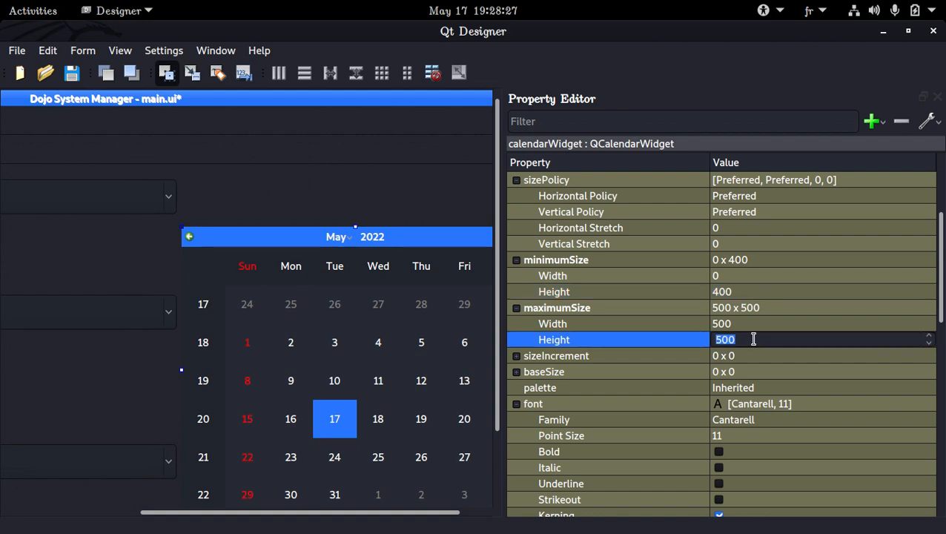
pyautogui.write('1')
pyautogui.write('50')
pyautogui.press('Return')
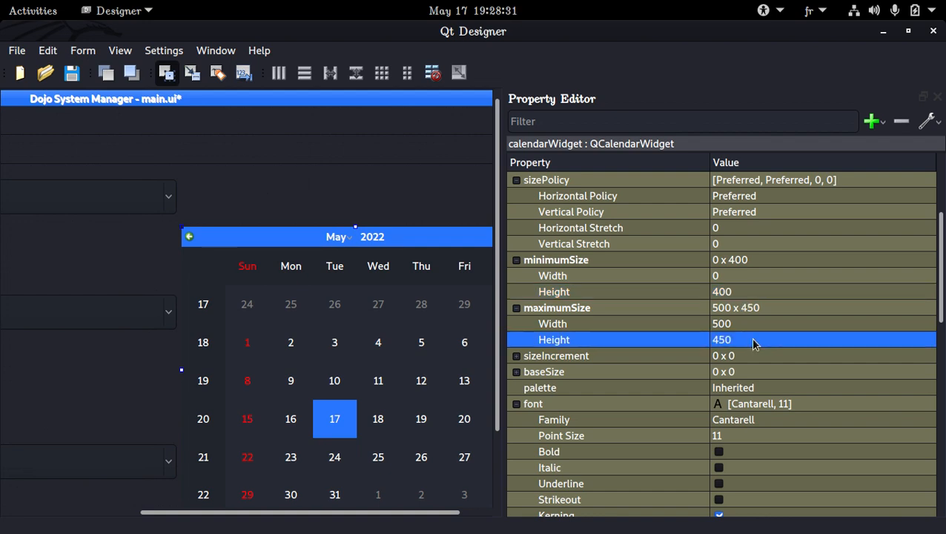
# Give the form area more width and try to resize the calendar by its upper and lower edges.
pyautogui.scroll(-2, 420, 465)
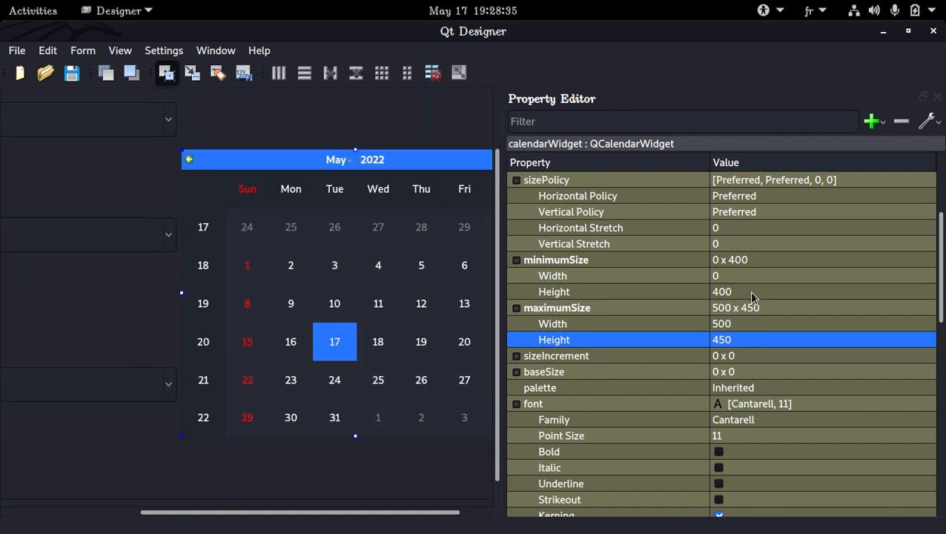
pyautogui.moveTo(355, 436); pyautogui.dragTo(349, 401)
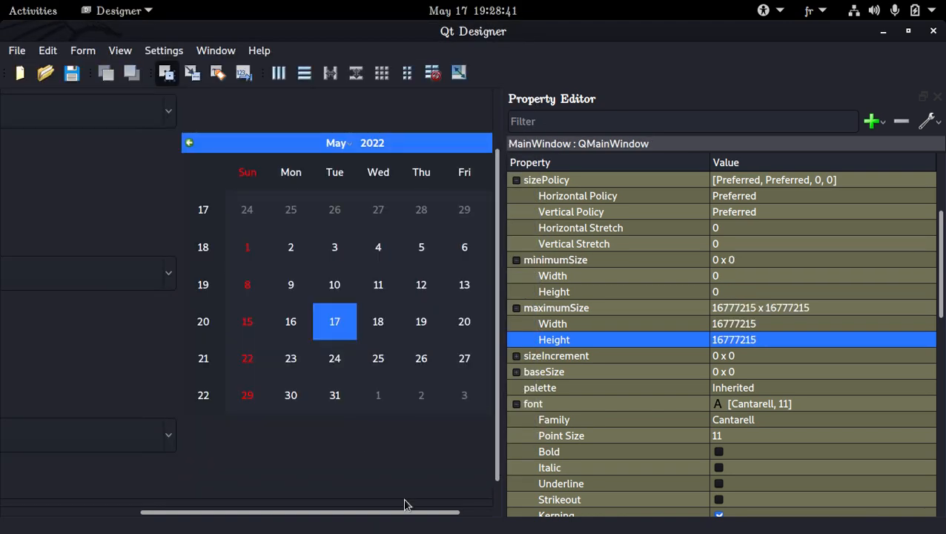
pyautogui.moveTo(500, 422); pyautogui.dragTo(595, 423)
pyautogui.click(673, 425)
pyautogui.click(463, 333)
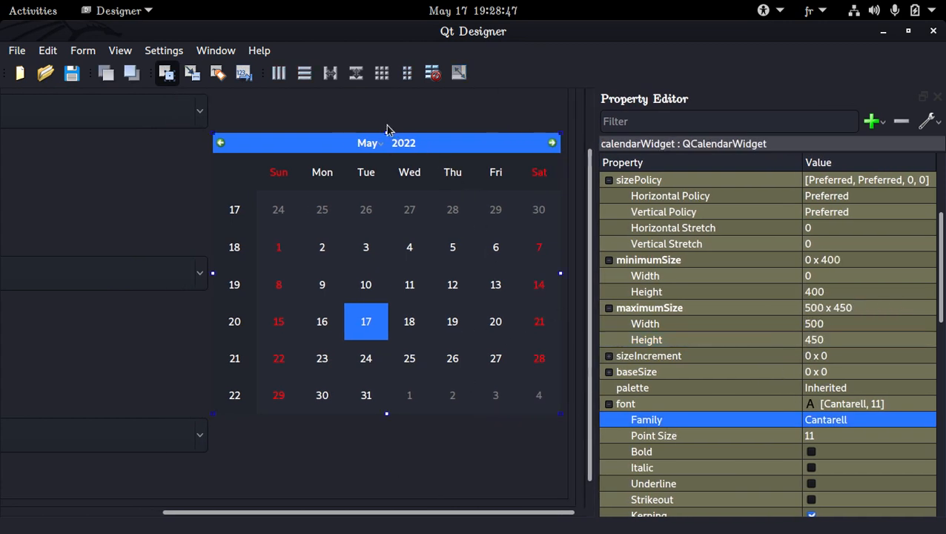
pyautogui.moveTo(386, 128); pyautogui.dragTo(387, 175)
pyautogui.moveTo(382, 412); pyautogui.dragTo(386, 477)
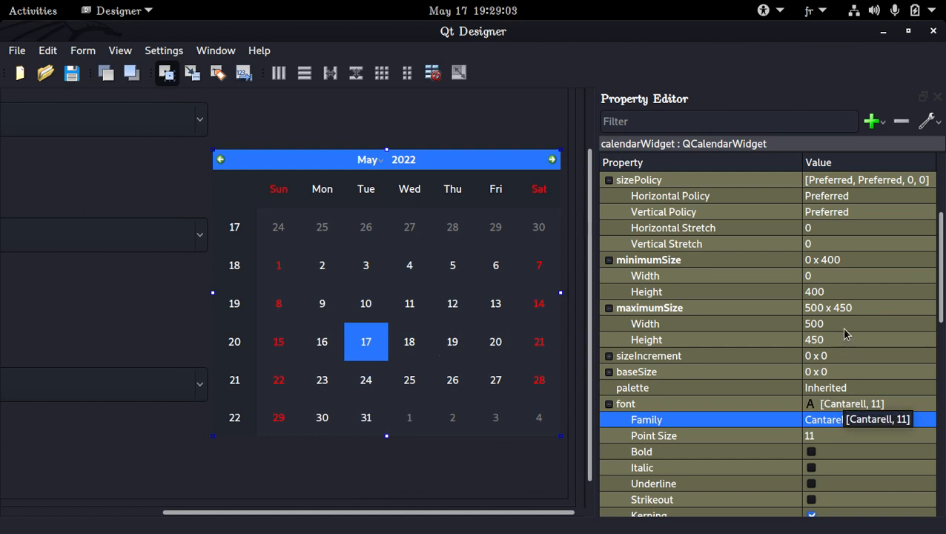
# Set the calendar's minimum width to 500 and its maximum height to 400, and save the form.
pyautogui.click(842, 276)
pyautogui.write('500')
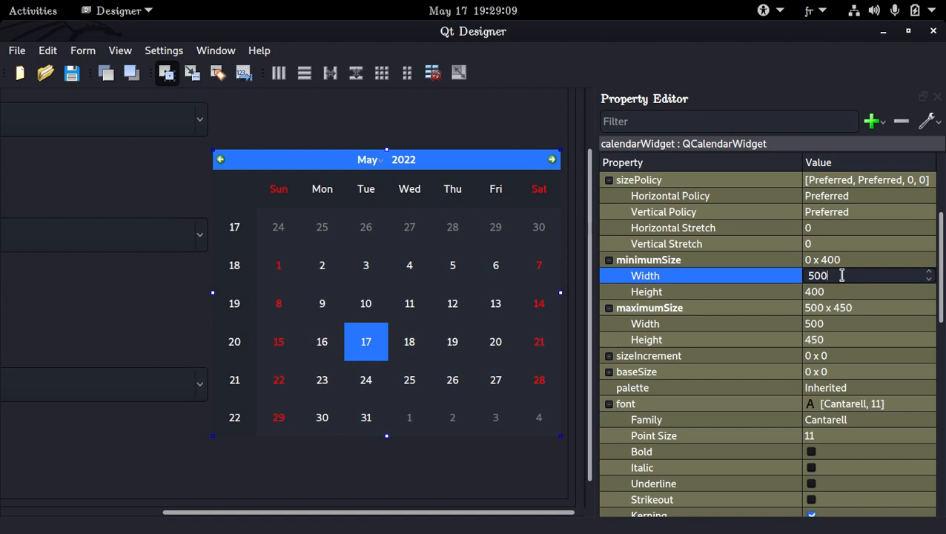
pyautogui.press('Return')
pyautogui.click(829, 339)
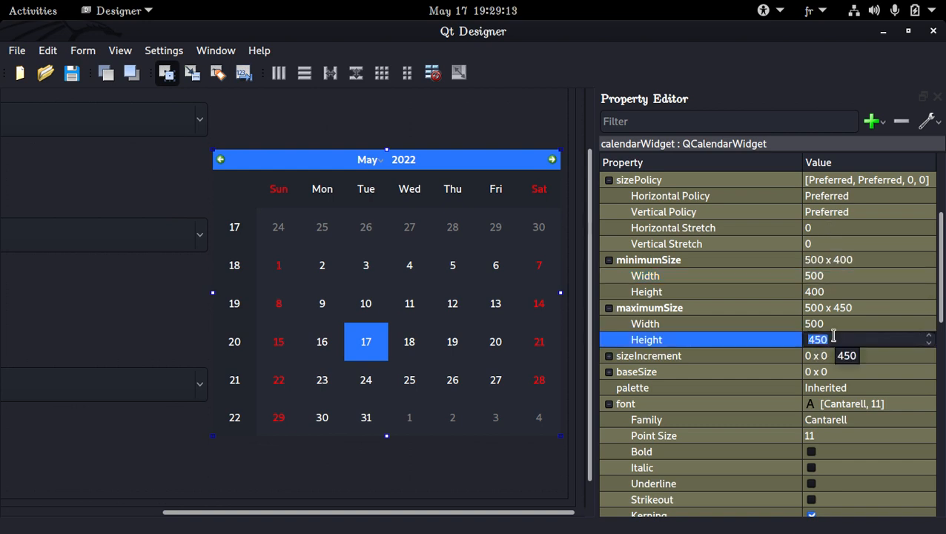
pyautogui.write('400')
pyautogui.press('Return')
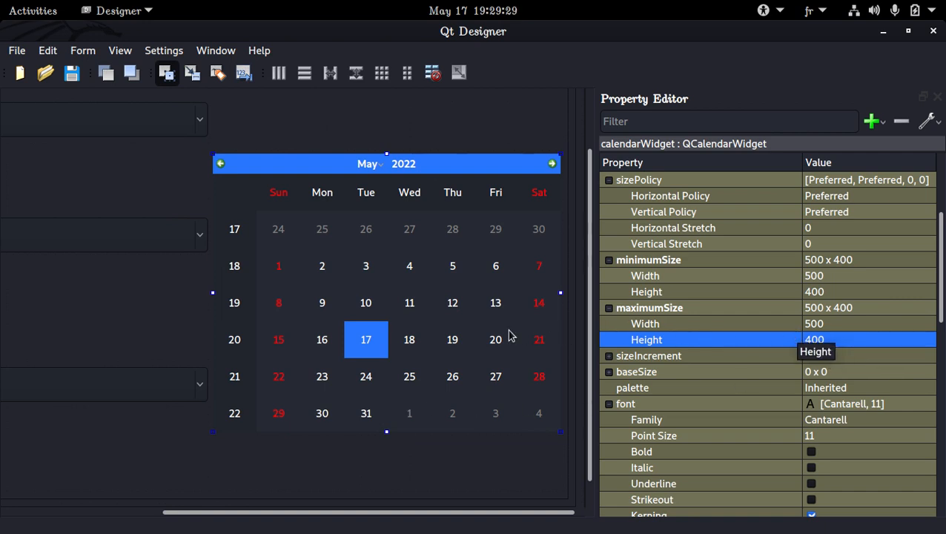
pyautogui.hotkey('ctrl', 's')
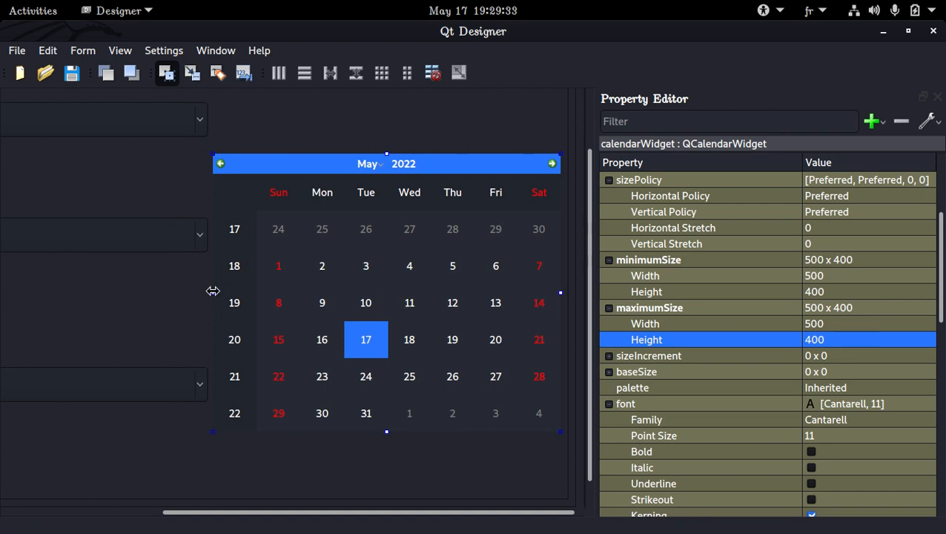
# Examine the New Day page's grid layout and the size properties of the calendar, Default Type combo box and inner tab widget.
pyautogui.click(193, 298)
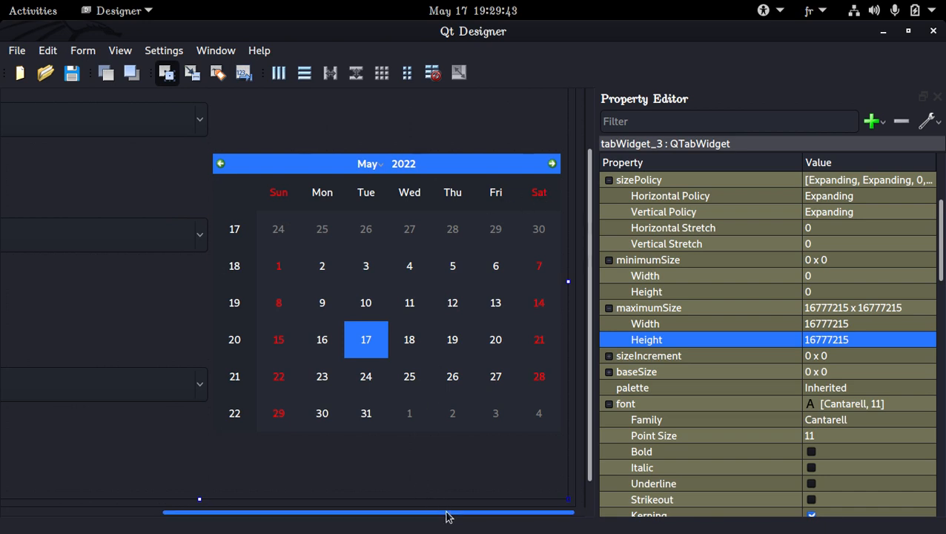
pyautogui.moveTo(446, 512); pyautogui.dragTo(406, 513)
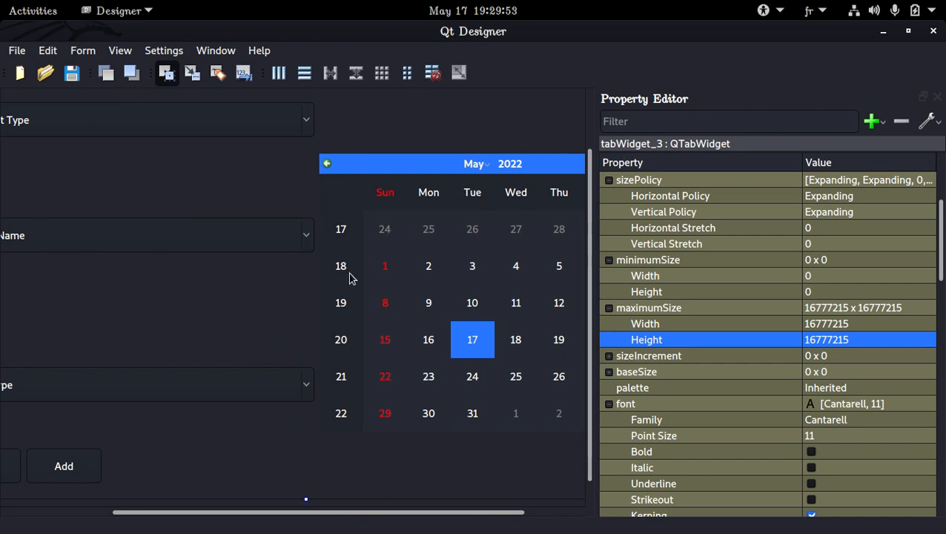
pyautogui.click(517, 194)
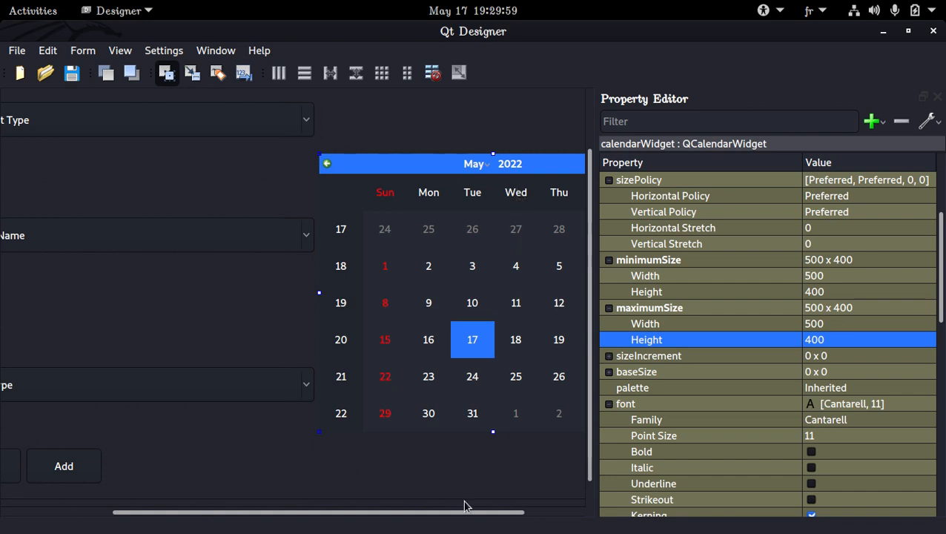
pyautogui.moveTo(473, 515); pyautogui.dragTo(389, 475)
pyautogui.scroll(-2, 387, 469)
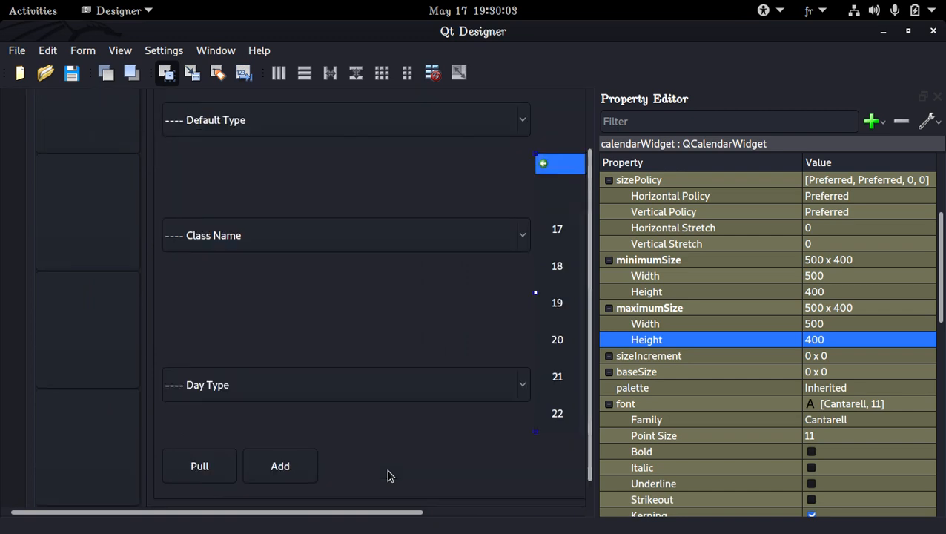
pyautogui.scroll(2, 494, 234)
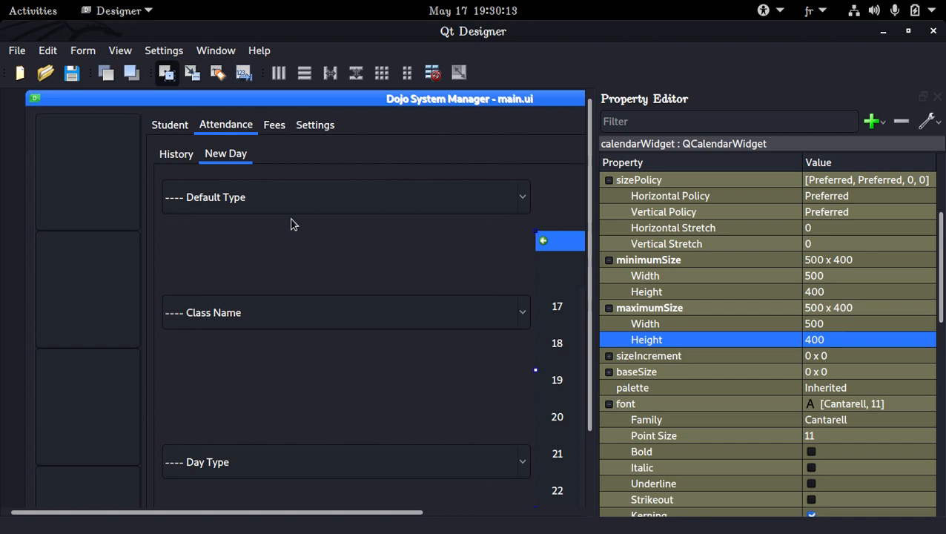
pyautogui.moveTo(306, 514); pyautogui.dragTo(380, 514)
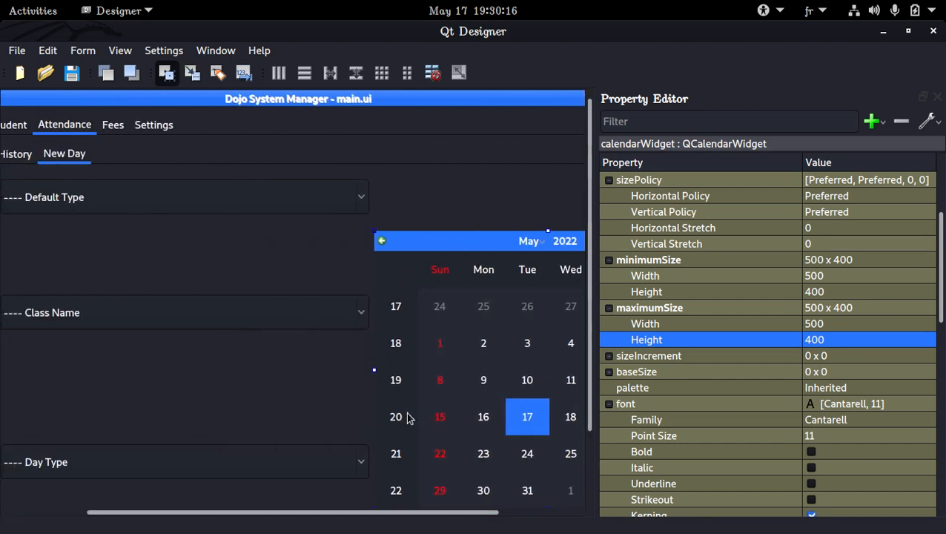
pyautogui.click(298, 195)
pyautogui.scroll(-3, 304, 252)
pyautogui.scroll(3, 306, 274)
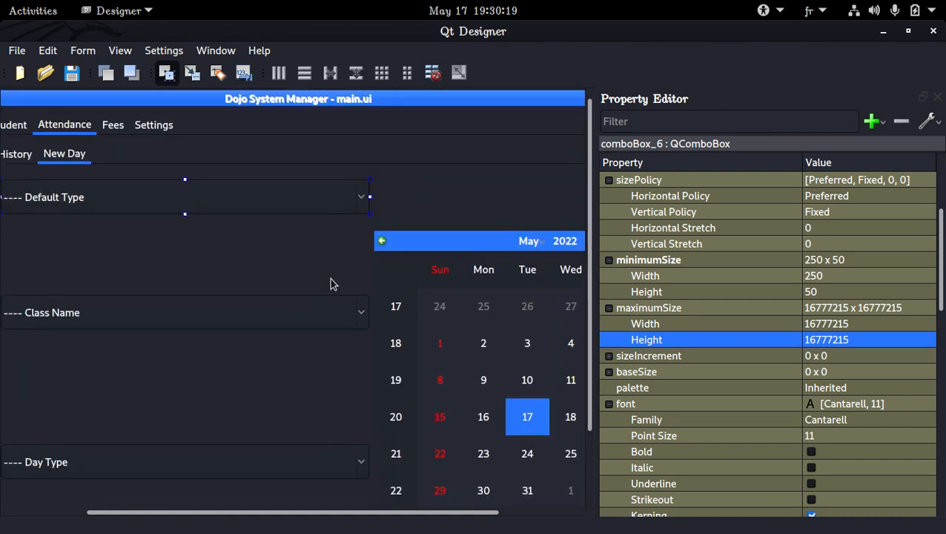
pyautogui.click(407, 248)
pyautogui.click(297, 209)
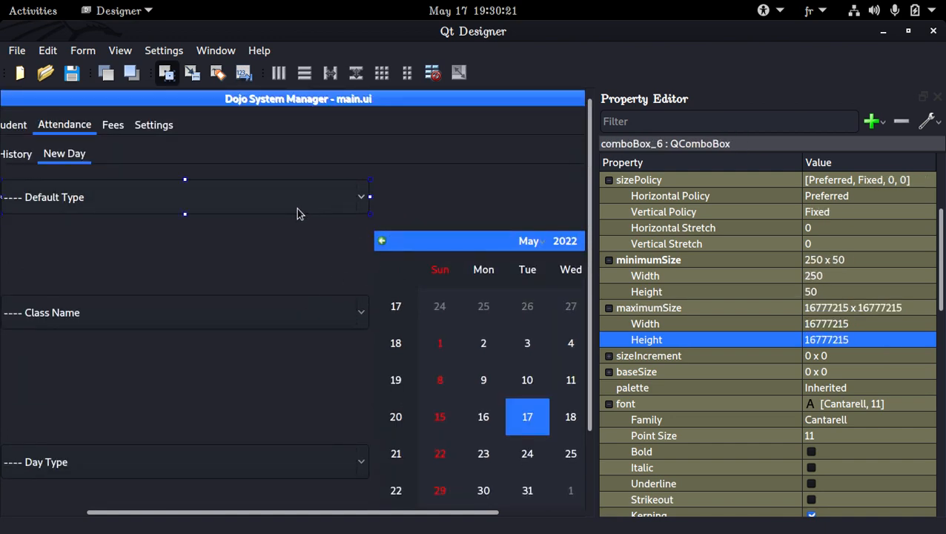
pyautogui.click(332, 241)
pyautogui.scroll(-3, 326, 275)
pyautogui.scroll(3, 316, 302)
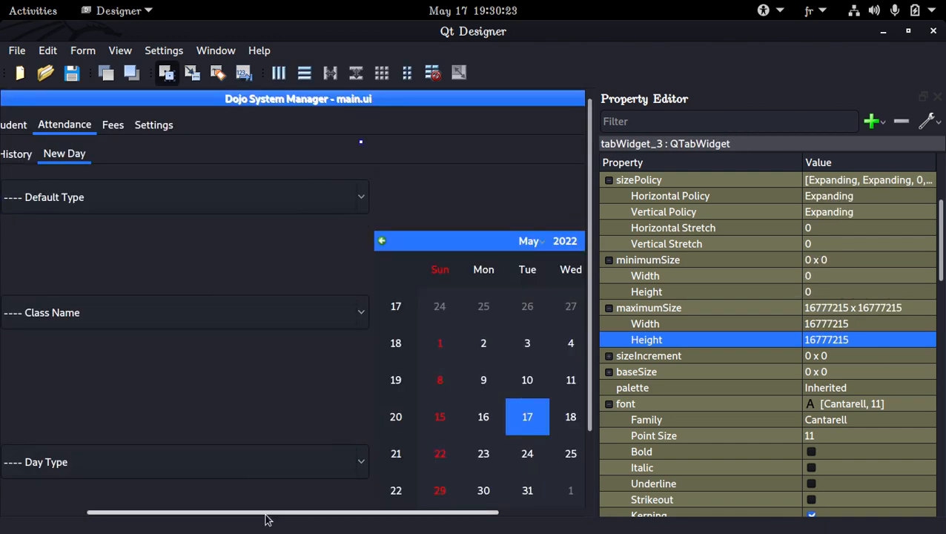
# Set the maximum width of the Default Type, Class Name and Day Type combo boxes to 350.
pyautogui.moveTo(269, 521); pyautogui.dragTo(182, 517)
pyautogui.click(303, 297)
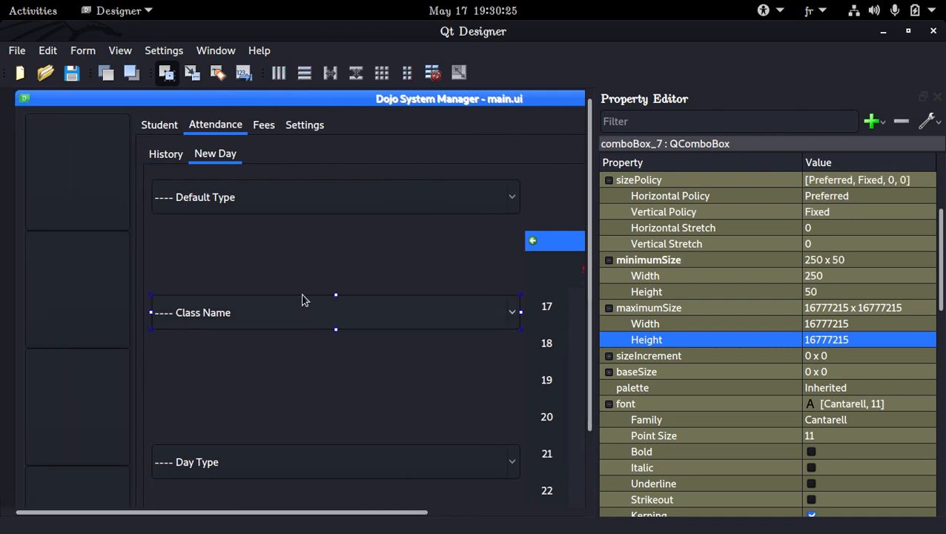
pyautogui.keyDown('ctrl'); pyautogui.click(328, 206); pyautogui.keyUp('ctrl')
pyautogui.keyDown('ctrl'); pyautogui.click(361, 468); pyautogui.keyUp('ctrl')
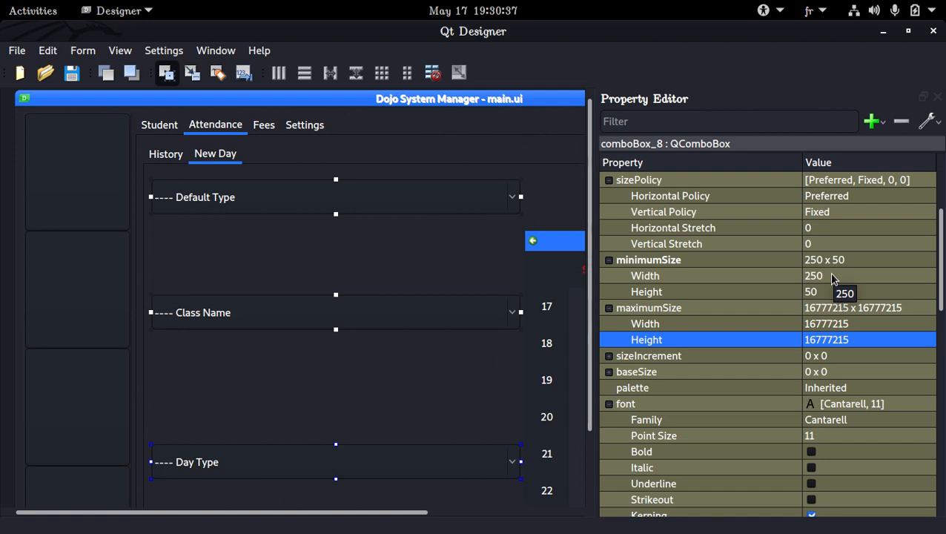
pyautogui.click(842, 324)
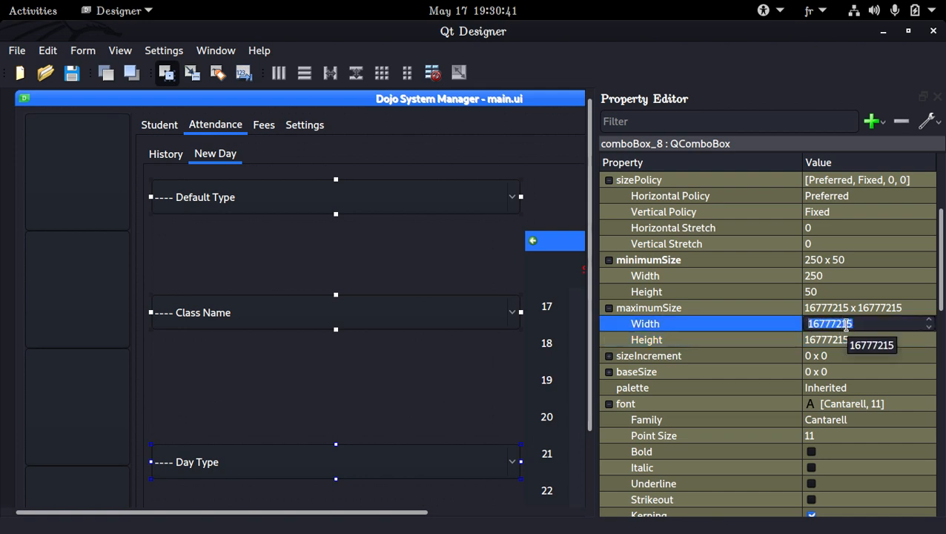
pyautogui.write('350')
pyautogui.press('Return')
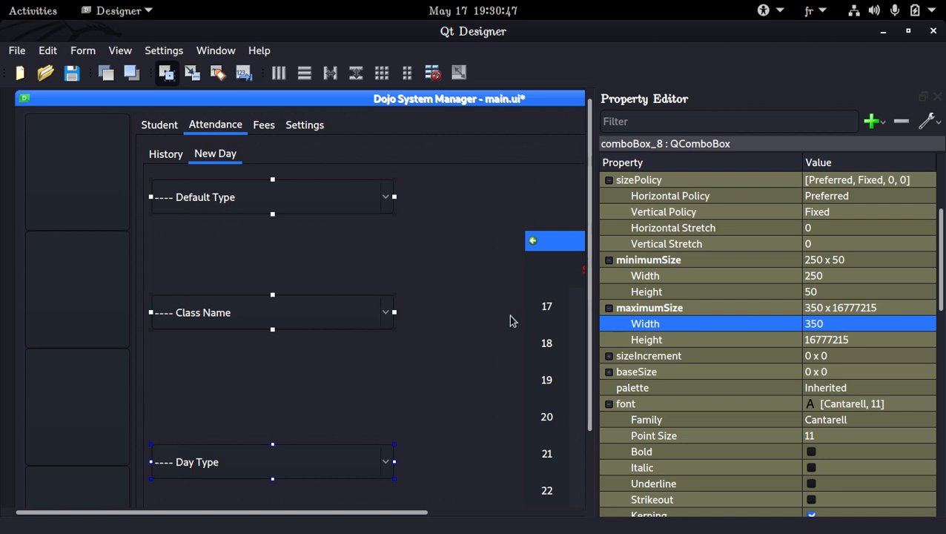
pyautogui.click(474, 329)
pyautogui.scroll(-2, 475, 328)
pyautogui.scroll(2, 475, 328)
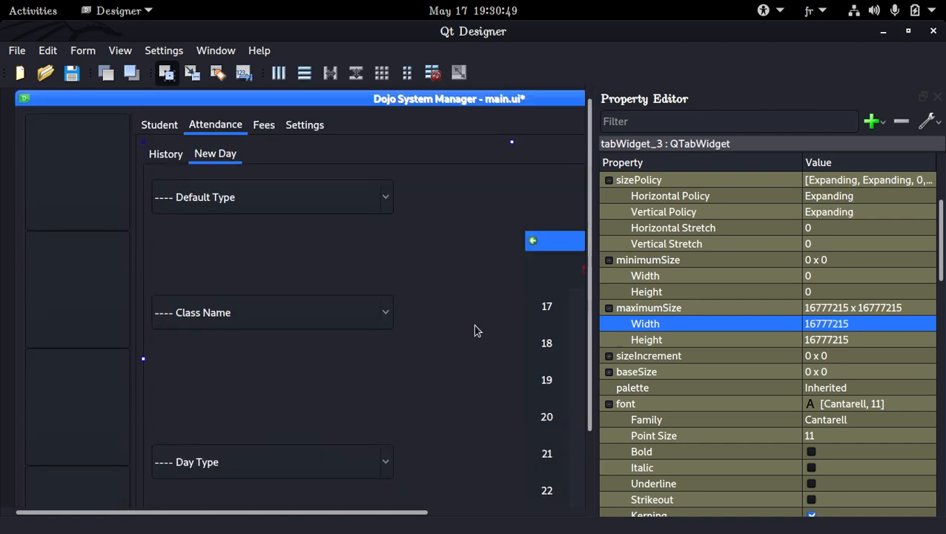
pyautogui.scroll(-2, 474, 329)
pyautogui.scroll(2, 477, 334)
pyautogui.click(368, 310)
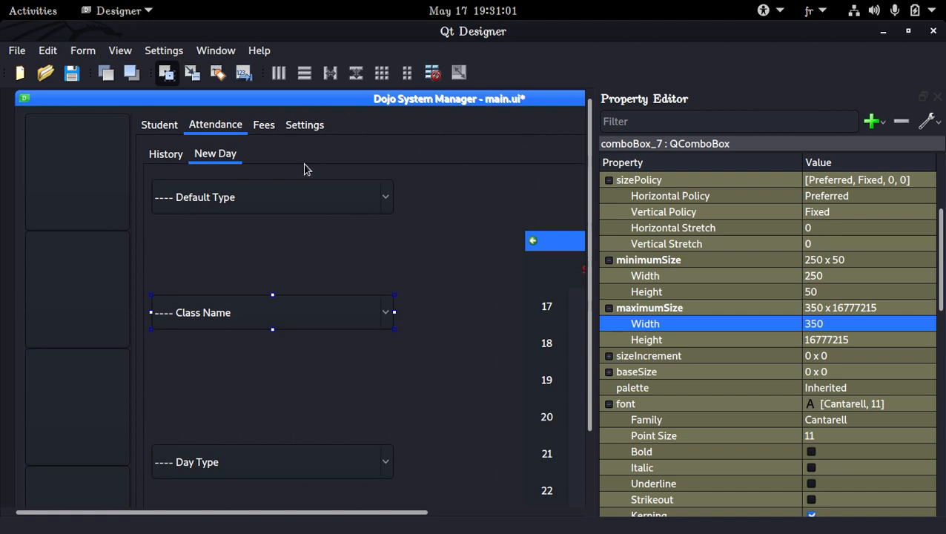
# Find the Group Box widget with the filter "gr" and add one below the Default Type combo box.
pyautogui.click(121, 51)
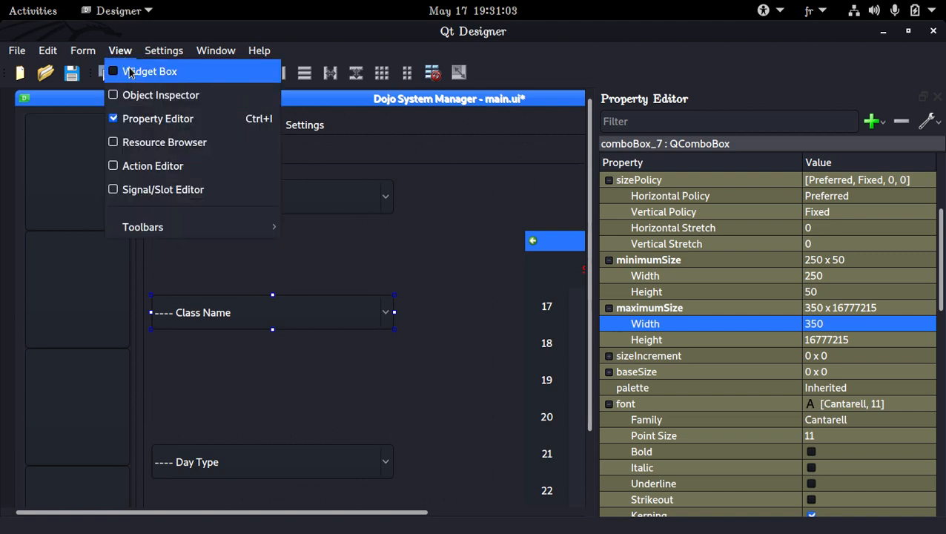
pyautogui.click(123, 72)
pyautogui.click(135, 119)
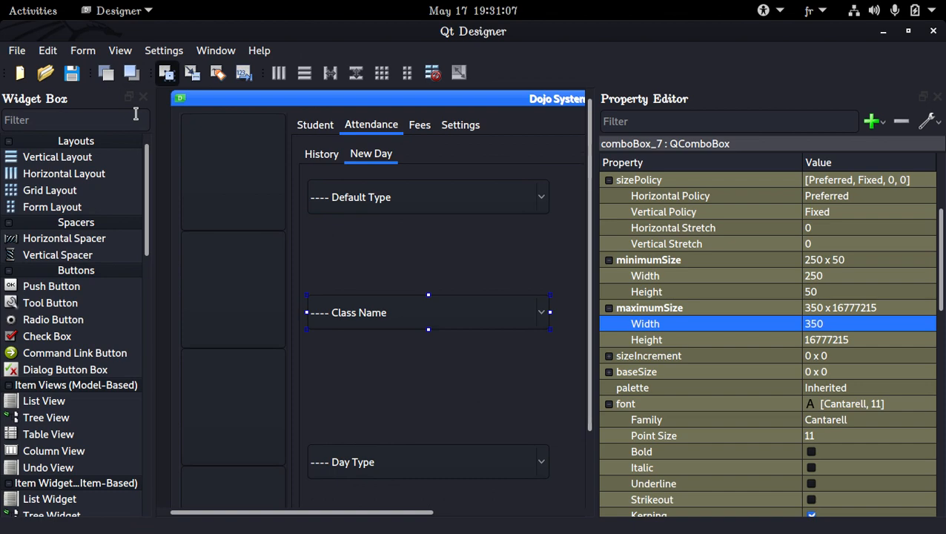
pyautogui.write('gr')
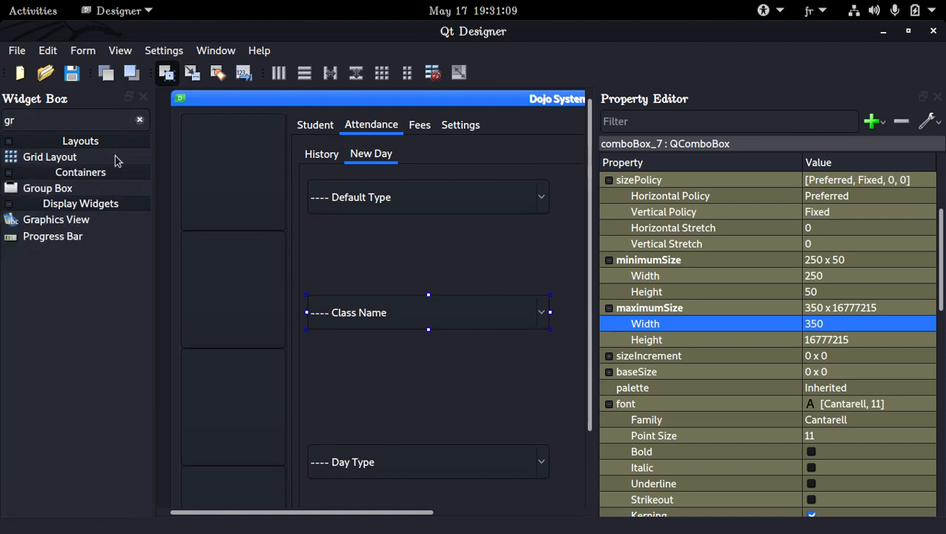
pyautogui.moveTo(110, 190); pyautogui.dragTo(345, 226)
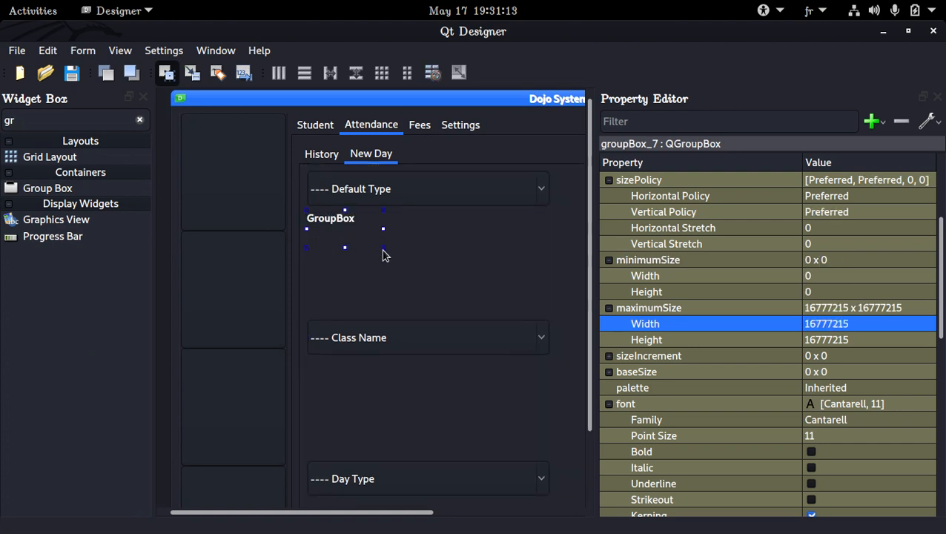
# Move the Default Type, Class Name and Day Type combo boxes into the new group box, enlarging the box to hold them.
pyautogui.click(405, 190)
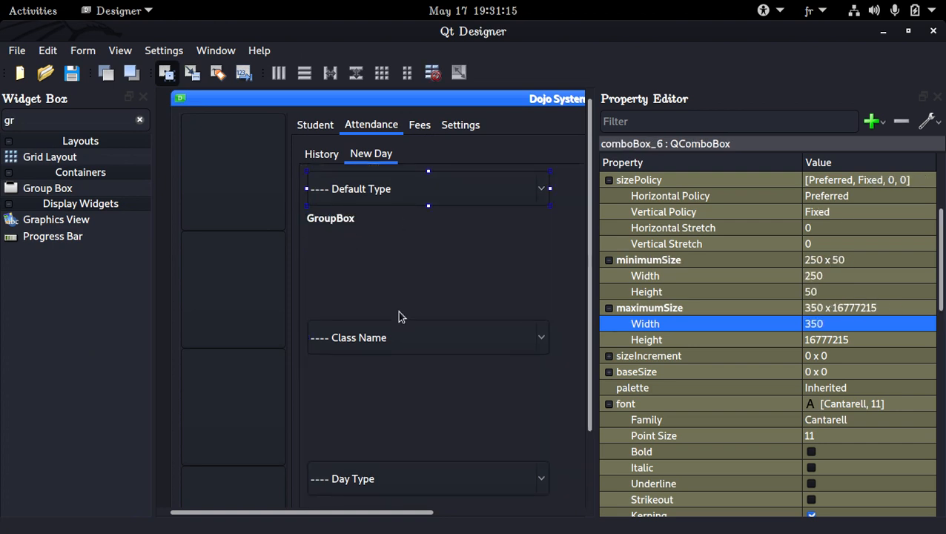
pyautogui.keyDown('ctrl'); pyautogui.click(399, 333); pyautogui.keyUp('ctrl')
pyautogui.keyDown('ctrl'); pyautogui.click(412, 475); pyautogui.keyUp('ctrl')
pyautogui.press('Delete')
pyautogui.click(327, 201)
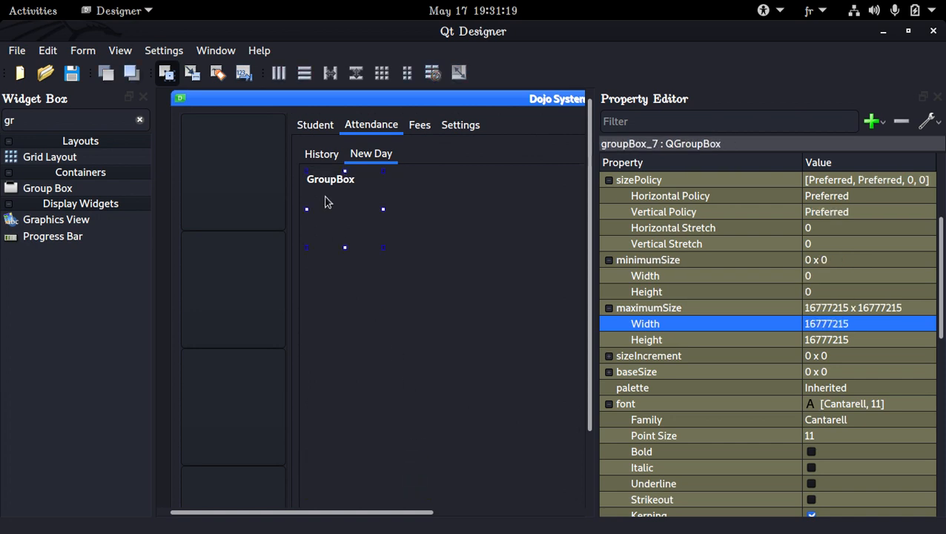
pyautogui.moveTo(345, 248); pyautogui.dragTo(353, 448)
pyautogui.moveTo(382, 281); pyautogui.dragTo(492, 282)
pyautogui.rightClick(346, 249)
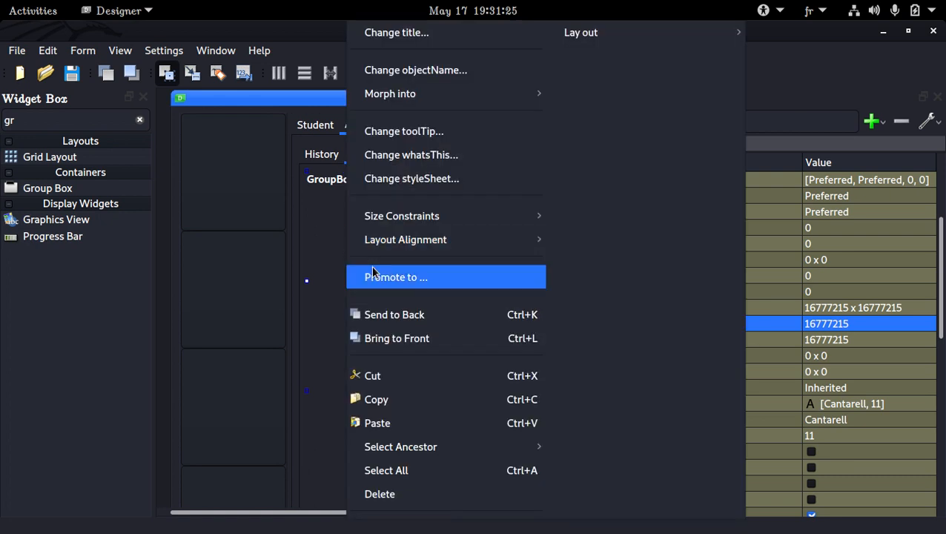
pyautogui.click(412, 424)
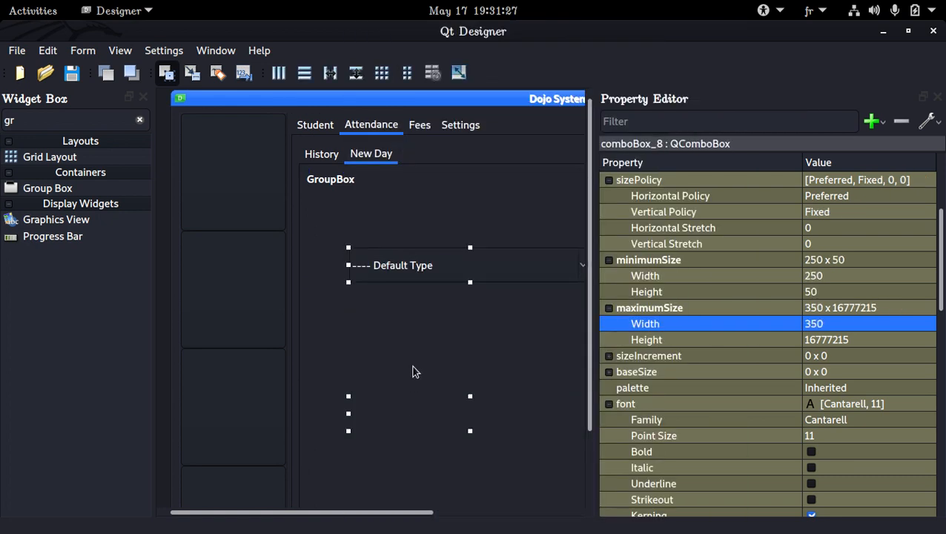
# Lay out the contents of the group box holding the combo boxes in a grid.
pyautogui.rightClick(382, 217)
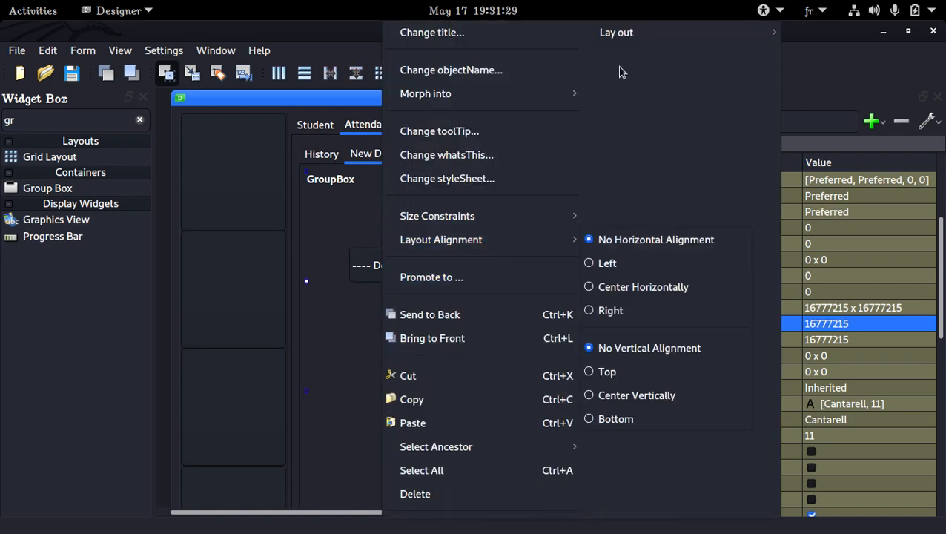
pyautogui.moveTo(672, 34)
pyautogui.click(458, 154)
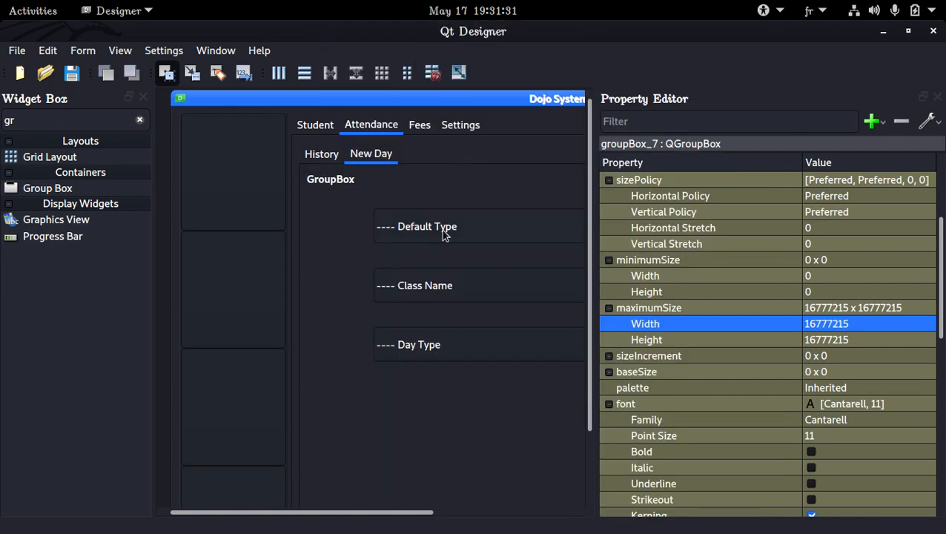
# Examine the New Day page's arrangement of the combo box group, the calendar and the Pull and Add buttons.
pyautogui.click(428, 390)
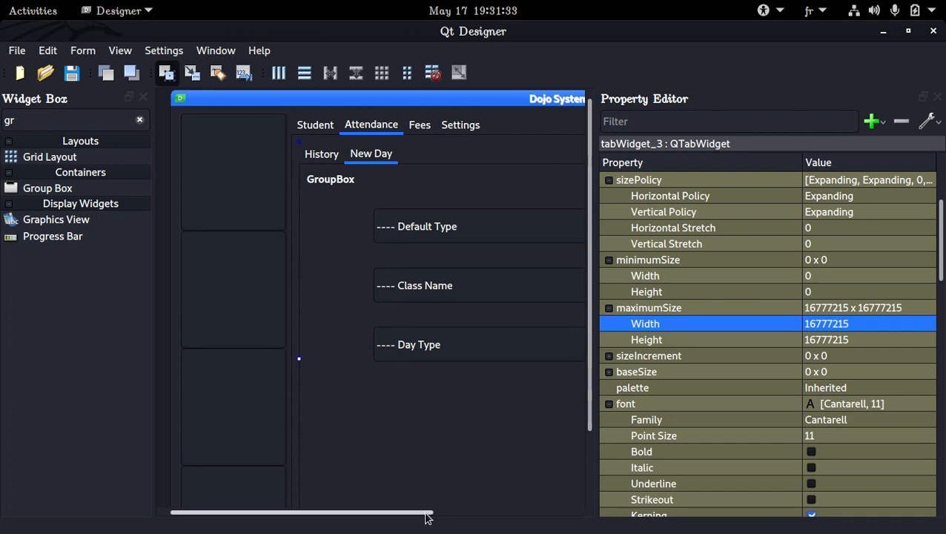
pyautogui.moveTo(429, 513); pyautogui.dragTo(546, 506)
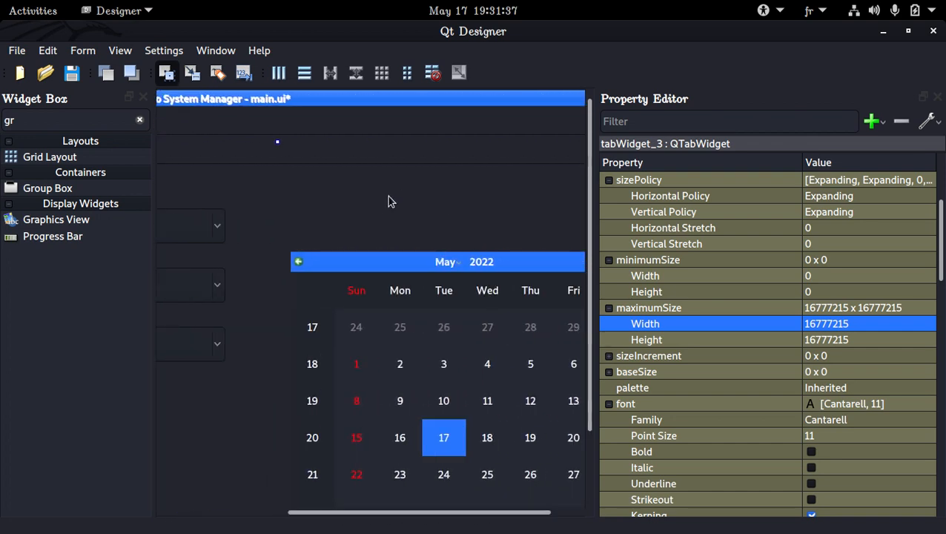
pyautogui.scroll(-2, 379, 200)
pyautogui.scroll(2, 311, 215)
pyautogui.scroll(-3, 416, 222)
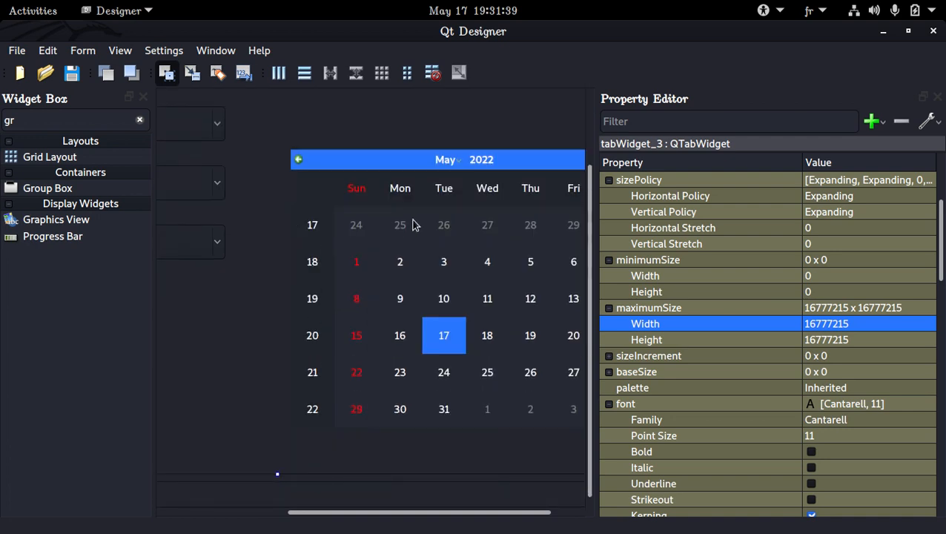
pyautogui.click(426, 164)
pyautogui.click(231, 299)
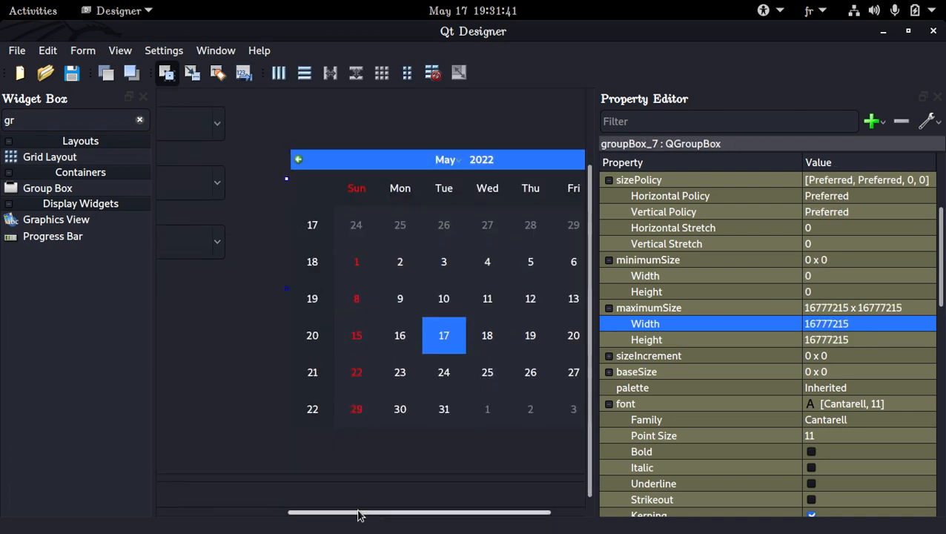
pyautogui.moveTo(358, 514); pyautogui.dragTo(274, 507)
pyautogui.scroll(3, 304, 340)
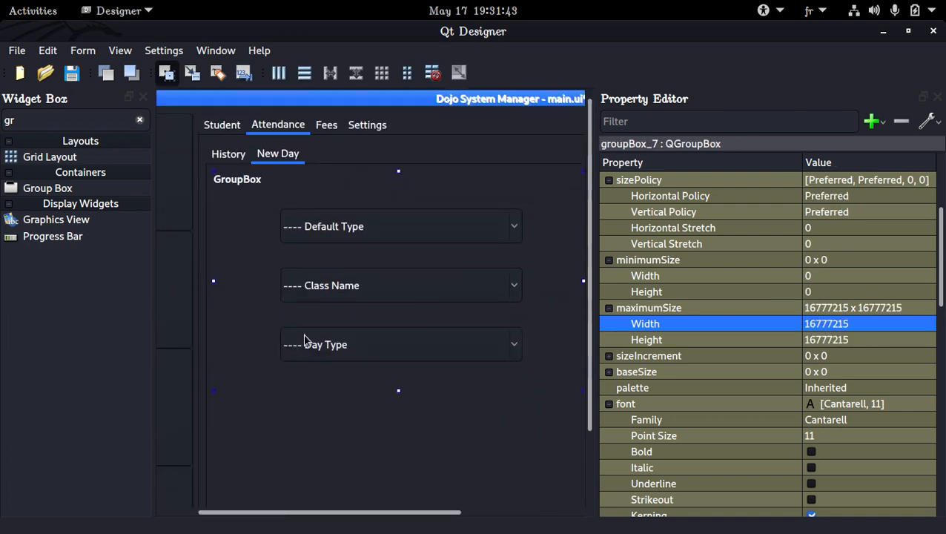
pyautogui.scroll(-3, 283, 253)
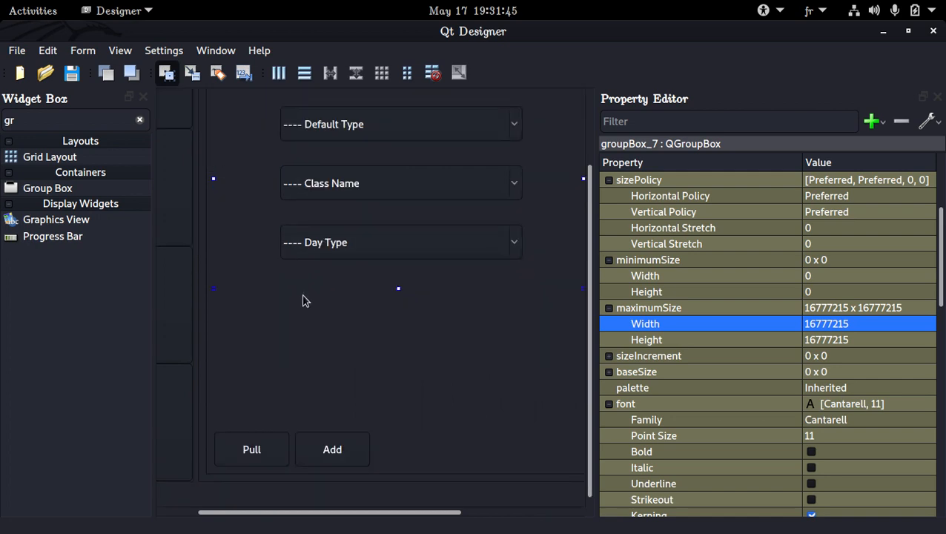
pyautogui.scroll(3, 271, 338)
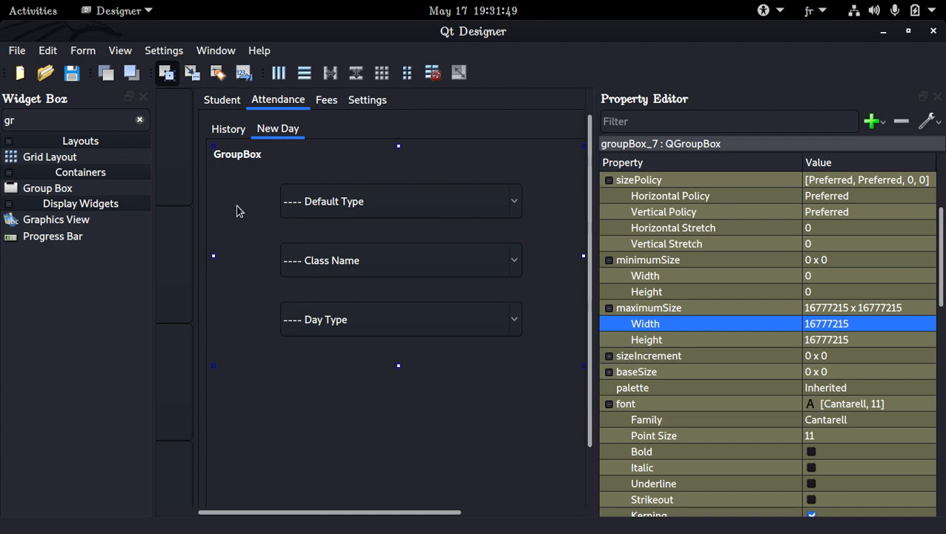
# Clear the title of the group box that holds the three combo boxes.
pyautogui.doubleClick(244, 158)
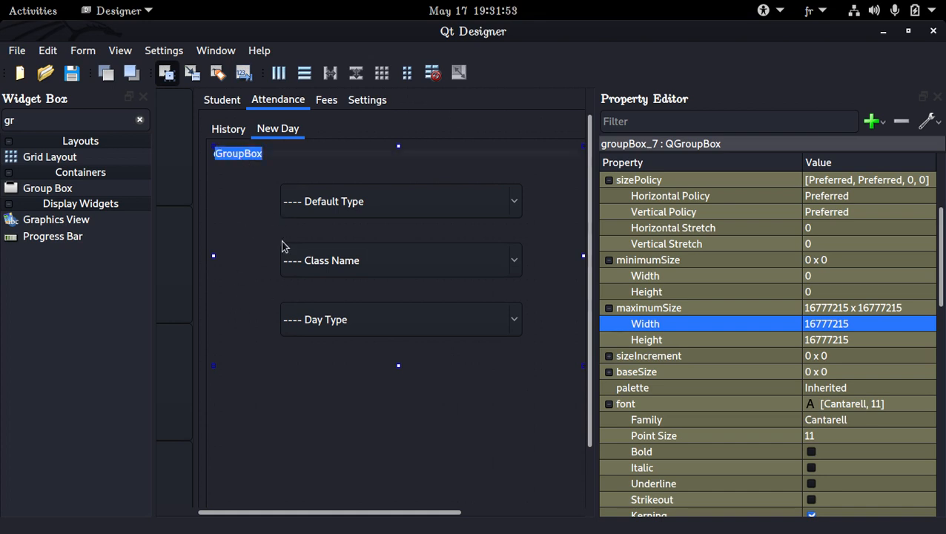
pyautogui.press('BackSpace')
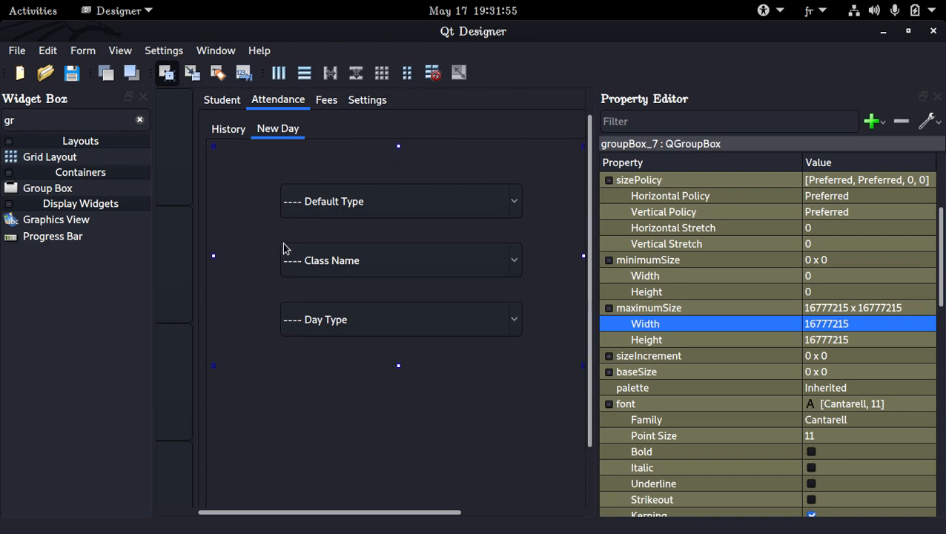
pyautogui.click(298, 400)
# Examine the layout properties of the combo boxes' group box and the properties of the calendar widget.
pyautogui.click(252, 246)
pyautogui.scroll(-10, 678, 280)
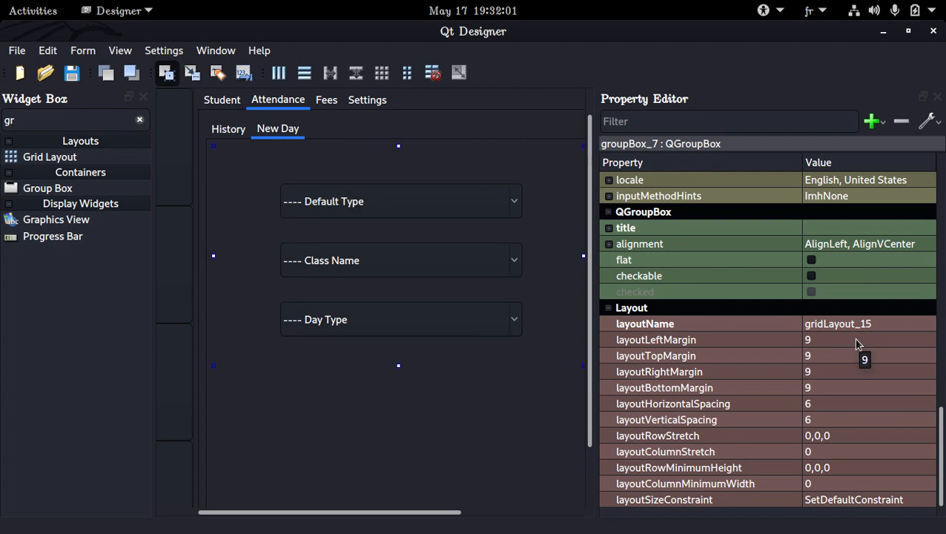
pyautogui.scroll(1, 490, 324)
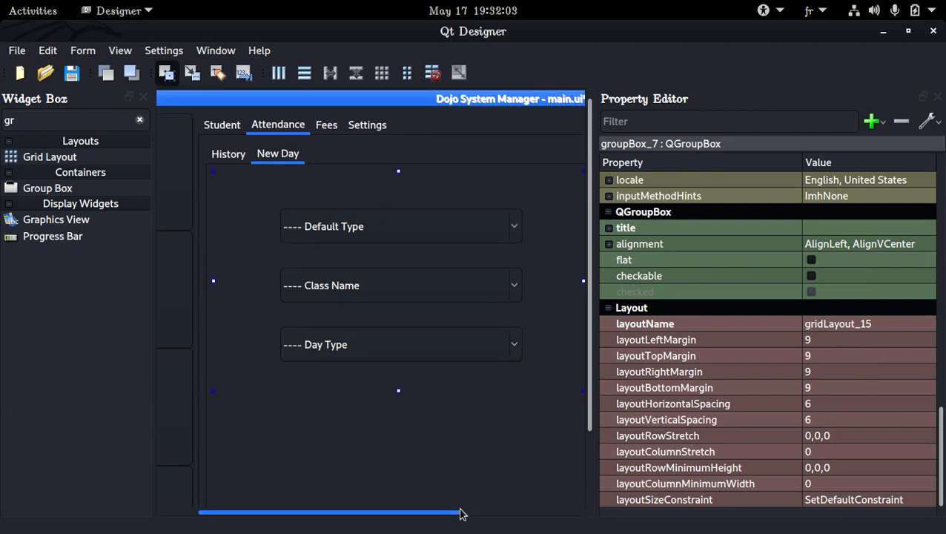
pyautogui.hscroll(5, 460, 513)
pyautogui.click(419, 384)
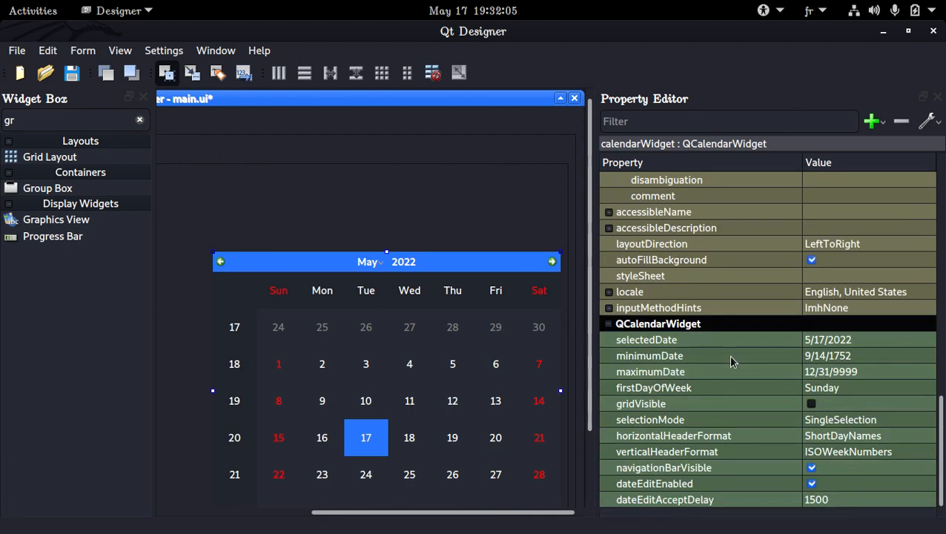
pyautogui.scroll(-3, 423, 323)
pyautogui.scroll(3, 423, 323)
# Add a Group Box above the calendar and move the calendar widget into it.
pyautogui.moveTo(87, 187); pyautogui.dragTo(324, 192)
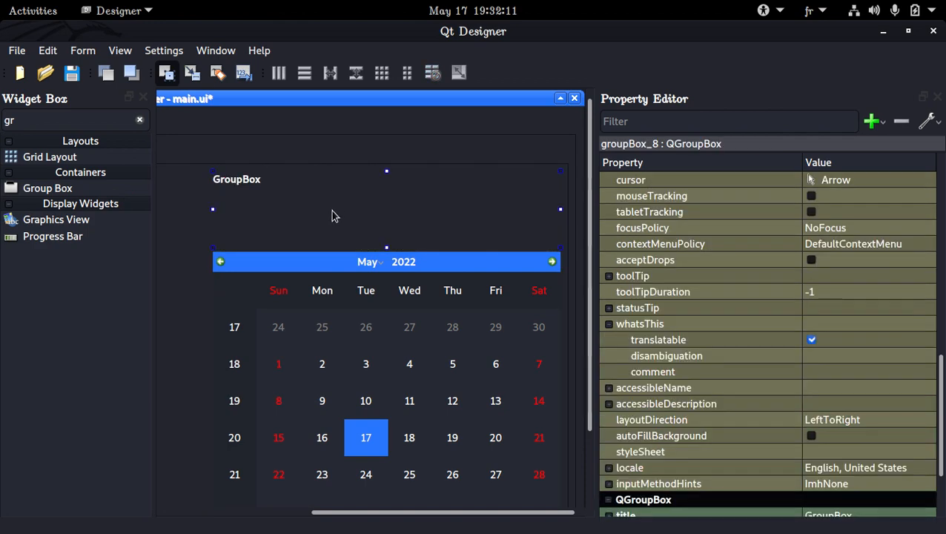
pyautogui.click(379, 298)
pyautogui.press('Delete')
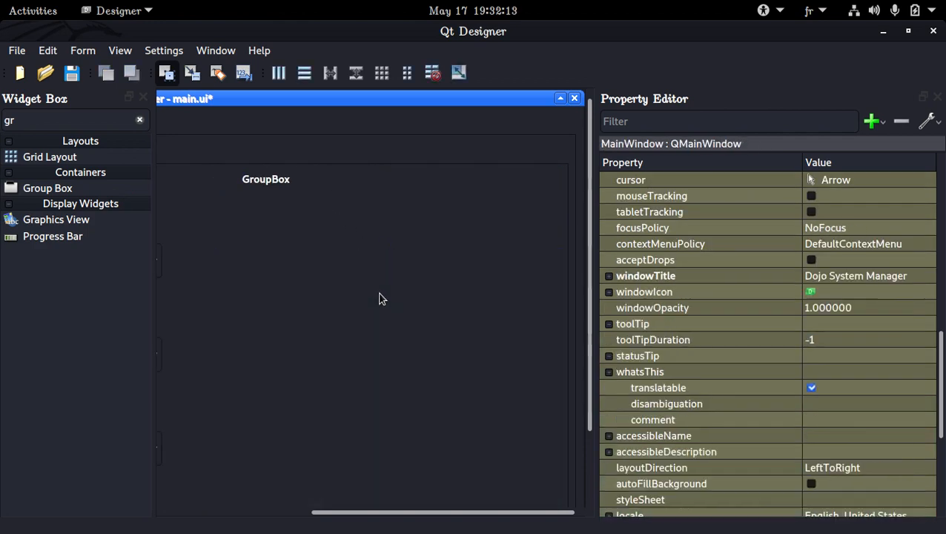
pyautogui.click(384, 227)
pyautogui.rightClick(302, 213)
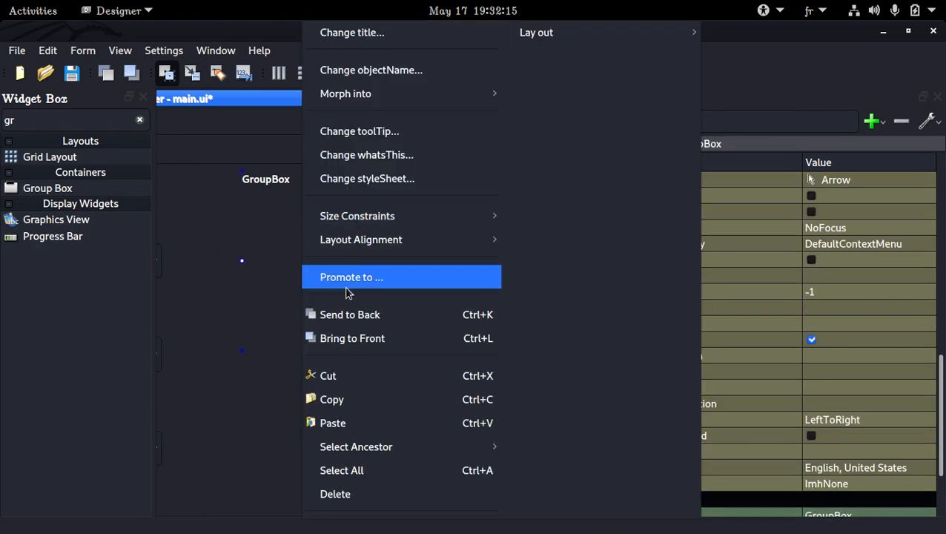
pyautogui.click(345, 419)
# Lay out the calendar's group box in a grid.
pyautogui.rightClick(277, 228)
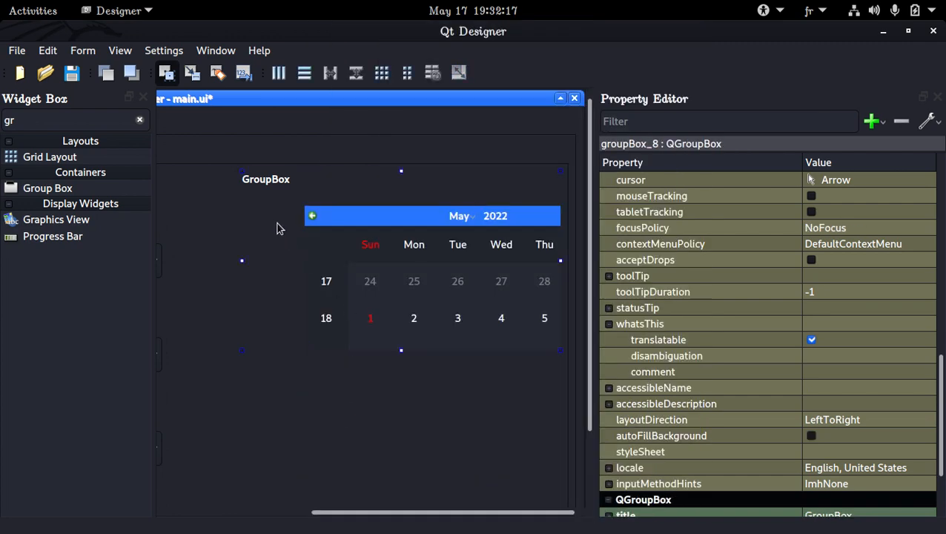
pyautogui.moveTo(565, 45)
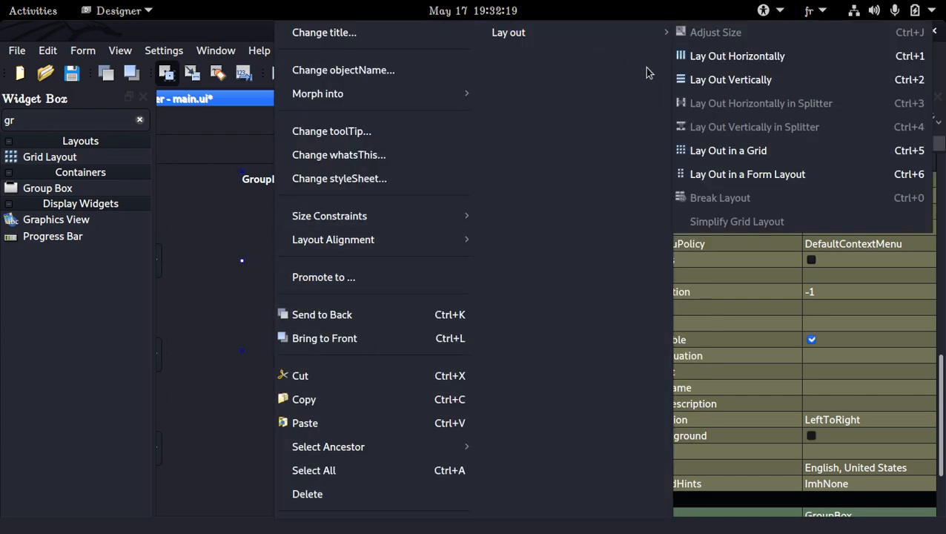
pyautogui.click(697, 150)
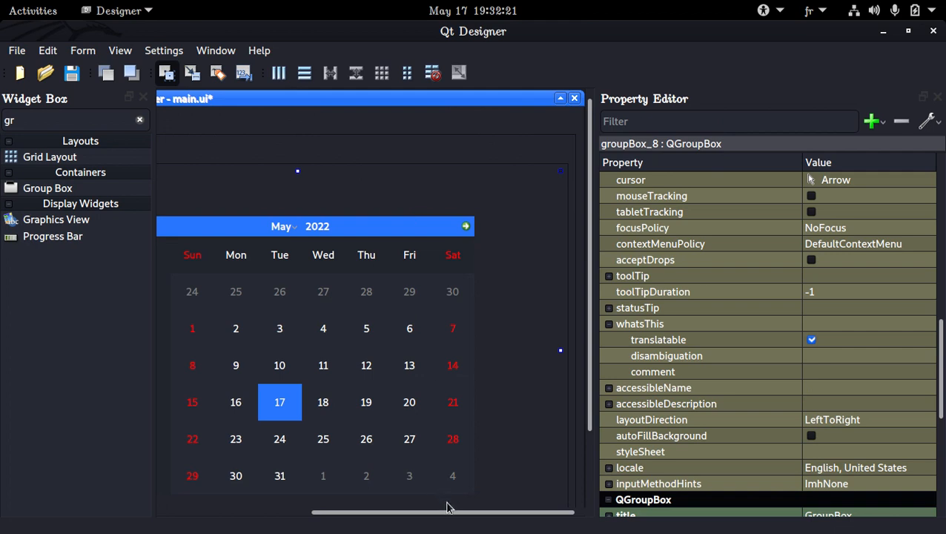
pyautogui.moveTo(445, 510); pyautogui.dragTo(361, 513)
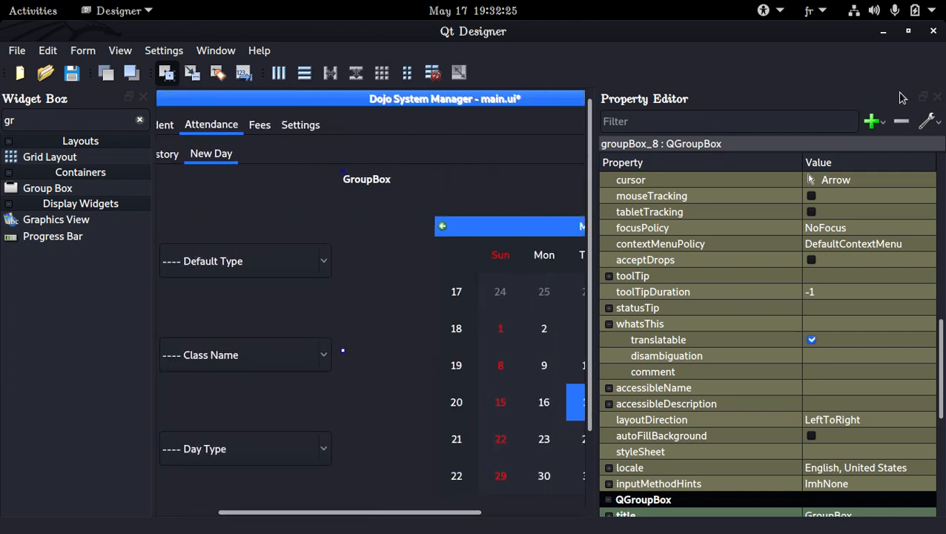
# Hide the Property Editor and Widget Box and examine the layout of the whole New Day page.
pyautogui.click(938, 98)
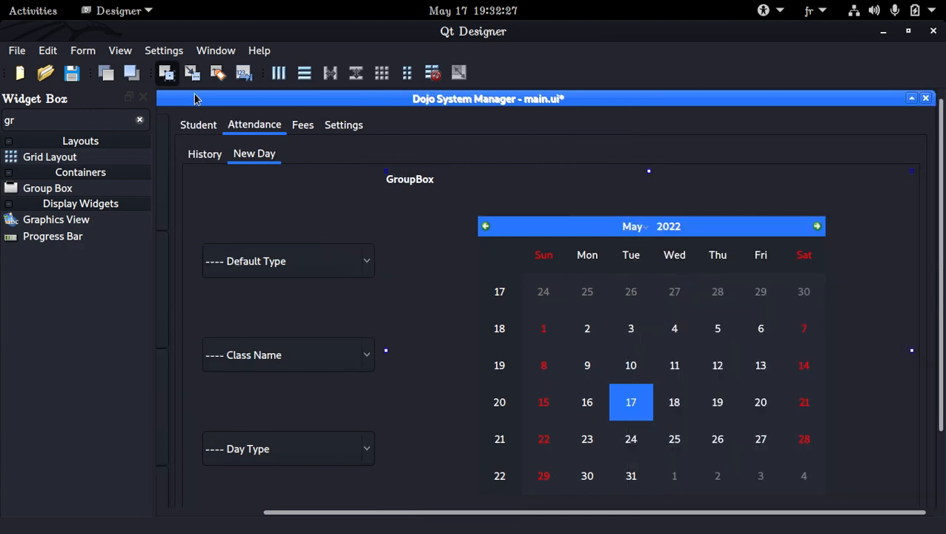
pyautogui.click(143, 97)
pyautogui.scroll(-2, 351, 404)
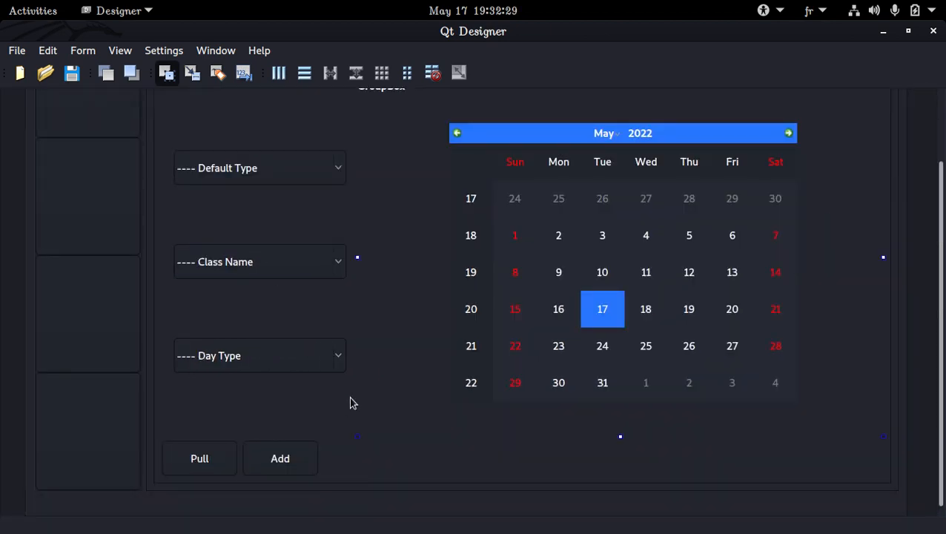
pyautogui.scroll(2, 436, 401)
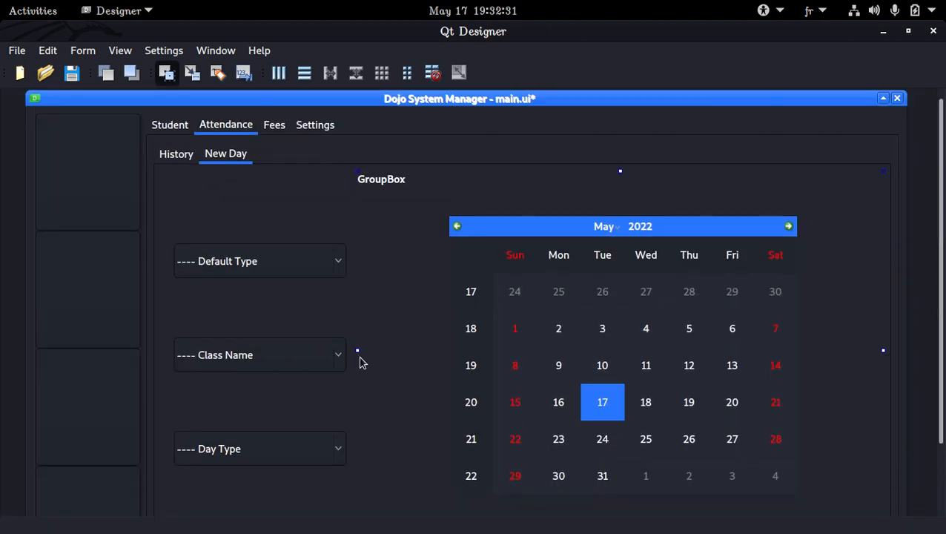
pyautogui.click(324, 211)
pyautogui.click(390, 260)
pyautogui.click(486, 245)
pyautogui.click(398, 264)
# Show the Property Editor again and set the maximum width of the calendar's group box to 530.
pyautogui.click(68, 51)
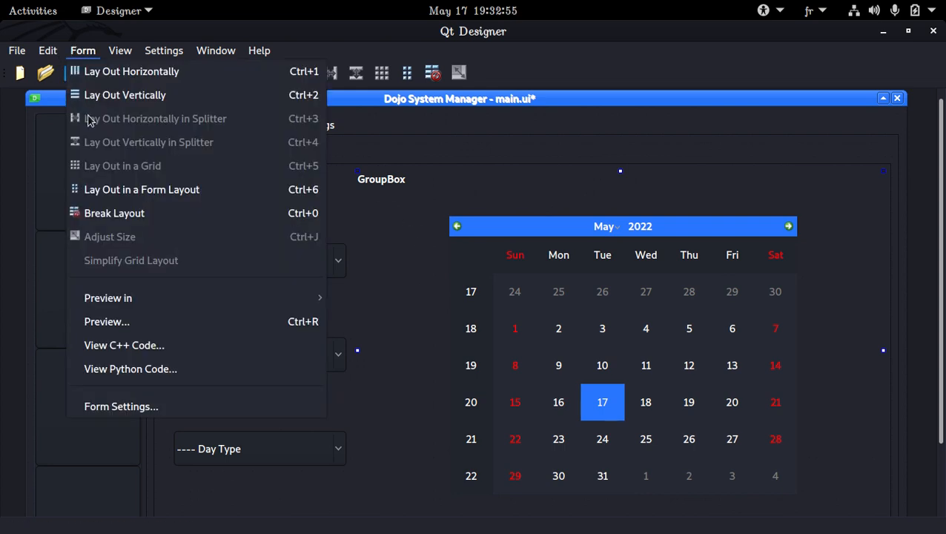
pyautogui.click(135, 118)
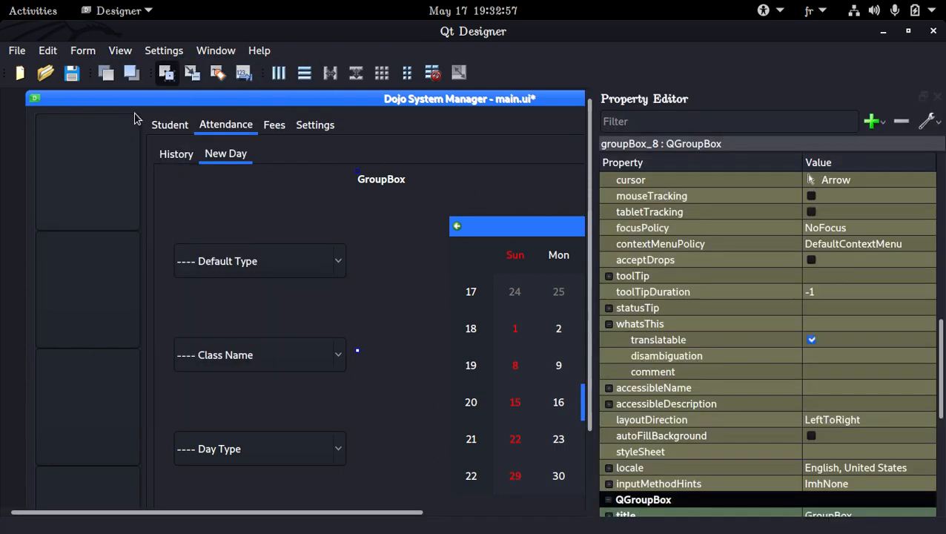
pyautogui.scroll(-6, 697, 264)
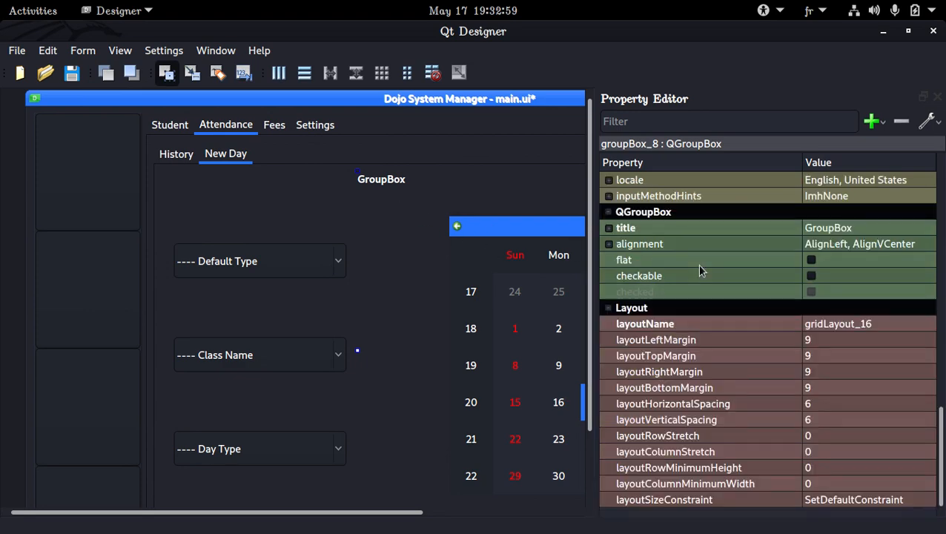
pyautogui.scroll(16, 697, 264)
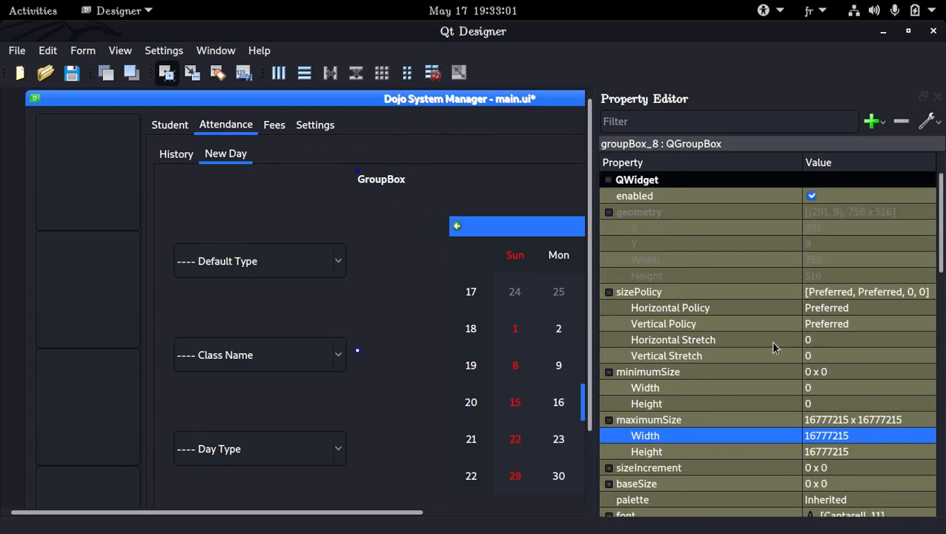
pyautogui.click(845, 387)
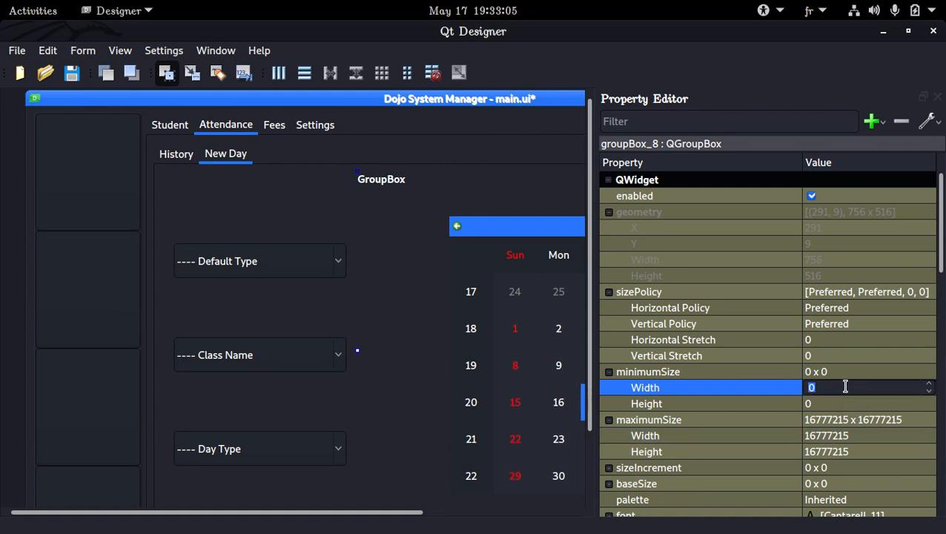
pyautogui.click(853, 437)
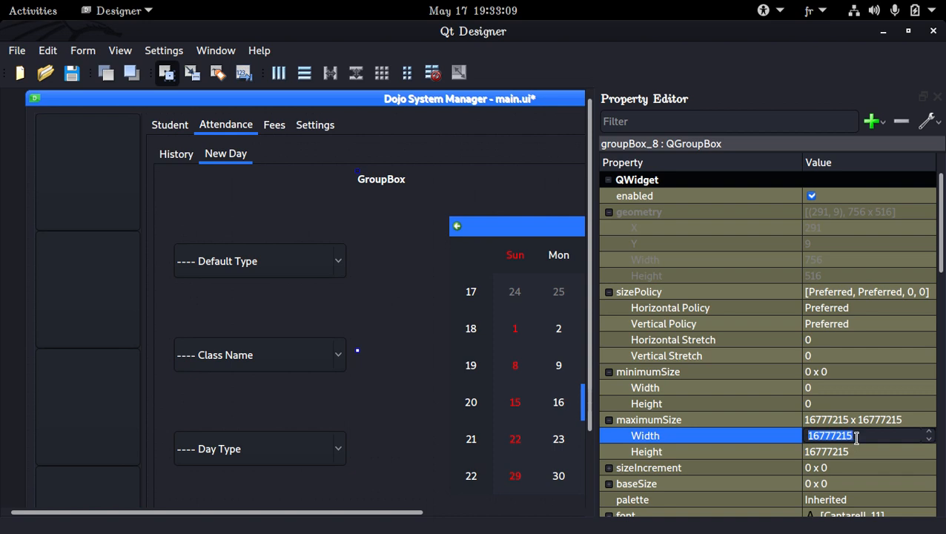
pyautogui.write('530')
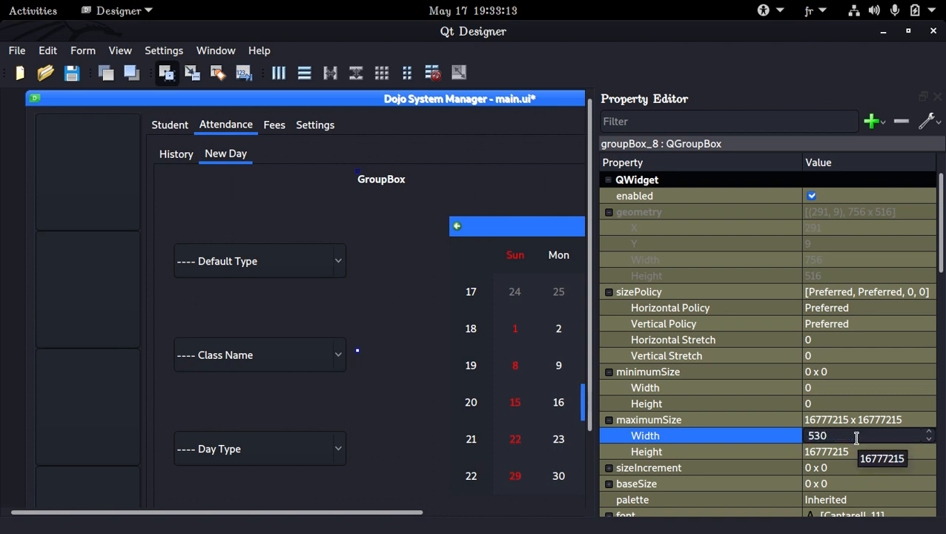
pyautogui.press('Return')
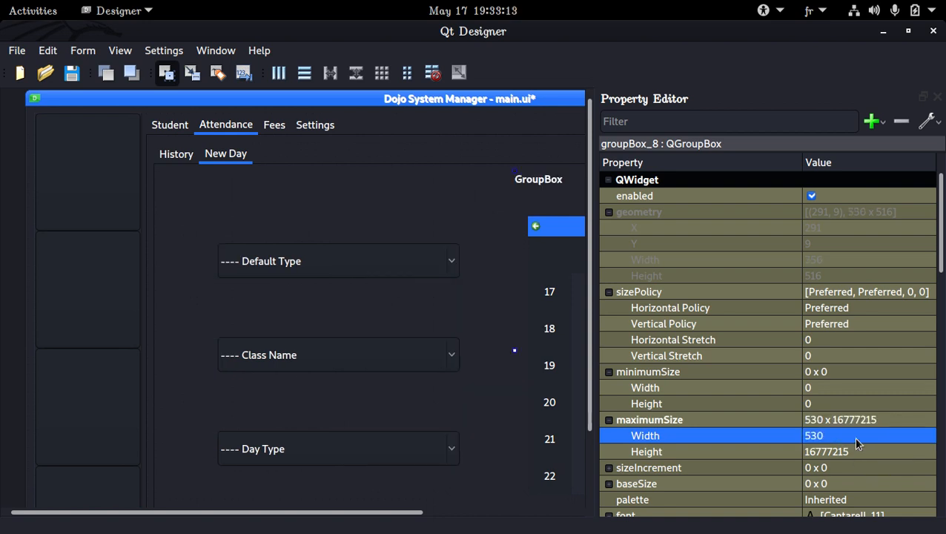
# Examine the calendar's group box on the page and the size properties of the Class Name combo box.
pyautogui.moveTo(419, 512); pyautogui.dragTo(554, 503)
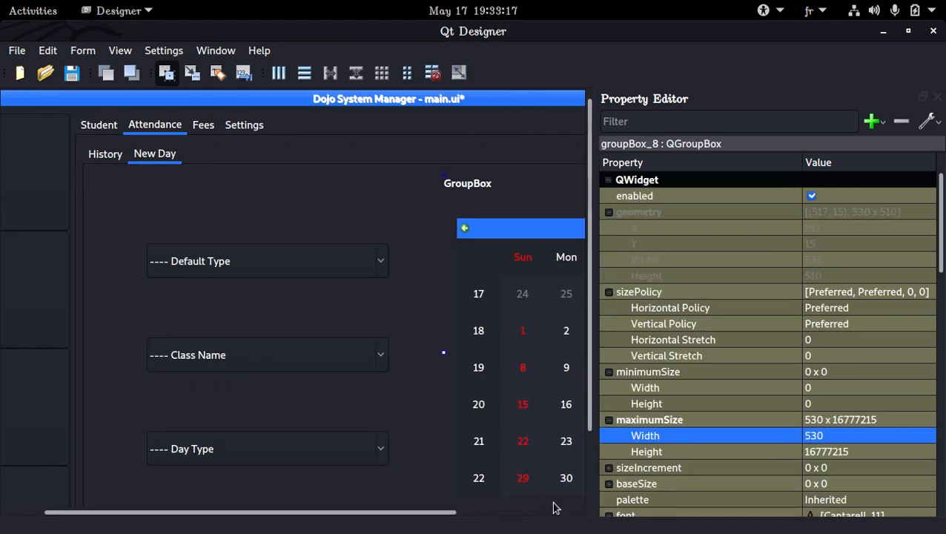
pyautogui.click(554, 506)
pyautogui.moveTo(395, 519); pyautogui.dragTo(533, 515)
pyautogui.click(185, 265)
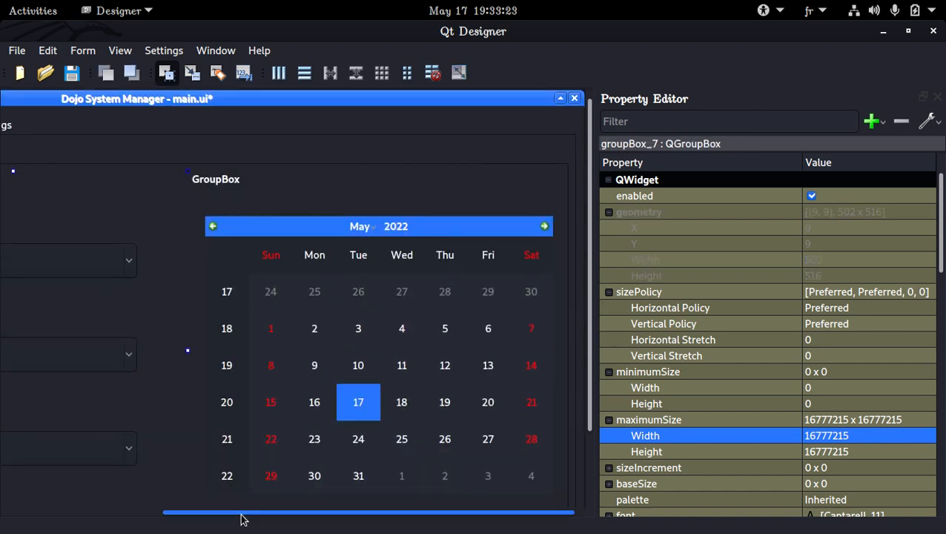
pyautogui.moveTo(243, 517); pyautogui.dragTo(91, 498)
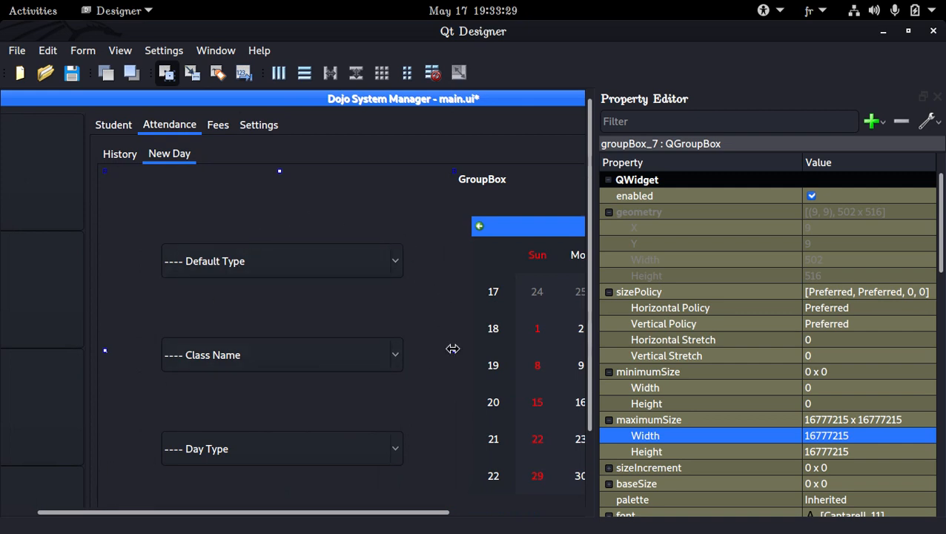
pyautogui.click(295, 354)
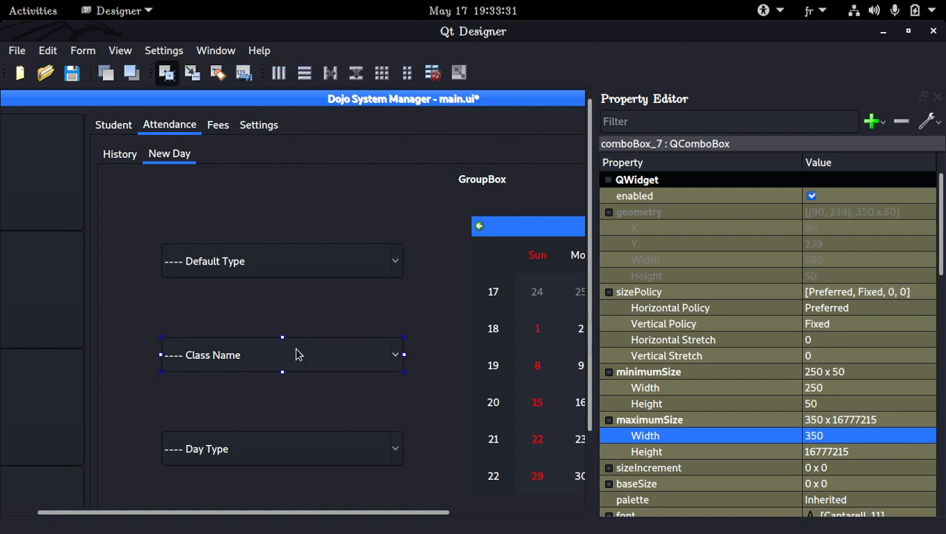
pyautogui.scroll(1, 704, 393)
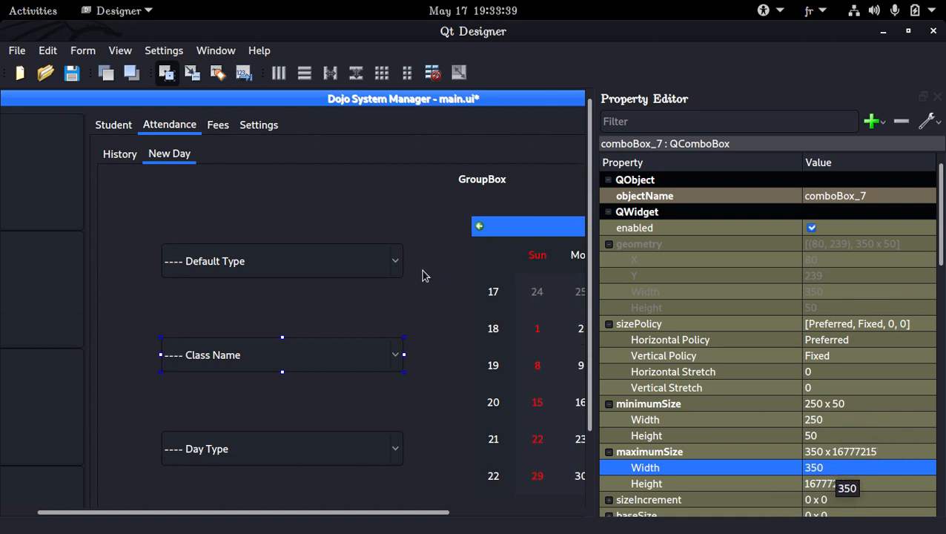
# Set the maximum width of the combo boxes' group box to 400 and save the form.
pyautogui.click(394, 307)
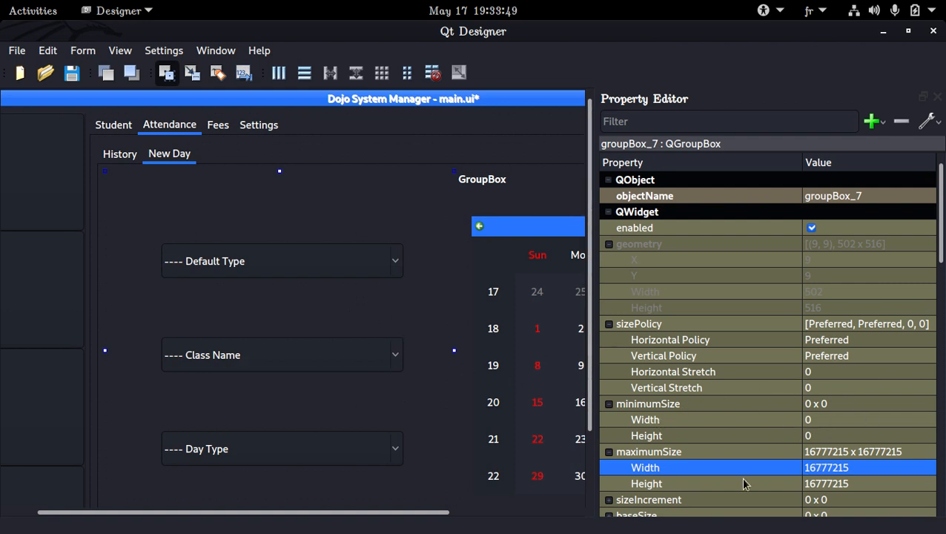
pyautogui.click(854, 467)
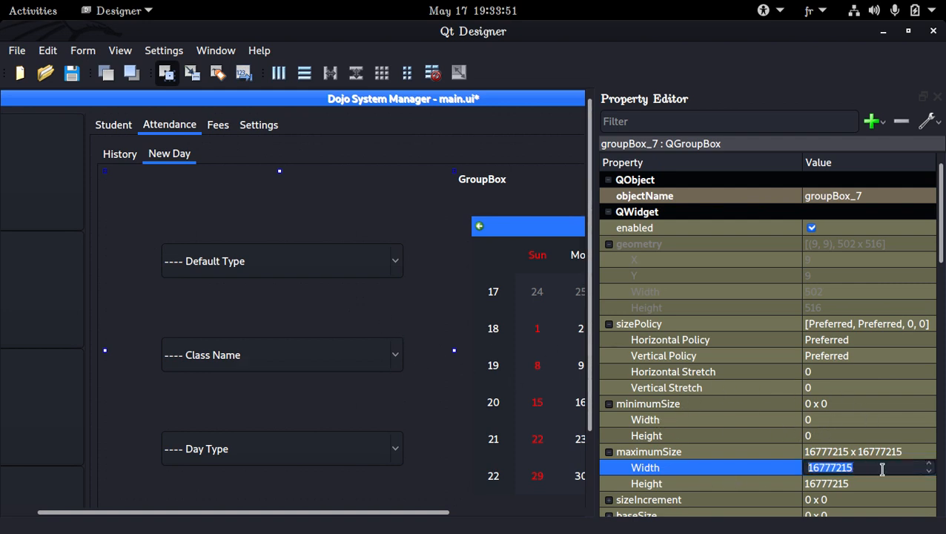
pyautogui.write('400')
pyautogui.press('Return')
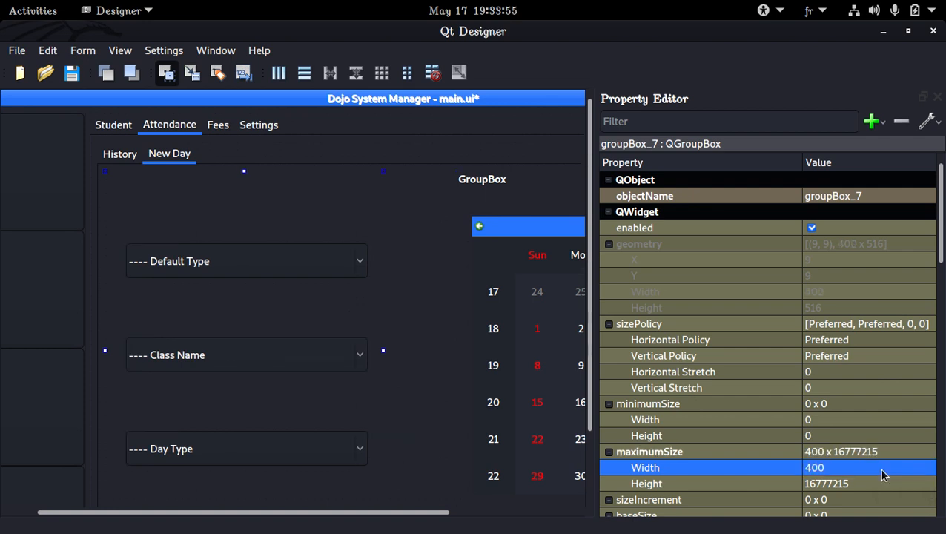
pyautogui.hotkey('ctrl', 's')
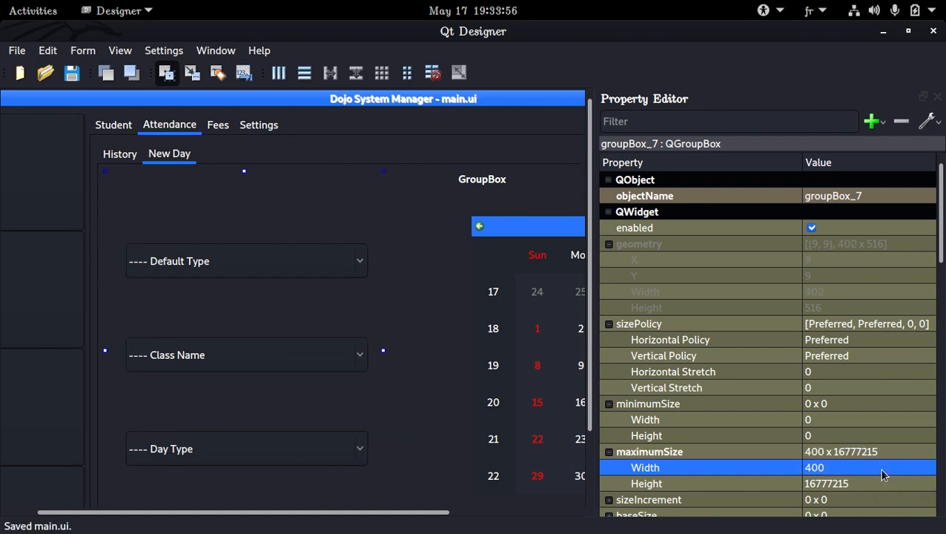
# Examine the arrangement and size properties of both group boxes and the Default Type combo box on the New Day page.
pyautogui.click(426, 233)
pyautogui.scroll(-3, 372, 308)
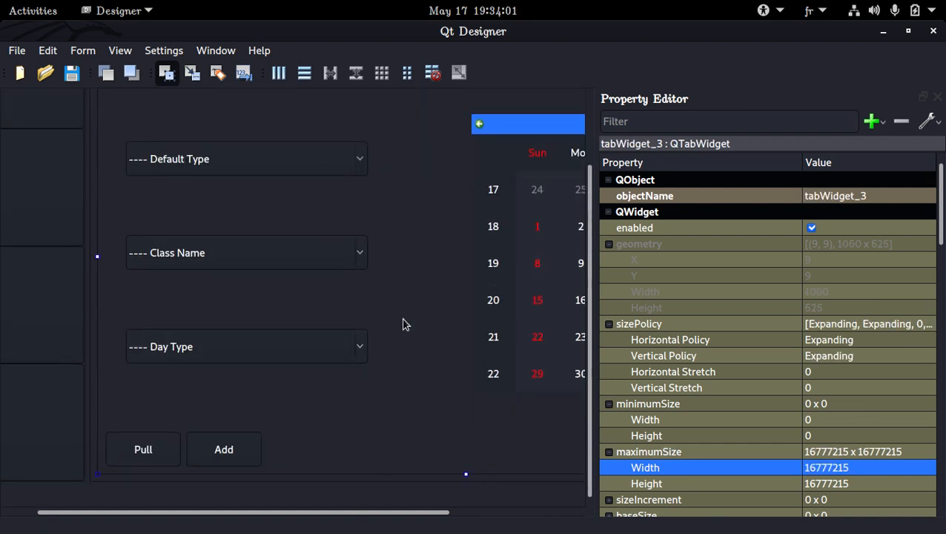
pyautogui.scroll(3, 425, 332)
pyautogui.scroll(-3, 425, 332)
pyautogui.click(356, 402)
pyautogui.click(499, 406)
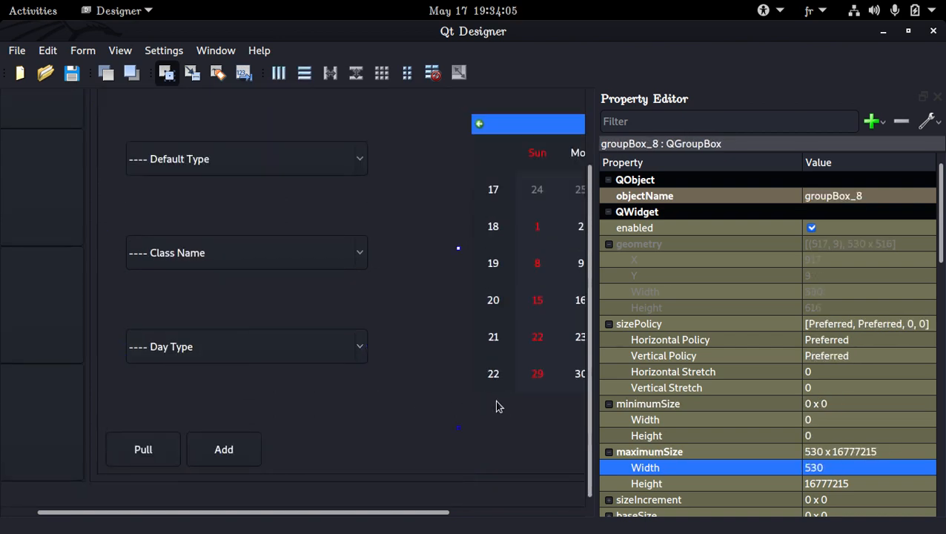
pyautogui.click(361, 396)
pyautogui.scroll(3, 361, 397)
pyautogui.scroll(1, 361, 397)
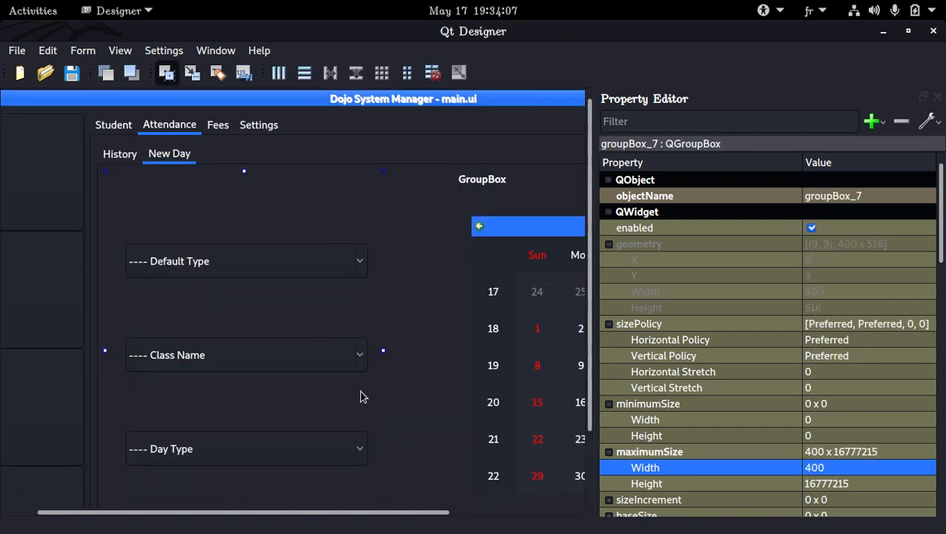
pyautogui.scroll(-1, 361, 397)
pyautogui.scroll(1, 362, 397)
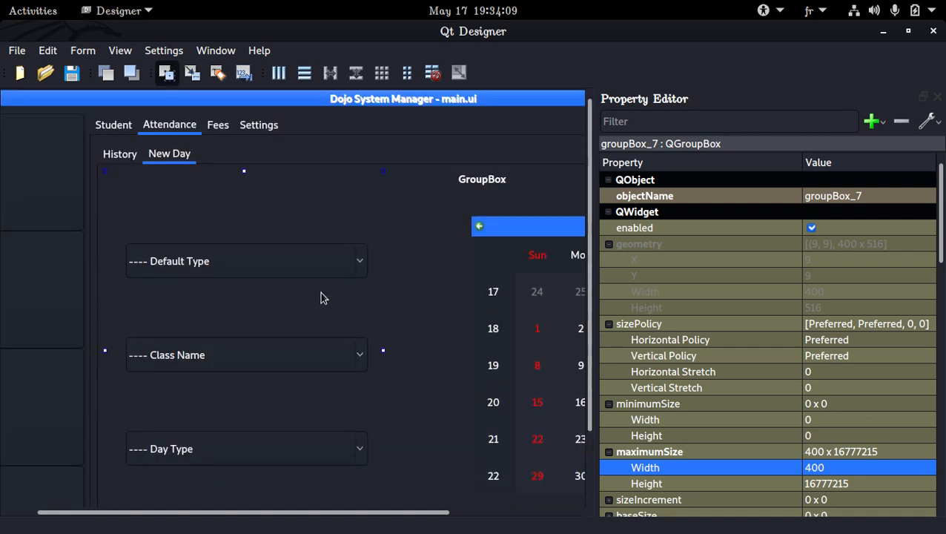
pyautogui.click(282, 255)
pyautogui.scroll(-1, 281, 257)
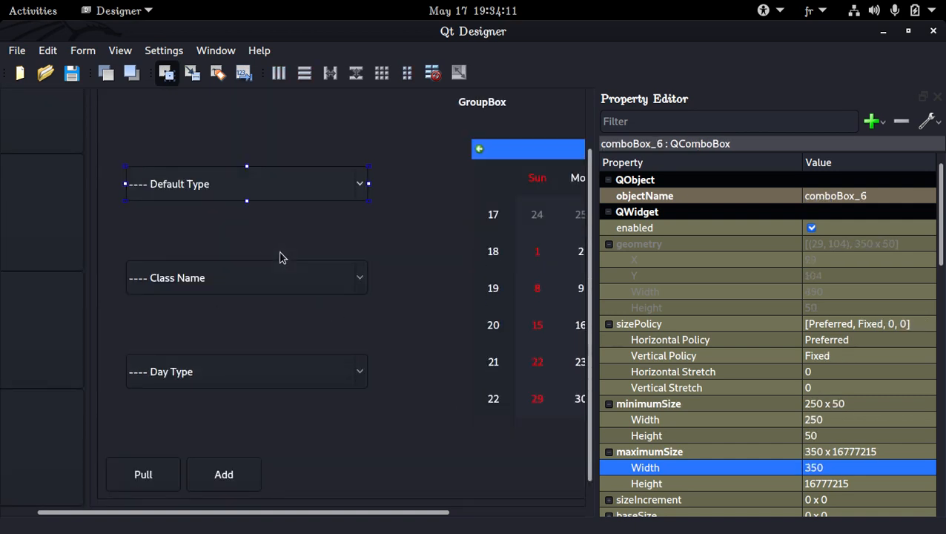
pyautogui.scroll(1, 280, 257)
pyautogui.click(292, 222)
pyautogui.scroll(-1, 293, 223)
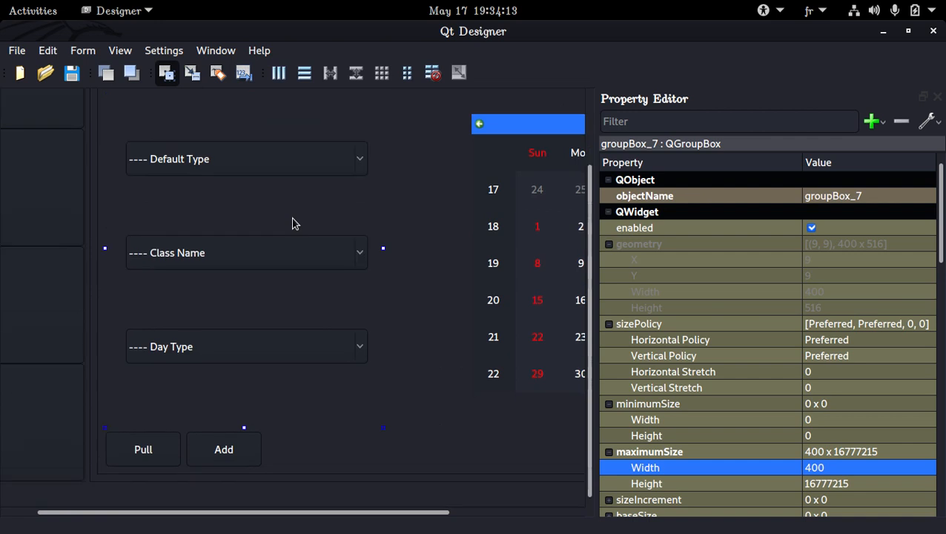
pyautogui.scroll(3, 357, 280)
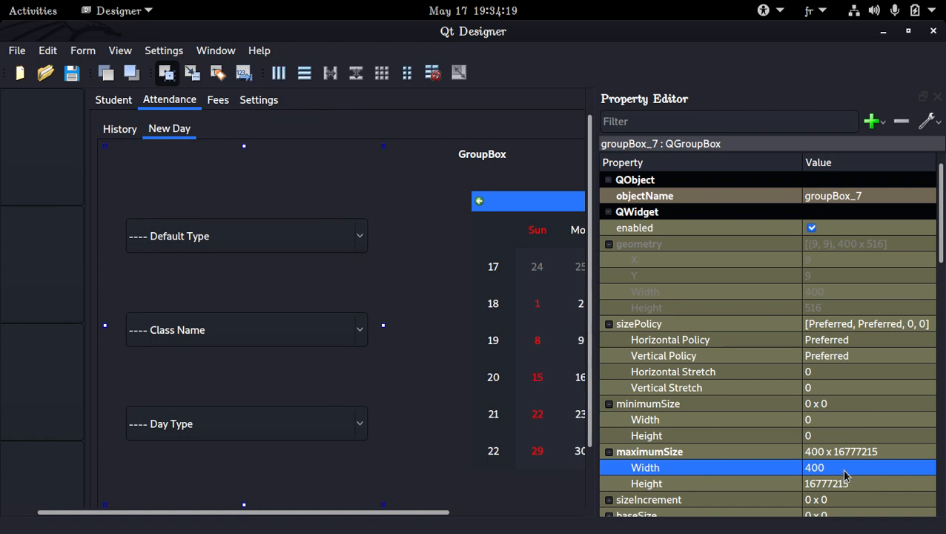
# Set the maximum height of the combo boxes' group box to 500.
pyautogui.scroll(-1, 846, 474)
pyautogui.click(851, 436)
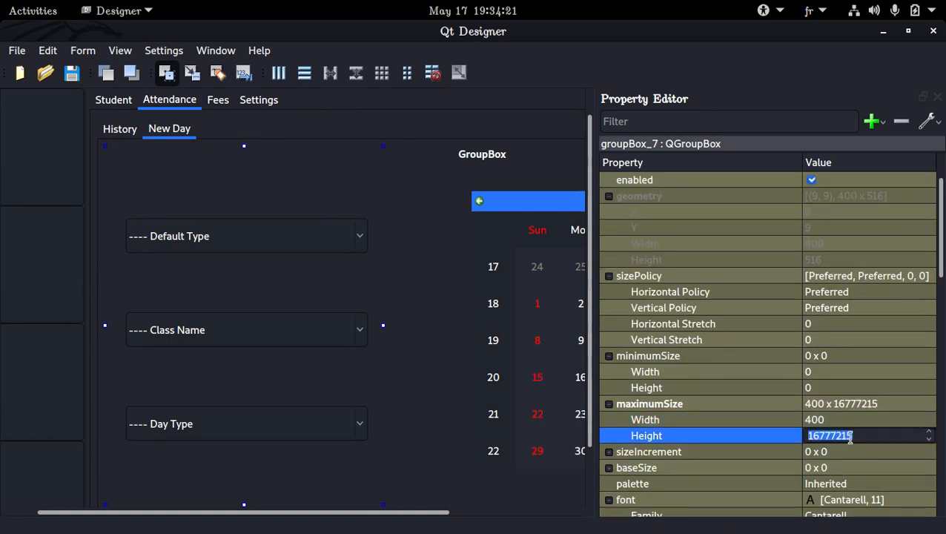
pyautogui.write('500')
pyautogui.press('Return')
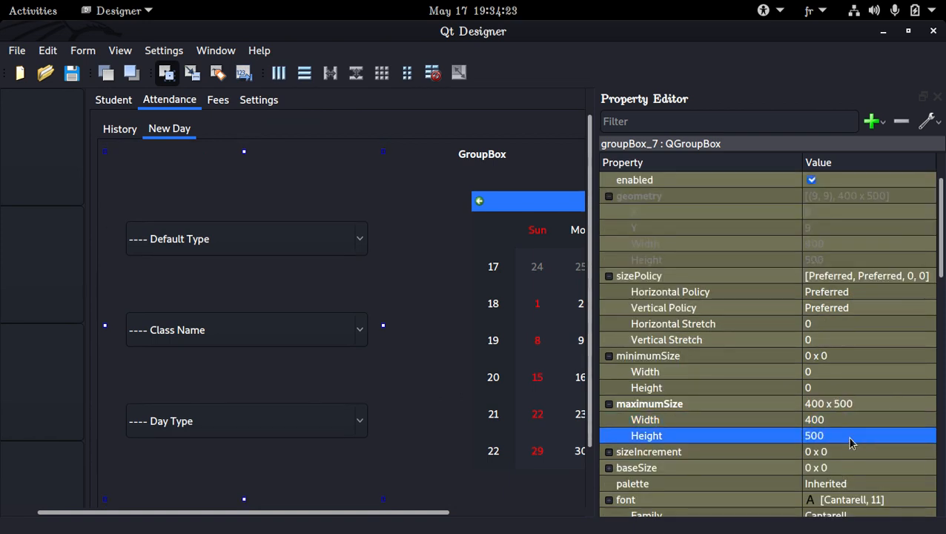
# Set the maximum height of the combo boxes' group box to 400 and save the form.
pyautogui.click(850, 438)
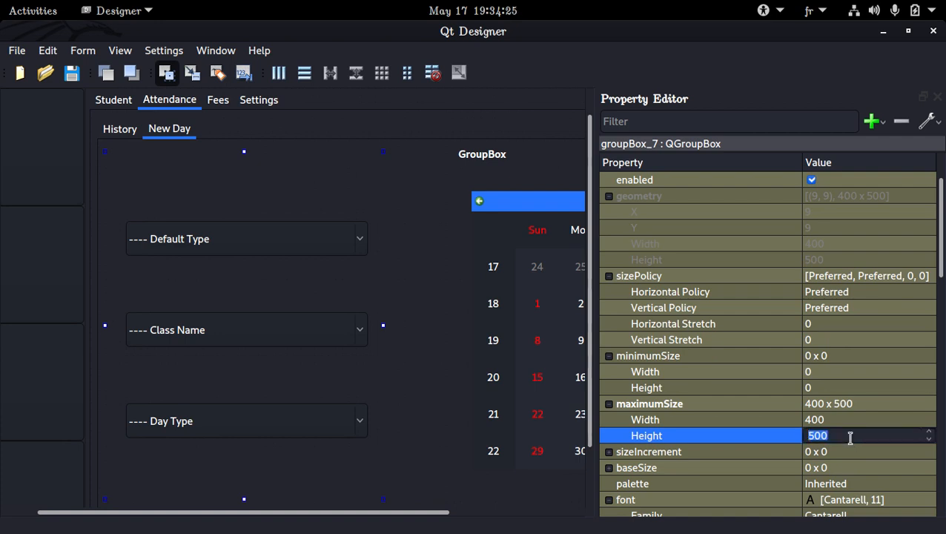
pyautogui.write('400')
pyautogui.press('Return')
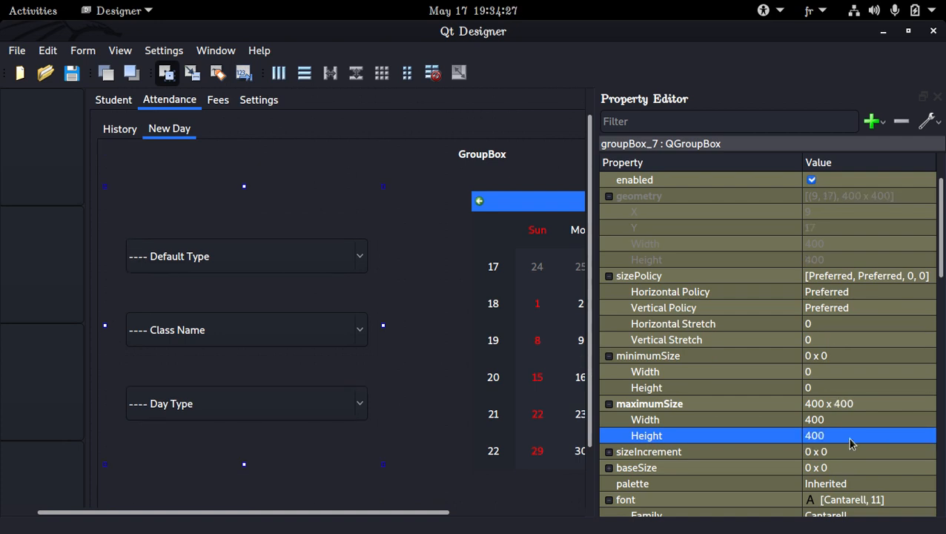
pyautogui.hotkey('ctrl', 's')
# Set the maximum height of the calendar's group box to 400.
pyautogui.click(531, 175)
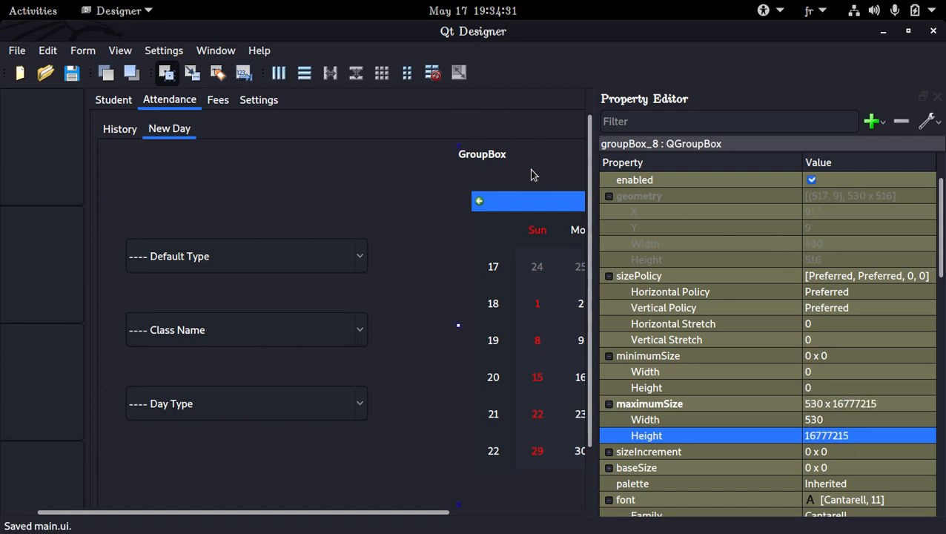
pyautogui.click(857, 437)
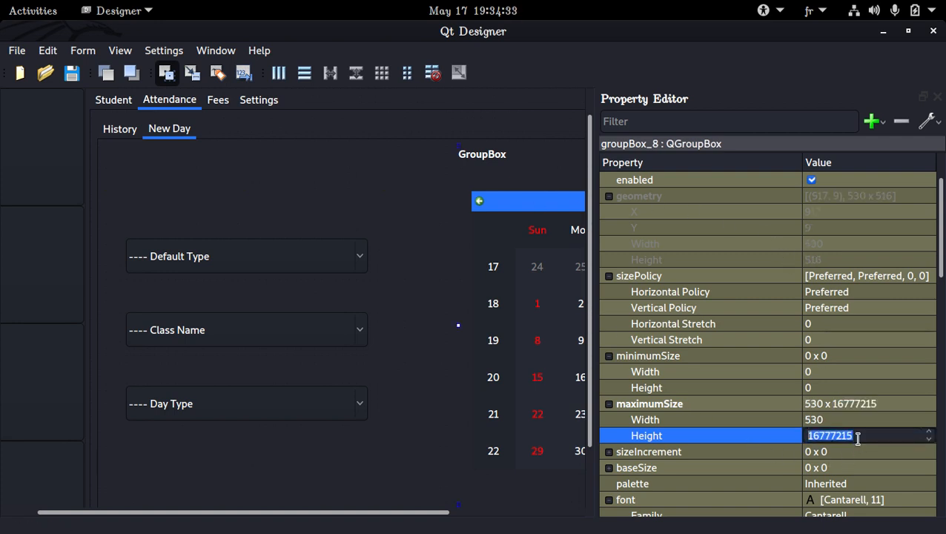
pyautogui.write('400')
pyautogui.press('Return')
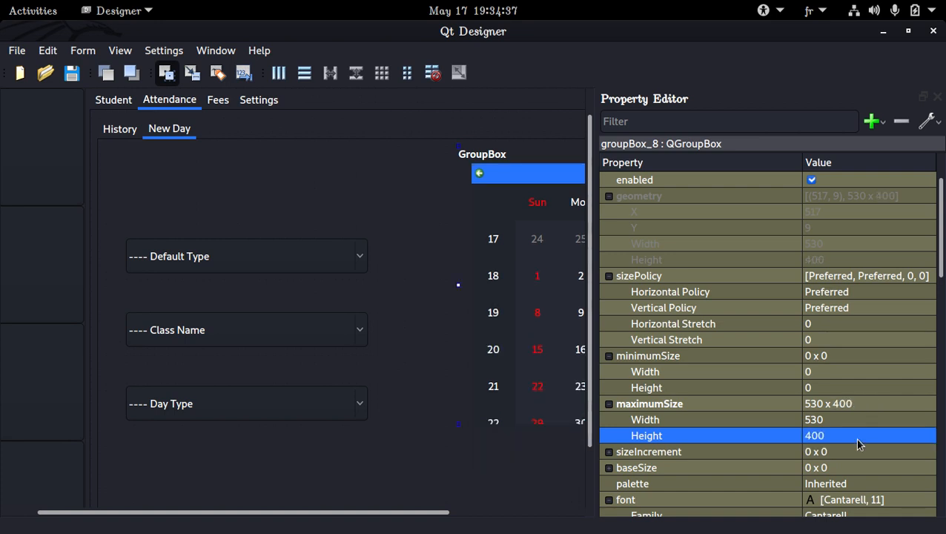
# Set the maximum height of the calendar widget on the New Day page to 380.
pyautogui.click(523, 297)
pyautogui.click(858, 438)
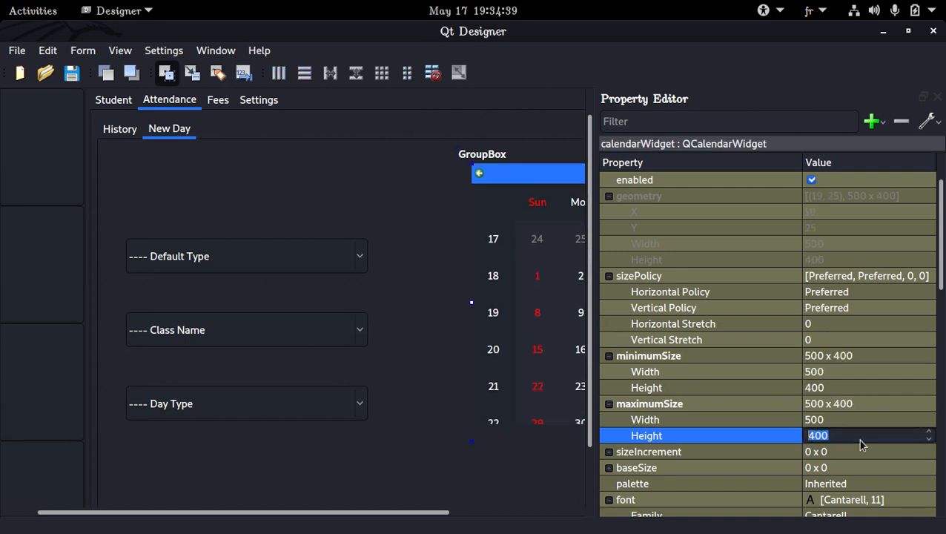
pyautogui.write('340')
pyautogui.press('BackSpace')
pyautogui.press('BackSpace')
pyautogui.write('80')
pyautogui.press('Return')
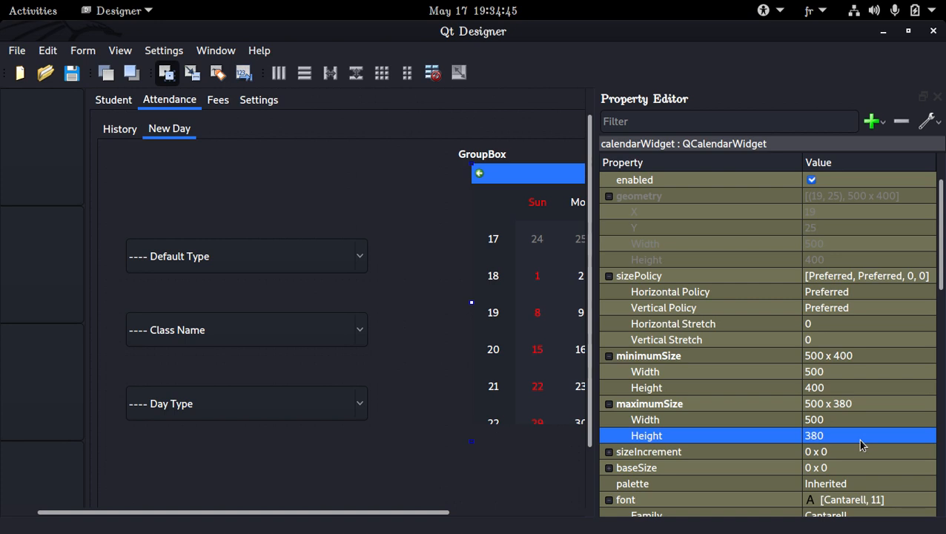
# Set the calendar widget's minimum height and minimum width to 0 and save the form.
pyautogui.click(846, 387)
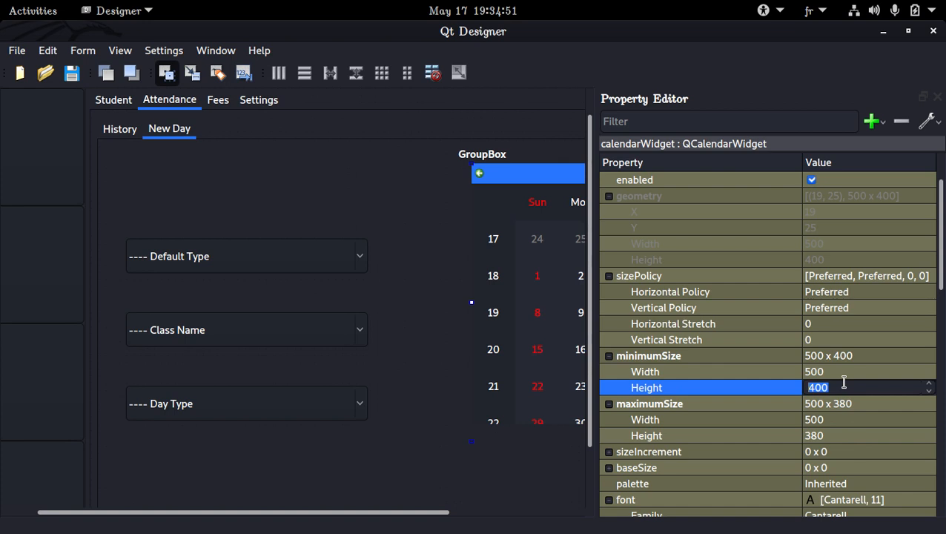
pyautogui.write('0')
pyautogui.press('Return')
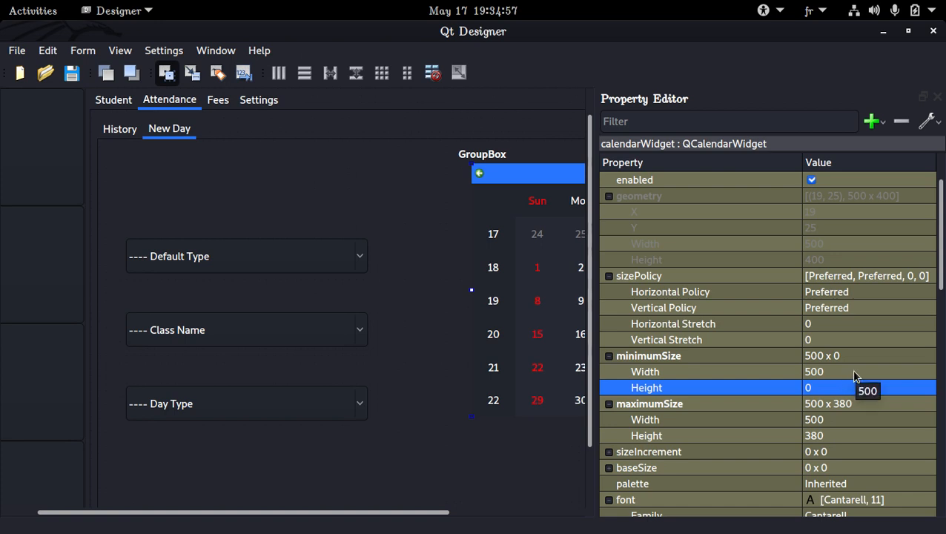
pyautogui.click(853, 373)
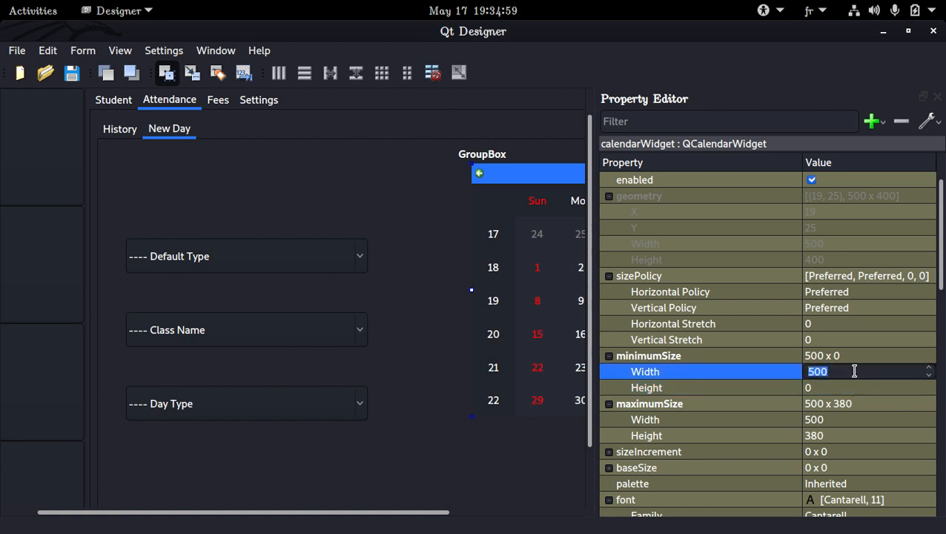
pyautogui.write('0')
pyautogui.press('Return')
pyautogui.hotkey('ctrl', 's')
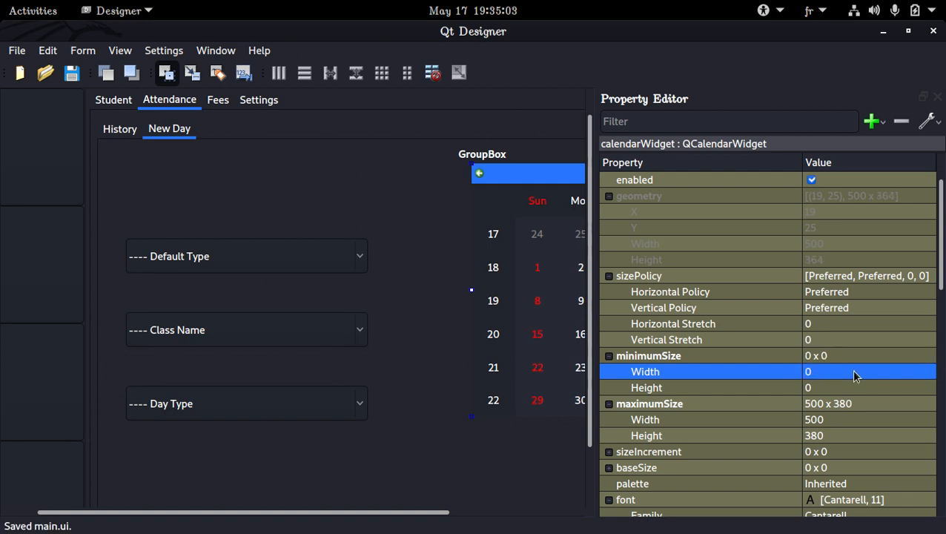
# Clear the title text of the calendar's group box.
pyautogui.click(456, 276)
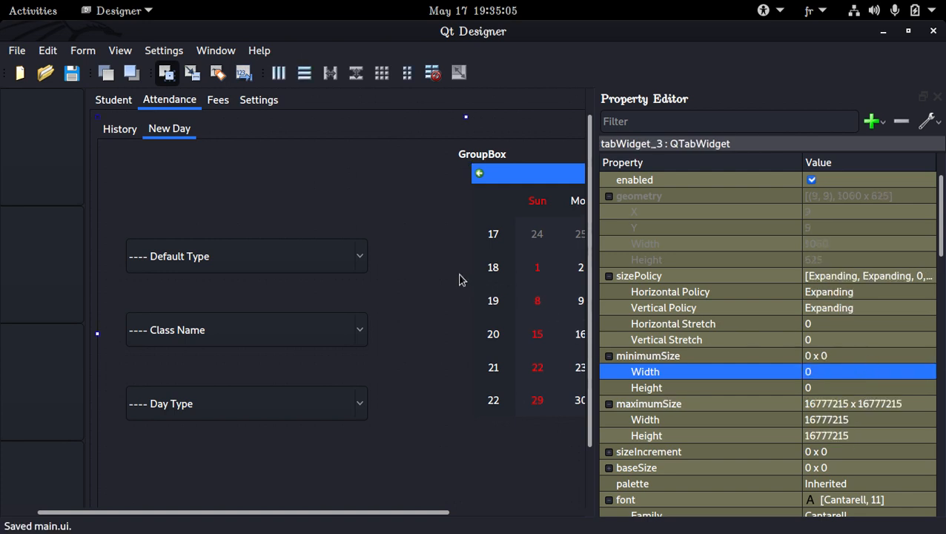
pyautogui.click(489, 249)
pyautogui.click(460, 182)
pyautogui.click(478, 169)
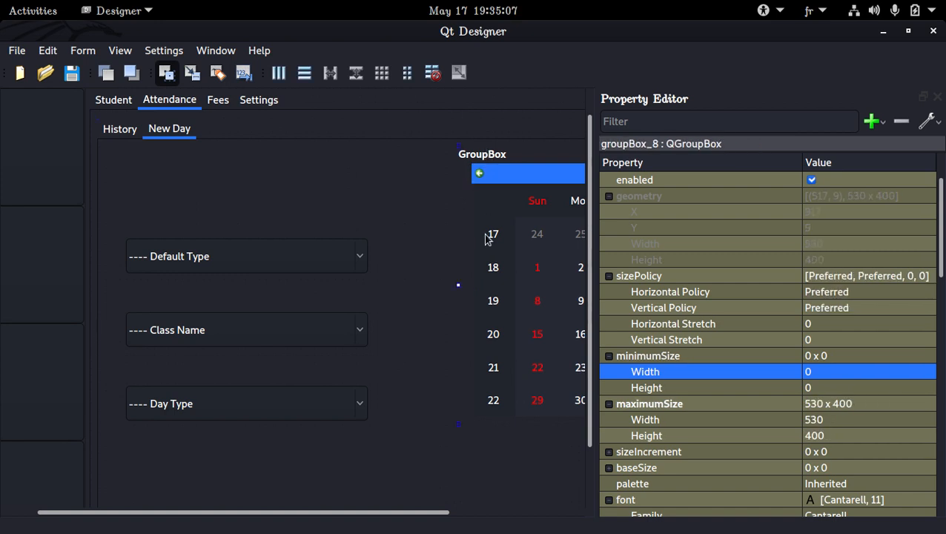
pyautogui.moveTo(439, 512); pyautogui.dragTo(576, 524)
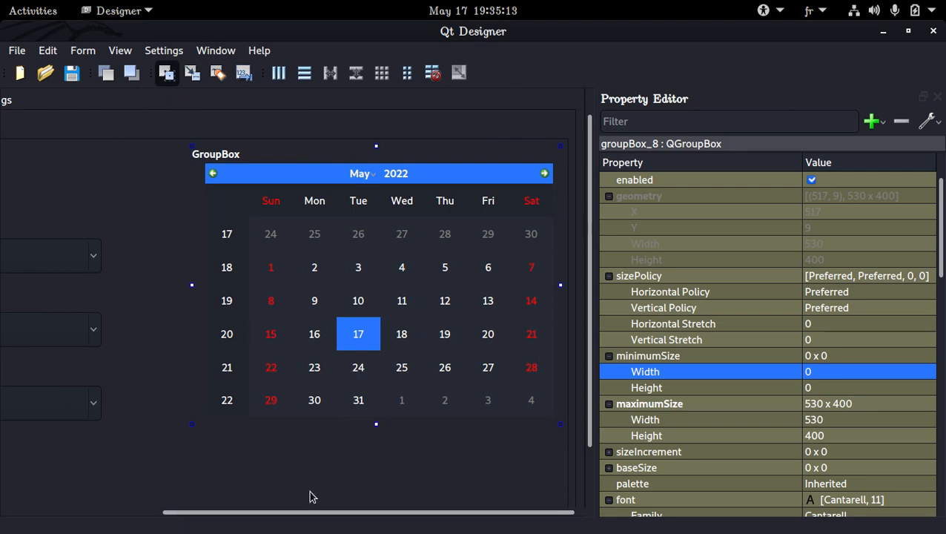
pyautogui.doubleClick(232, 156)
pyautogui.press('BackSpace')
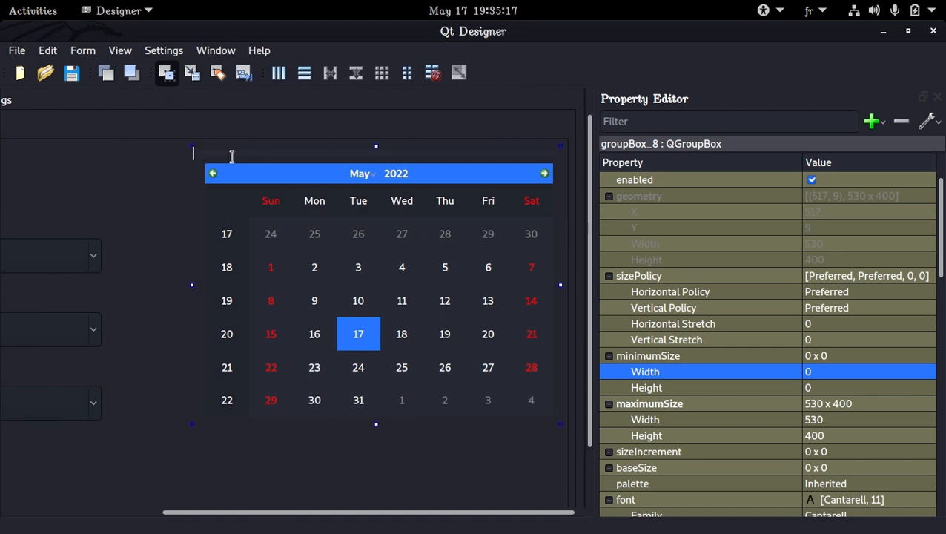
pyautogui.press('Return')
# Examine the placement and properties of the two group boxes and the tab widget enclosing the New Day page.
pyautogui.moveTo(267, 516); pyautogui.dragTo(184, 506)
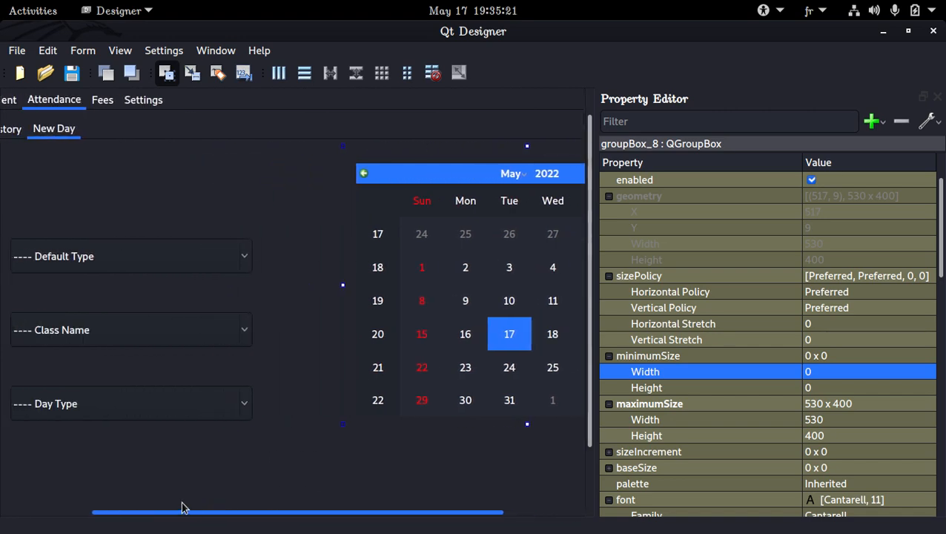
pyautogui.click(127, 502)
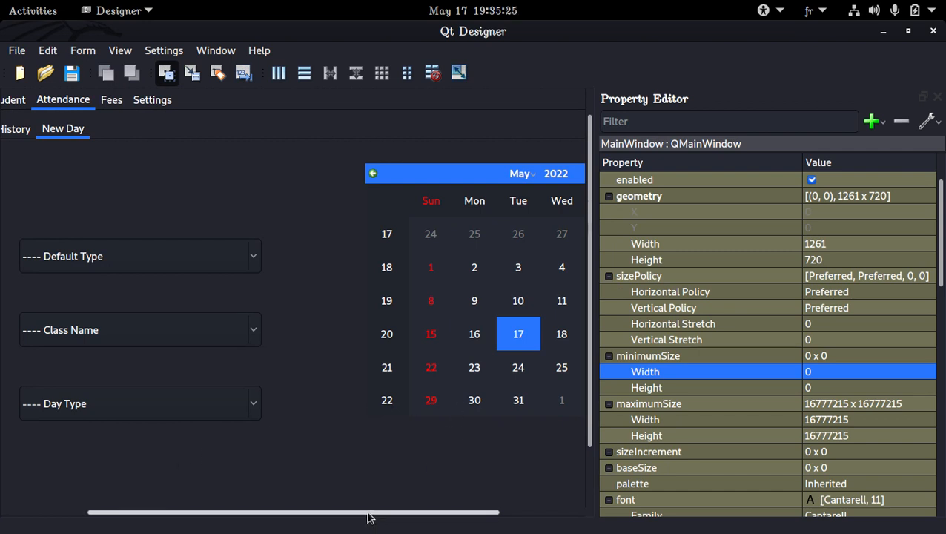
pyautogui.moveTo(370, 518); pyautogui.dragTo(317, 517)
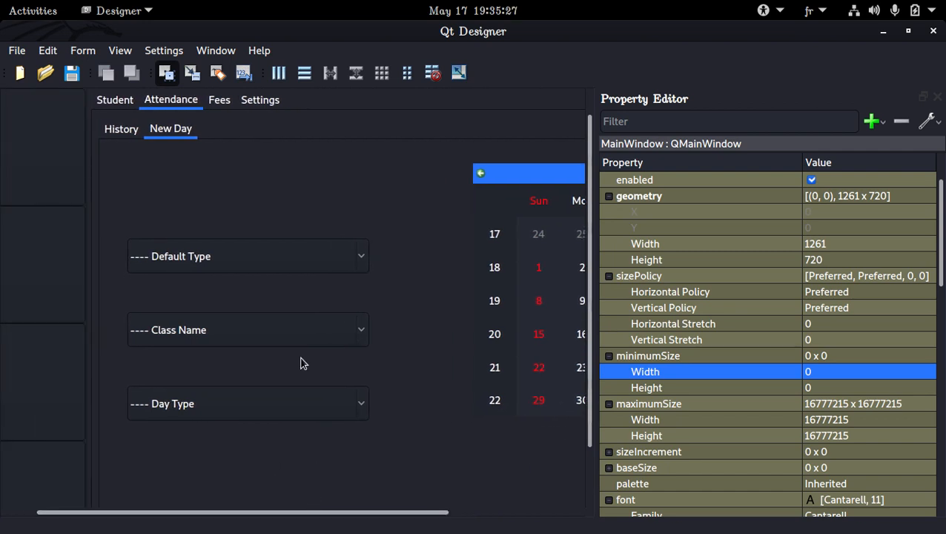
pyautogui.scroll(1, 302, 363)
pyautogui.click(395, 212)
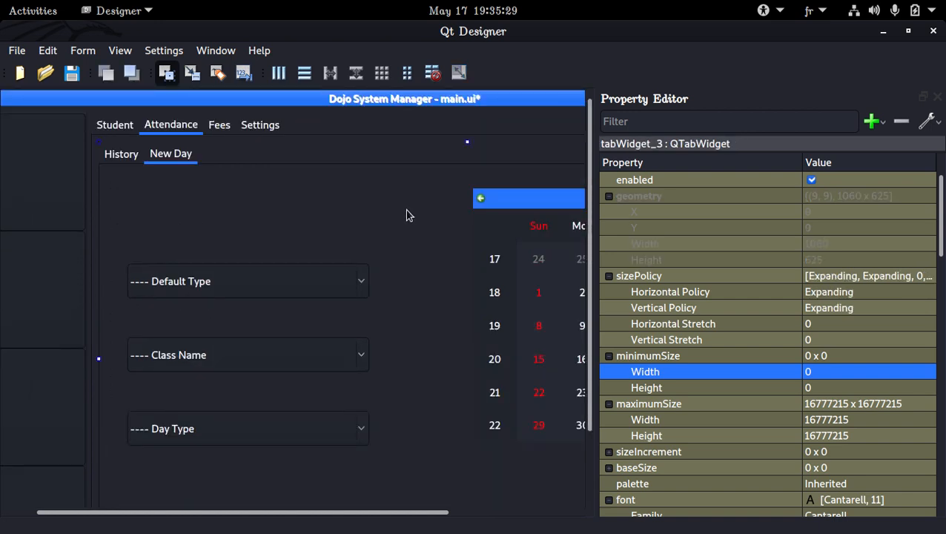
pyautogui.click(250, 236)
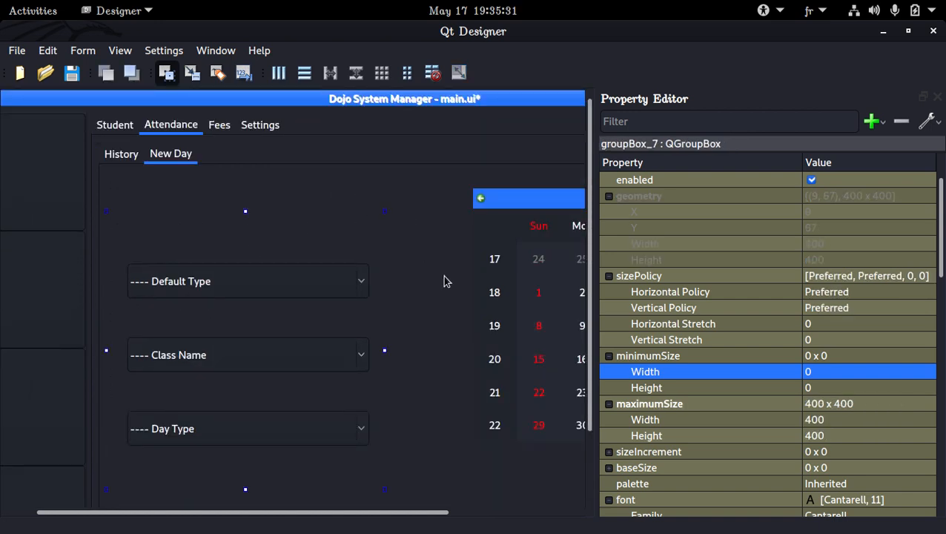
pyautogui.click(448, 244)
pyautogui.scroll(-1, 397, 247)
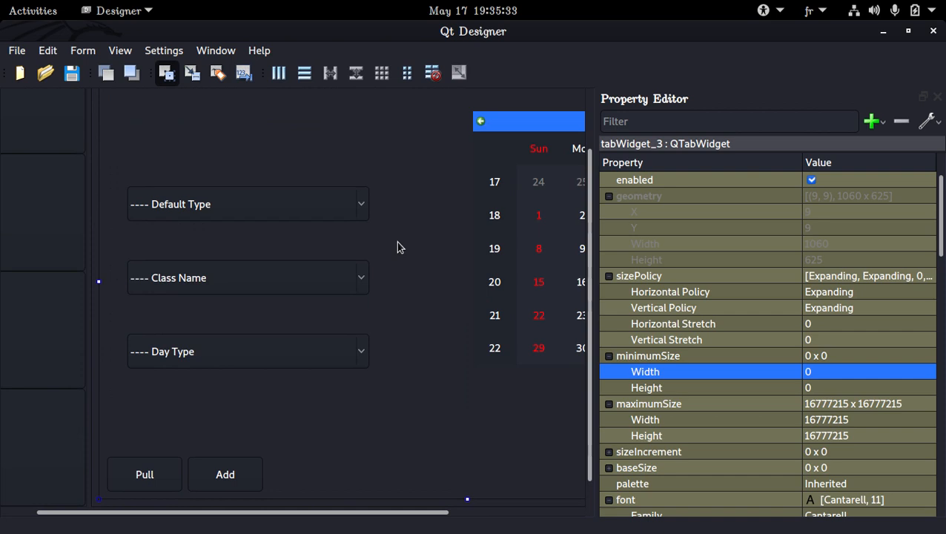
pyautogui.click(323, 150)
pyautogui.scroll(1, 382, 159)
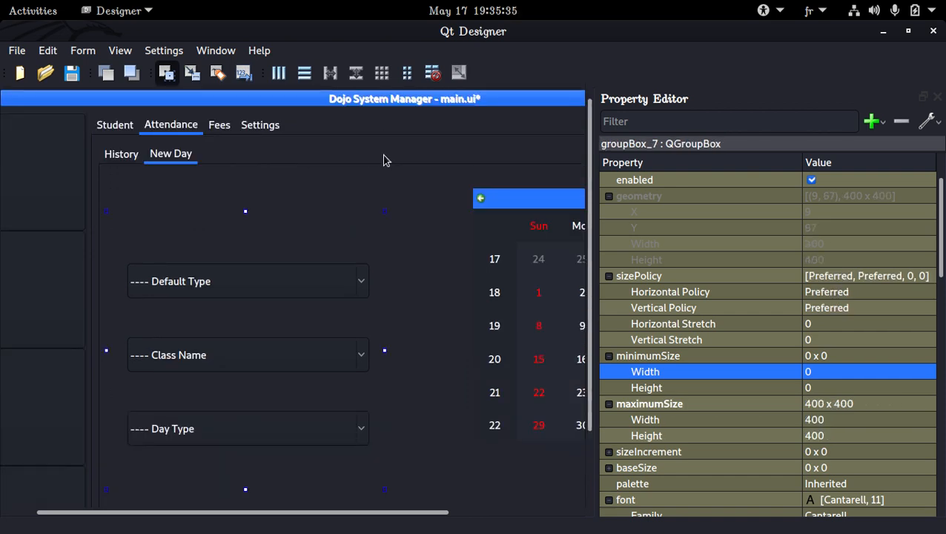
pyautogui.click(481, 211)
pyautogui.click(439, 205)
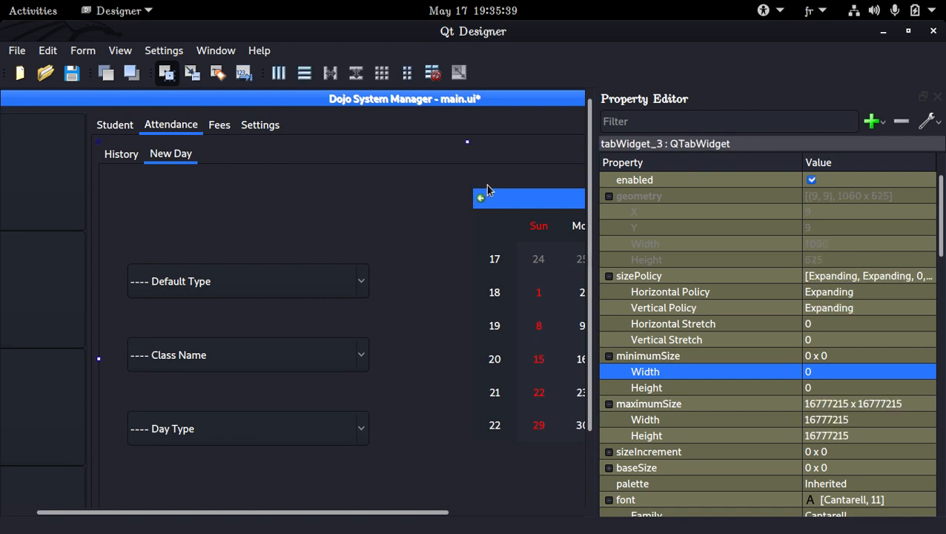
pyautogui.click(503, 178)
pyautogui.keyDown('ctrl'); pyautogui.click(344, 186); pyautogui.keyUp('ctrl')
pyautogui.keyDown('ctrl'); pyautogui.click(281, 191); pyautogui.keyUp('ctrl')
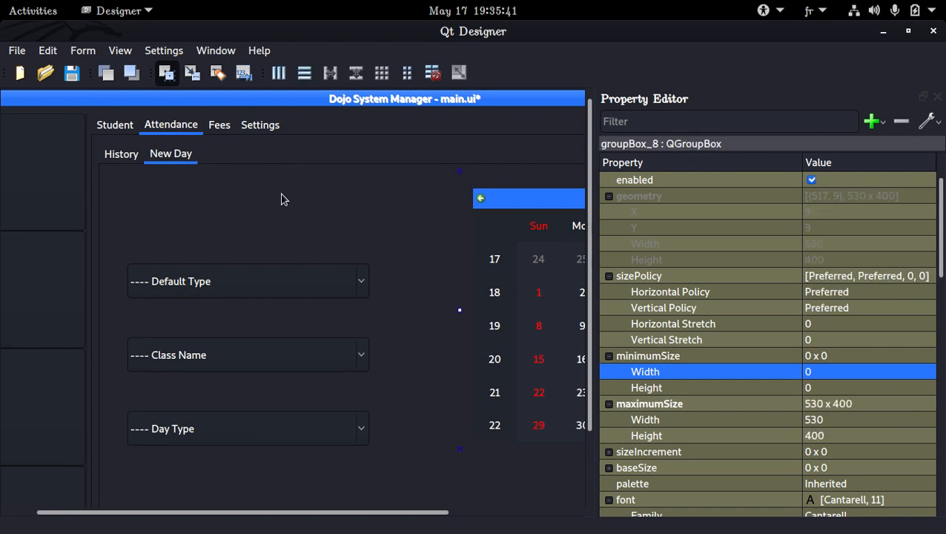
pyautogui.keyDown('ctrl'); pyautogui.click(267, 213); pyautogui.keyUp('ctrl')
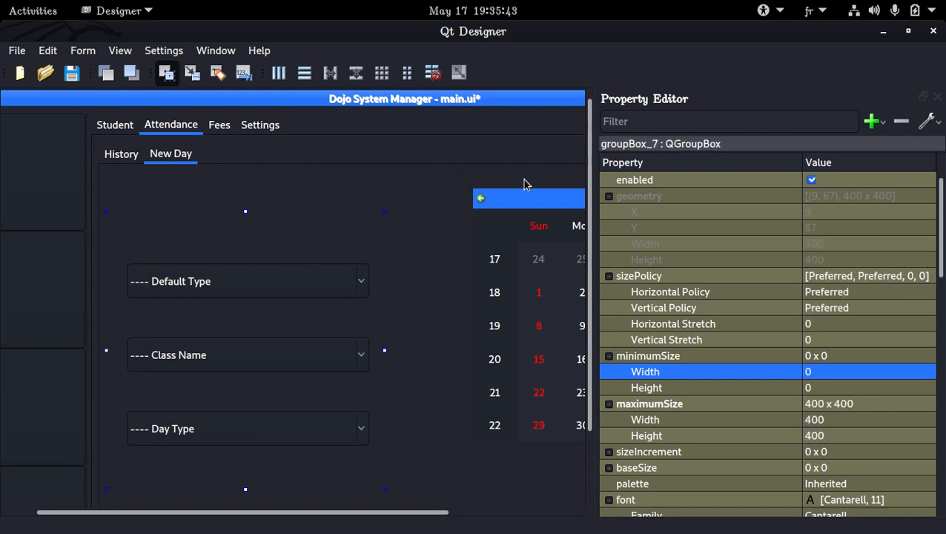
pyautogui.click(337, 188)
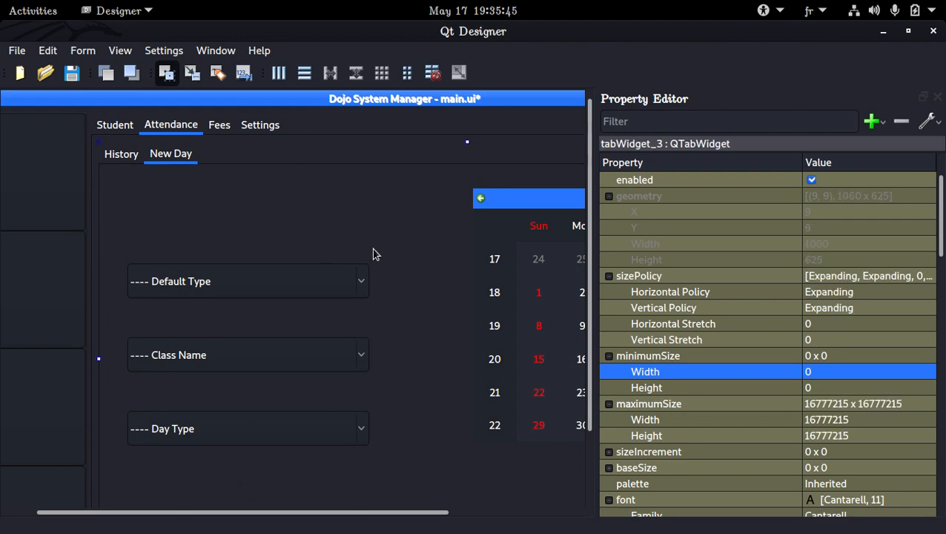
pyautogui.scroll(-15, 667, 223)
pyautogui.scroll(-1, 669, 213)
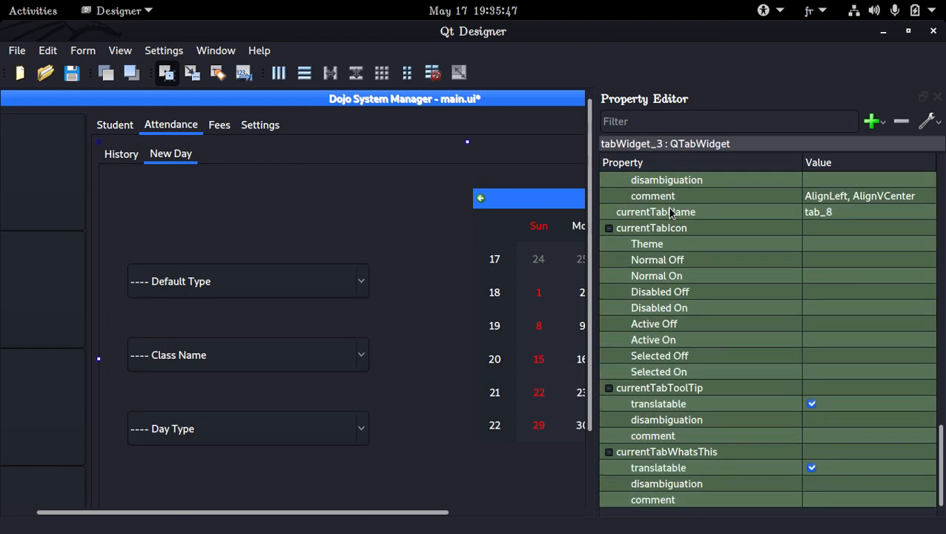
# Set the left layout margin of the combo boxes' group box to 0.
pyautogui.click(289, 250)
pyautogui.scroll(-6, 729, 270)
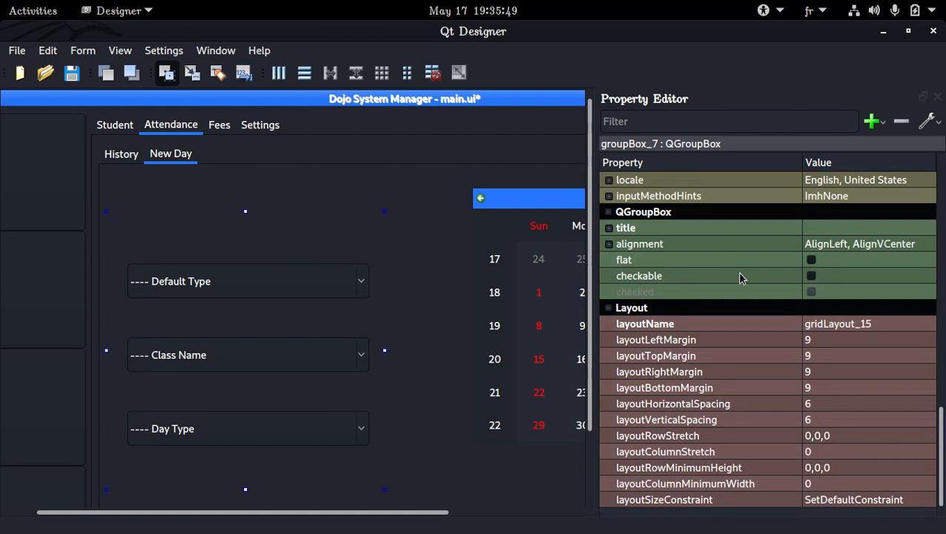
pyautogui.click(827, 339)
pyautogui.scroll(20, 827, 339)
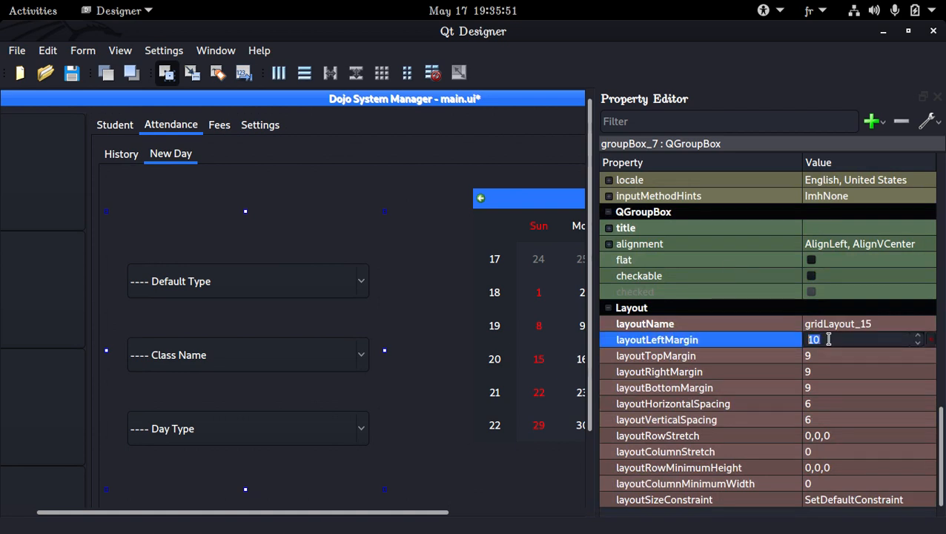
pyautogui.scroll(20, 826, 337)
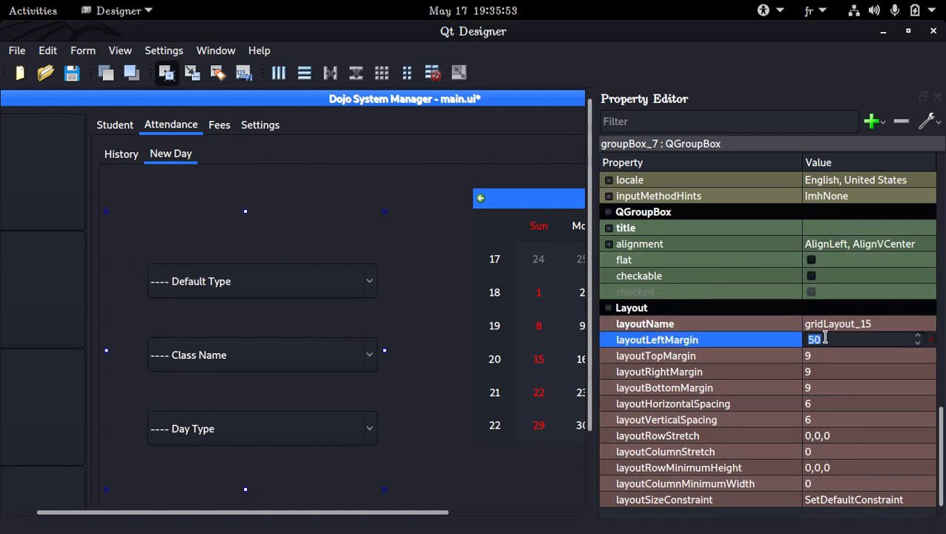
pyautogui.scroll(-20, 825, 338)
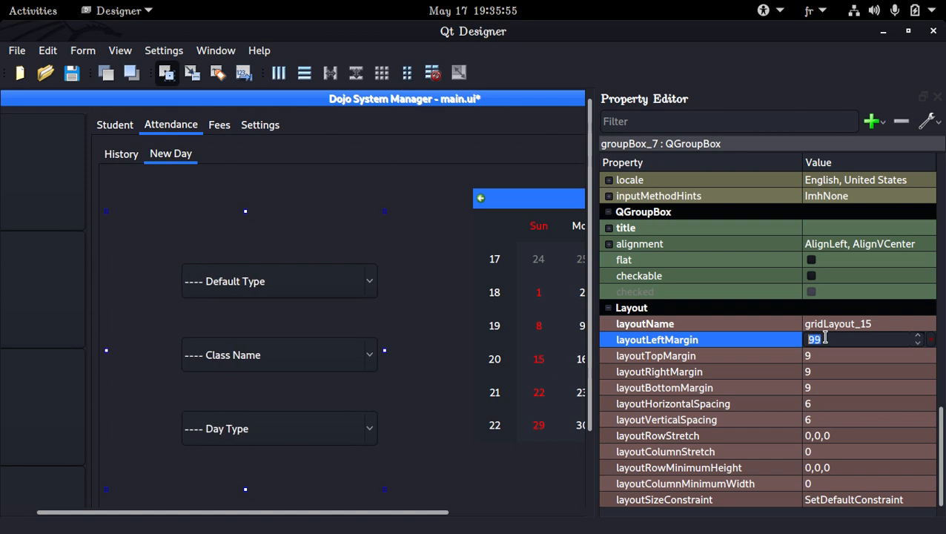
pyautogui.scroll(-20, 825, 337)
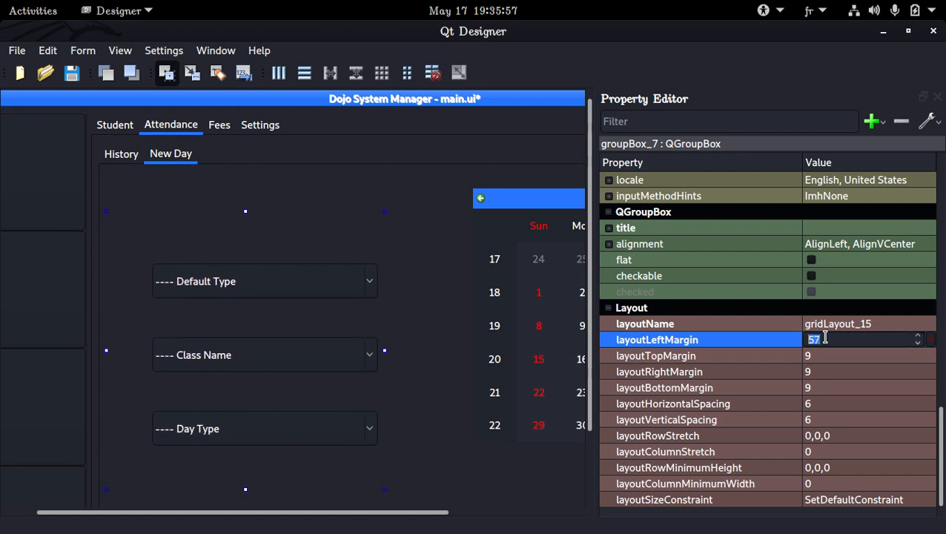
pyautogui.scroll(-15, 825, 337)
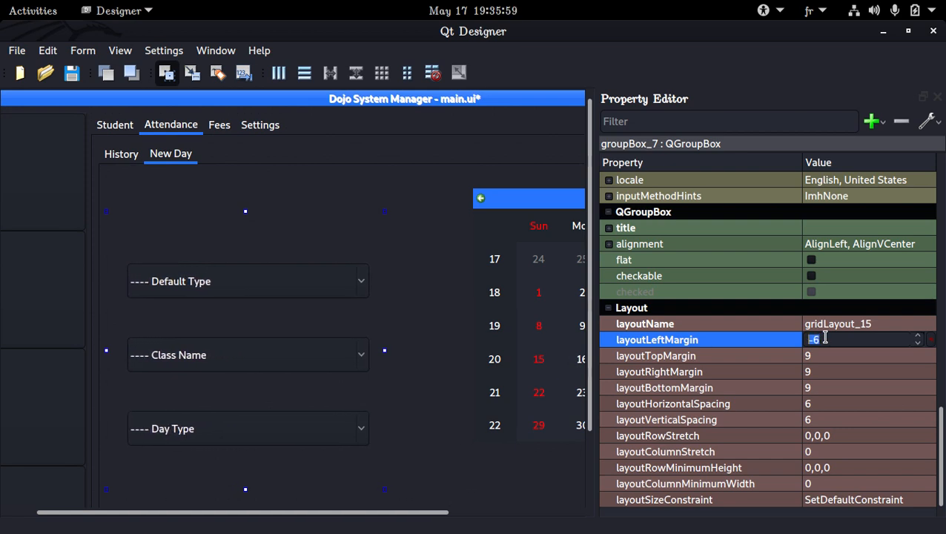
pyautogui.scroll(20, 825, 338)
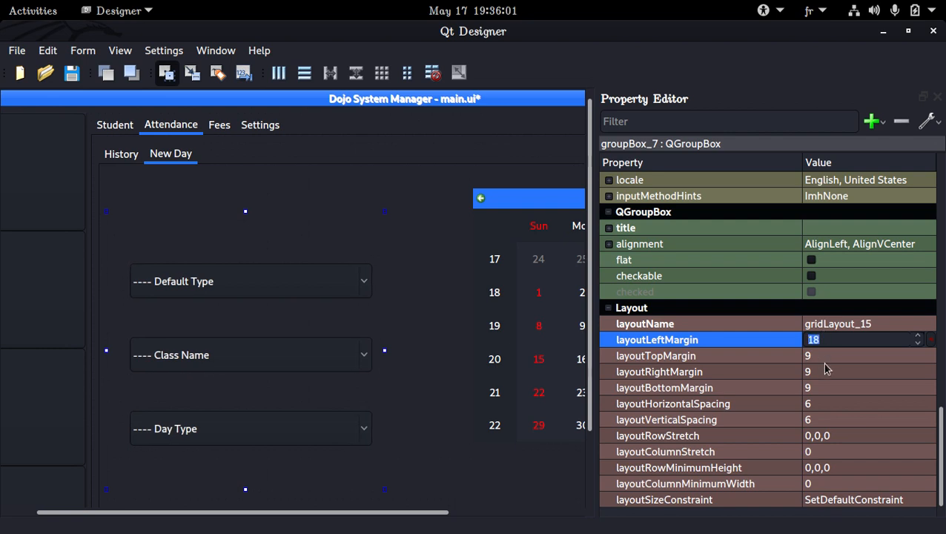
pyautogui.write('0')
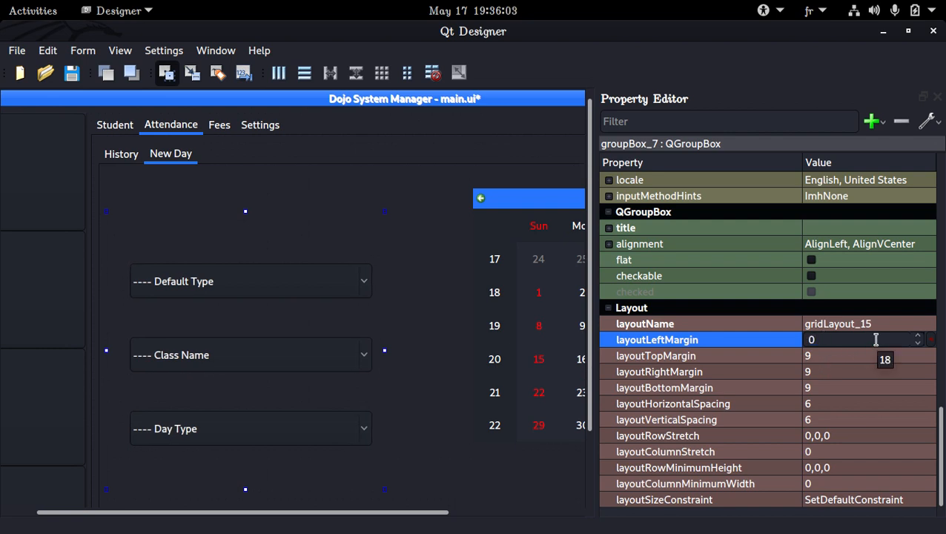
pyautogui.press('Return')
# Set the top, right and bottom layout margins of the combo boxes' group box to 0.
pyautogui.click(881, 352)
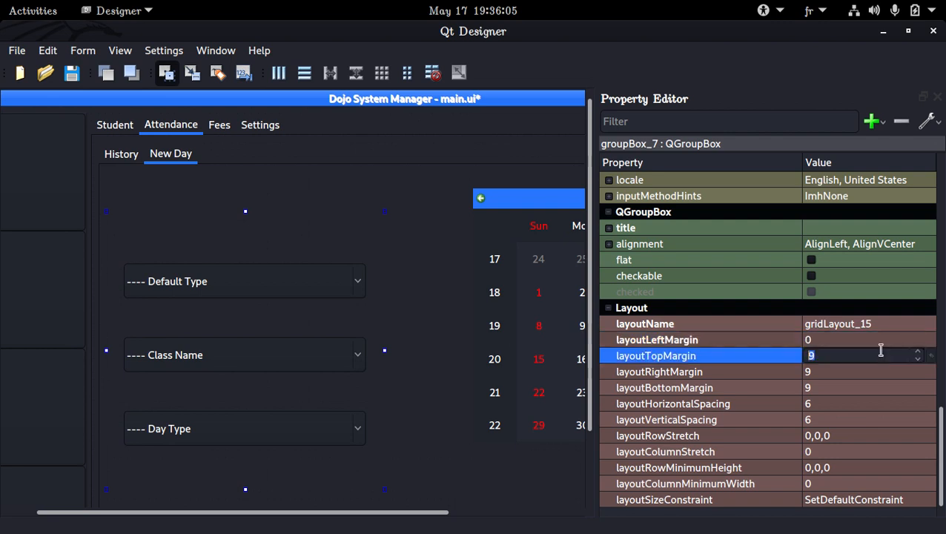
pyautogui.write('0')
pyautogui.click(853, 372)
pyautogui.write('0')
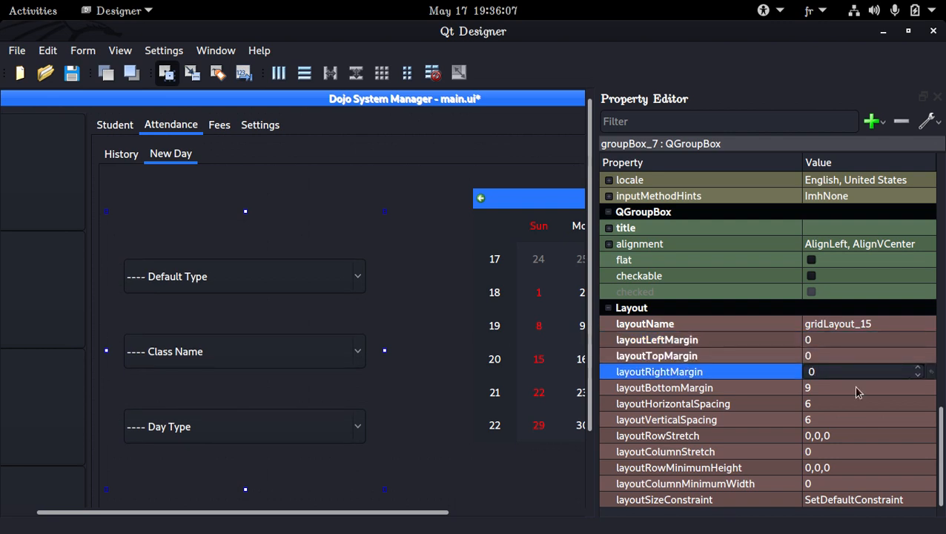
pyautogui.click(855, 389)
pyautogui.write('0')
# Set the horizontal and vertical layout spacing of the combo boxes' group box to 0.
pyautogui.click(855, 409)
pyautogui.write('0')
pyautogui.click(859, 419)
pyautogui.write('0')
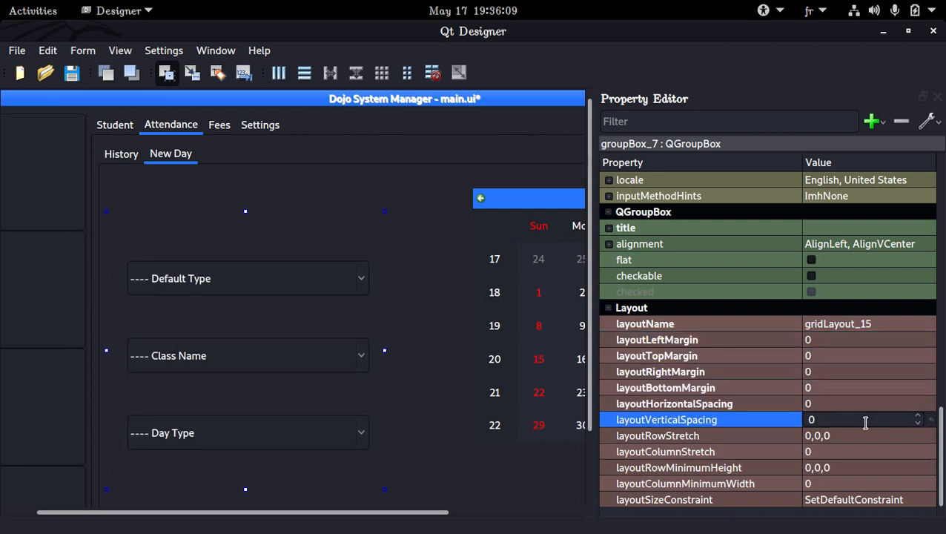
pyautogui.scroll(-2, 866, 421)
pyautogui.write('0')
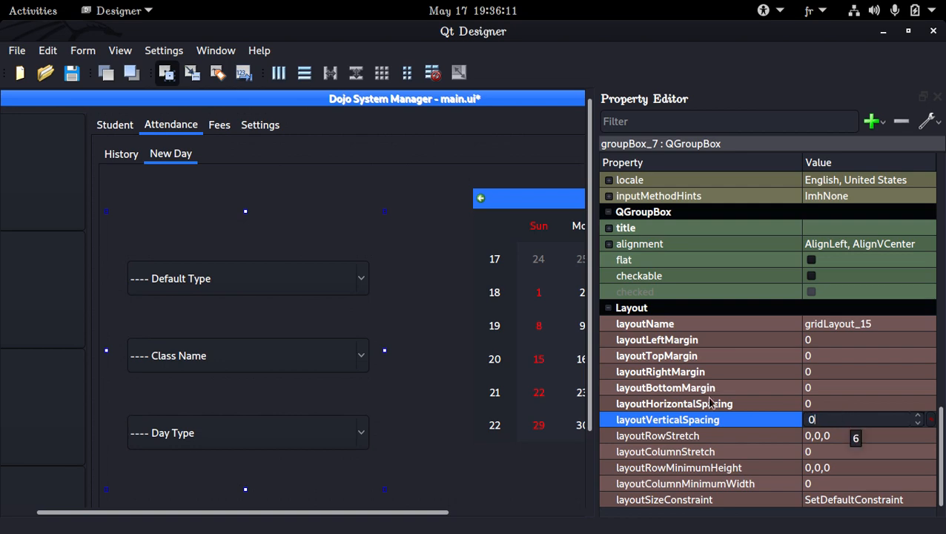
pyautogui.click(658, 373)
pyautogui.click(484, 268)
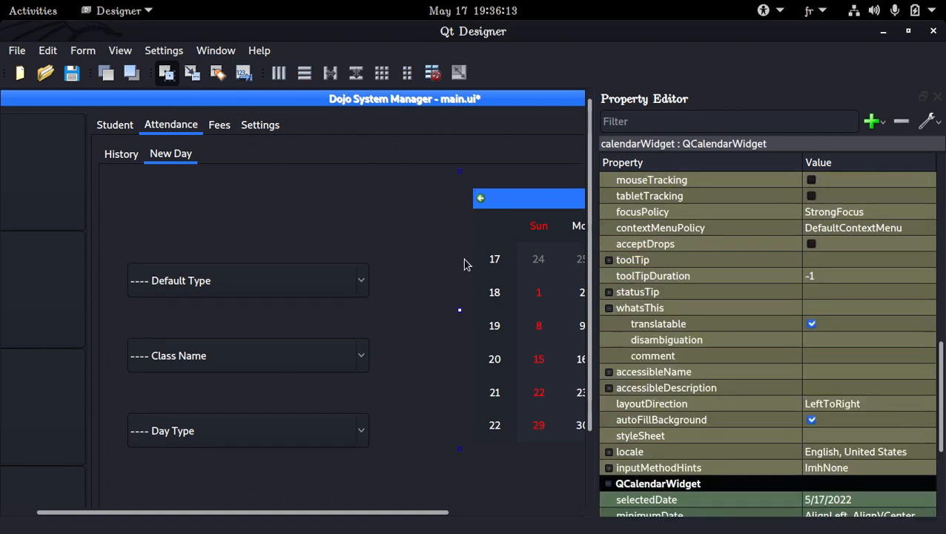
# Set the left, top, right and bottom layout margins of the calendar's group box to 0.
pyautogui.click(465, 266)
pyautogui.click(844, 339)
pyautogui.write('0')
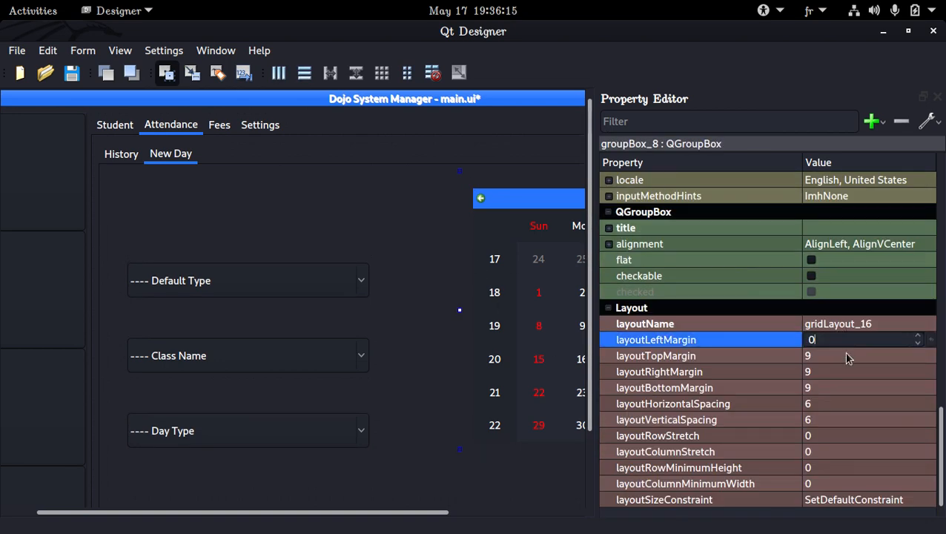
pyautogui.click(847, 356)
pyautogui.write('0')
pyautogui.click(845, 371)
pyautogui.write('0')
pyautogui.click(846, 387)
pyautogui.write('0')
# Set the horizontal and vertical layout spacing of the calendar's group box to 0.
pyautogui.click(850, 403)
pyautogui.write('0')
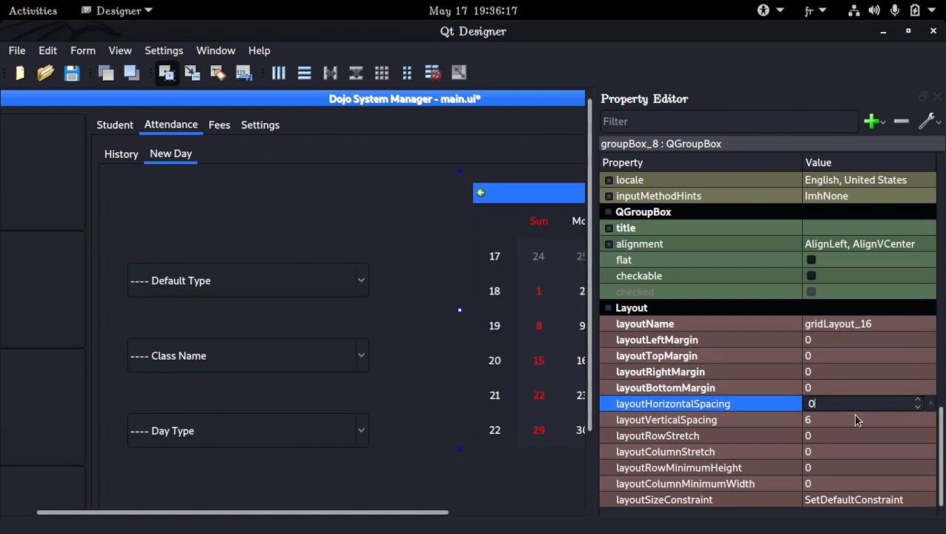
pyautogui.click(856, 420)
pyautogui.write('0')
pyautogui.click(859, 436)
pyautogui.write('0')
pyautogui.click(860, 451)
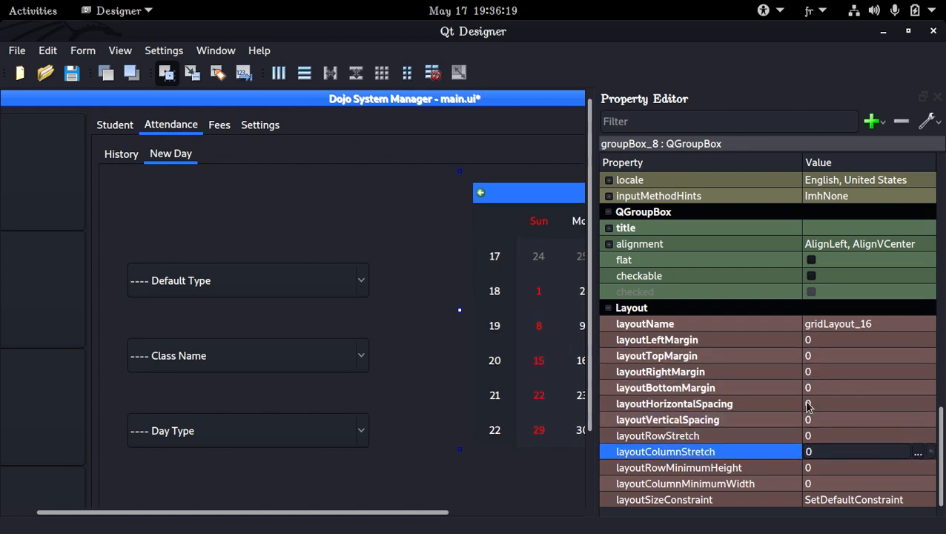
pyautogui.press('Return')
# Examine the calendar's group box, the combo boxes' group box and the enclosing tab widget on the New Day page.
pyautogui.scroll(-2, 478, 253)
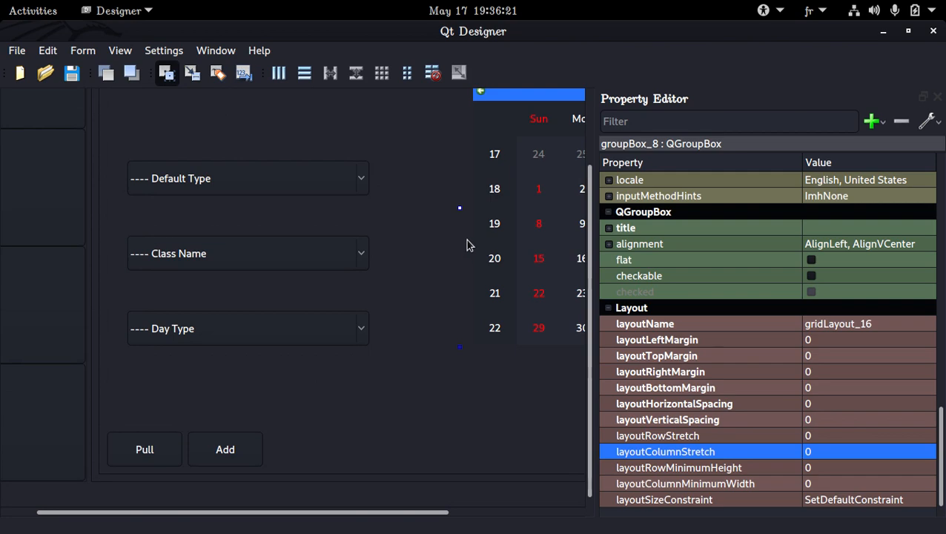
pyautogui.scroll(2, 445, 235)
pyautogui.click(423, 226)
pyautogui.click(502, 181)
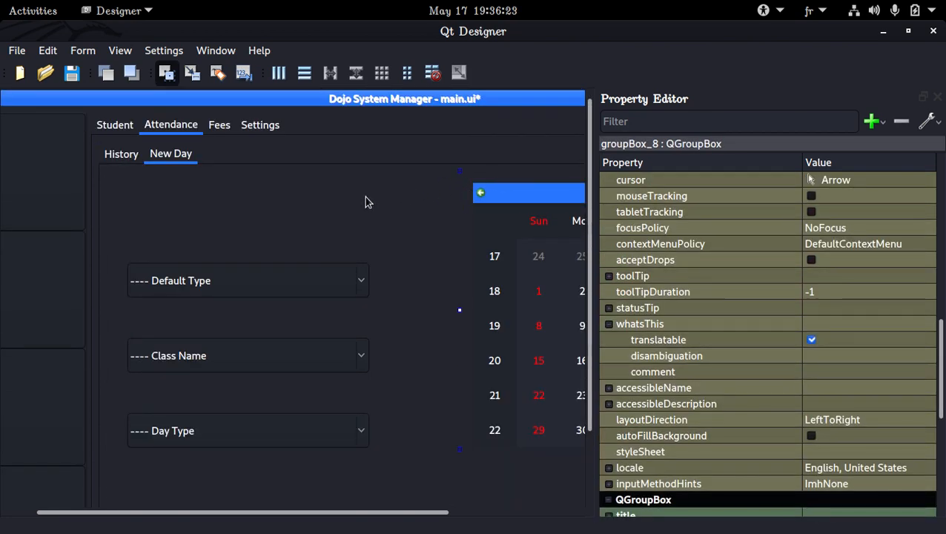
pyautogui.click(330, 206)
pyautogui.scroll(-10, 713, 229)
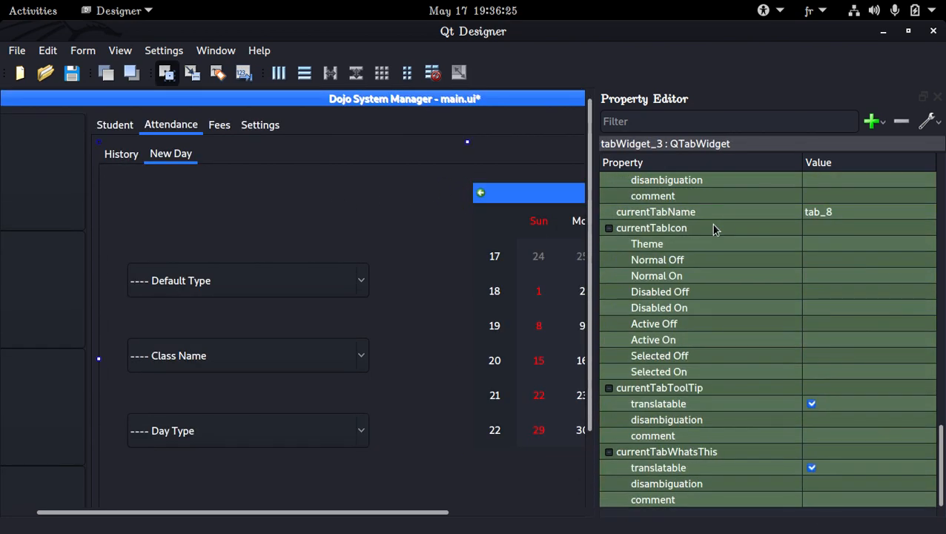
pyautogui.scroll(4, 713, 228)
pyautogui.click(481, 216)
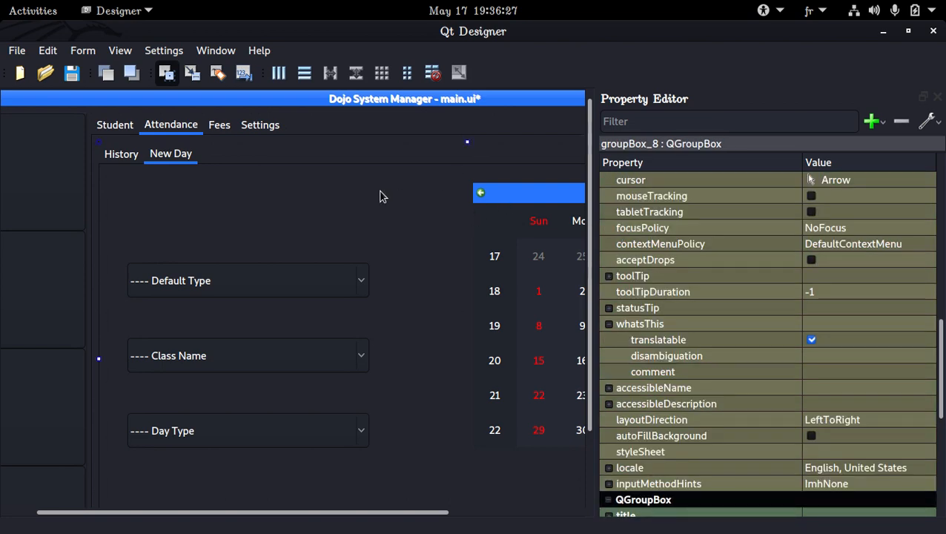
pyautogui.click(333, 213)
pyautogui.click(299, 220)
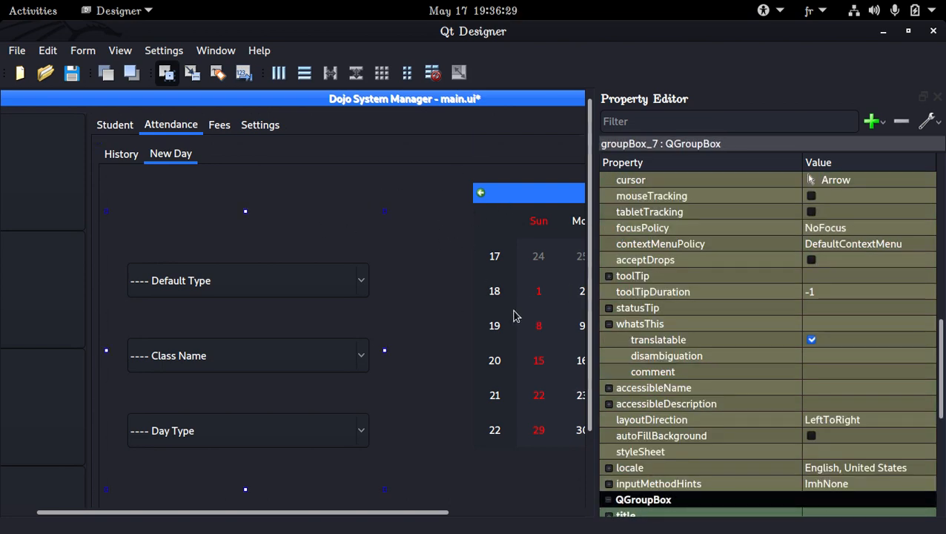
# Save main.ui and close Qt Designer.
pyautogui.hotkey('ctrl', 's')
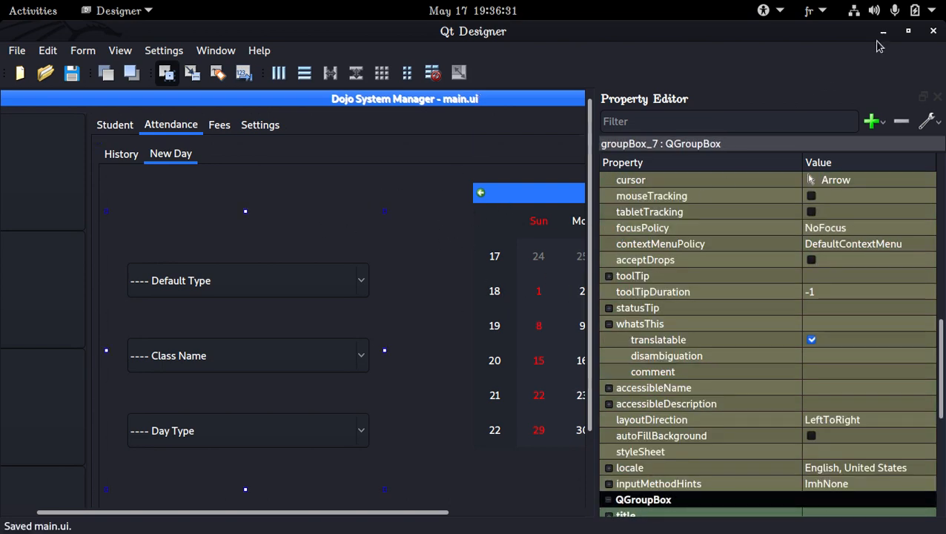
pyautogui.click(933, 30)
# Run python3 -B index.py in the cleared terminal and show the attendance page of the launched application.
pyautogui.write('clear')
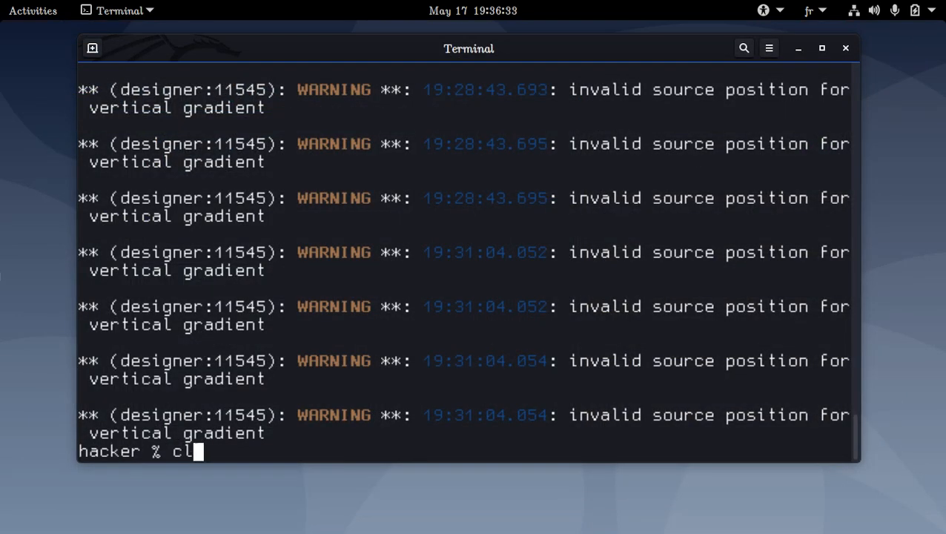
pyautogui.press('Return')
pyautogui.press('Up')
pyautogui.press('Up')
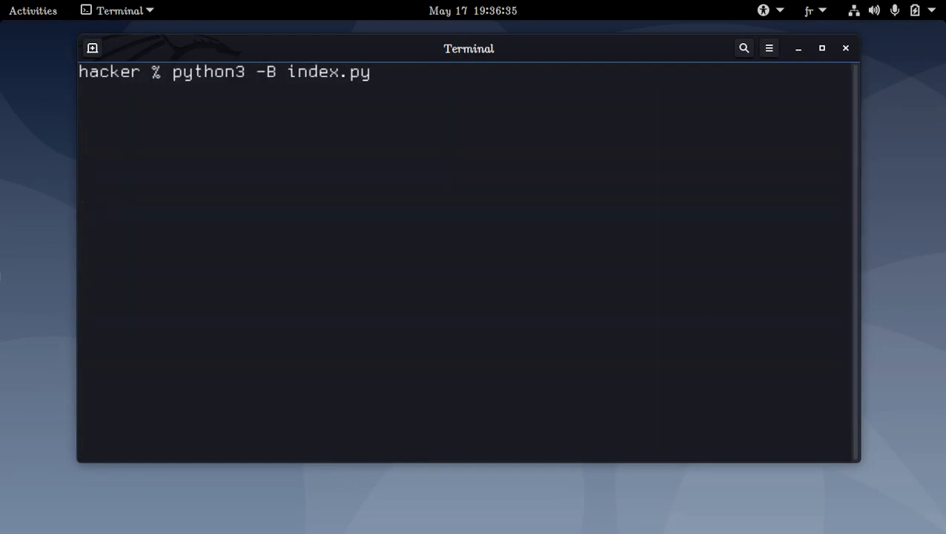
pyautogui.press('Return')
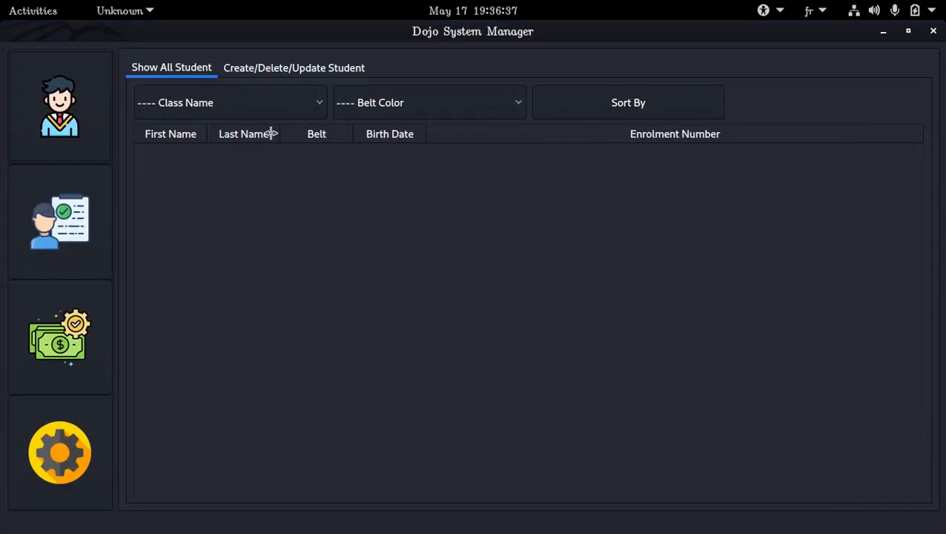
pyautogui.click(103, 213)
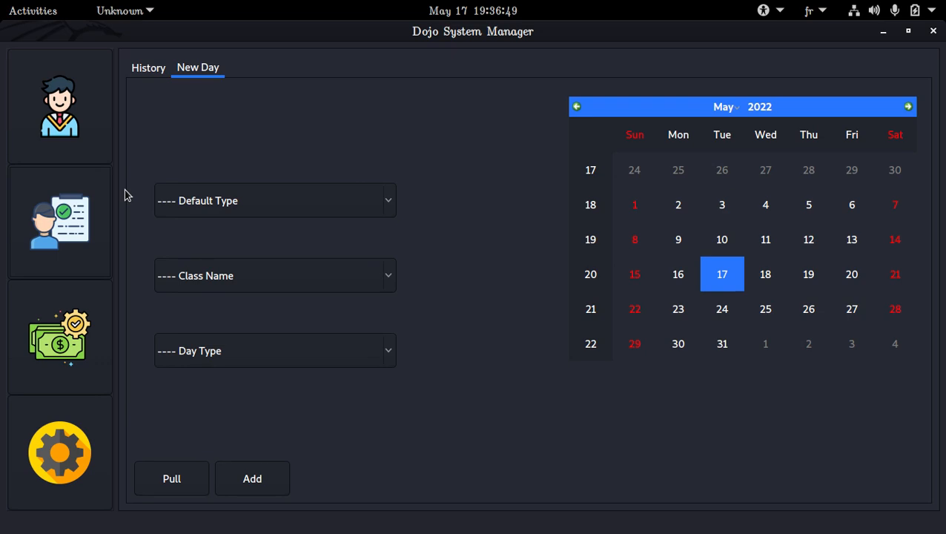
pyautogui.click(33, 10)
pyautogui.click(259, 184)
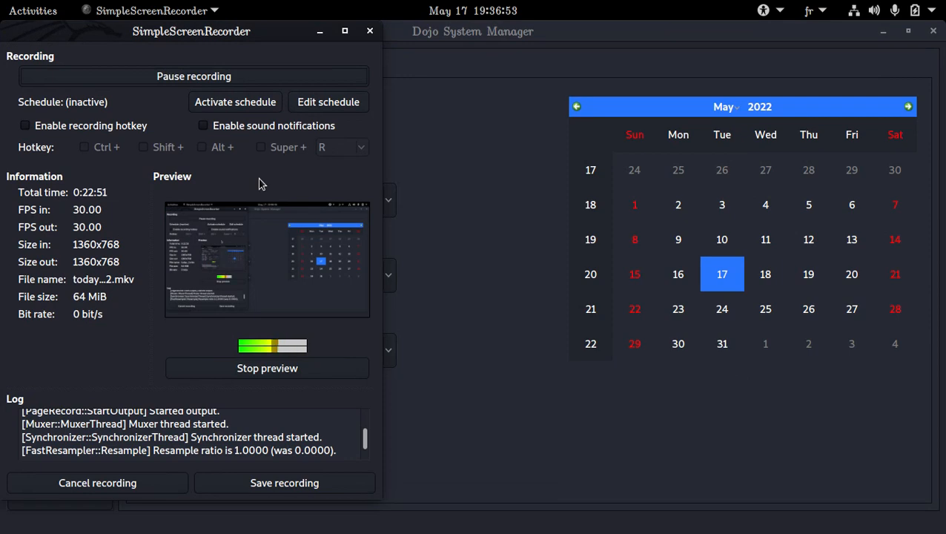
pyautogui.click(317, 31)
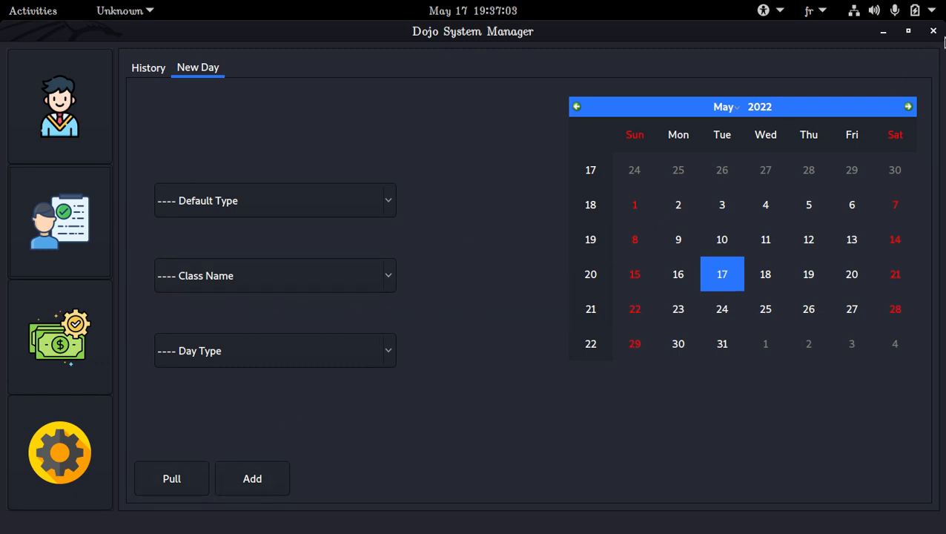
# Close the running Dojo System Manager and reopen main.ui in Qt Designer from the terminal.
pyautogui.click(933, 31)
pyautogui.write('clear')
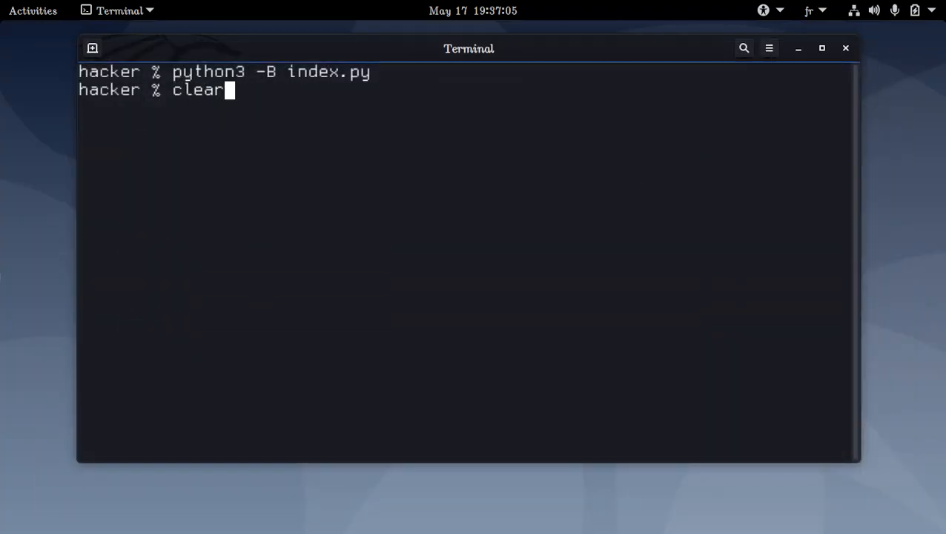
pyautogui.press('Up')
pyautogui.press('Return')
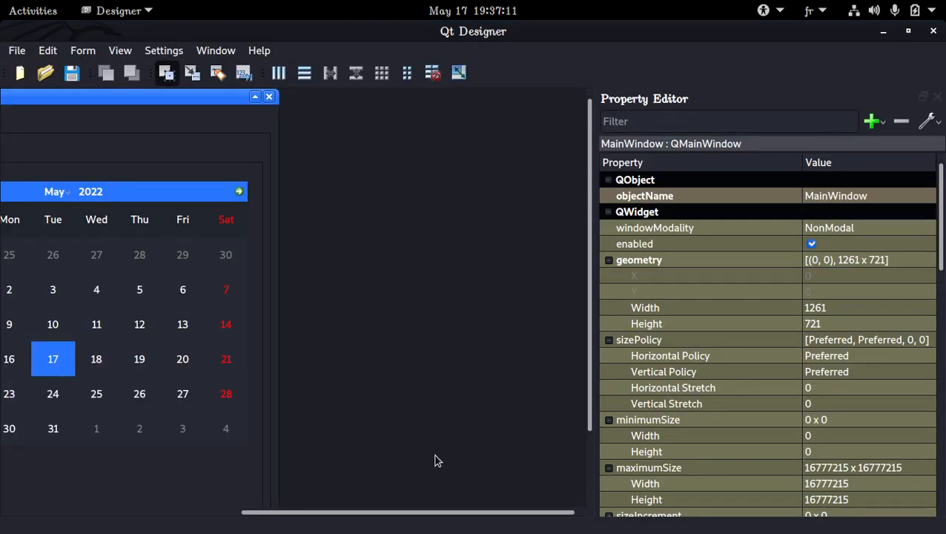
# Set the minimum width of both the Pull and Add buttons on the New Day page to 250.
pyautogui.moveTo(458, 512); pyautogui.dragTo(280, 531)
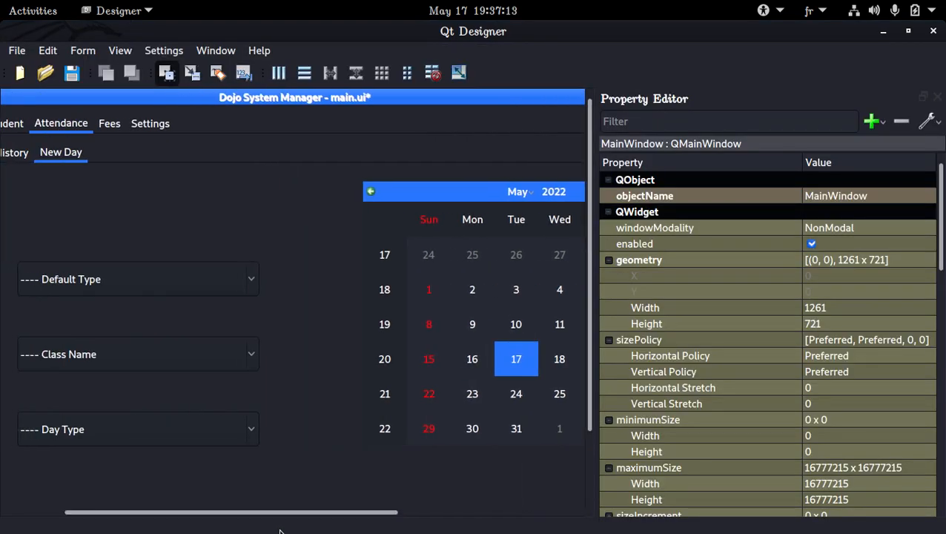
pyautogui.scroll(-3, 298, 391)
pyautogui.click(131, 456)
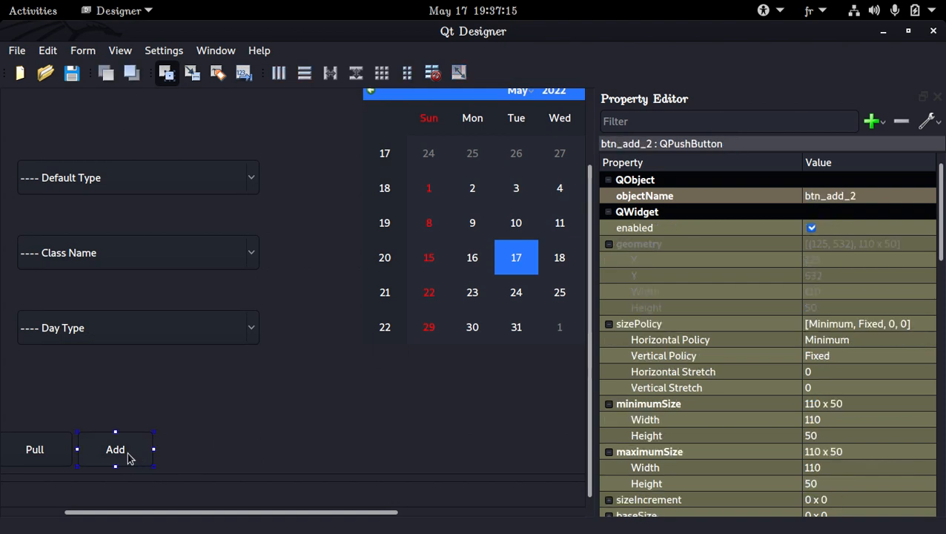
pyautogui.keyDown('ctrl'); pyautogui.click(59, 455); pyautogui.keyUp('ctrl')
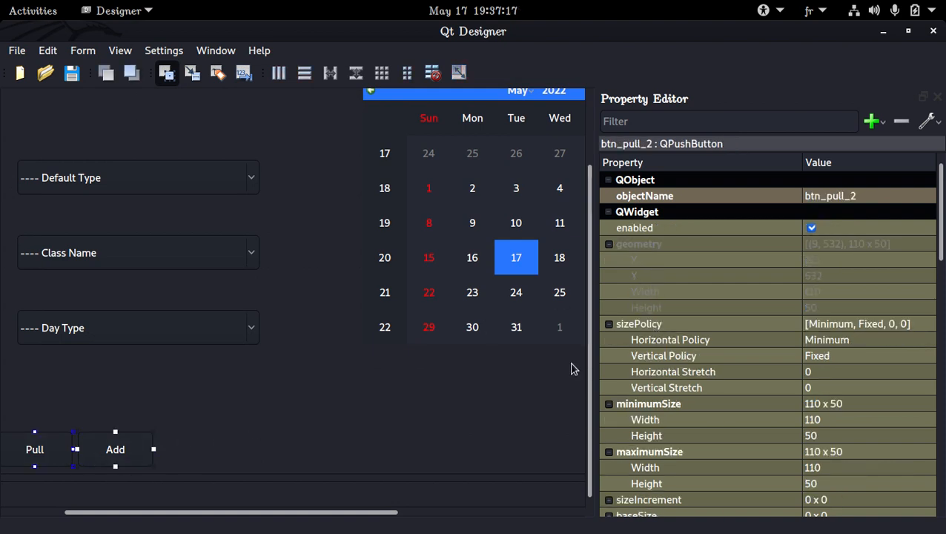
pyautogui.moveTo(258, 513); pyautogui.dragTo(215, 511)
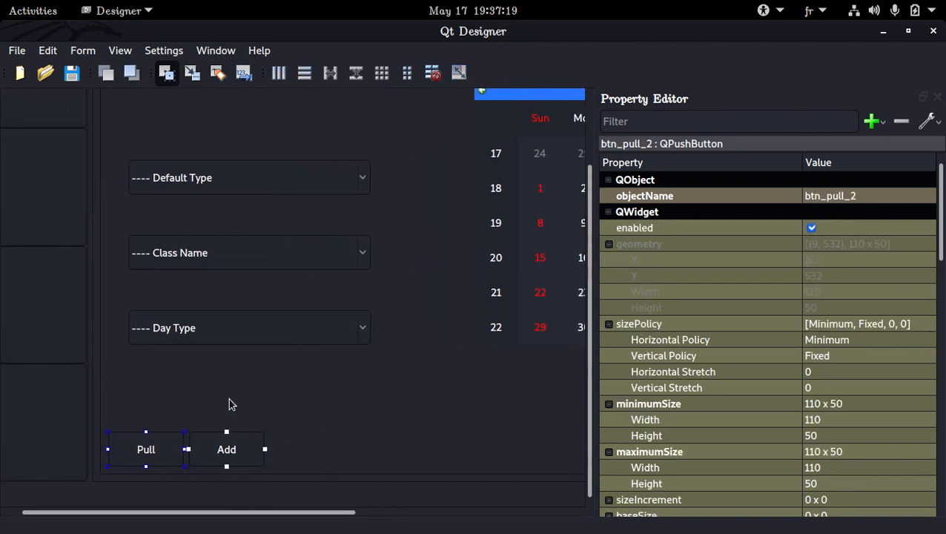
pyautogui.click(298, 334)
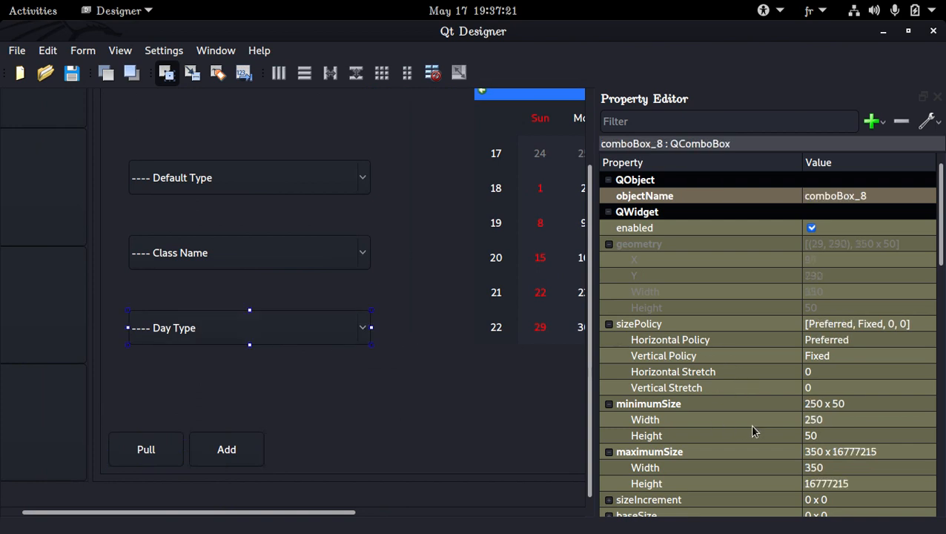
pyautogui.click(152, 452)
pyautogui.keyDown('ctrl'); pyautogui.click(230, 455); pyautogui.keyUp('ctrl')
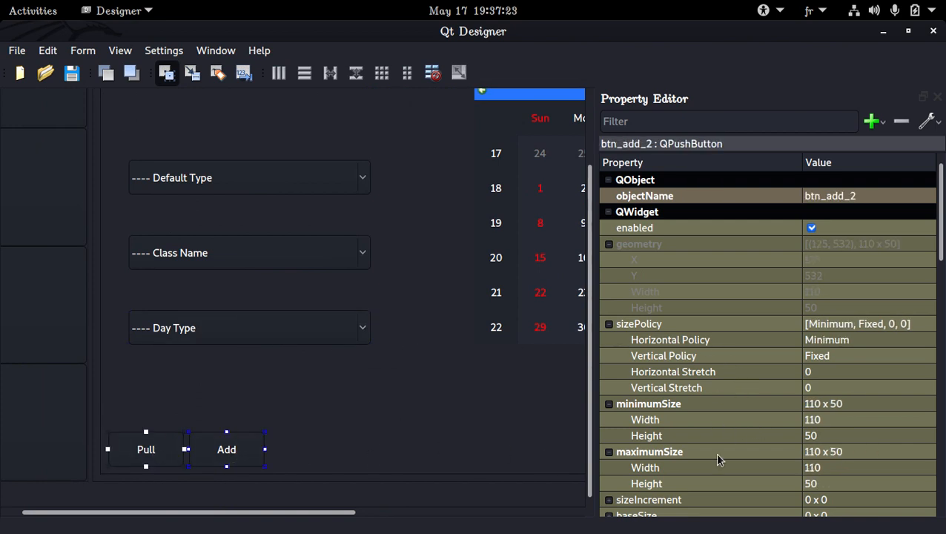
pyautogui.click(849, 420)
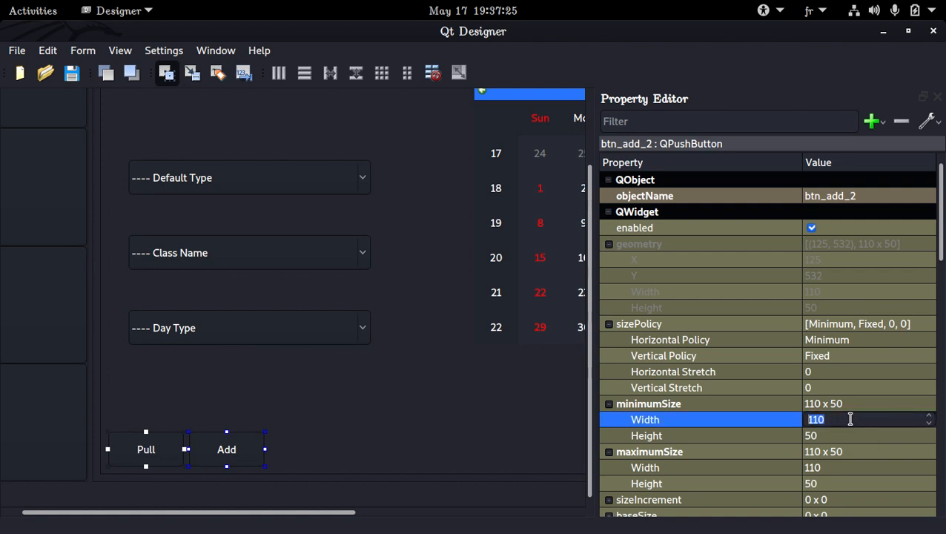
pyautogui.write('250')
pyautogui.press('Return')
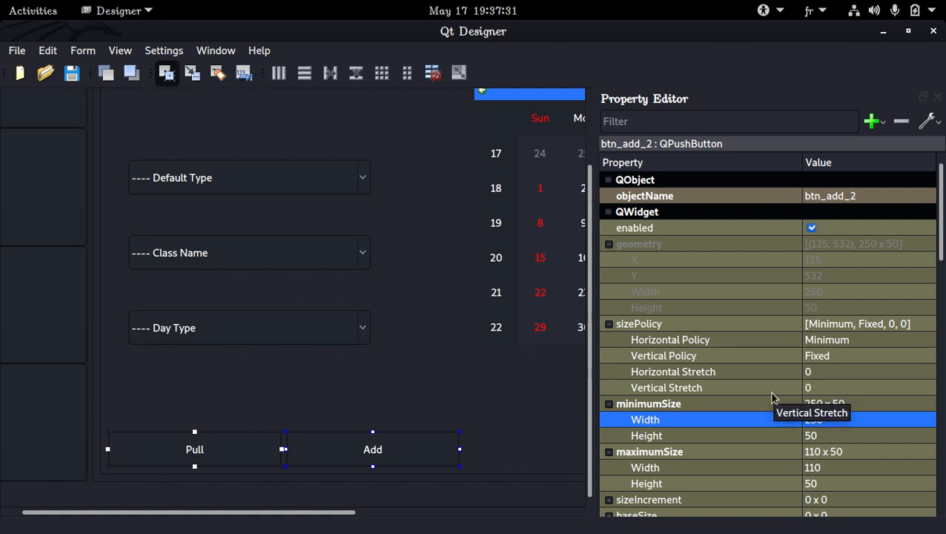
# Set the maximum width of the Pull and Add buttons to 300.
pyautogui.scroll(-2, 771, 397)
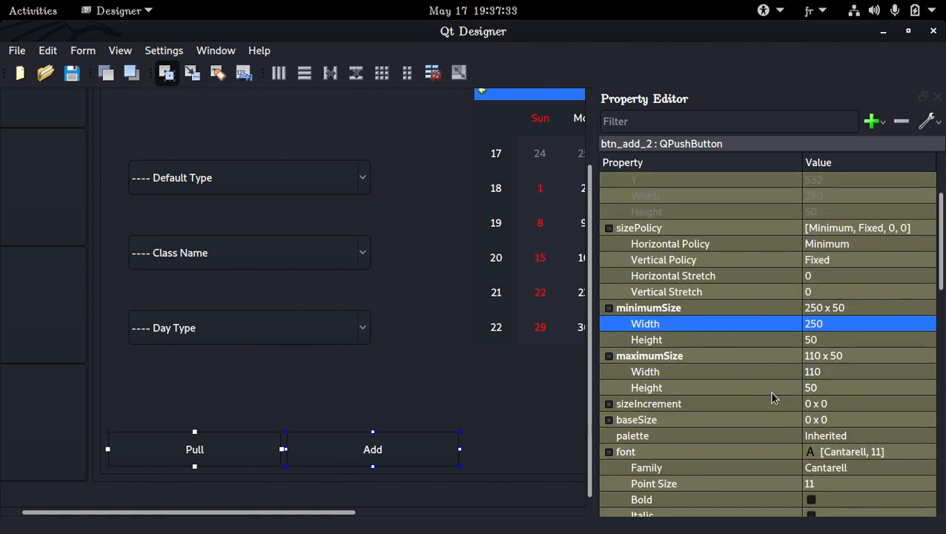
pyautogui.click(872, 375)
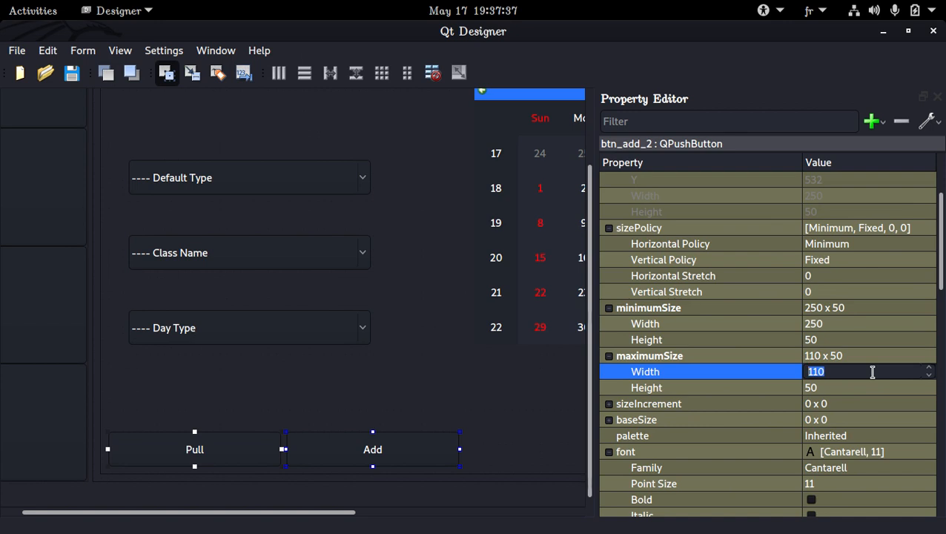
pyautogui.write('300')
pyautogui.press('Return')
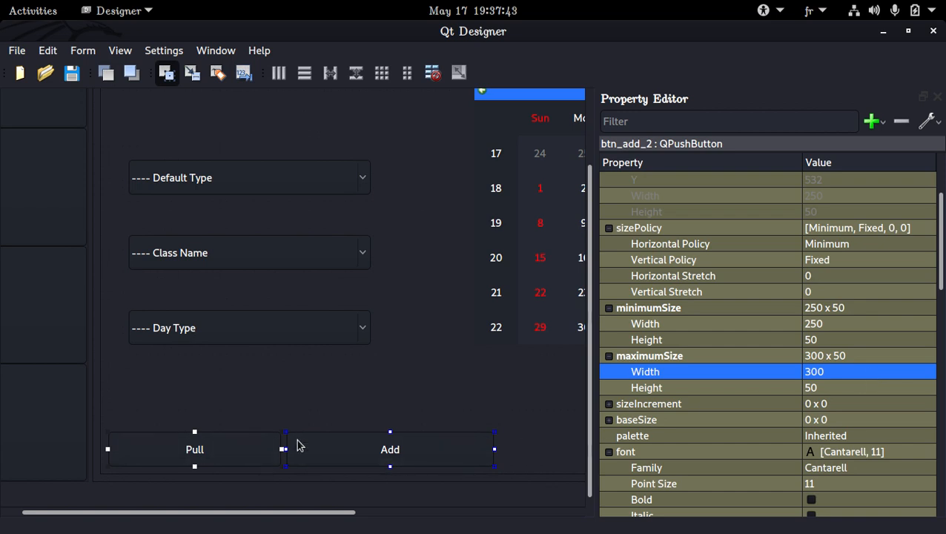
# Try to stretch the Pull button's edge toward the Add button.
pyautogui.click(330, 414)
pyautogui.click(276, 453)
pyautogui.click(298, 448)
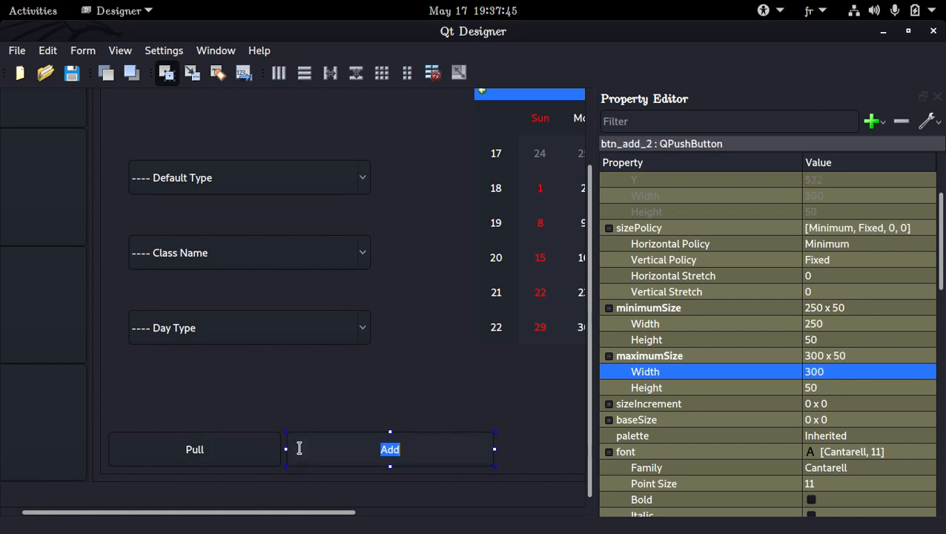
pyautogui.click(278, 448)
pyautogui.moveTo(281, 449); pyautogui.dragTo(341, 451)
pyautogui.click(348, 451)
pyautogui.click(408, 513)
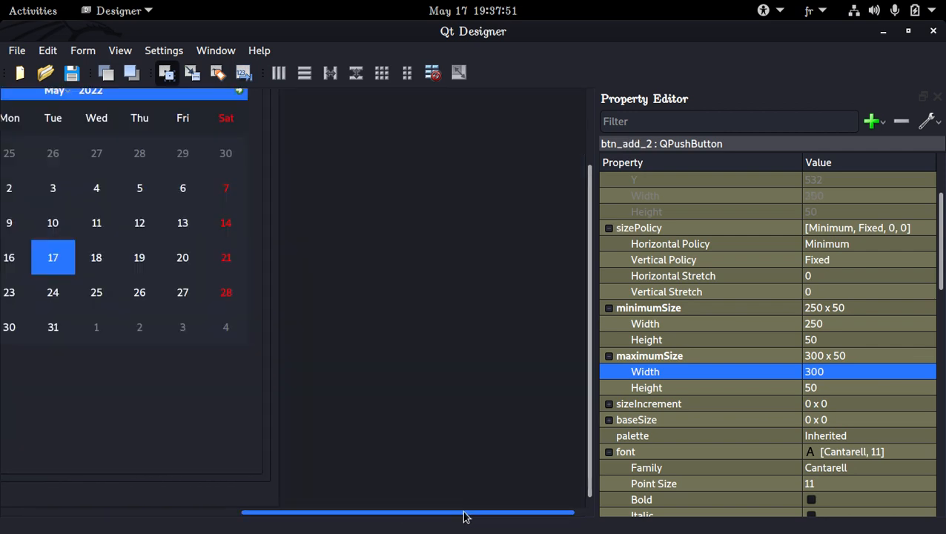
# Try moving the Add button beneath the calendar, and undo the move.
pyautogui.moveTo(465, 514); pyautogui.dragTo(289, 521)
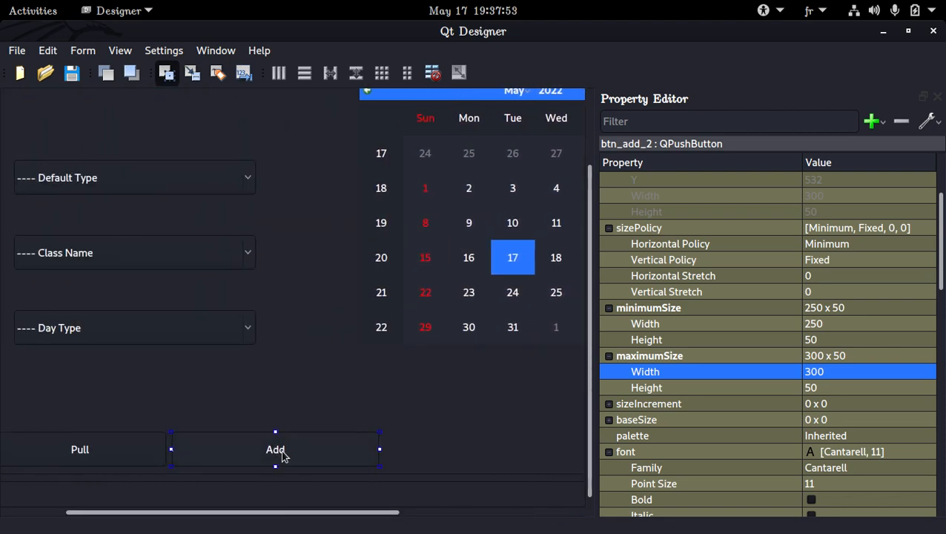
pyautogui.moveTo(274, 452); pyautogui.dragTo(404, 454)
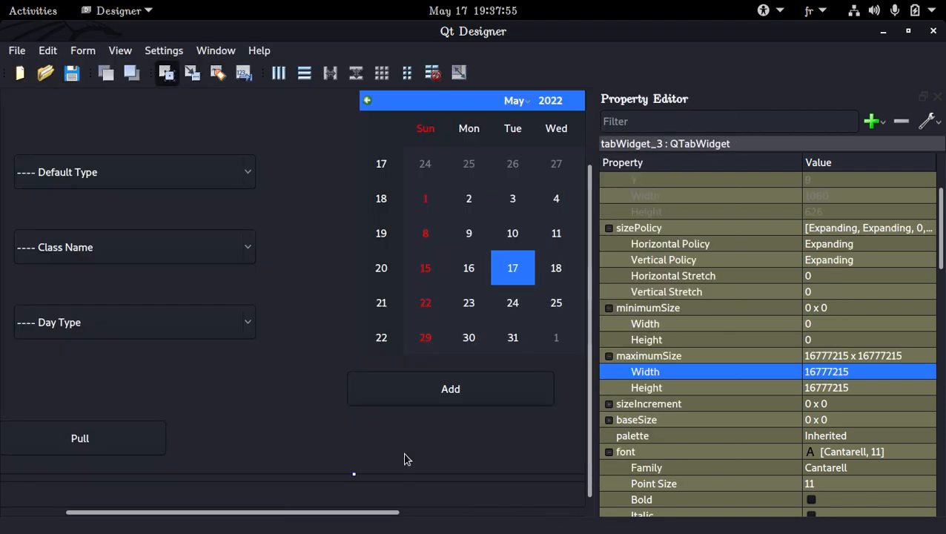
pyautogui.hotkey('ctrl', 'z')
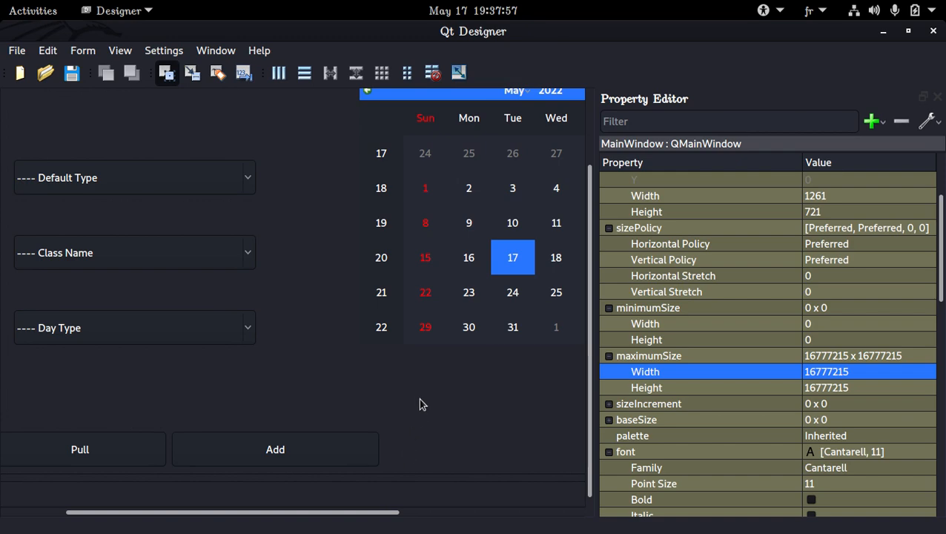
# Move the Pull and Add buttons one column to the right, keeping them side by side in the bottom row, and save the form.
pyautogui.click(419, 404)
pyautogui.moveTo(349, 445); pyautogui.dragTo(500, 401)
pyautogui.click(157, 439)
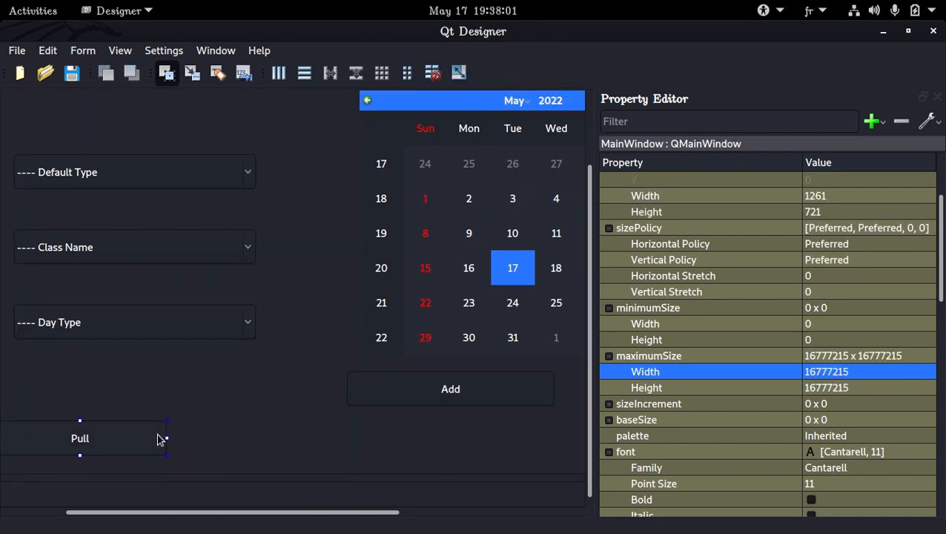
pyautogui.moveTo(157, 439); pyautogui.dragTo(197, 437)
pyautogui.click(440, 400)
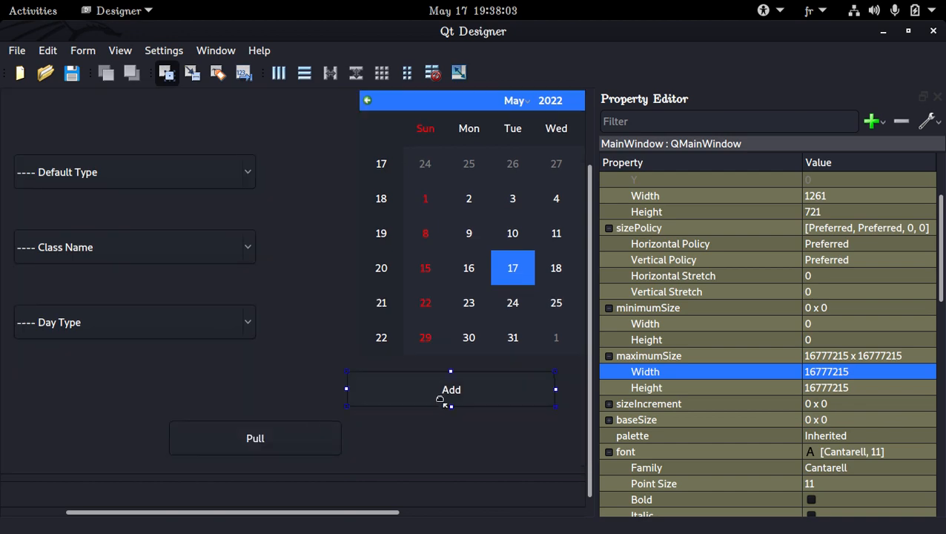
pyautogui.moveTo(440, 401); pyautogui.dragTo(459, 443)
pyautogui.click(333, 458)
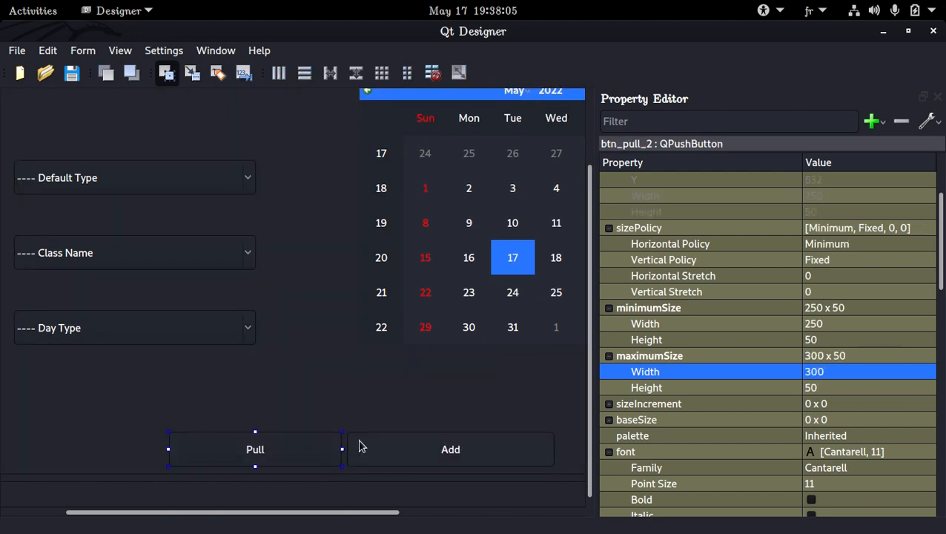
pyautogui.hotkey('ctrl', 's')
pyautogui.scroll(3, 423, 403)
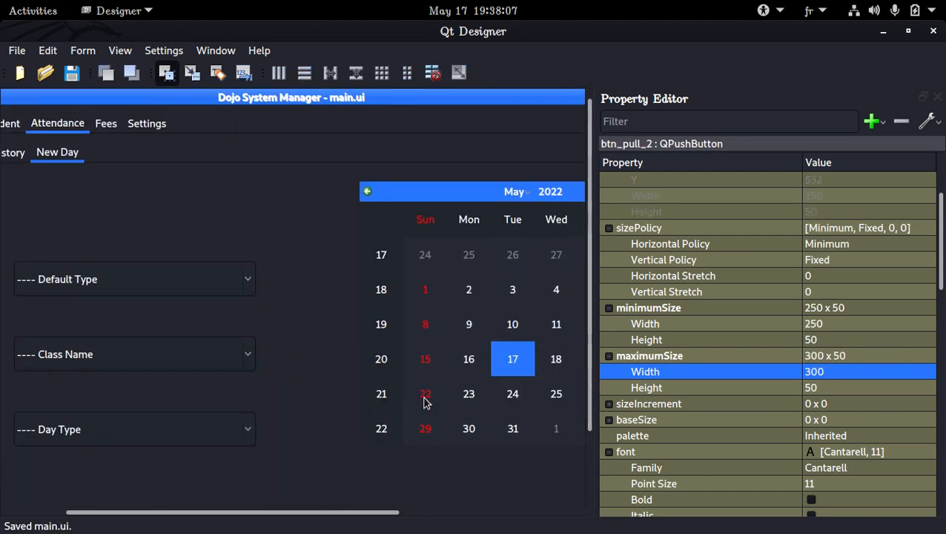
pyautogui.scroll(-3, 343, 402)
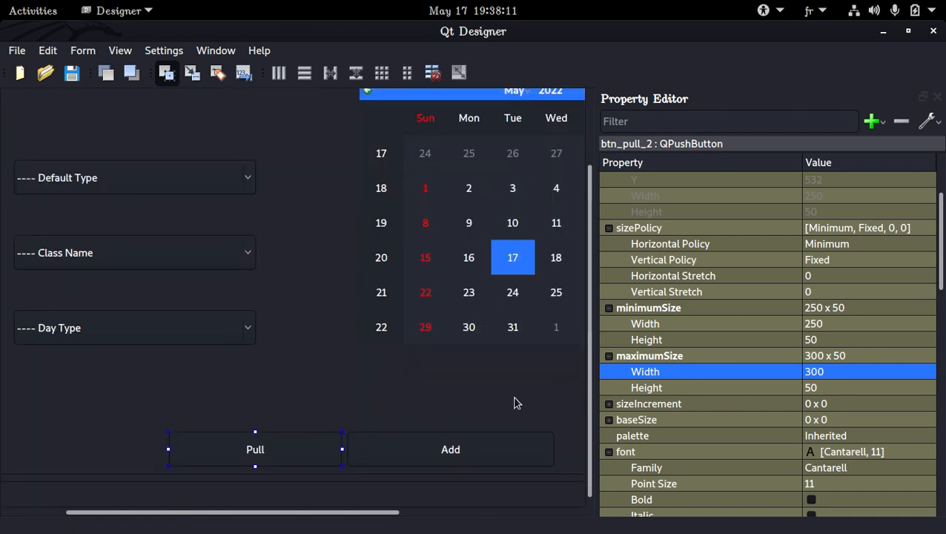
pyautogui.scroll(3, 676, 374)
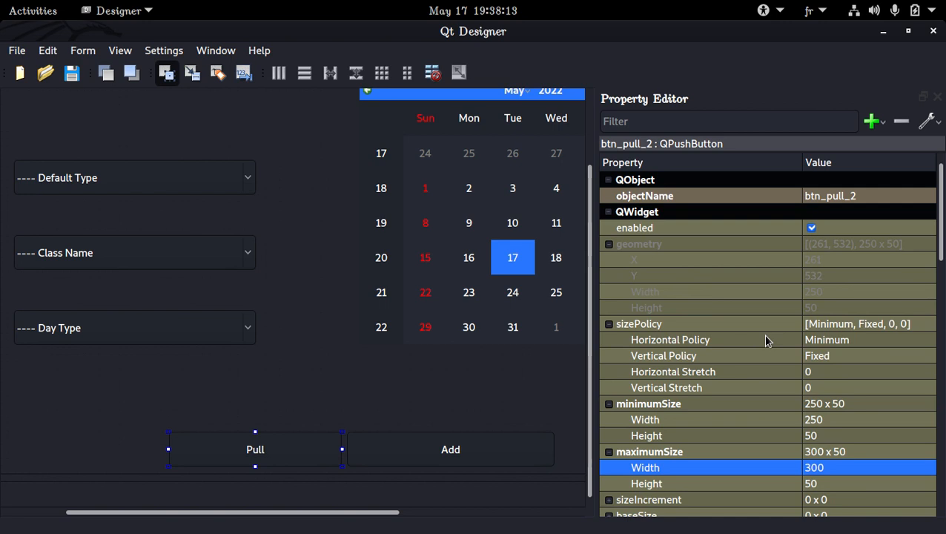
pyautogui.scroll(3, 420, 392)
# Try moving the calendar closer to the combo boxes, undo the move and save the form.
pyautogui.click(239, 311)
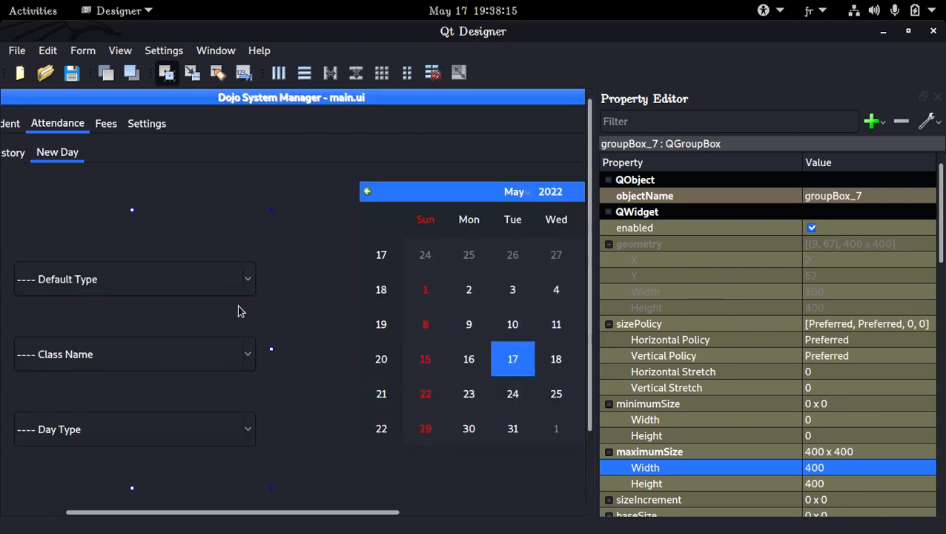
pyautogui.click(362, 244)
pyautogui.click(339, 245)
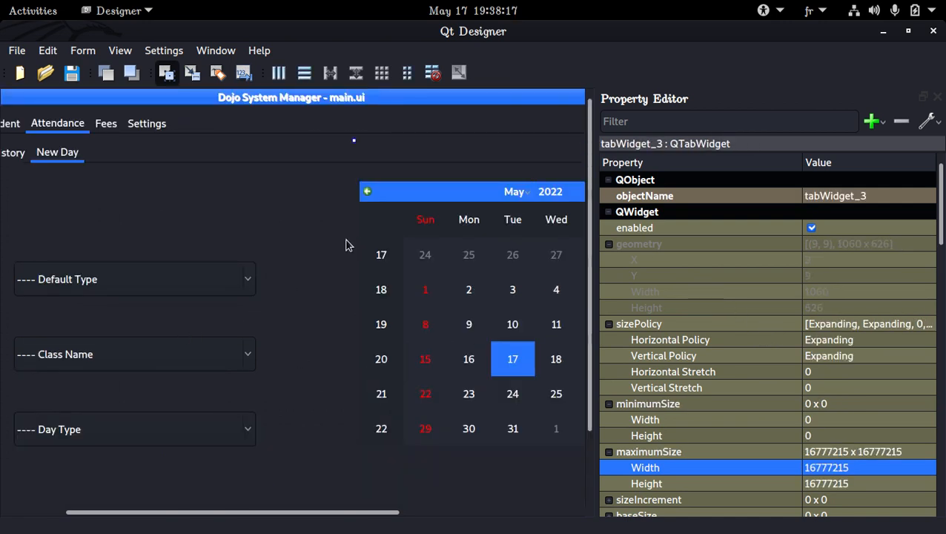
pyautogui.moveTo(351, 237); pyautogui.dragTo(339, 275)
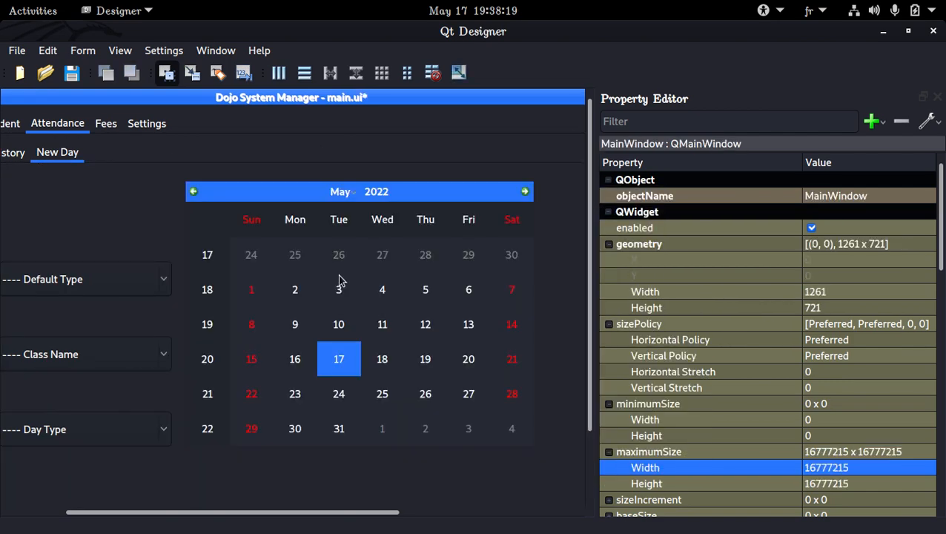
pyautogui.click(145, 249)
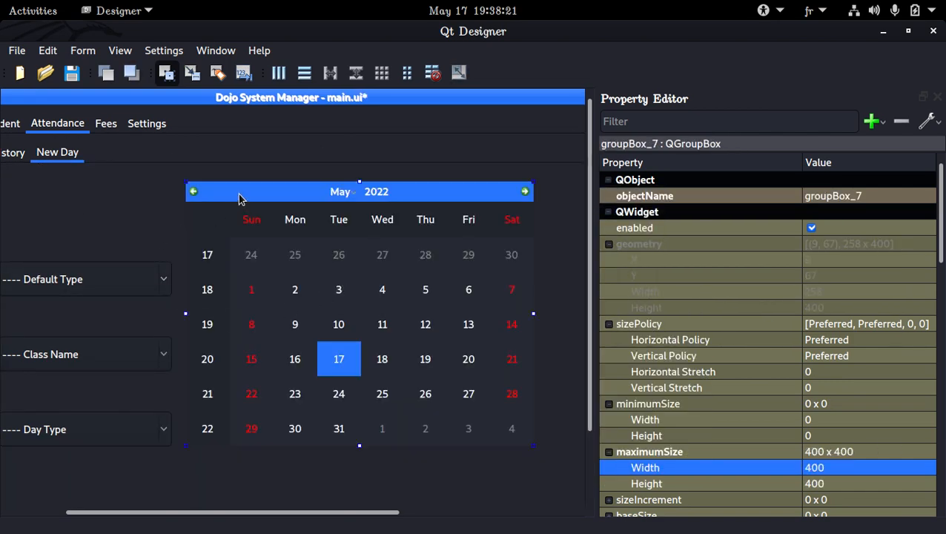
pyautogui.click(239, 198)
pyautogui.moveTo(209, 182); pyautogui.dragTo(293, 227)
pyautogui.click(154, 246)
pyautogui.click(301, 461)
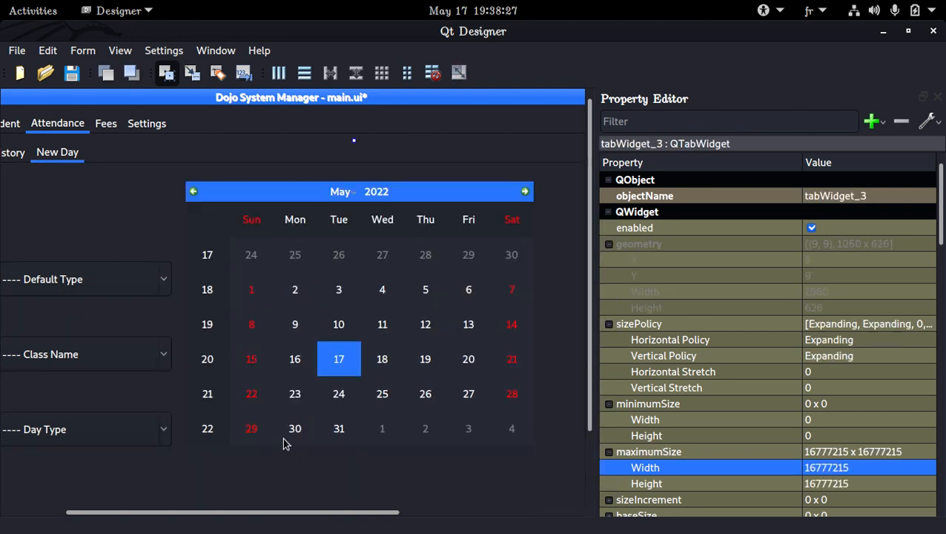
pyautogui.click(161, 220)
pyautogui.click(323, 170)
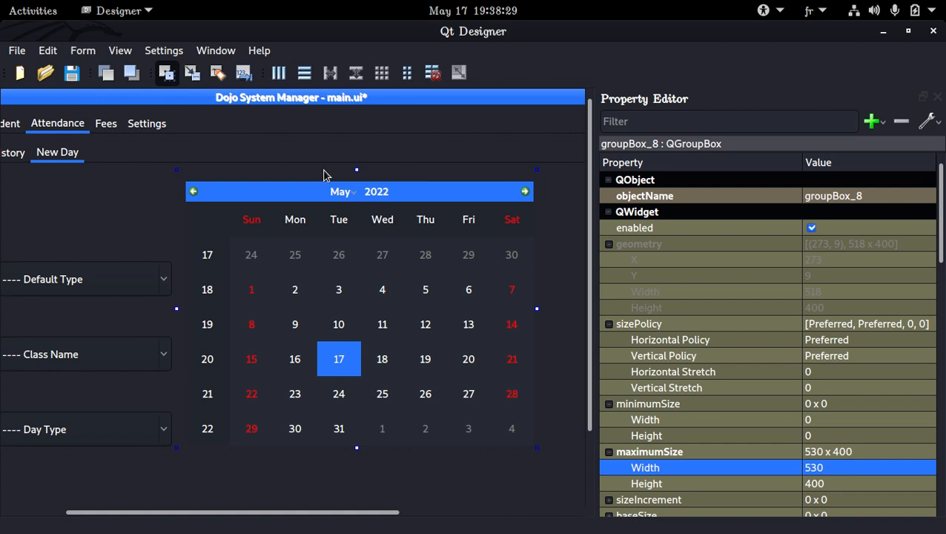
pyautogui.click(126, 239)
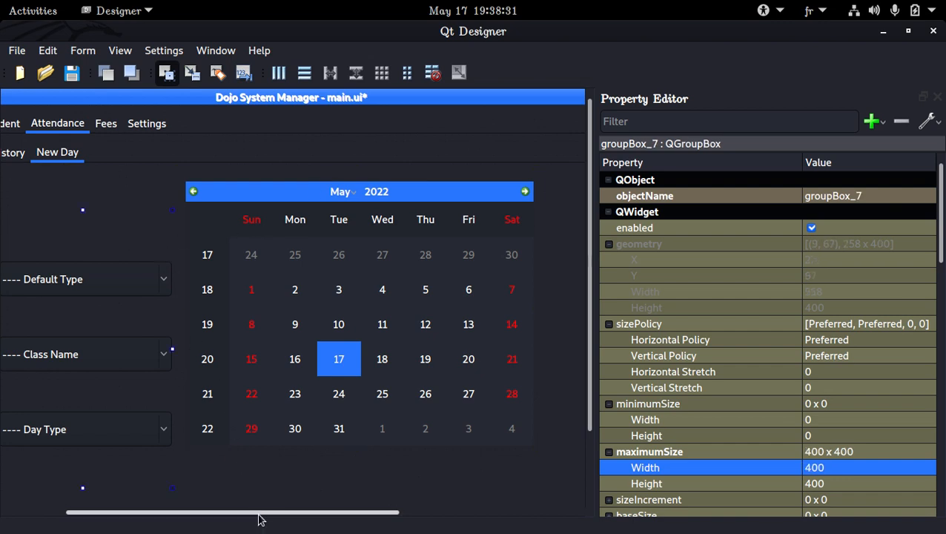
pyautogui.moveTo(259, 518); pyautogui.dragTo(164, 516)
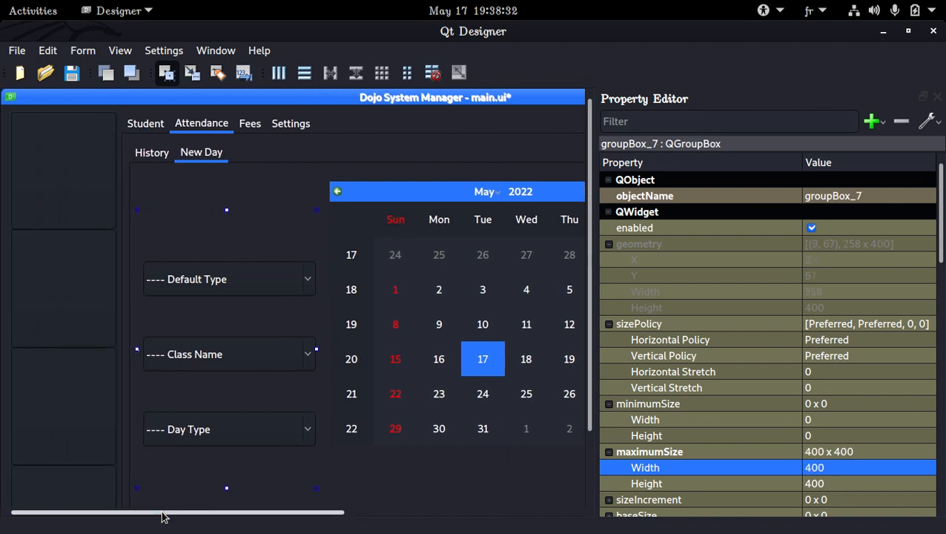
pyautogui.click(273, 286)
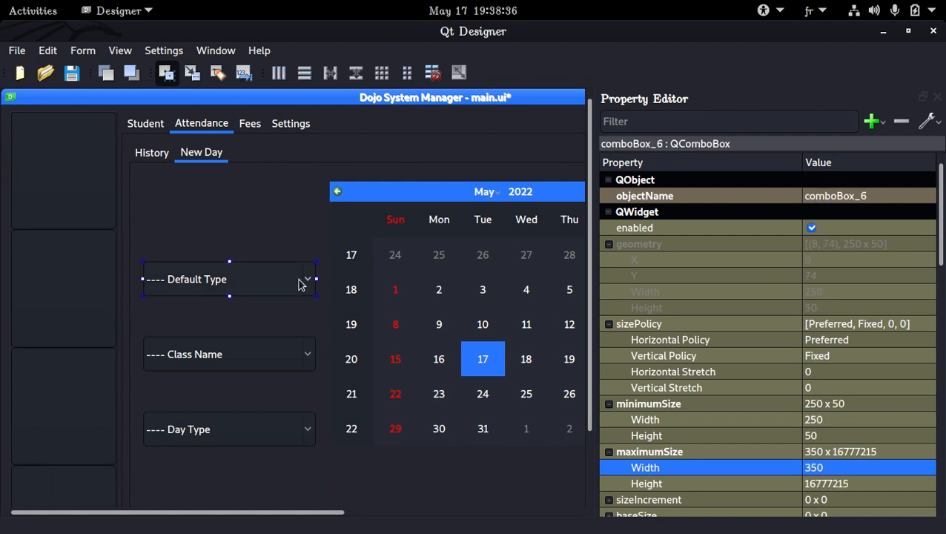
pyautogui.click(287, 239)
pyautogui.hotkey('ctrl', 'z')
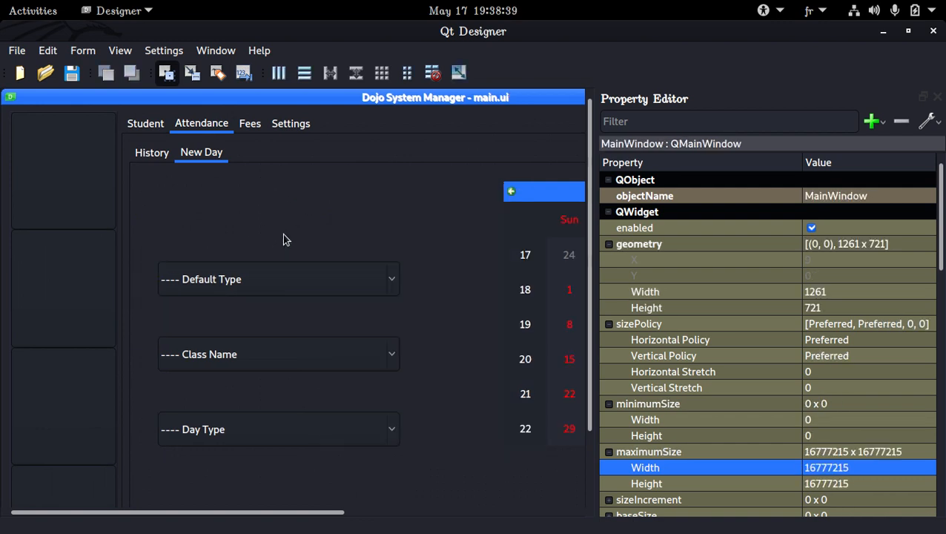
pyautogui.hotkey('ctrl', 's')
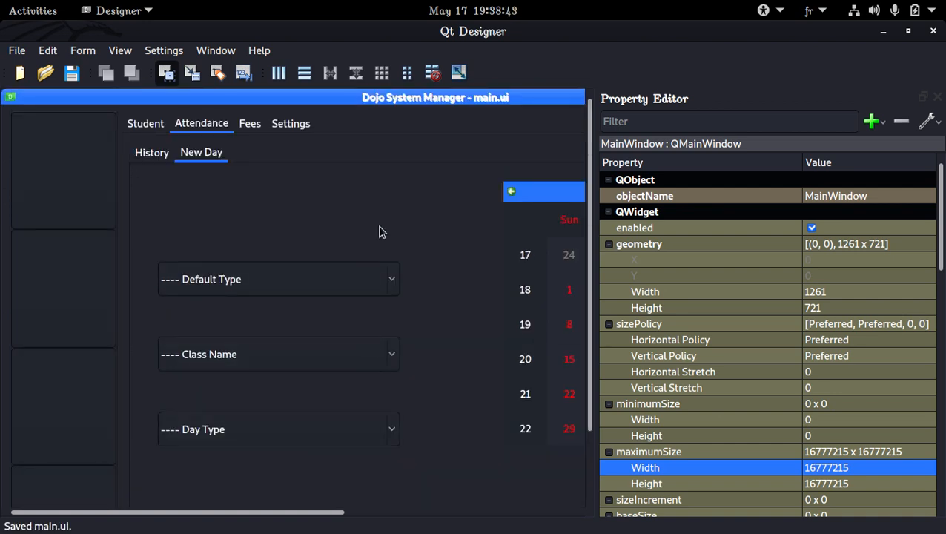
# Try layout right margins of 25 and 27 on the combo boxes' group box, and reset the margin to 0.
pyautogui.click(399, 236)
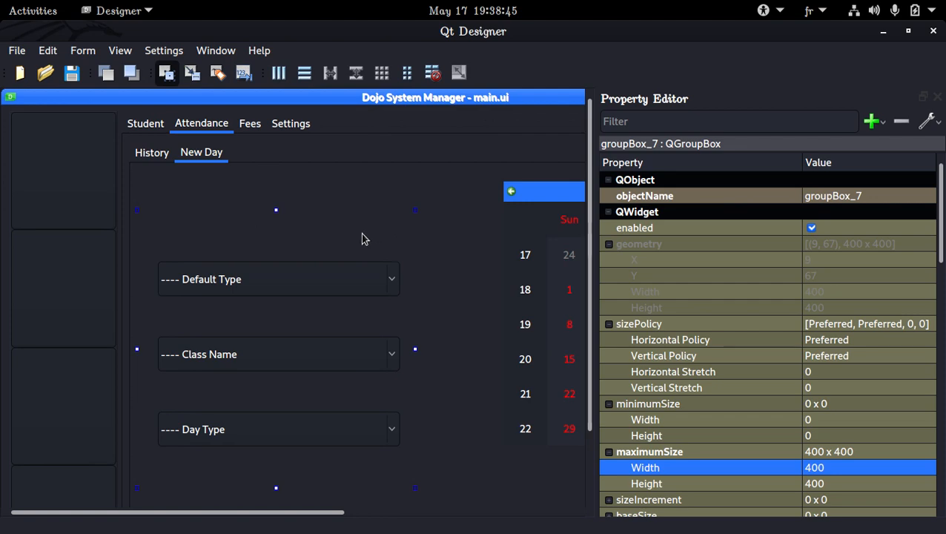
pyautogui.scroll(-15, 803, 274)
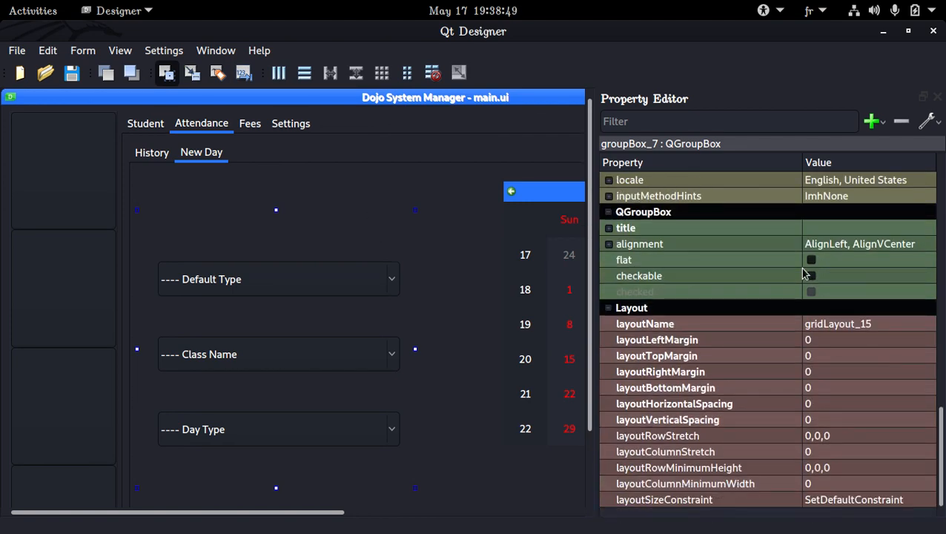
pyautogui.click(851, 356)
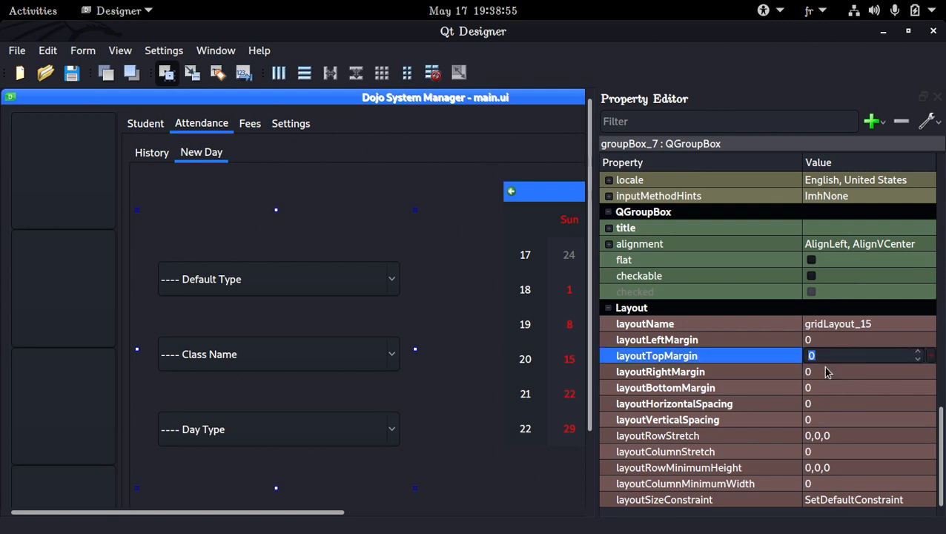
pyautogui.click(831, 372)
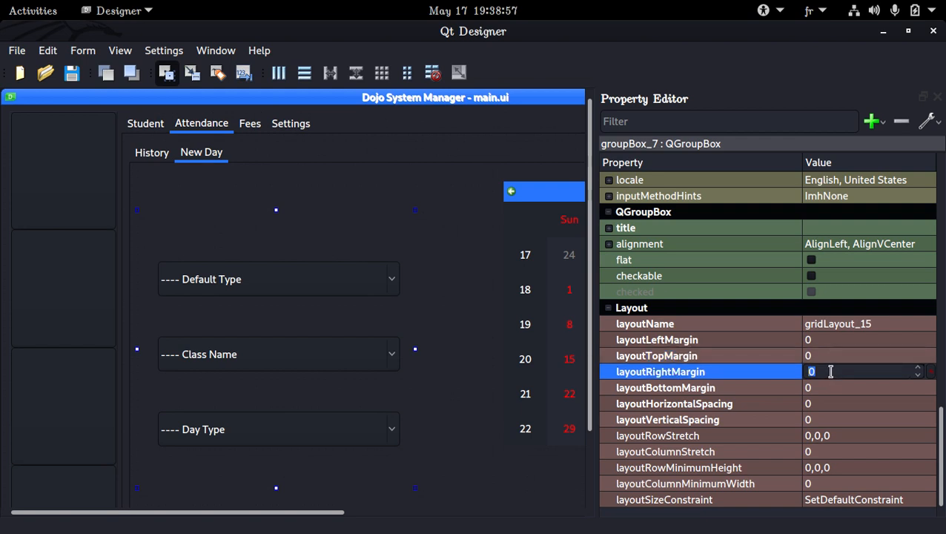
pyautogui.scroll(20, 826, 364)
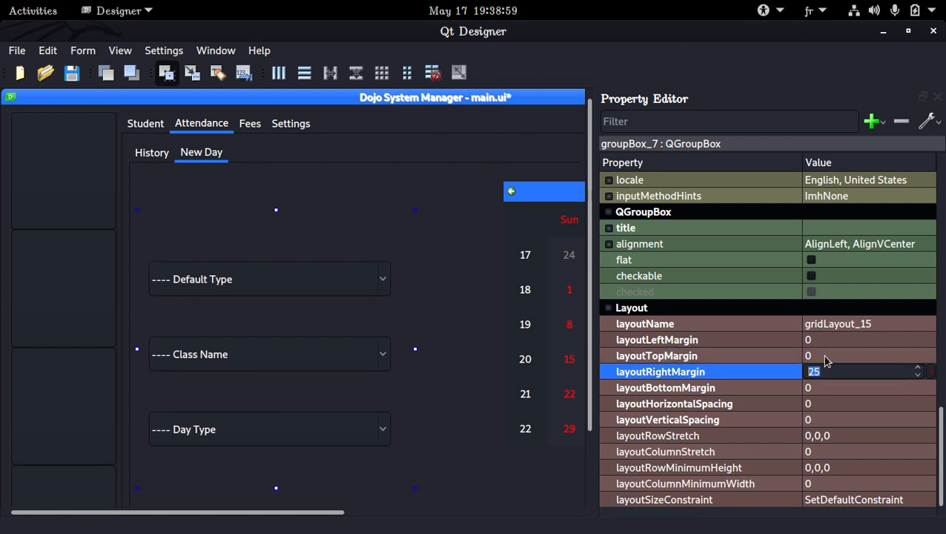
pyautogui.scroll(2, 825, 360)
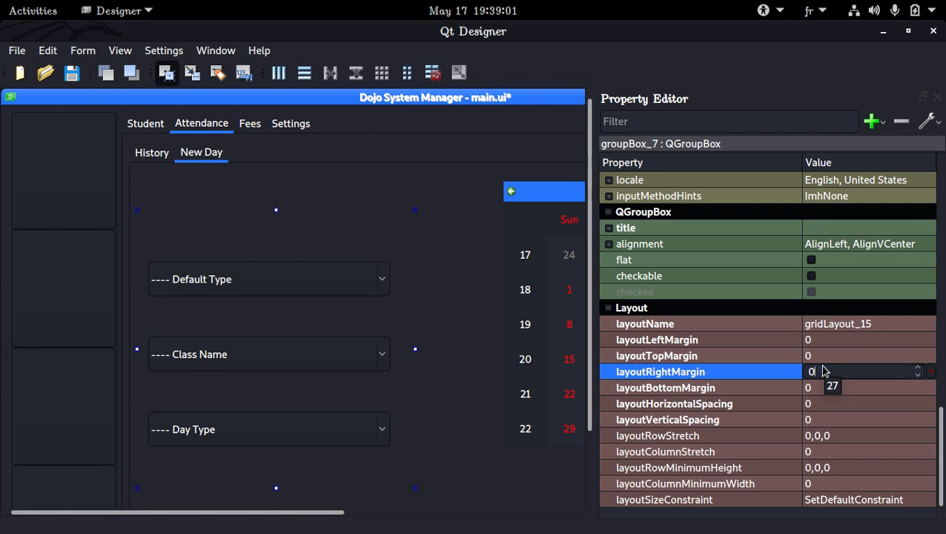
# Try a horizontal spacing of -32 and vertical spacings from -13 to 44 in the combo boxes' group layout, and reset both to 0.
pyautogui.click(829, 404)
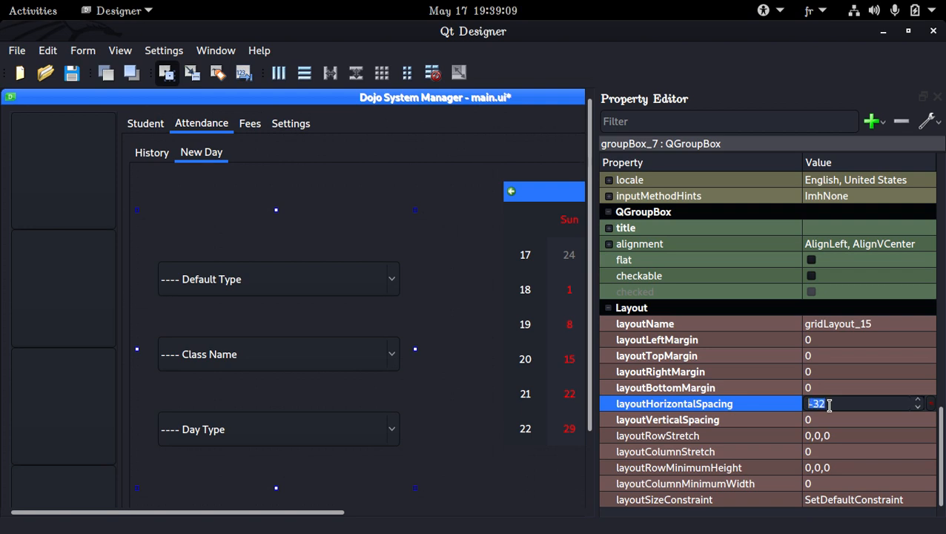
pyautogui.click(829, 404)
pyautogui.click(832, 419)
pyautogui.scroll(20, 835, 419)
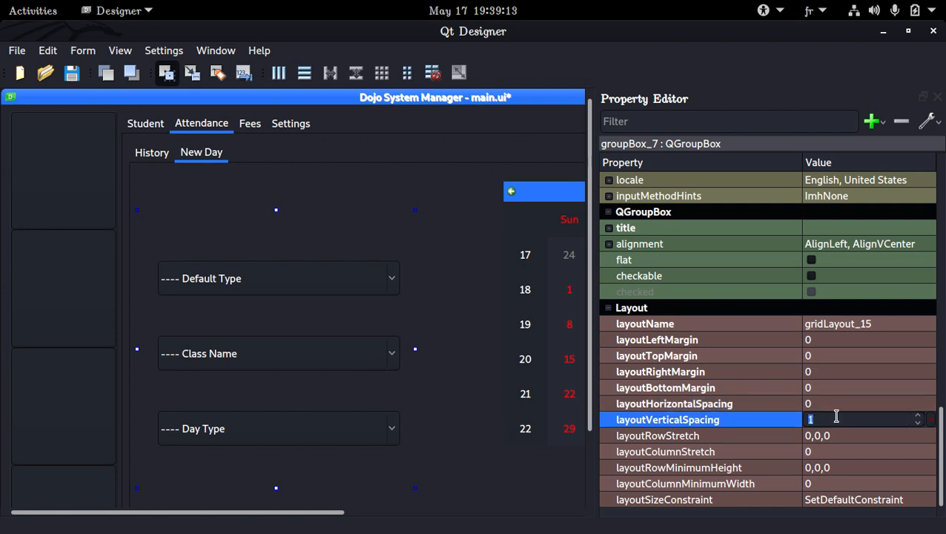
pyautogui.scroll(-20, 836, 418)
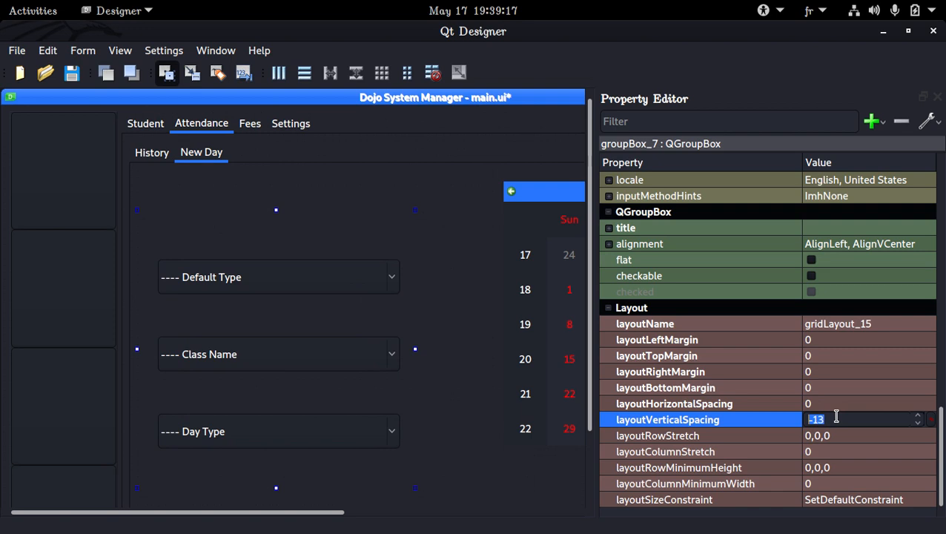
pyautogui.scroll(20, 836, 418)
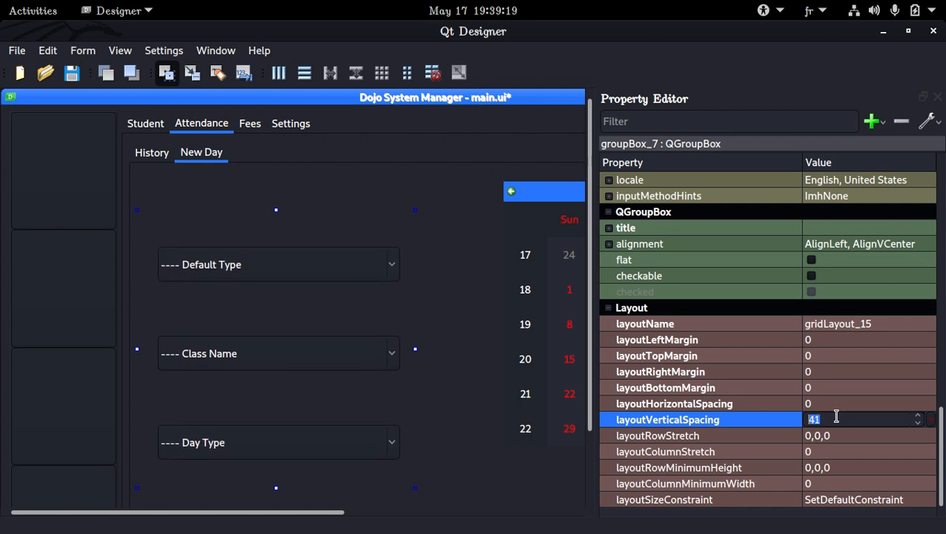
pyautogui.scroll(2, 836, 417)
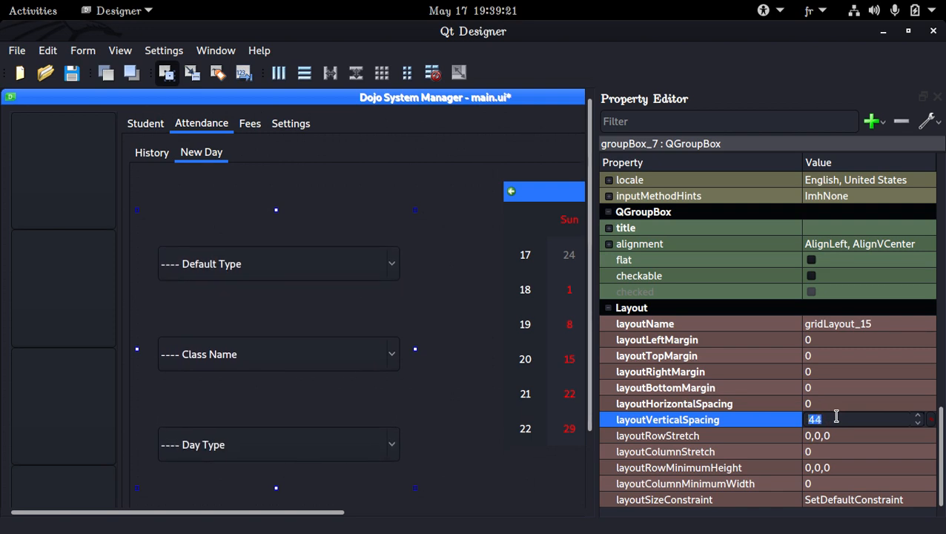
pyautogui.scroll(-19, 836, 417)
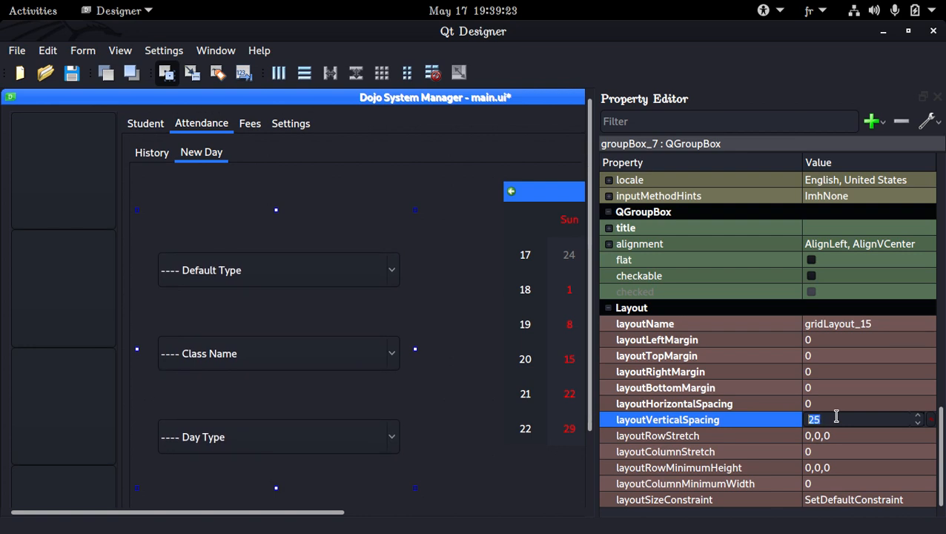
pyautogui.scroll(-20, 837, 418)
pyautogui.click(837, 417)
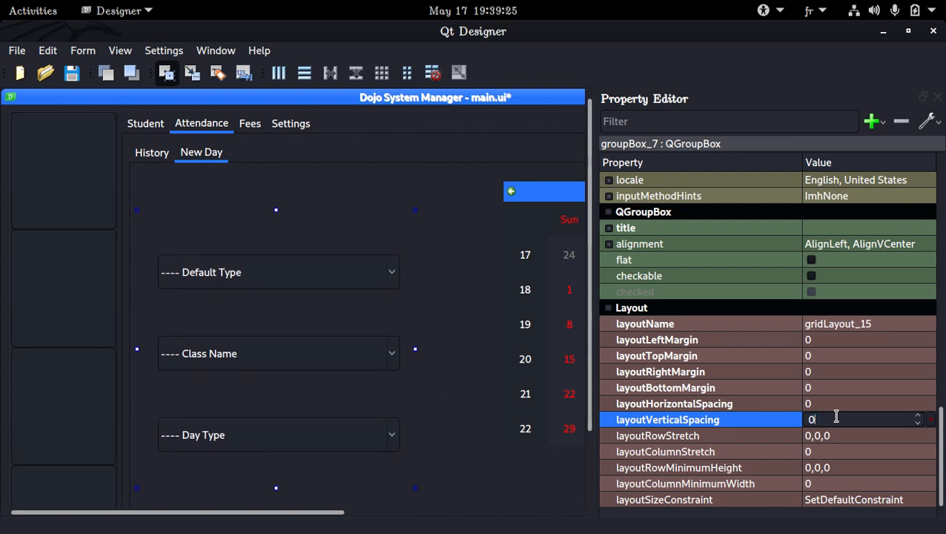
# Try a row stretch of 0,0,40 in the combo boxes' group layout, and reset it to 0,0,0.
pyautogui.click(823, 437)
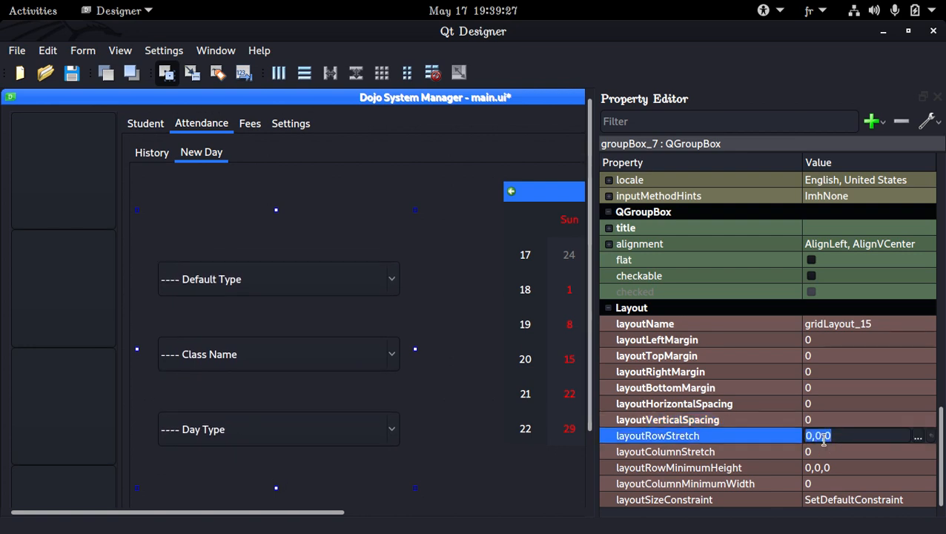
pyautogui.press('Right')
pyautogui.press('Up')
pyautogui.press('Up')
pyautogui.press('Up')
pyautogui.press('Up')
pyautogui.press('Up')
pyautogui.press('Up')
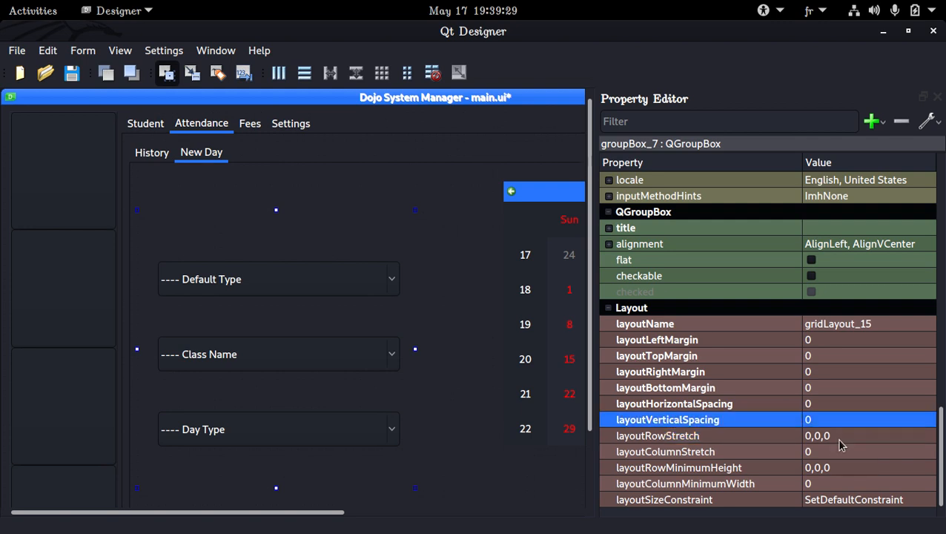
pyautogui.click(840, 441)
pyautogui.press('Up')
pyautogui.click(836, 437)
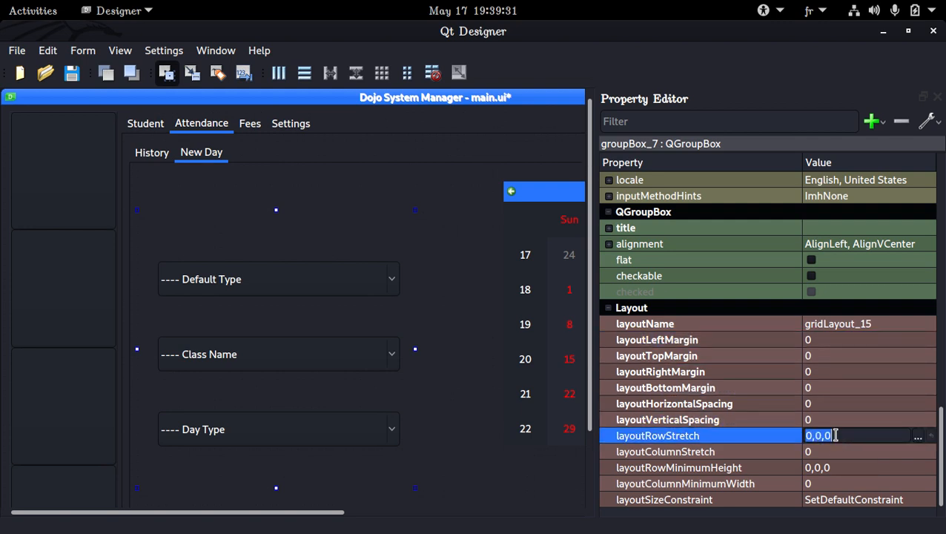
pyautogui.rightClick(837, 437)
pyautogui.click(837, 437)
pyautogui.doubleClick(836, 436)
pyautogui.write('40')
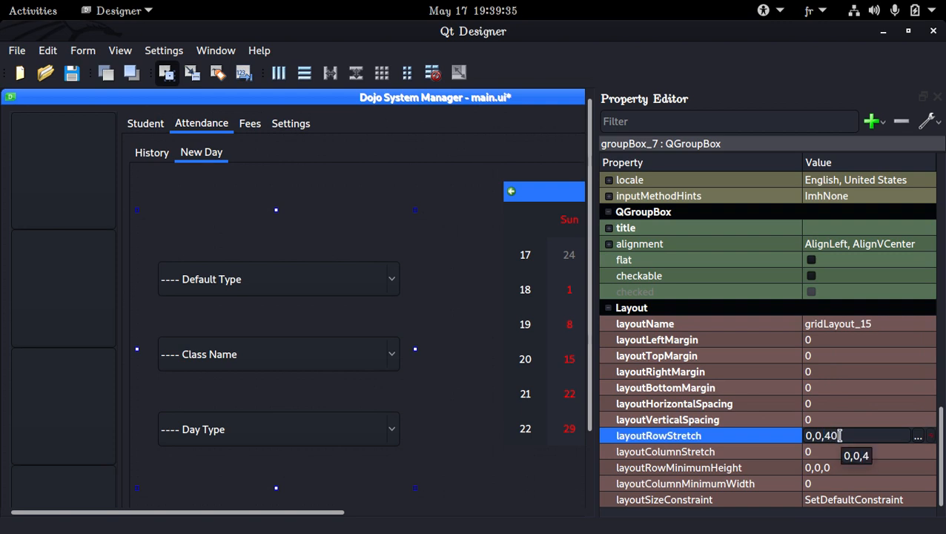
pyautogui.doubleClick(839, 436)
pyautogui.write('0')
pyautogui.click(788, 440)
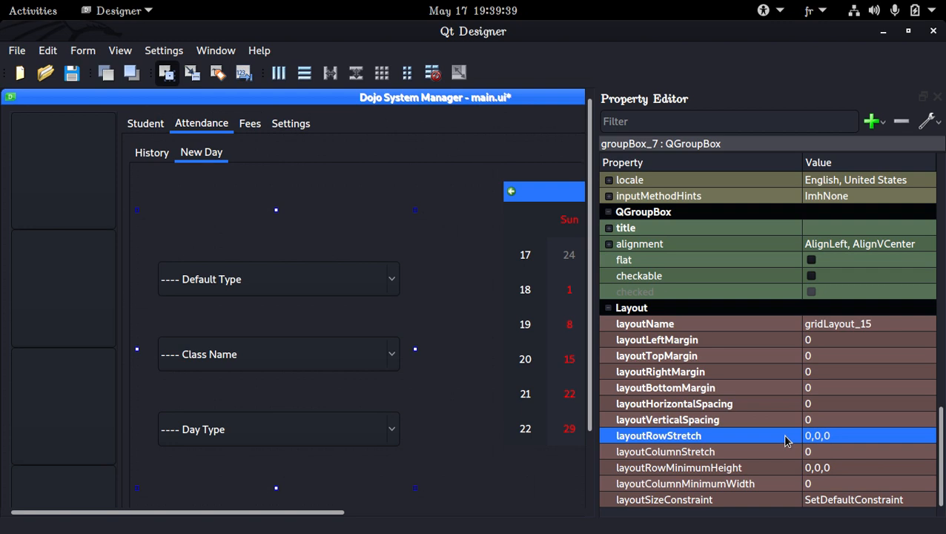
# Compare the placement and extents of the combo boxes' group box and the calendar's group box on the New Day page.
pyautogui.click(378, 191)
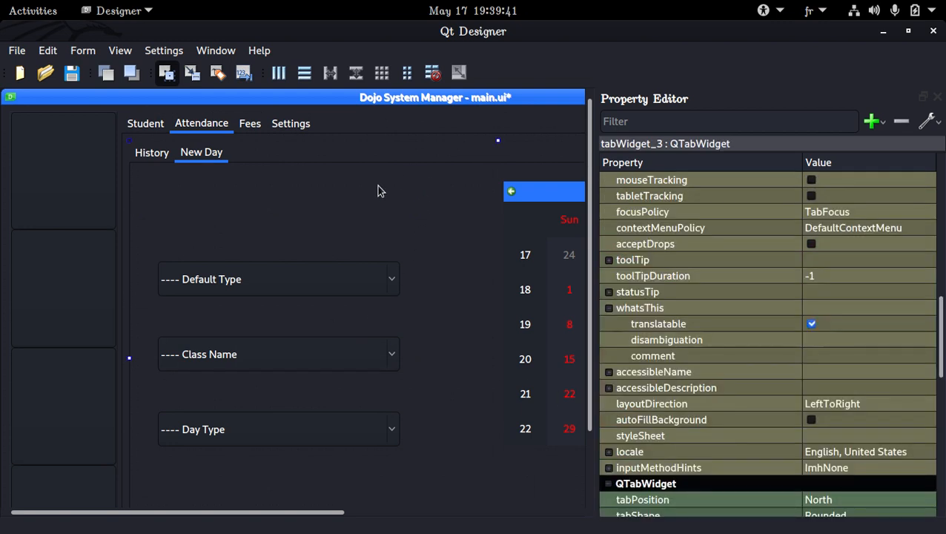
pyautogui.click(507, 192)
pyautogui.click(486, 200)
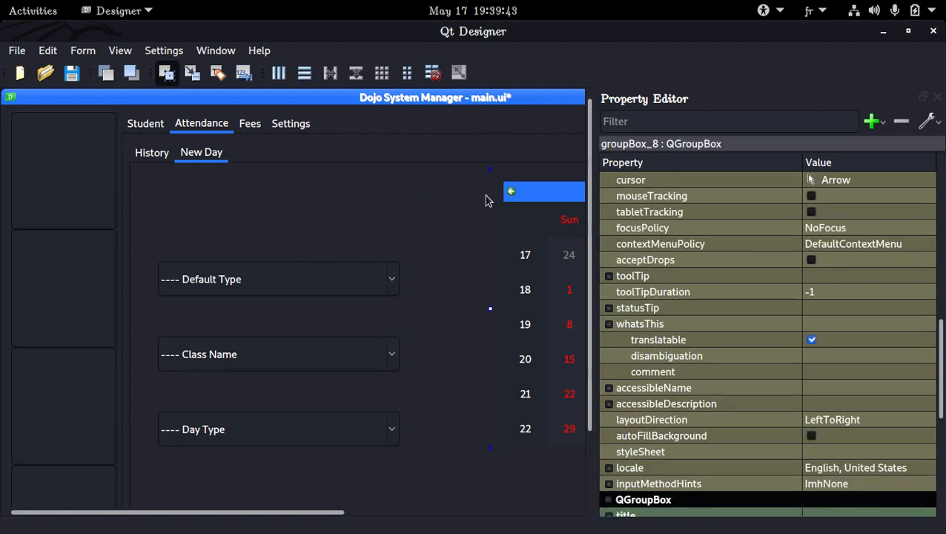
pyautogui.click(375, 211)
pyautogui.click(350, 221)
pyautogui.scroll(-2, 487, 423)
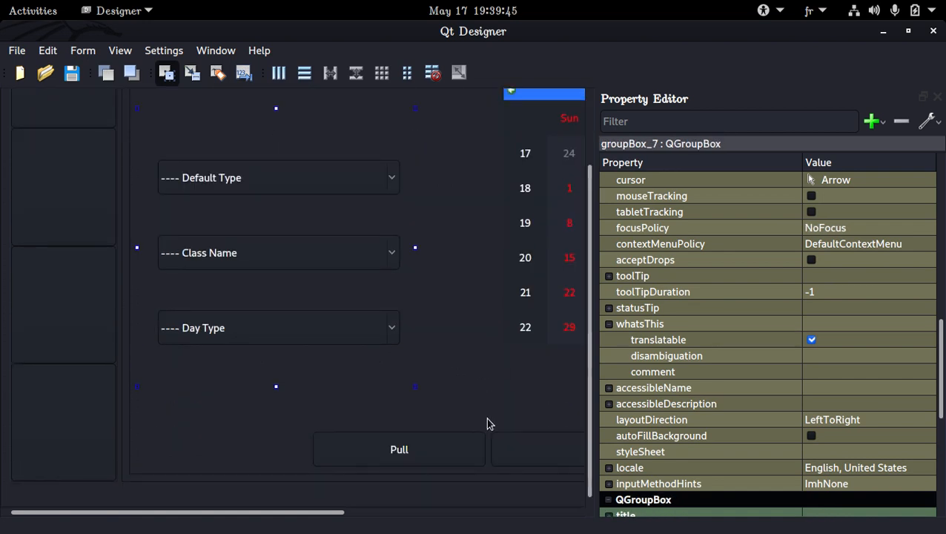
pyautogui.click(497, 231)
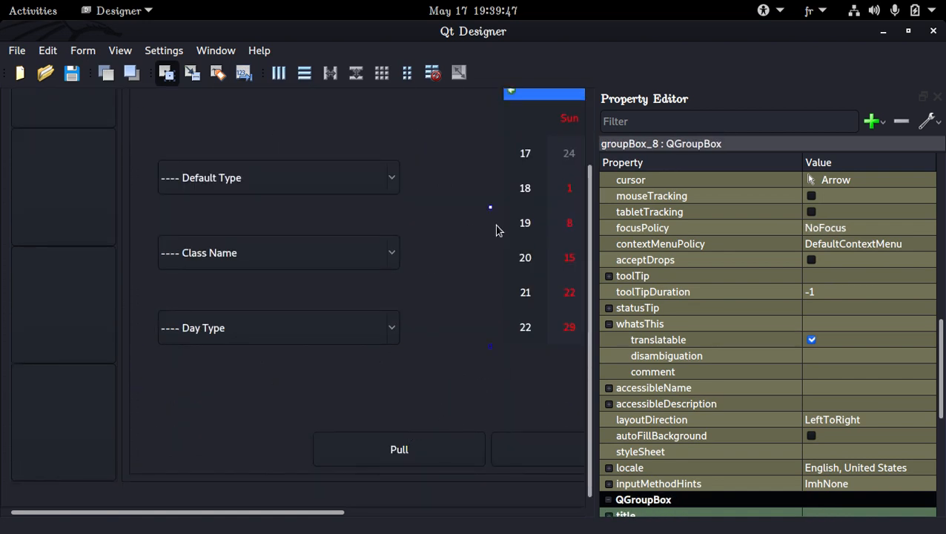
pyautogui.click(370, 227)
pyautogui.click(494, 233)
pyautogui.scroll(2, 494, 233)
pyautogui.click(398, 239)
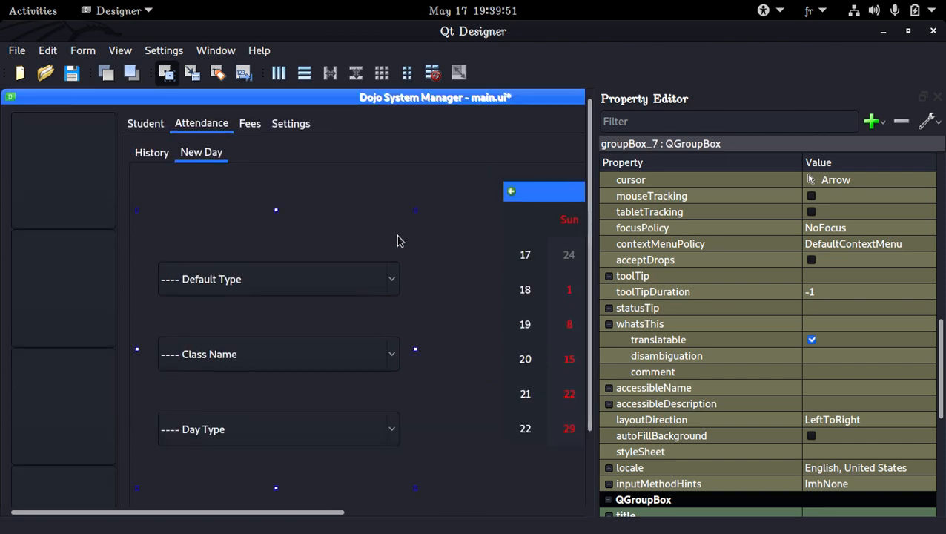
pyautogui.click(494, 195)
pyautogui.click(331, 241)
pyautogui.click(495, 195)
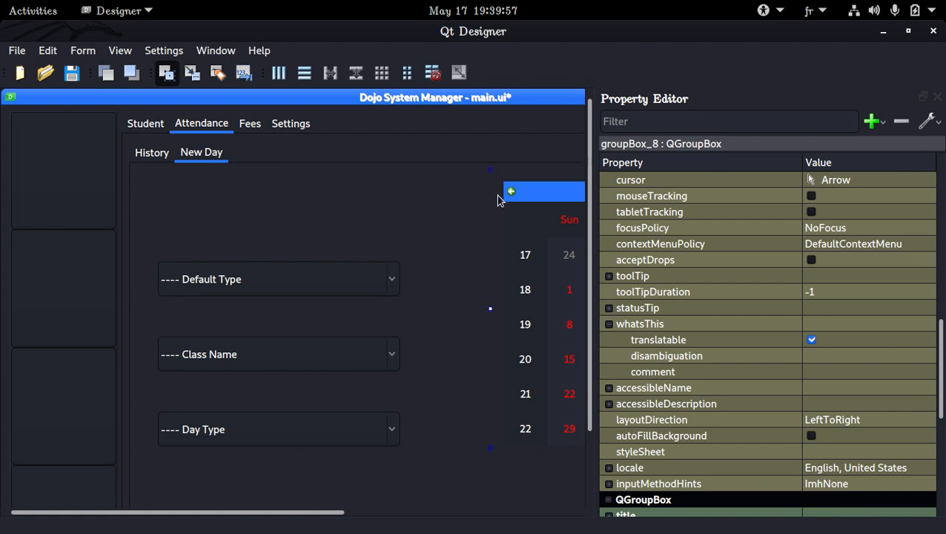
pyautogui.click(379, 221)
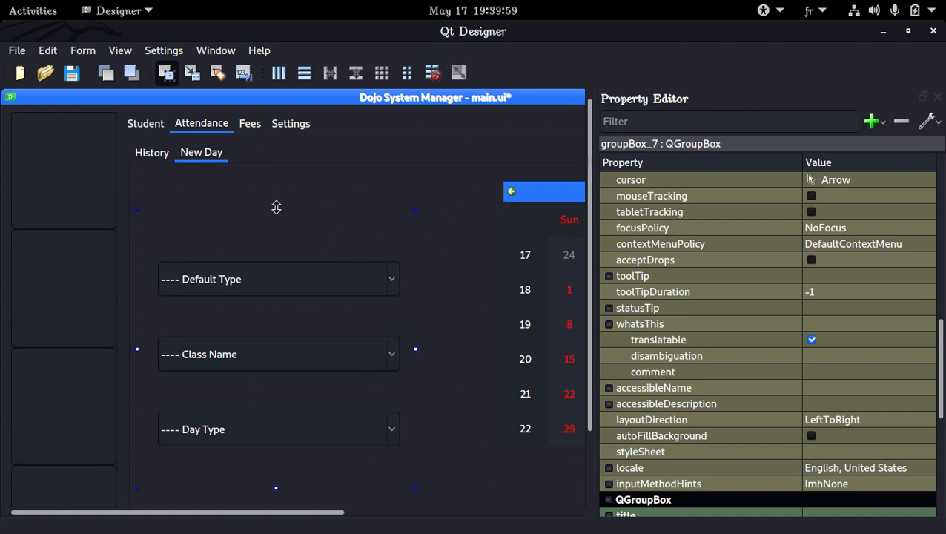
pyautogui.click(277, 176)
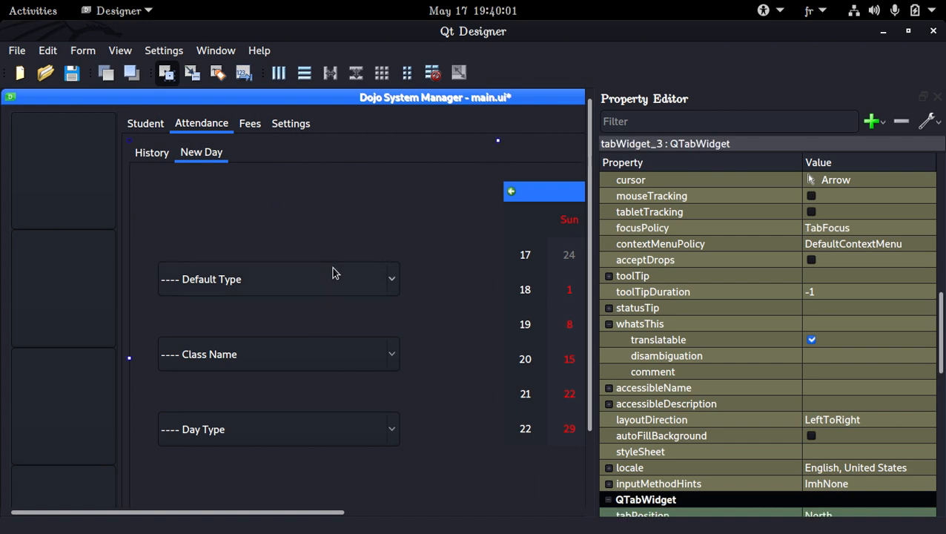
pyautogui.scroll(-3, 329, 199)
pyautogui.scroll(3, 312, 186)
pyautogui.click(553, 200)
pyautogui.click(382, 192)
pyautogui.click(353, 222)
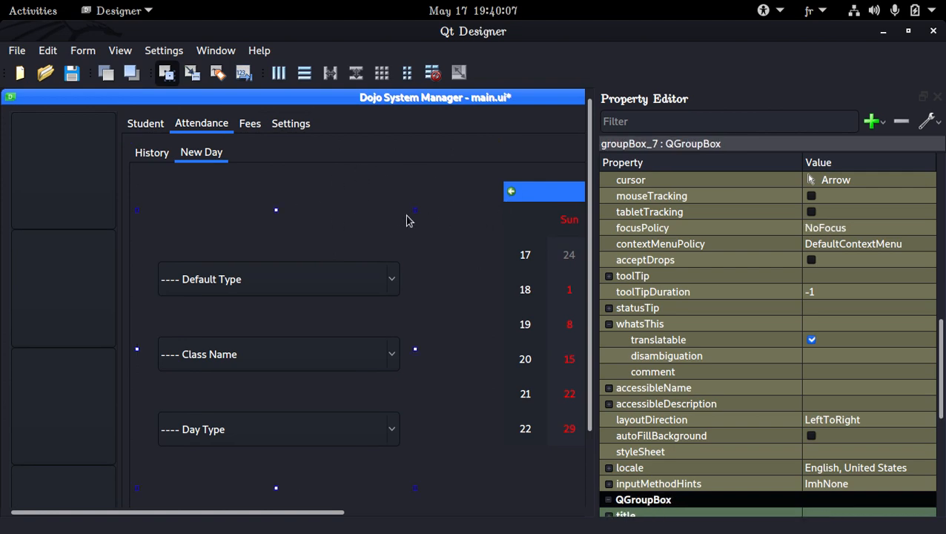
pyautogui.click(500, 191)
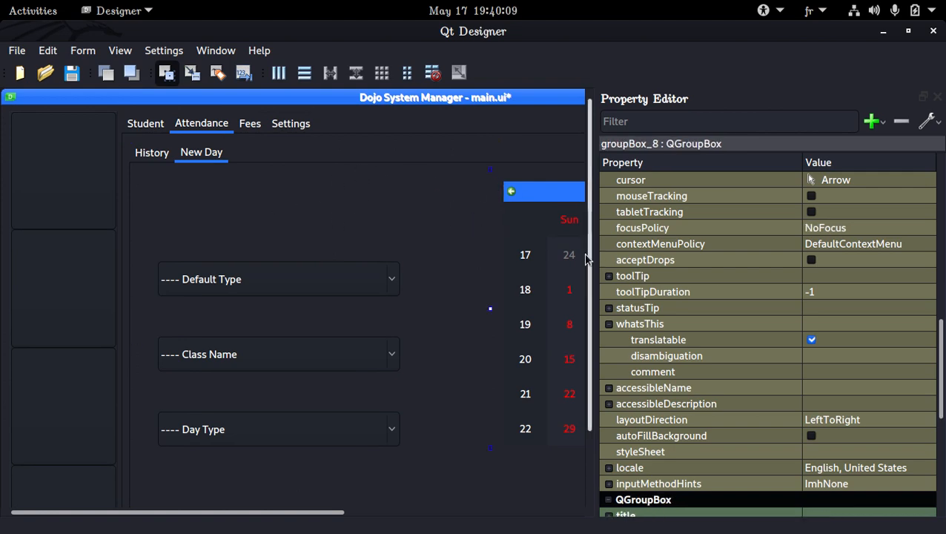
# Toggle the enabled property of the calendar's group box several times, leaving it enabled.
pyautogui.scroll(2, 790, 256)
pyautogui.scroll(10, 793, 256)
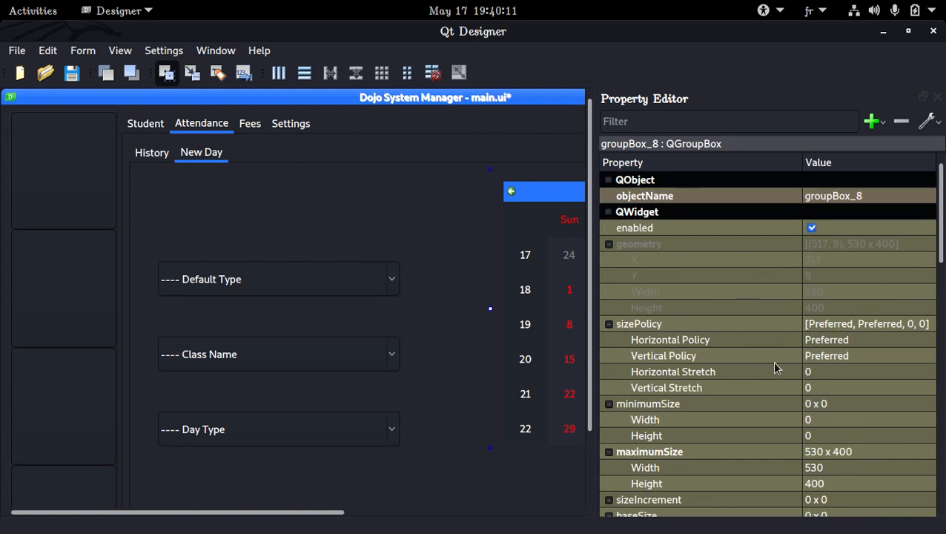
pyautogui.scroll(-1, 767, 360)
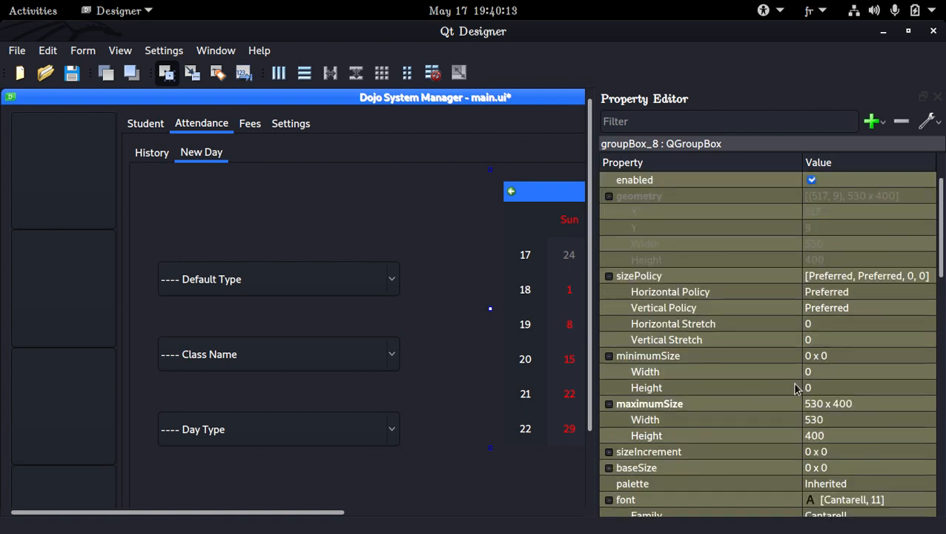
pyautogui.scroll(1, 697, 358)
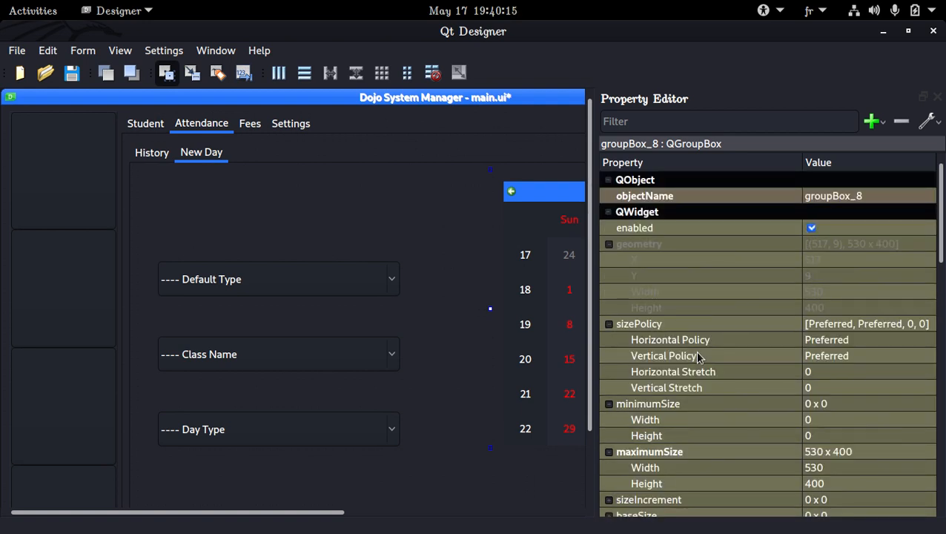
pyautogui.click(811, 226)
pyautogui.click(811, 227)
pyautogui.click(811, 227)
pyautogui.click(811, 228)
pyautogui.click(812, 228)
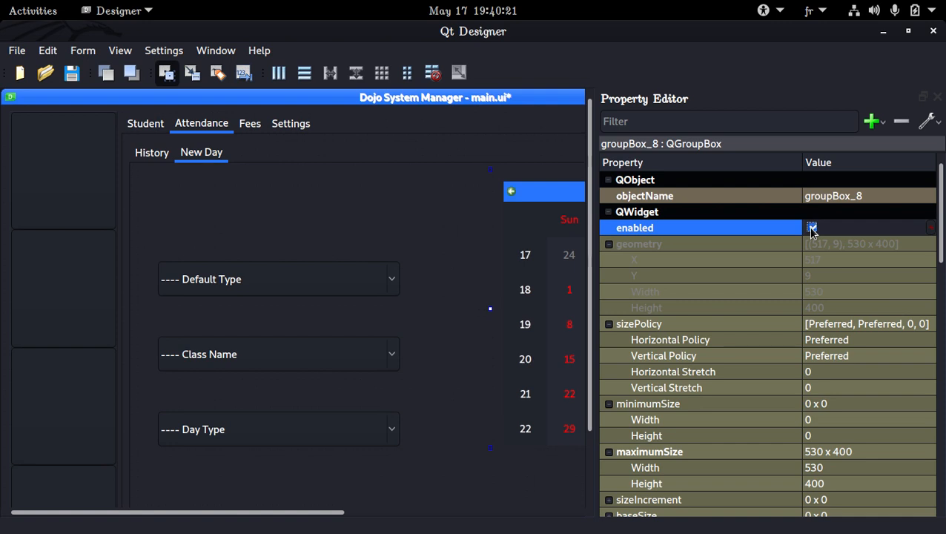
# Compare the minimum and maximum sizes of the calendar, its group box and the combo boxes' group box.
pyautogui.click(374, 237)
pyautogui.click(489, 189)
pyautogui.click(460, 190)
pyautogui.click(497, 191)
pyautogui.scroll(-2, 675, 231)
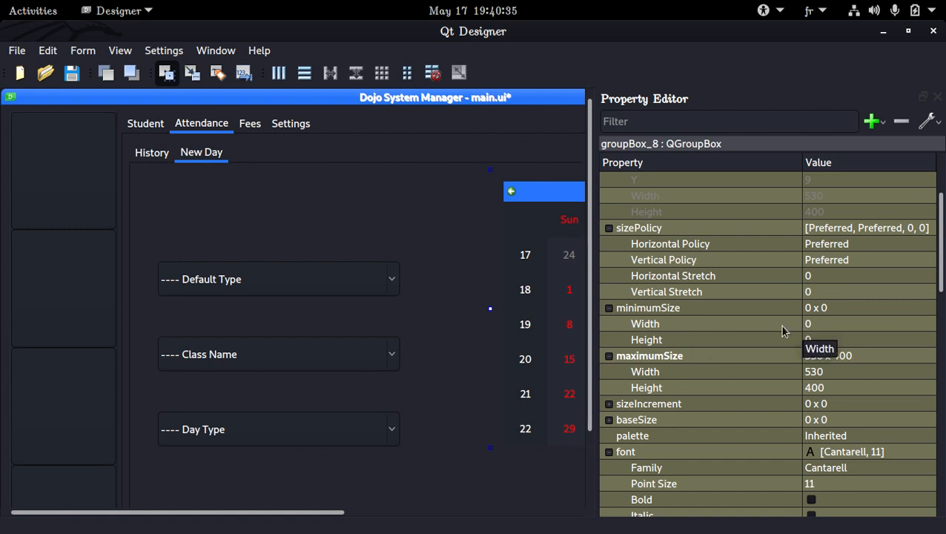
pyautogui.click(374, 233)
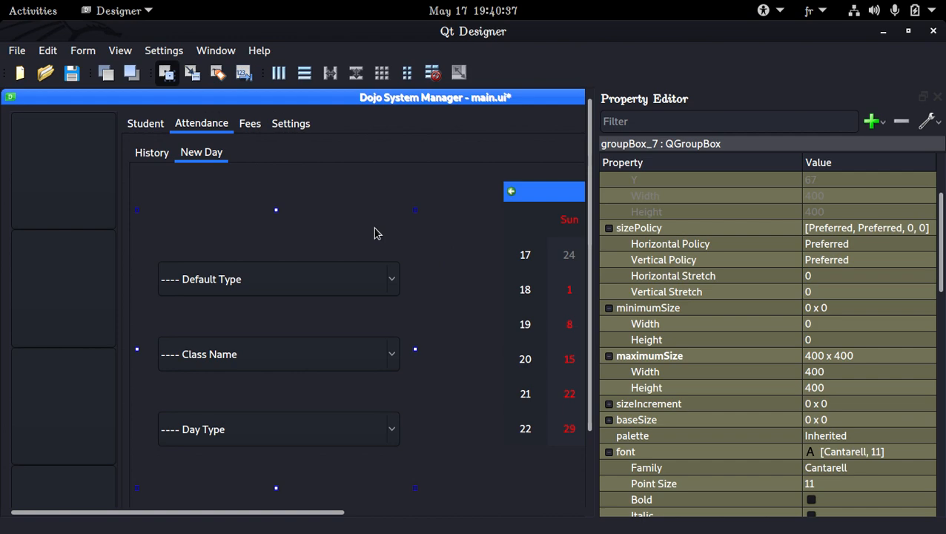
pyautogui.click(526, 233)
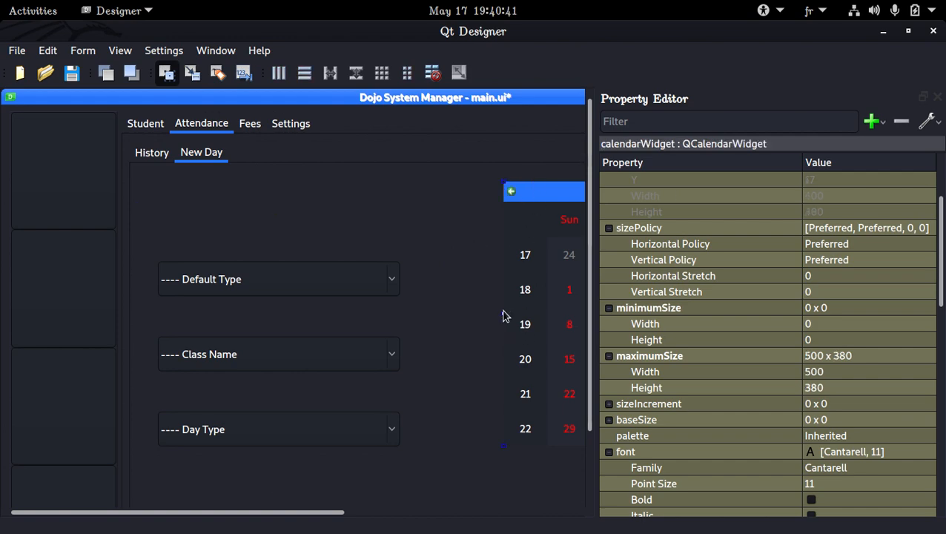
# Try to resize the calendar from its left and top edges and shift it within its group box.
pyautogui.moveTo(504, 313); pyautogui.dragTo(583, 312)
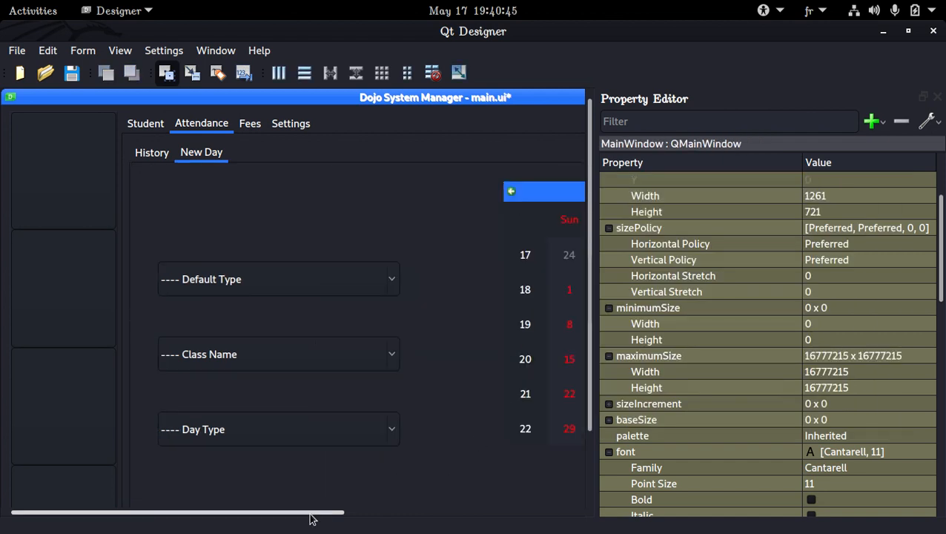
pyautogui.moveTo(312, 519); pyautogui.dragTo(401, 519)
pyautogui.click(406, 187)
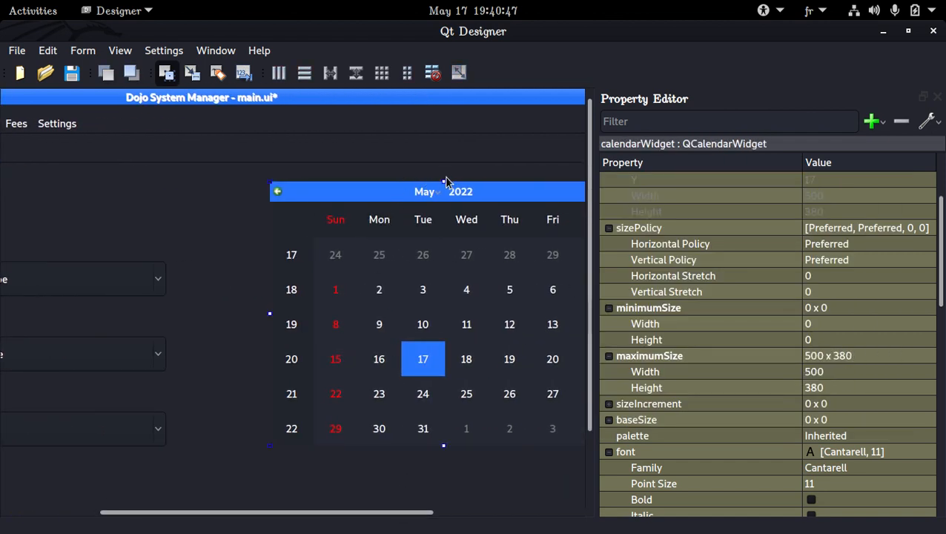
pyautogui.moveTo(445, 181); pyautogui.dragTo(443, 308)
pyautogui.click(445, 185)
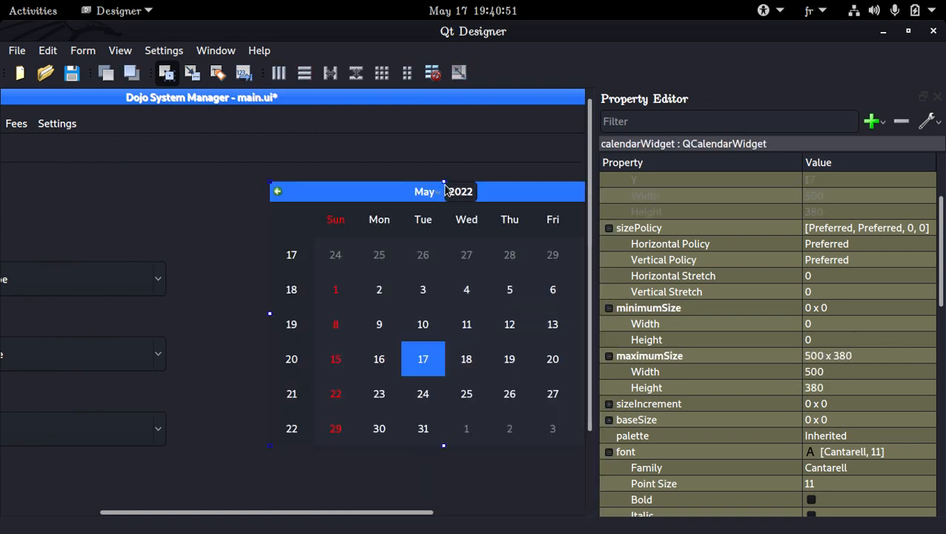
pyautogui.moveTo(449, 192); pyautogui.dragTo(422, 368)
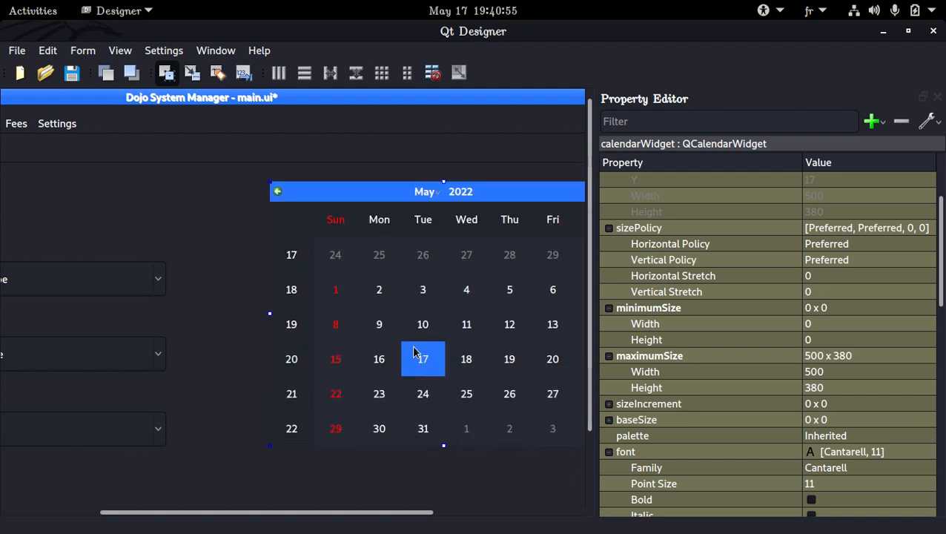
pyautogui.moveTo(288, 514); pyautogui.dragTo(220, 513)
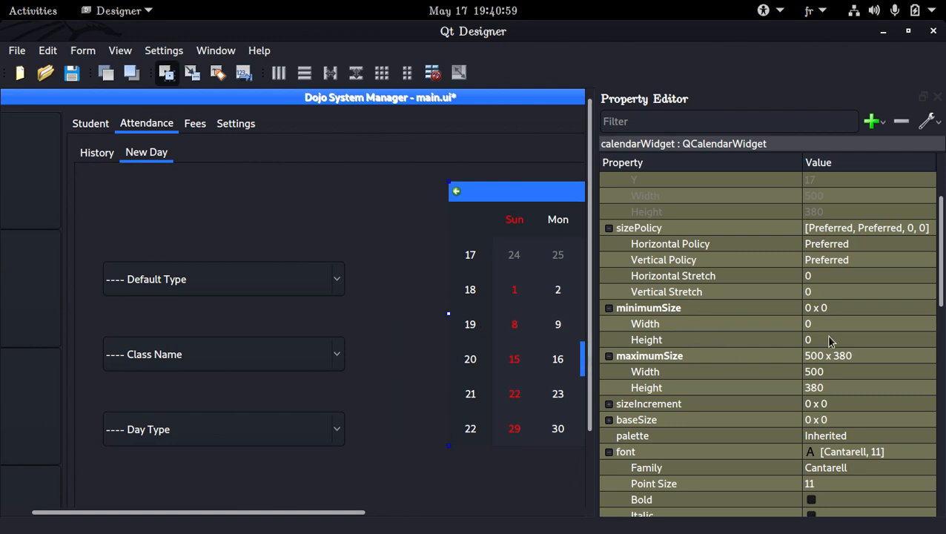
# Set the calendar's minimum size to 400 x 300 and save the form.
pyautogui.click(850, 324)
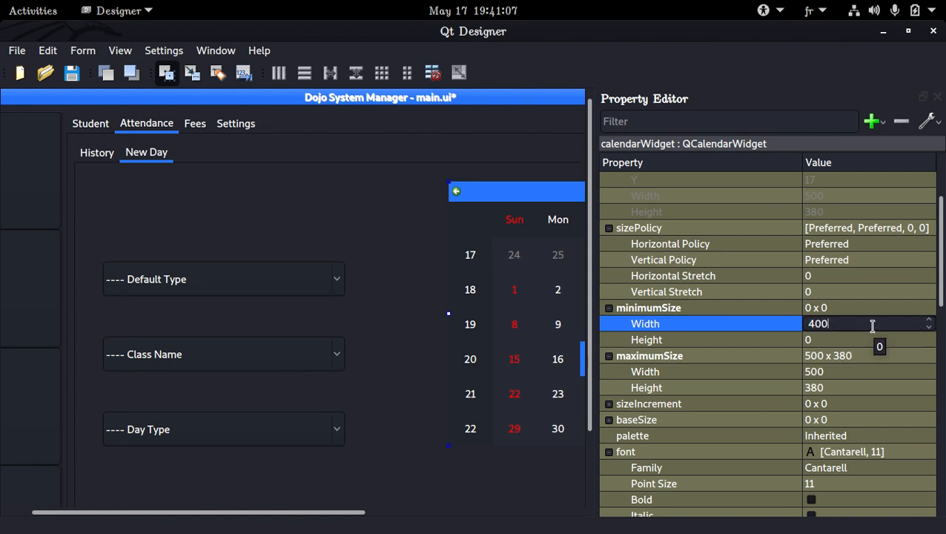
pyautogui.click(869, 339)
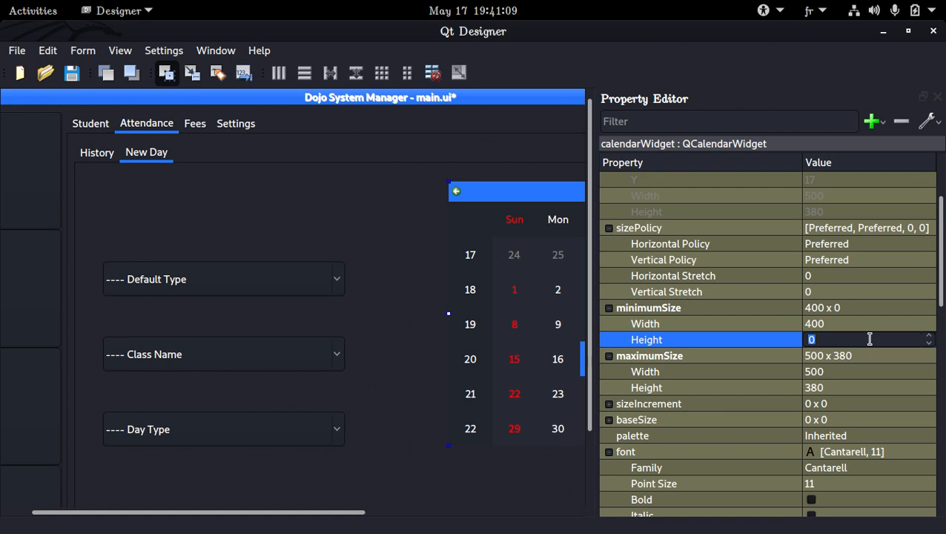
pyautogui.press('Return')
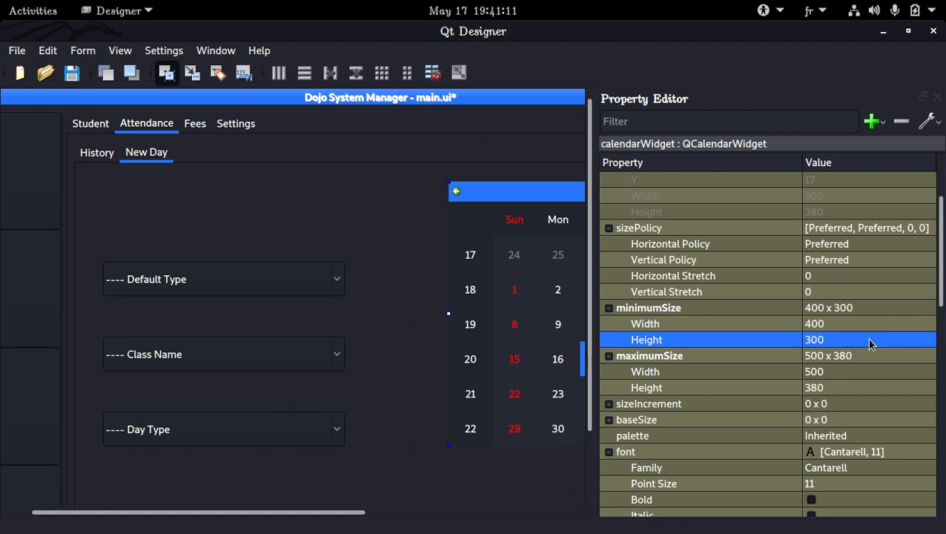
pyautogui.click(383, 296)
pyautogui.click(317, 216)
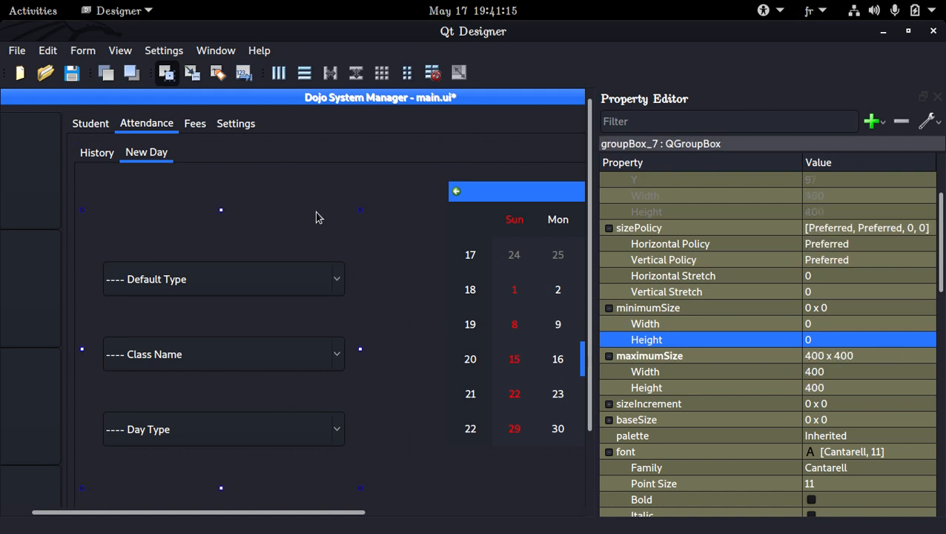
pyautogui.hotkey('ctrl', 's')
# Cancel renaming the inner tab widget, try moving the combo boxes' group box within the page, and undo the move.
pyautogui.doubleClick(317, 216)
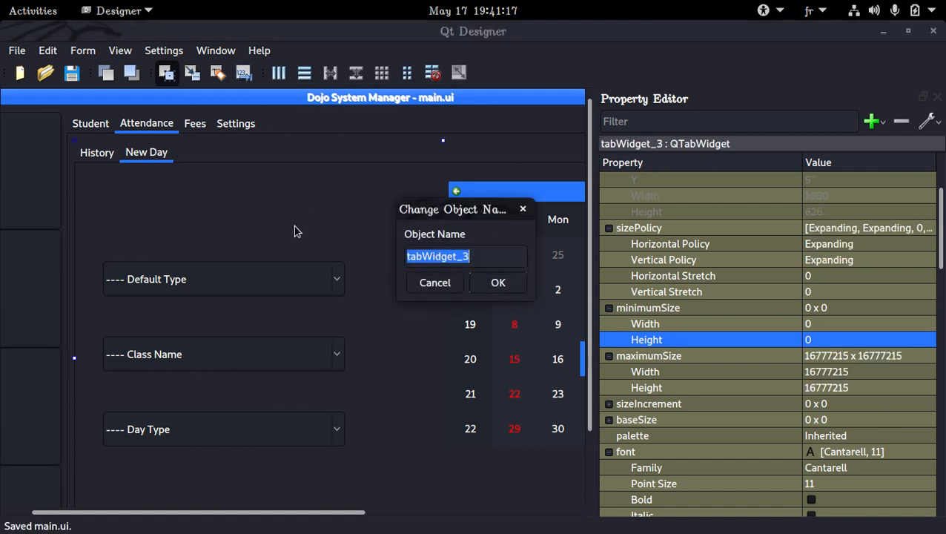
pyautogui.click(425, 280)
pyautogui.moveTo(299, 236)
pyautogui.mouseDown()
pyautogui.moveTo(351, 198)
pyautogui.moveTo(309, 212)
pyautogui.moveTo(311, 221)
pyautogui.mouseUp()
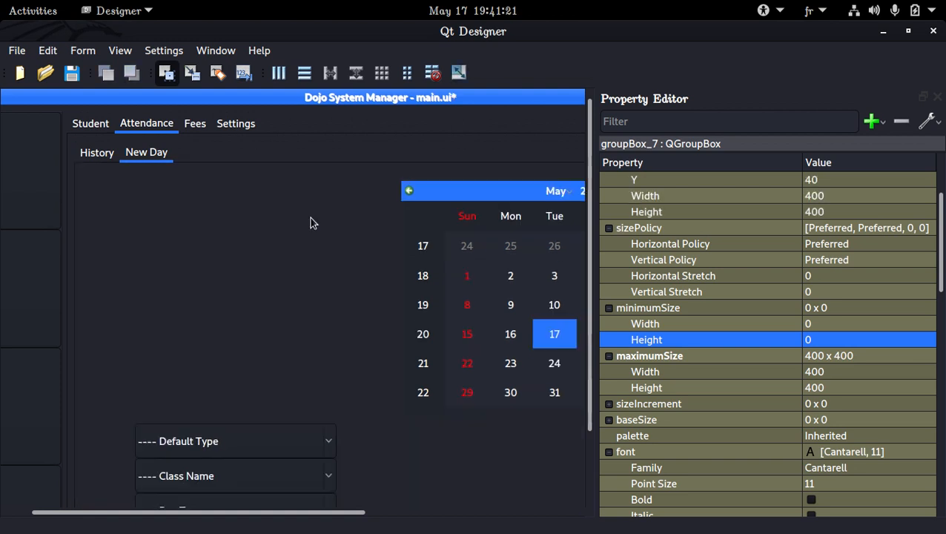
pyautogui.click(320, 214)
pyautogui.hotkey('ctrl', 'z')
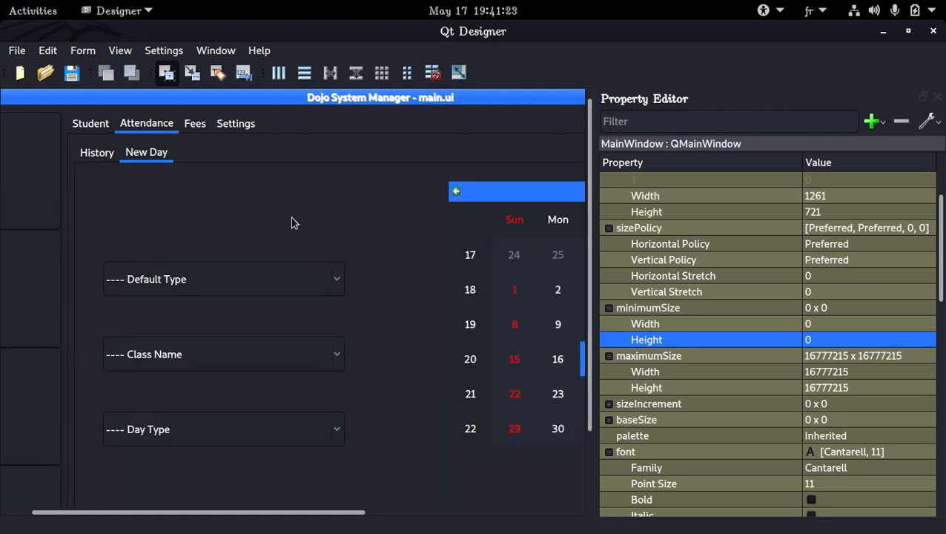
# Move the combo boxes' group box up and to the right, into the layout cell directly beside the calendar.
pyautogui.click(299, 224)
pyautogui.moveTo(299, 224); pyautogui.dragTo(369, 184)
pyautogui.click(350, 208)
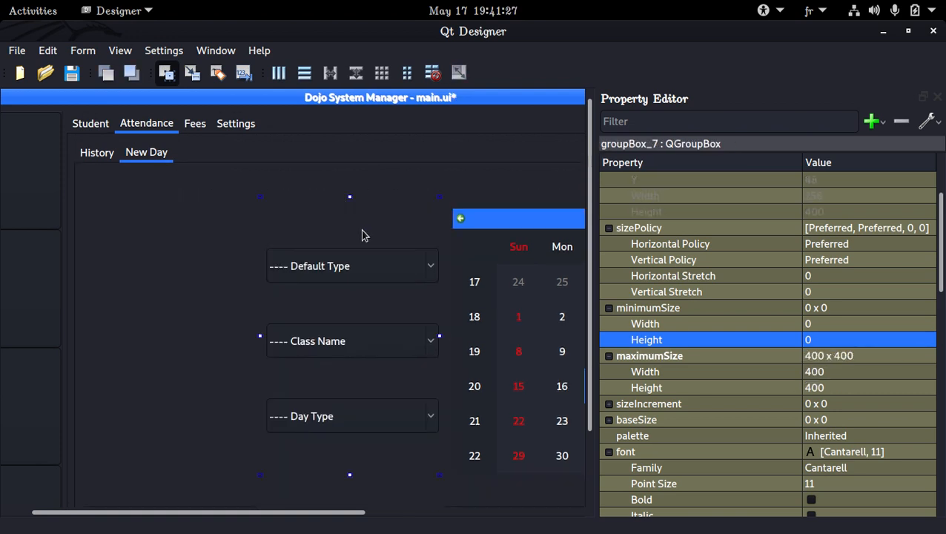
# Check the new placement of the combo boxes' group box against the calendar's group box in the page layout.
pyautogui.click(458, 201)
pyautogui.click(495, 204)
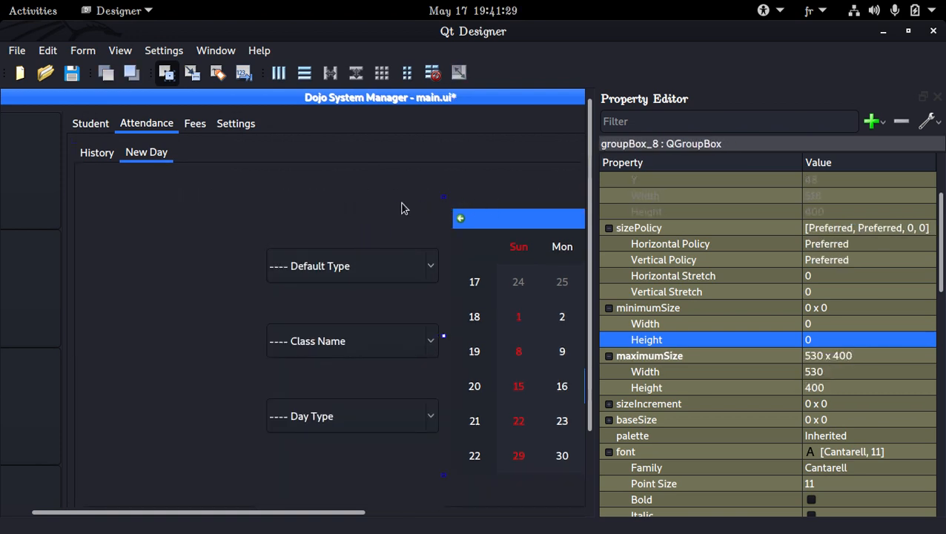
pyautogui.click(399, 208)
pyautogui.click(467, 205)
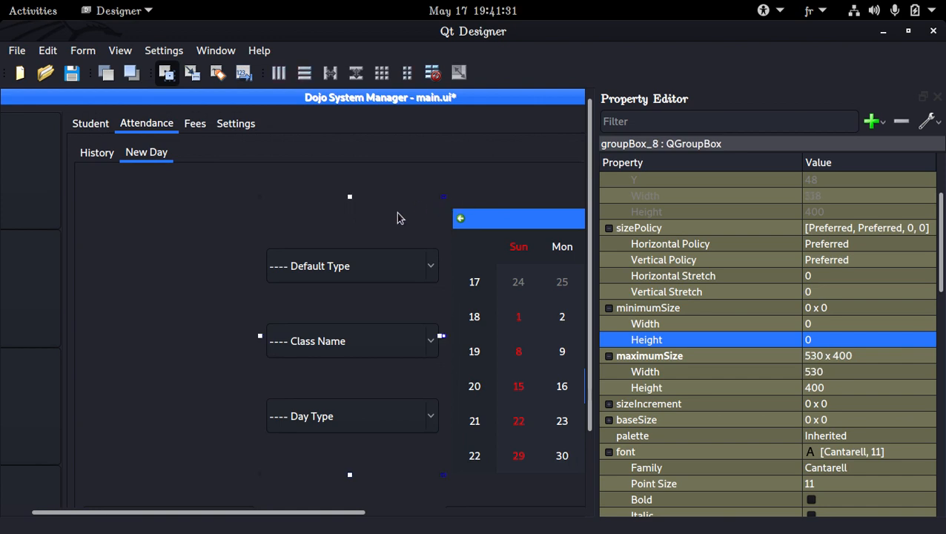
pyautogui.click(229, 239)
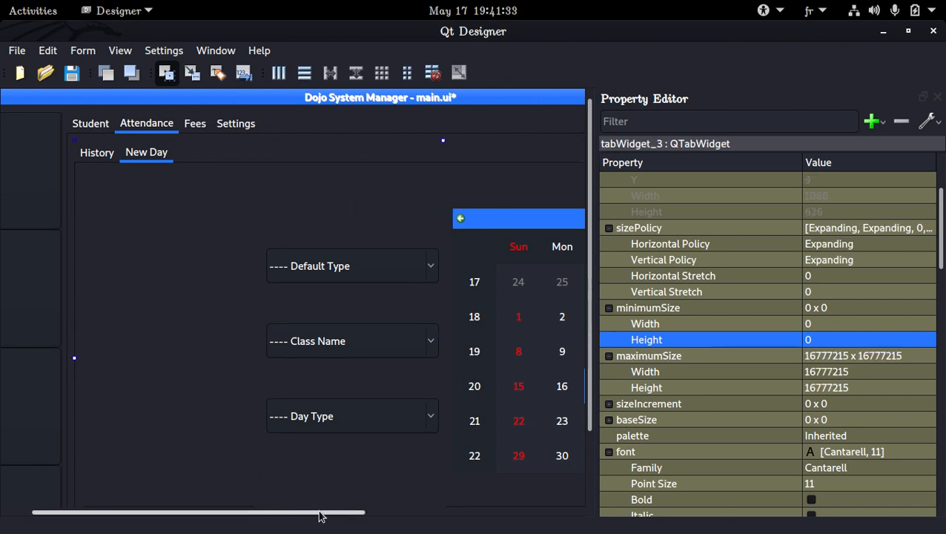
pyautogui.moveTo(321, 513); pyautogui.dragTo(342, 511)
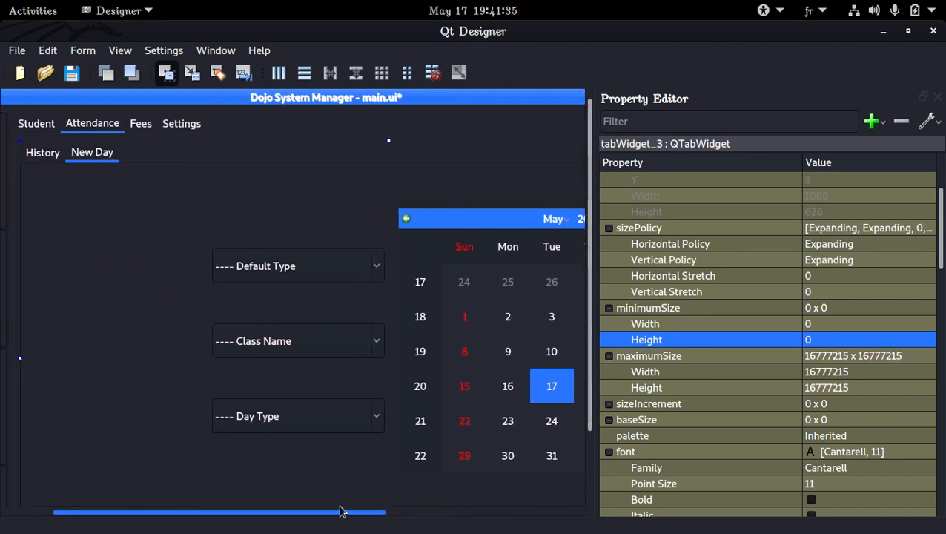
pyautogui.click(227, 243)
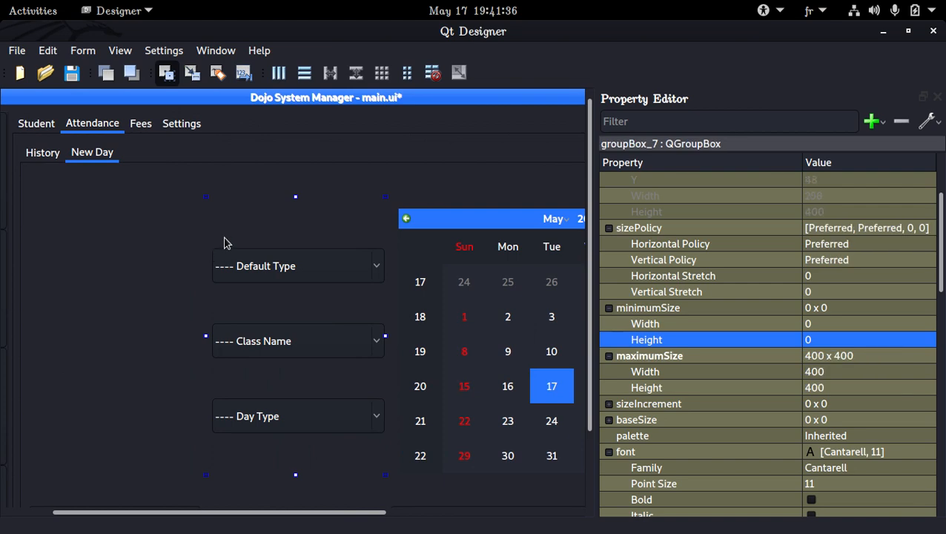
# Save the form with the combo boxes' group box beside the calendar and close Qt Designer.
pyautogui.click(202, 297)
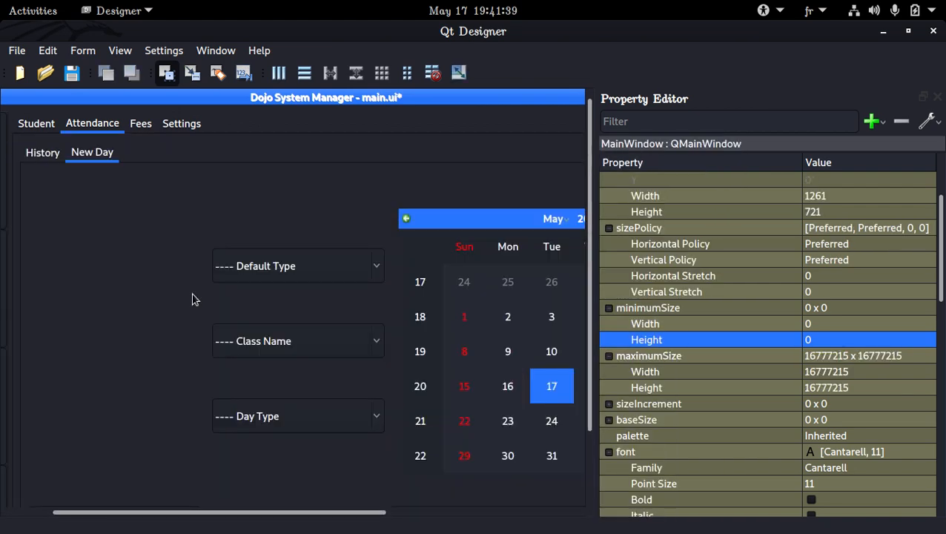
pyautogui.click(318, 295)
pyautogui.click(434, 212)
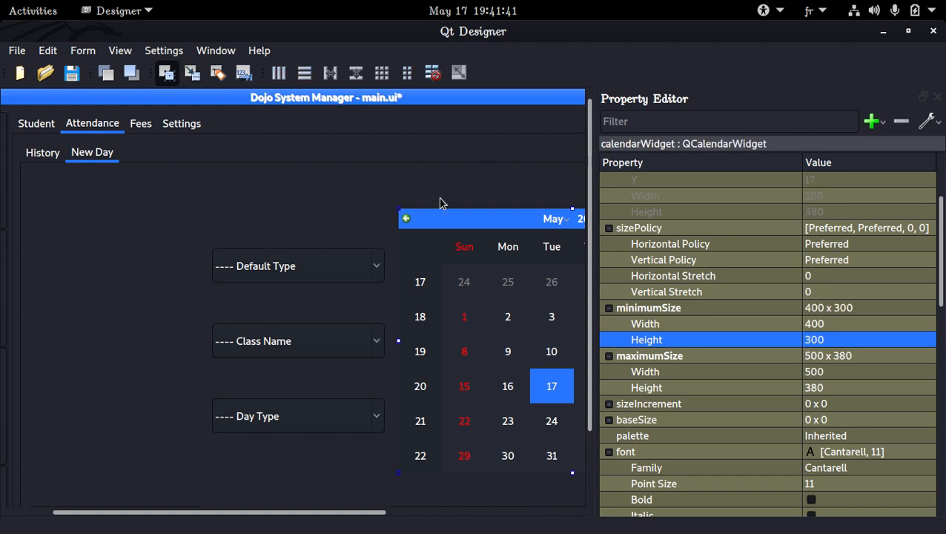
pyautogui.click(439, 203)
pyautogui.click(338, 240)
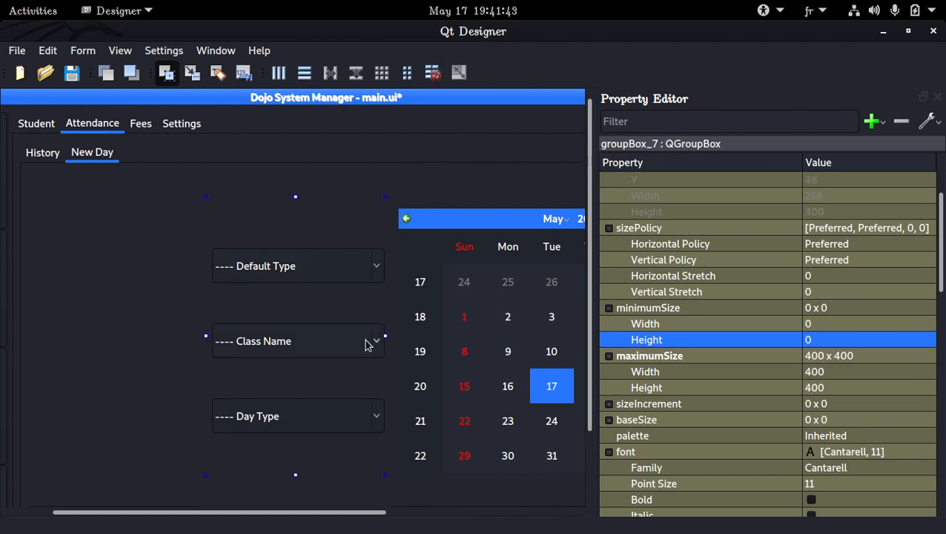
pyautogui.hotkey('ctrl', 's')
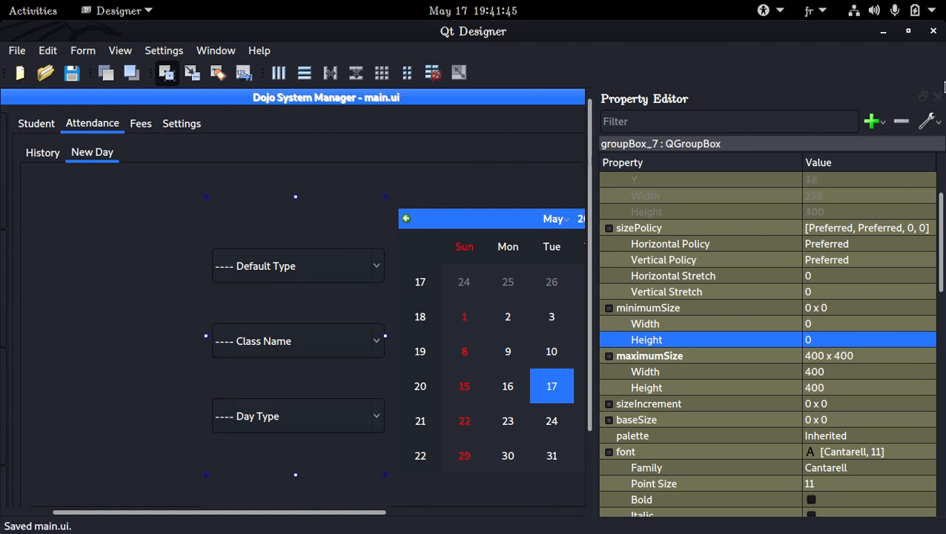
pyautogui.click(933, 32)
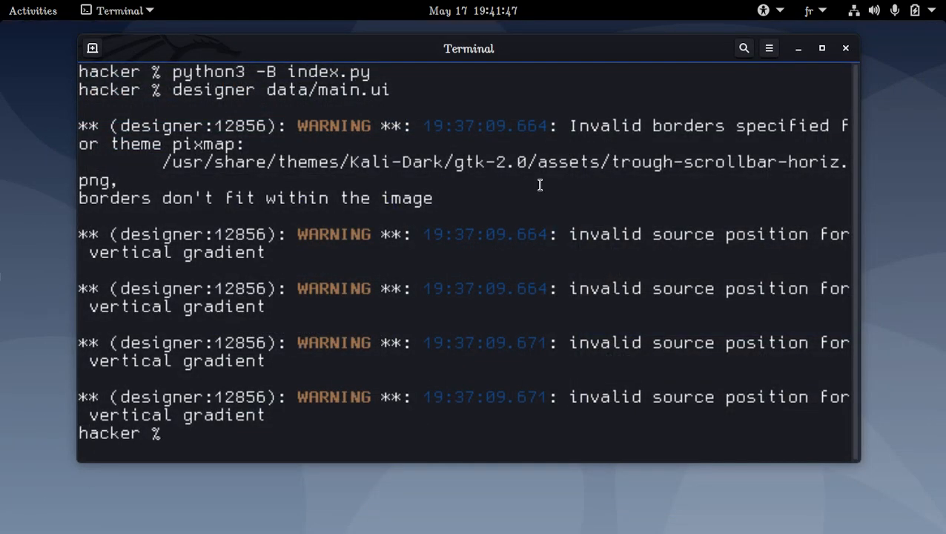
# Run index.py with python3 -B in the terminal, check the attendance New Day page, and close the application.
pyautogui.write('clear')
pyautogui.press('Up')
pyautogui.press('Up')
pyautogui.press('Return')
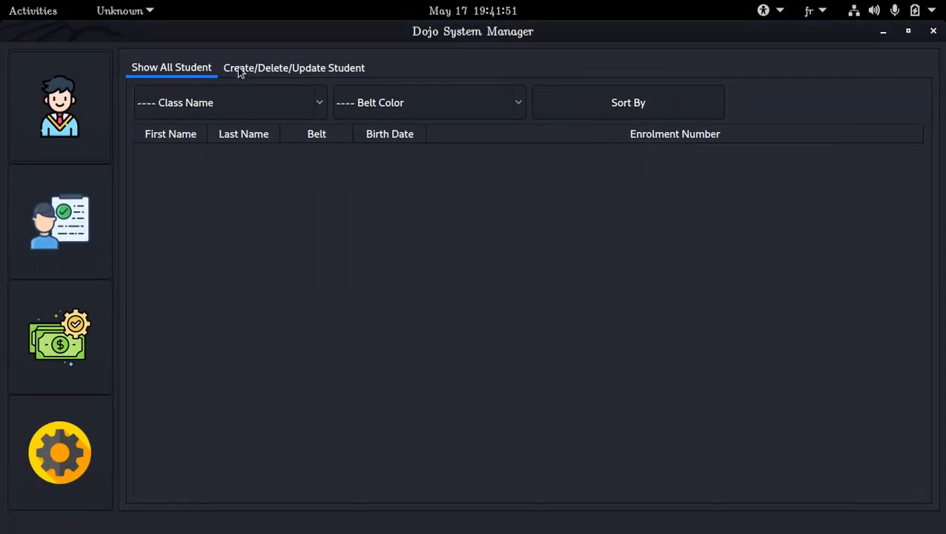
pyautogui.click(239, 69)
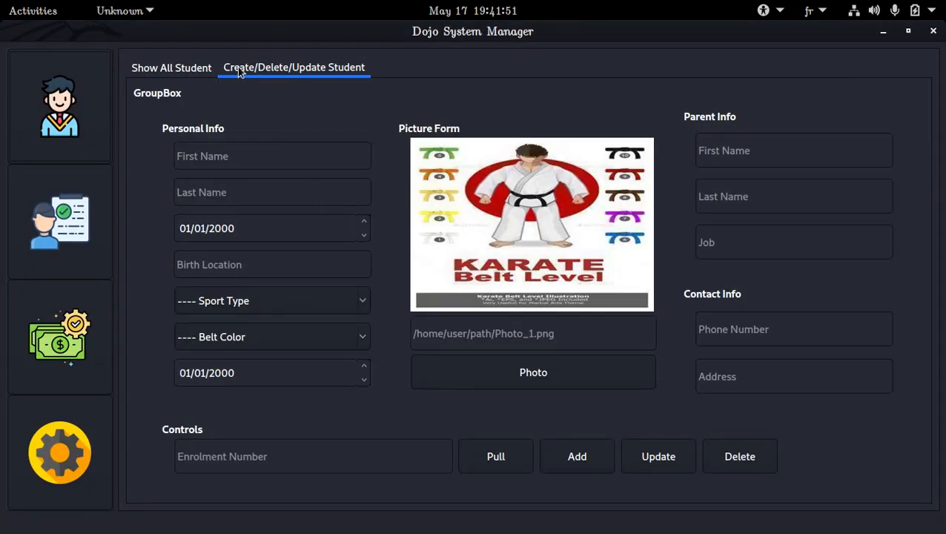
pyautogui.click(53, 192)
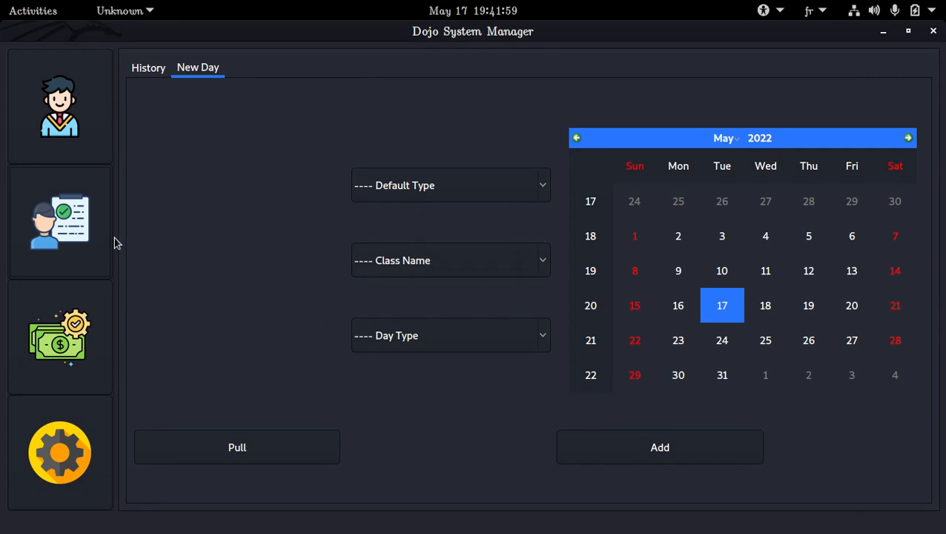
pyautogui.click(932, 31)
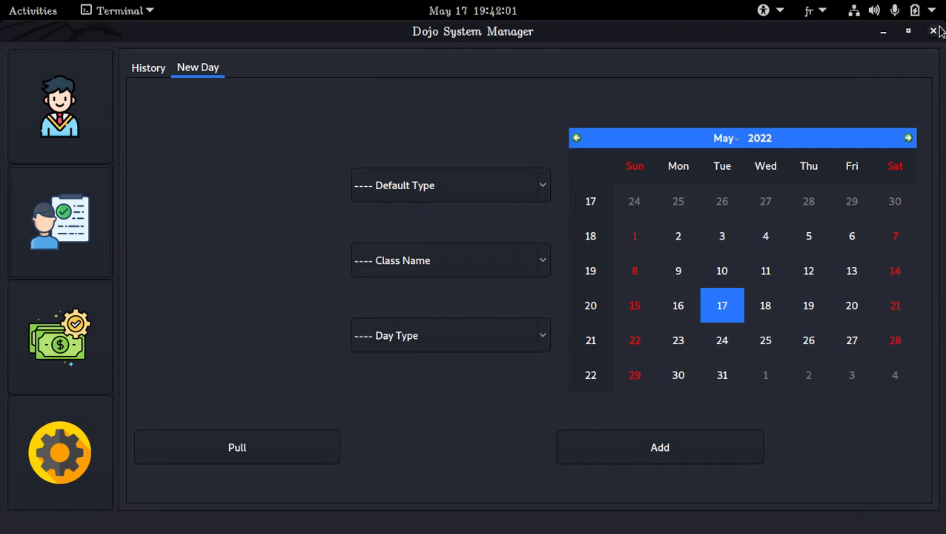
# Reopen data/main.ui in Qt Designer from the terminal.
pyautogui.press('Up')
pyautogui.press('Up')
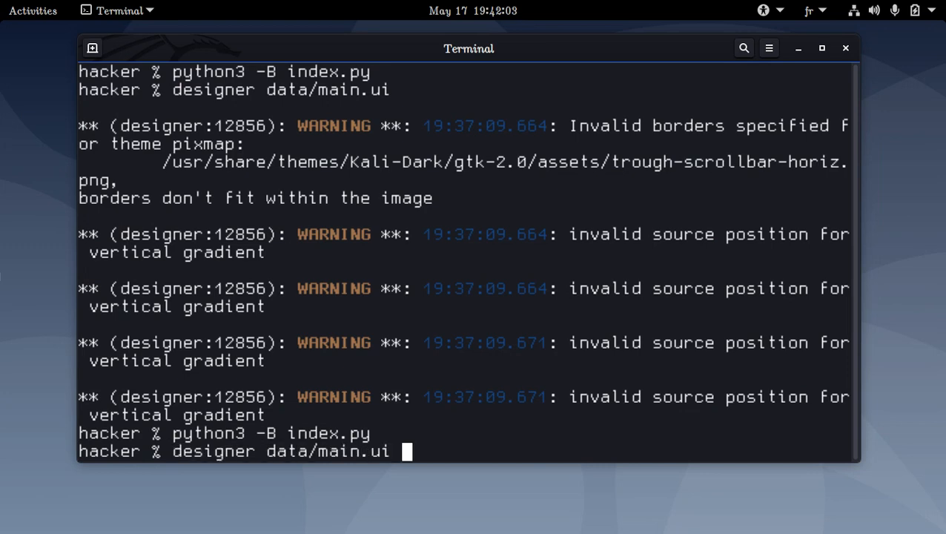
pyautogui.press('Return')
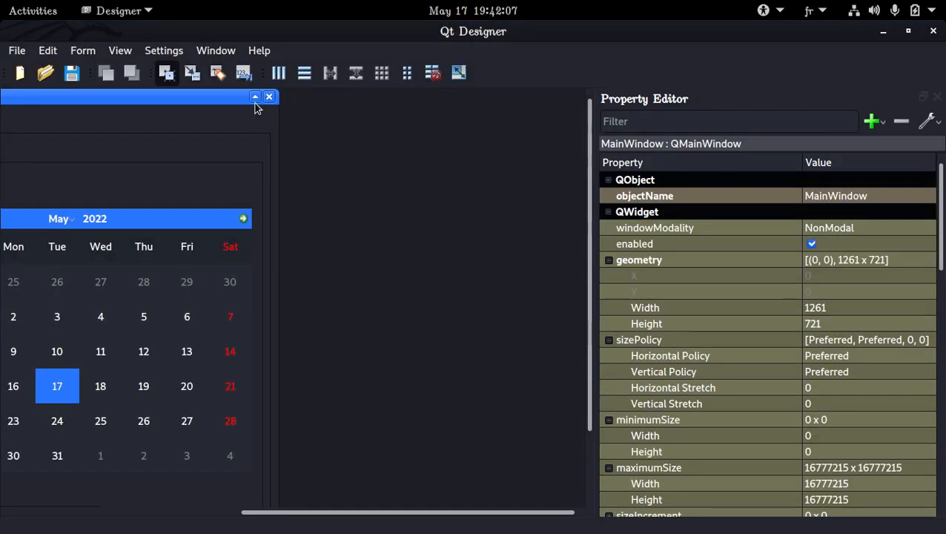
pyautogui.moveTo(404, 512); pyautogui.dragTo(213, 512)
# Stretch the combo boxes' group box leftward to the edge of the New Day page and save the form.
pyautogui.click(207, 256)
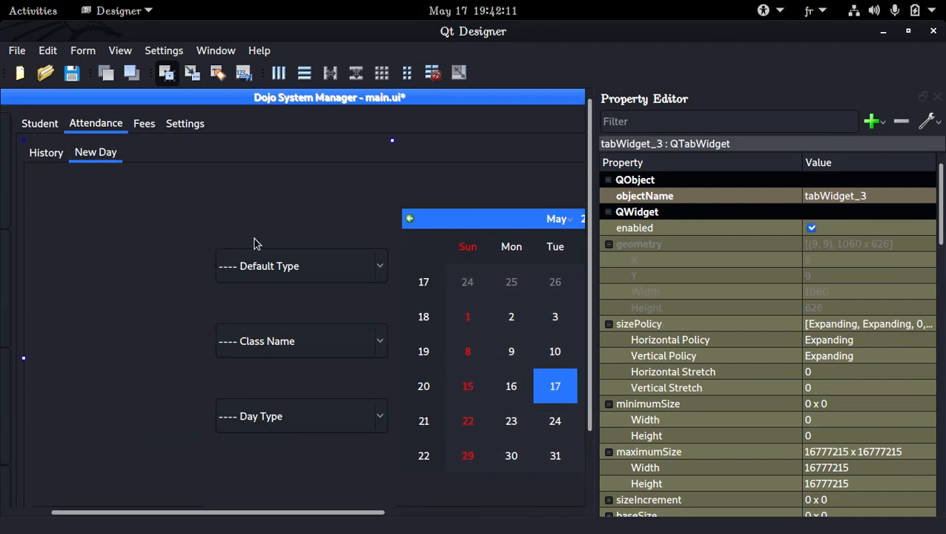
pyautogui.click(338, 310)
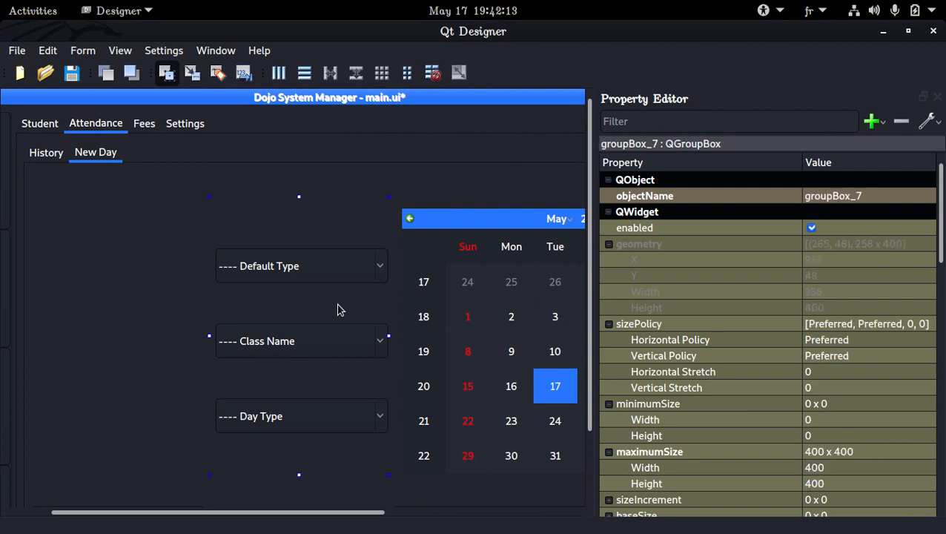
pyautogui.moveTo(207, 336); pyautogui.dragTo(70, 337)
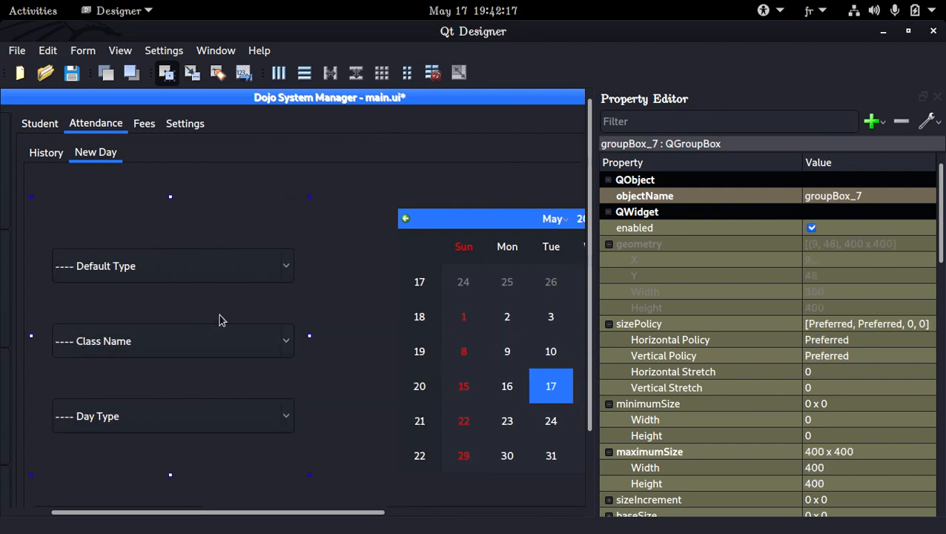
pyautogui.click(382, 252)
pyautogui.click(388, 247)
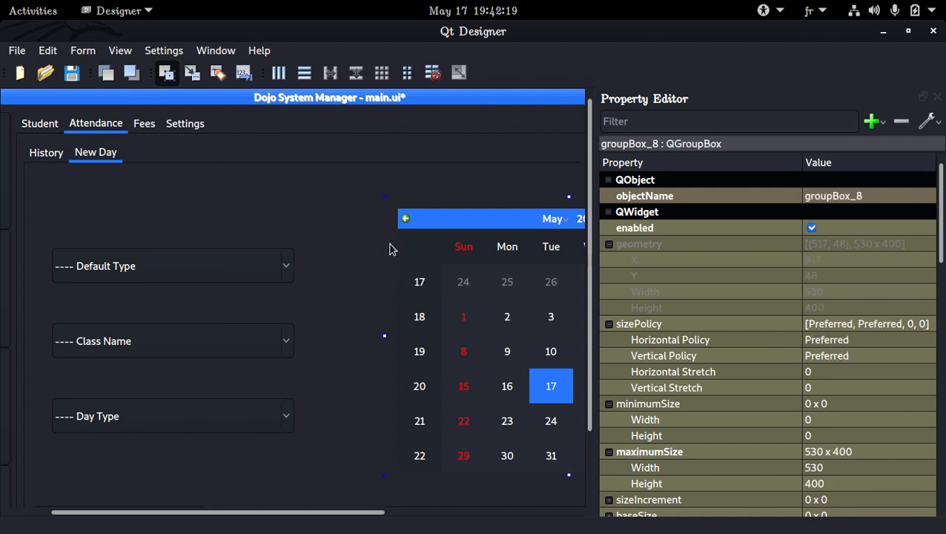
pyautogui.hotkey('ctrl', 's')
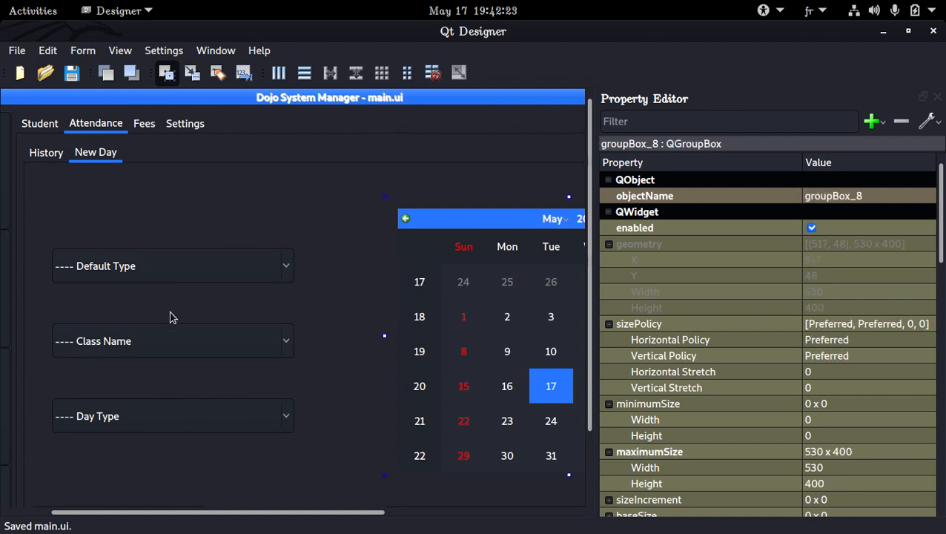
# Move the Pull button into the layout cell directly beside the Add button, below the calendar, and save the form.
pyautogui.scroll(-3, 207, 354)
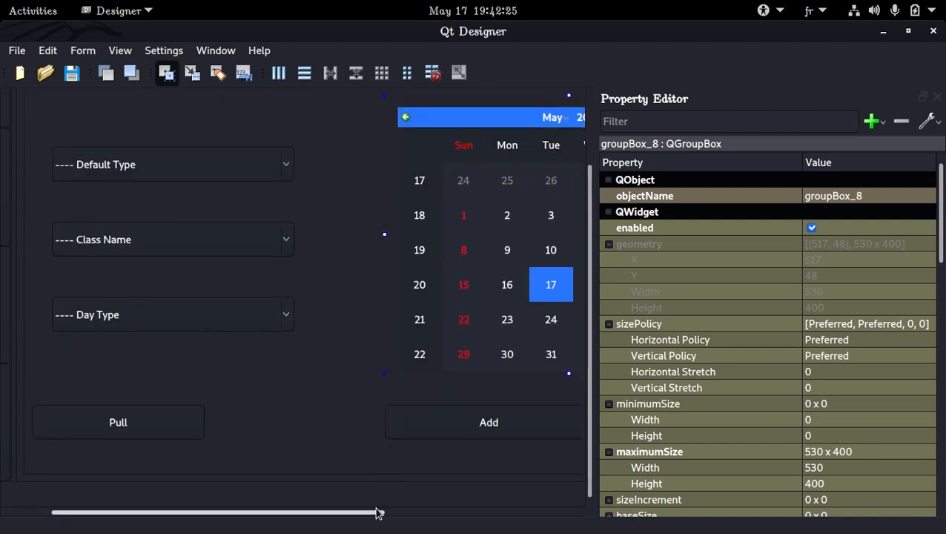
pyautogui.moveTo(370, 522)
pyautogui.mouseDown()
pyautogui.moveTo(441, 518)
pyautogui.moveTo(374, 517)
pyautogui.moveTo(387, 513)
pyautogui.mouseUp()
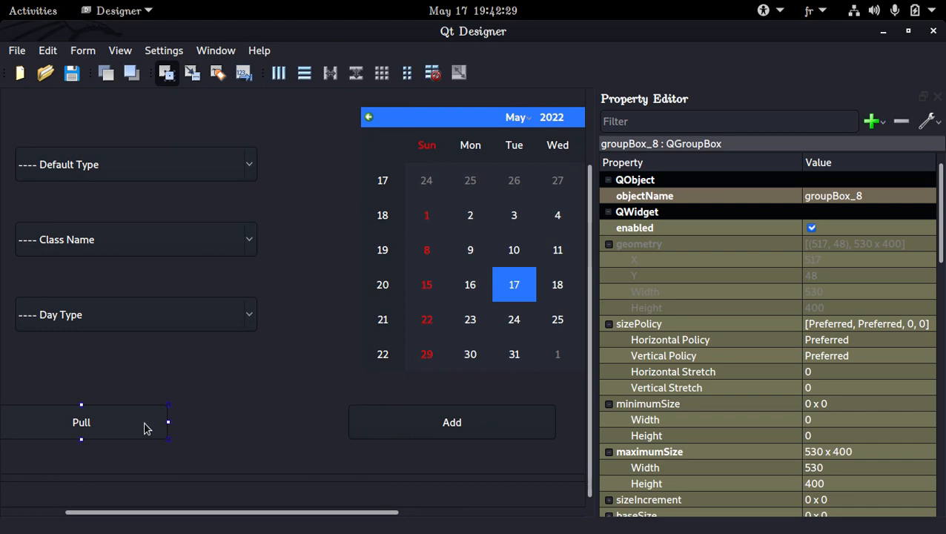
pyautogui.moveTo(146, 429); pyautogui.dragTo(207, 430)
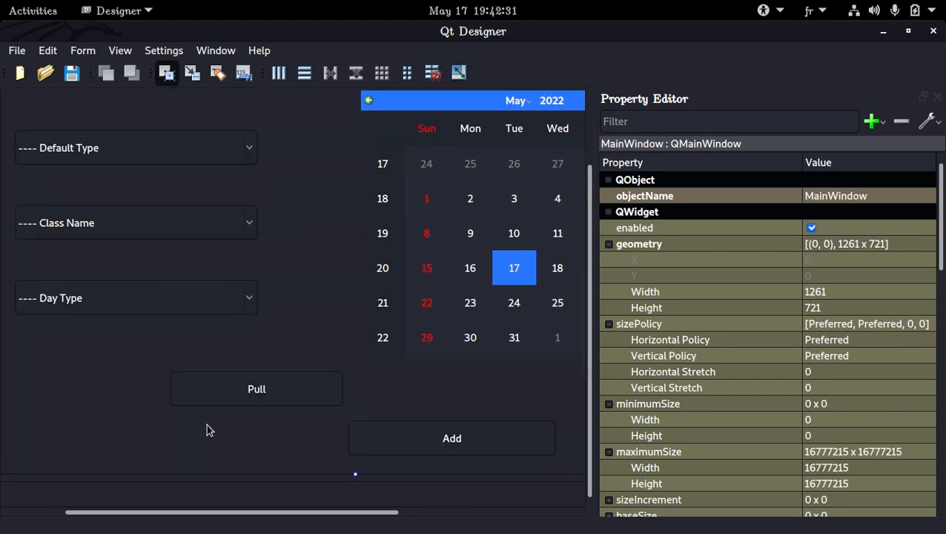
pyautogui.hotkey('ctrl', 'z')
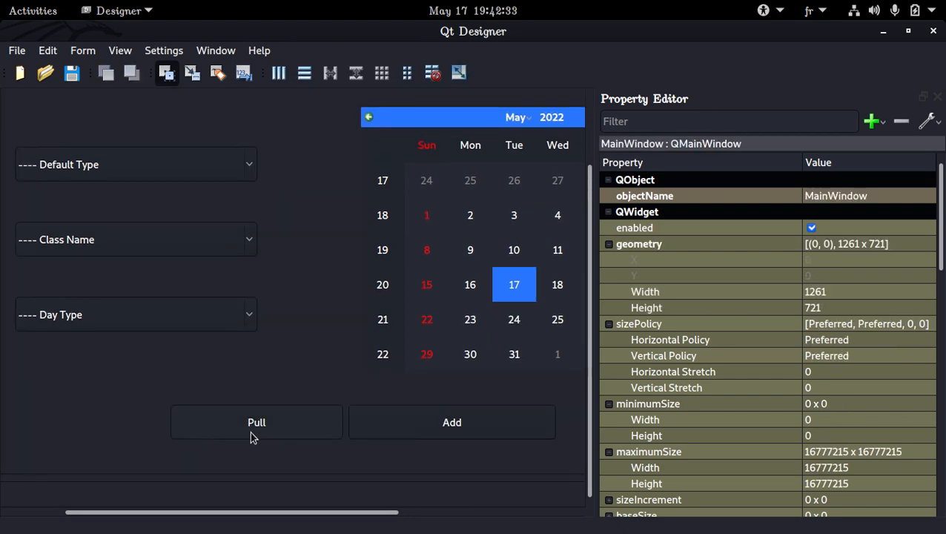
pyautogui.moveTo(357, 513); pyautogui.dragTo(285, 514)
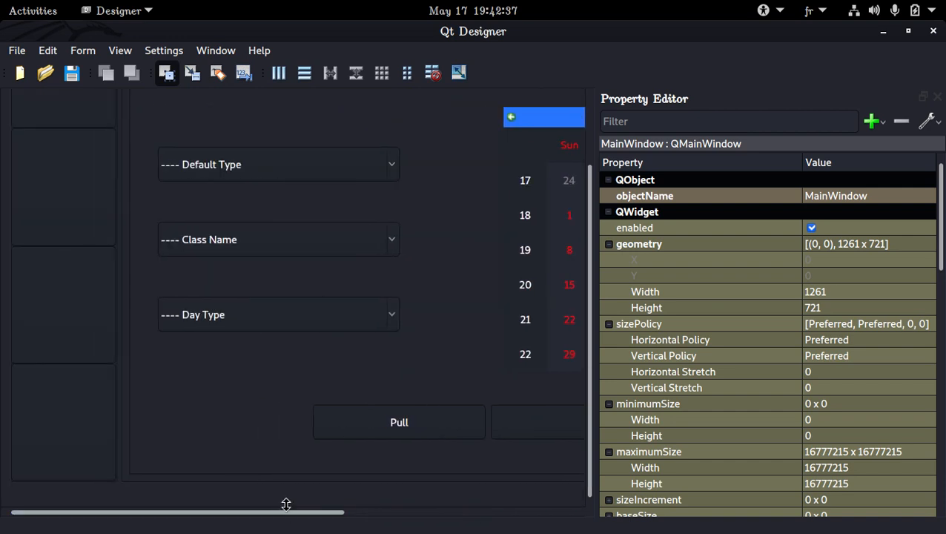
pyautogui.hotkey('ctrl', 's')
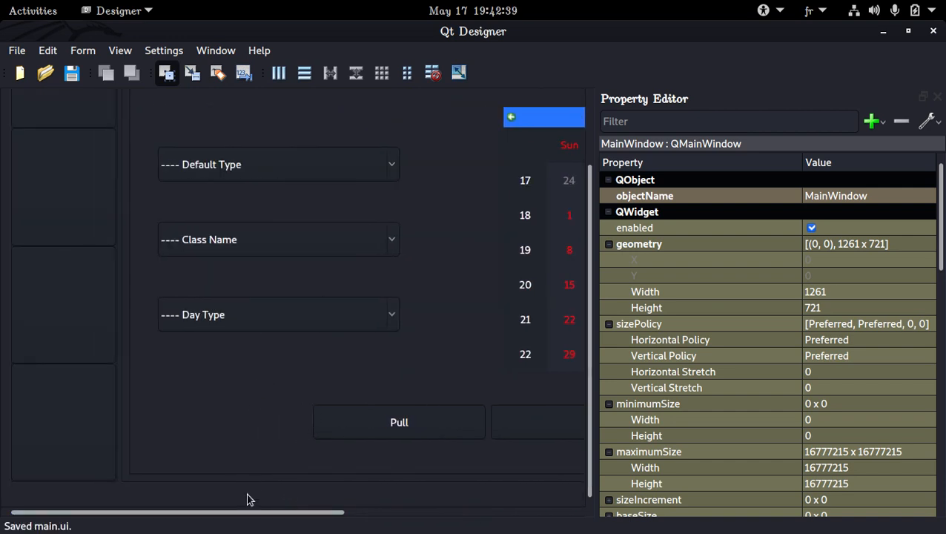
# Close Qt Designer and clear the terminal.
pyautogui.moveTo(249, 512); pyautogui.dragTo(387, 517)
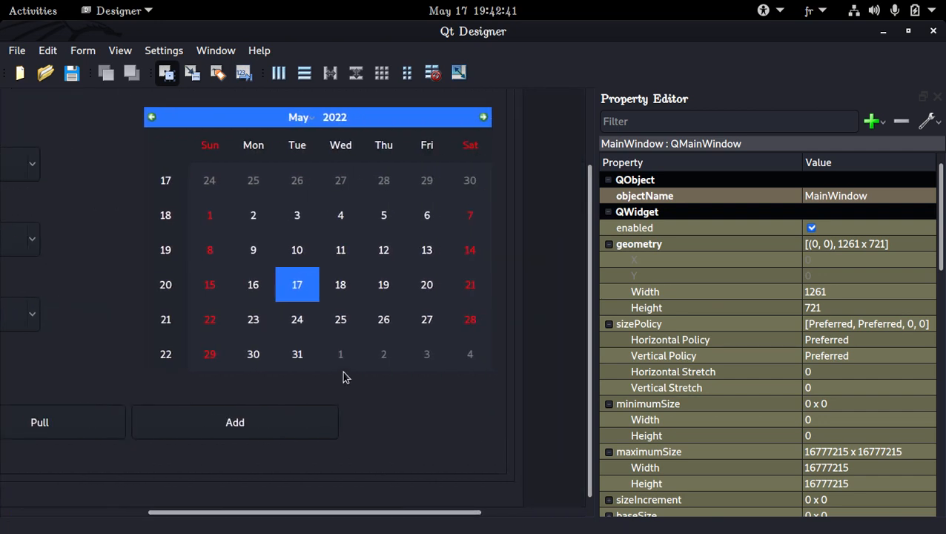
pyautogui.moveTo(271, 513); pyautogui.dragTo(143, 523)
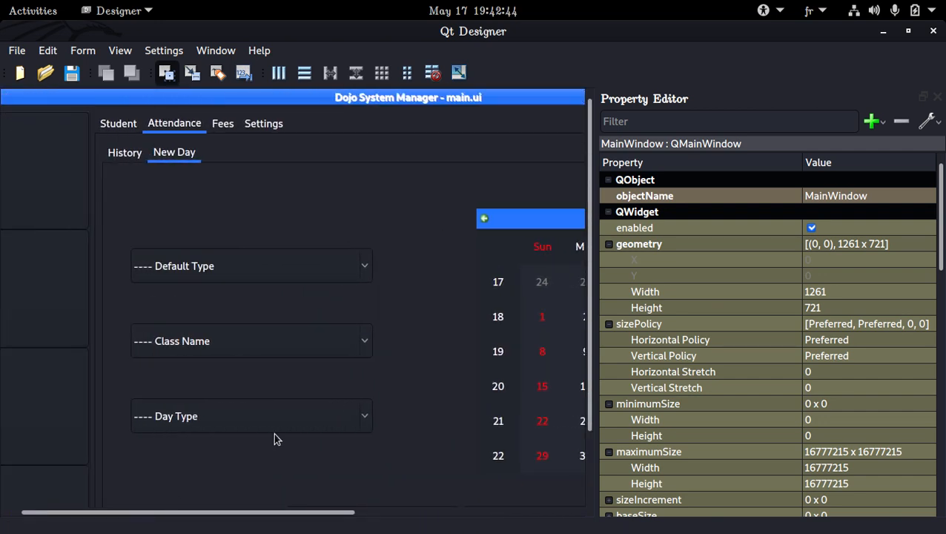
pyautogui.click(935, 32)
pyautogui.write('c')
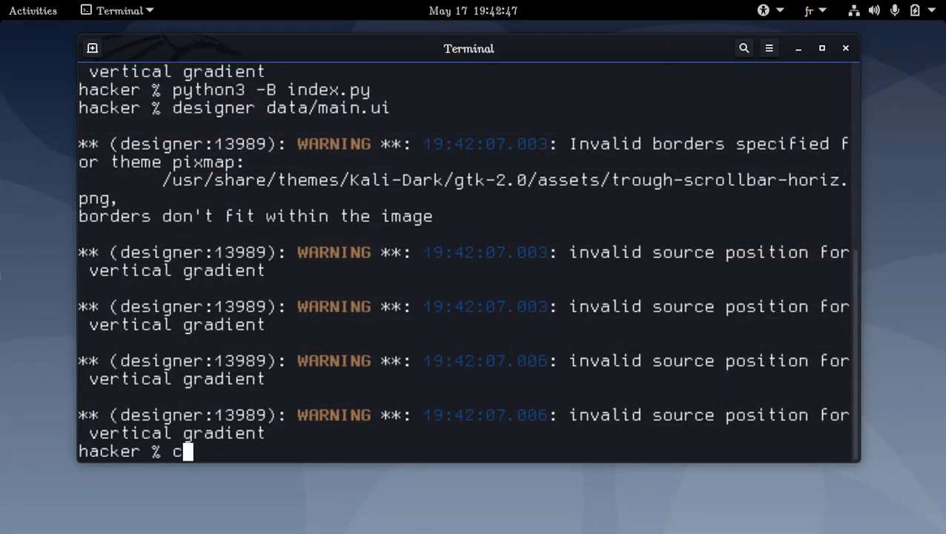
pyautogui.write('lear*')
pyautogui.press('Return')
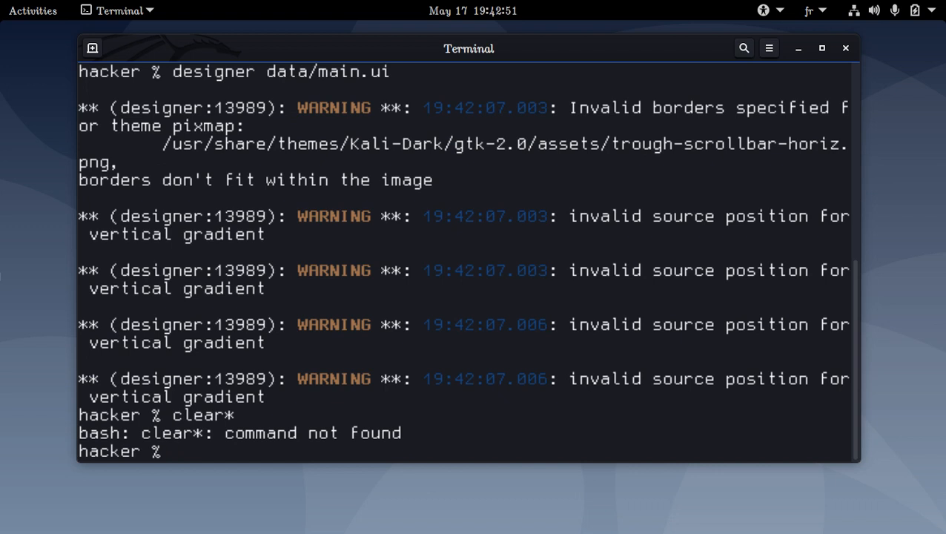
pyautogui.write('clear')
pyautogui.press('Return')
# Run index.py with python3 -B, look at the student pages, and open the attendance New Day page.
pyautogui.write('p')
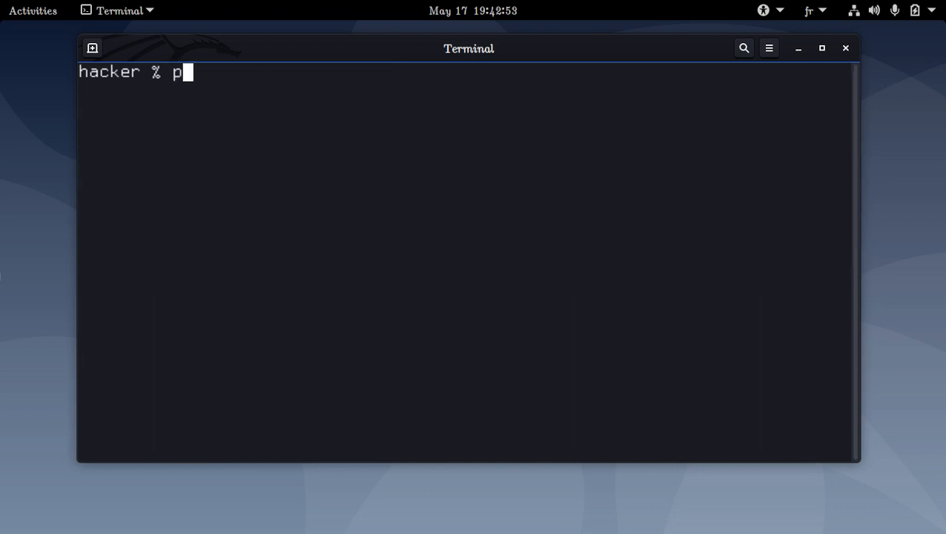
pyautogui.write('ython3 -B ')
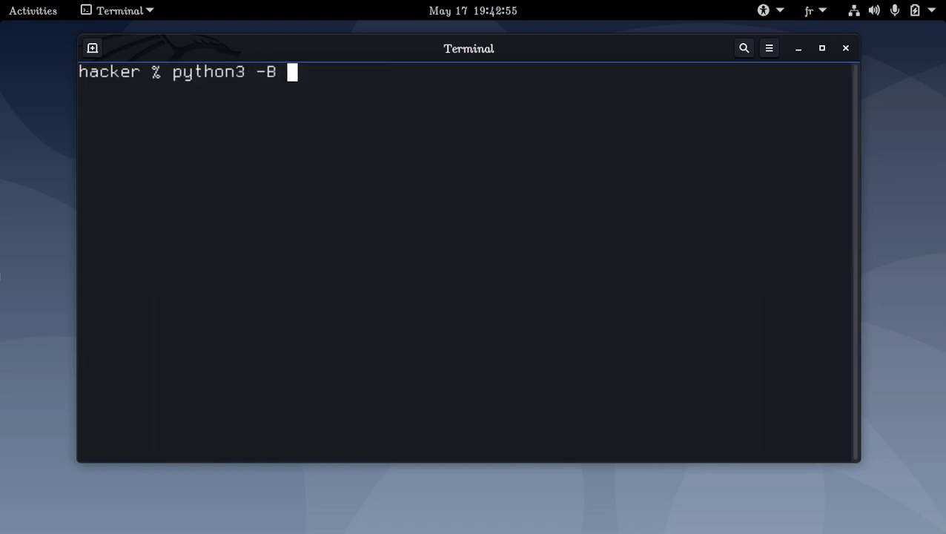
pyautogui.write('indez')
pyautogui.press('Return')
pyautogui.press('Up')
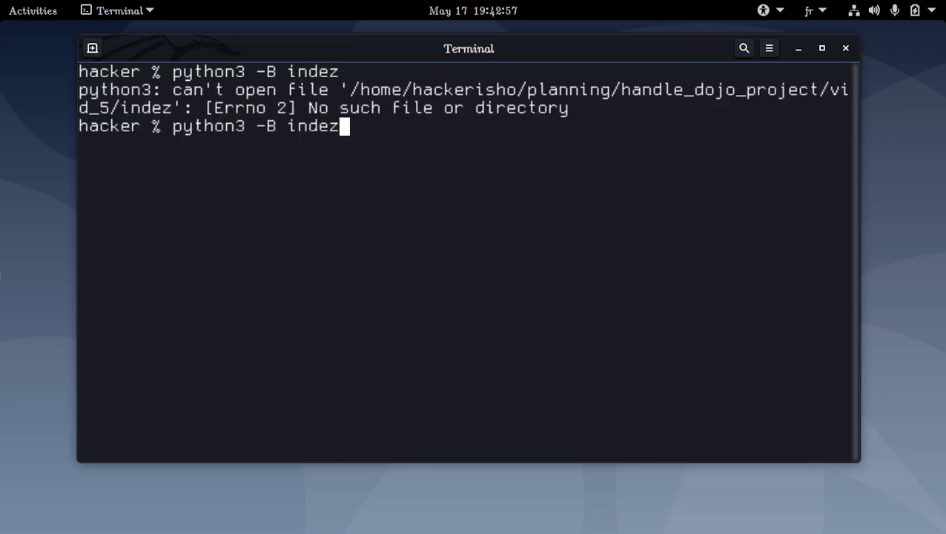
pyautogui.press('BackSpace')
pyautogui.press('Tab')
pyautogui.press('Return')
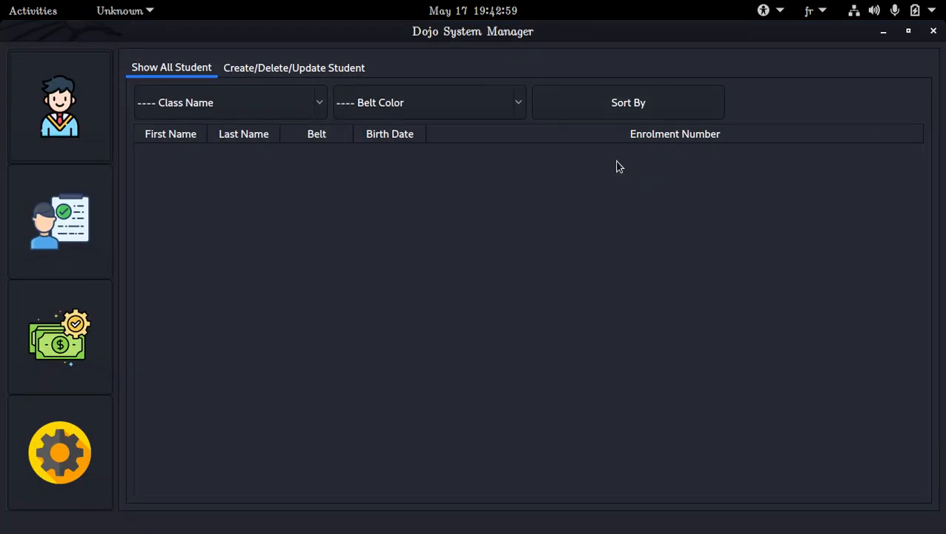
pyautogui.click(285, 69)
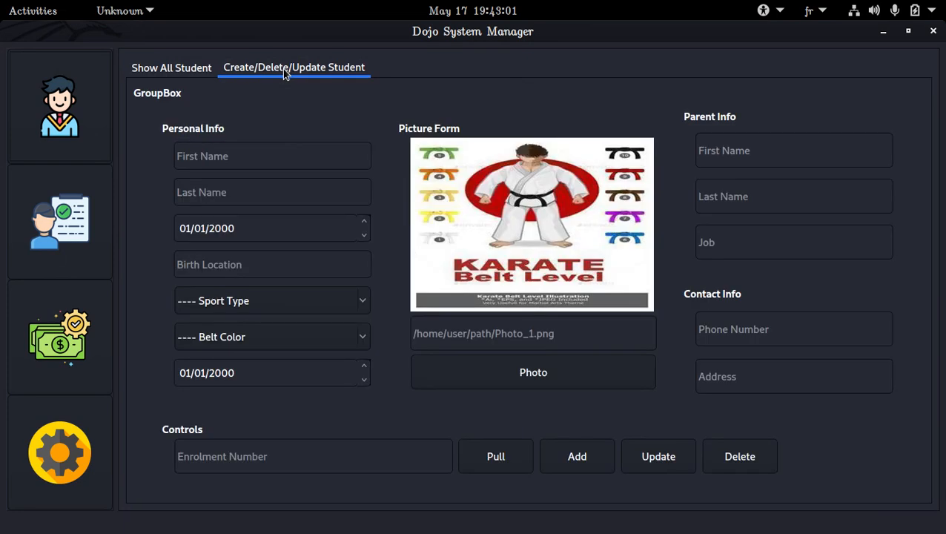
pyautogui.click(190, 67)
pyautogui.click(93, 199)
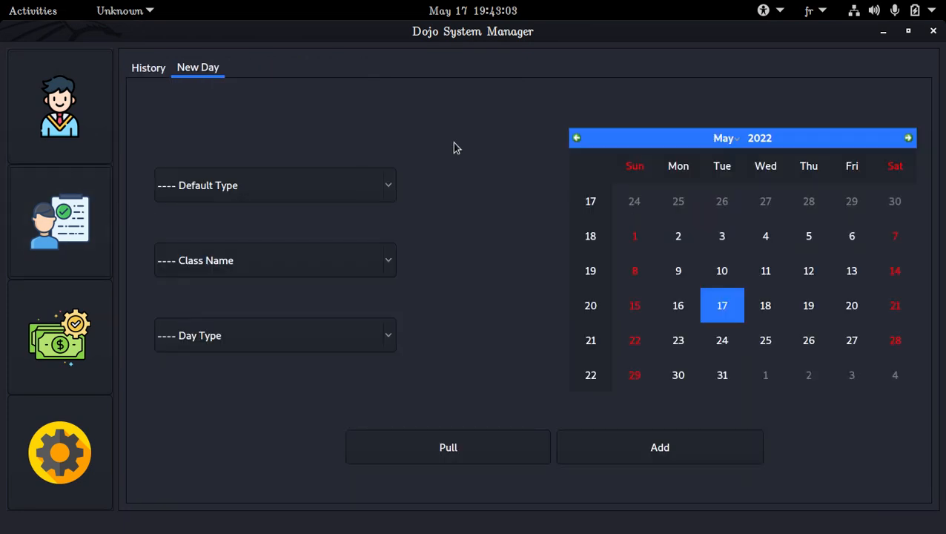
# Select 21 May 2022 in the New Day calendar, review the New Day and History pages, and close the application.
pyautogui.click(897, 310)
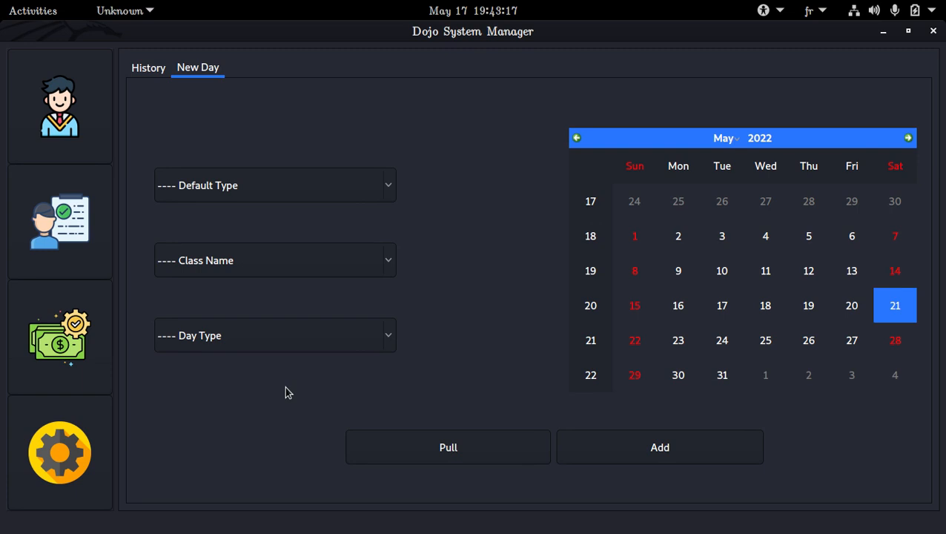
pyautogui.click(151, 72)
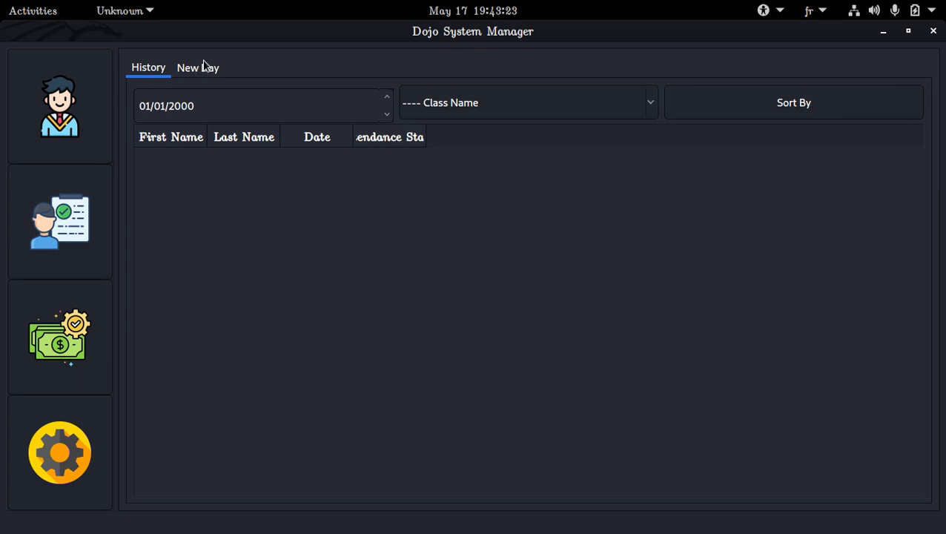
pyautogui.click(197, 67)
pyautogui.click(149, 68)
pyautogui.click(208, 74)
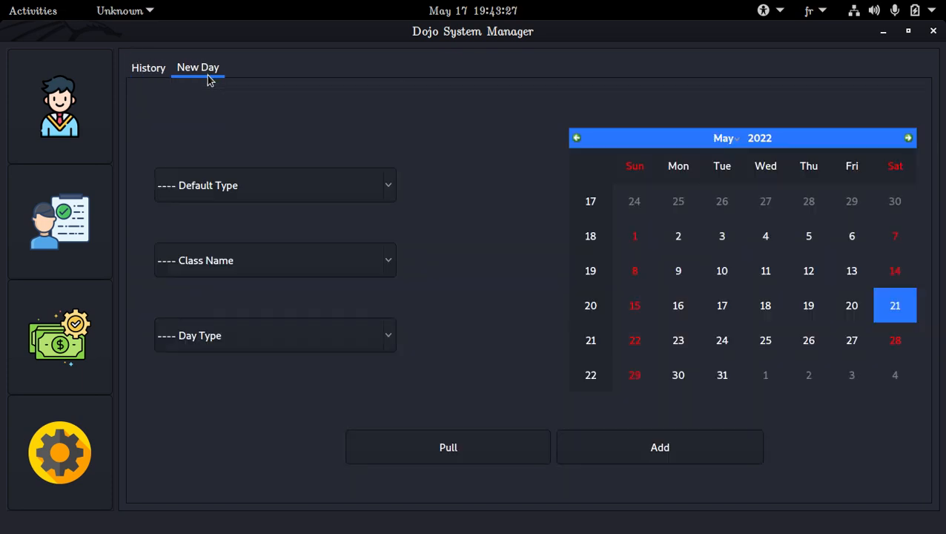
pyautogui.click(147, 69)
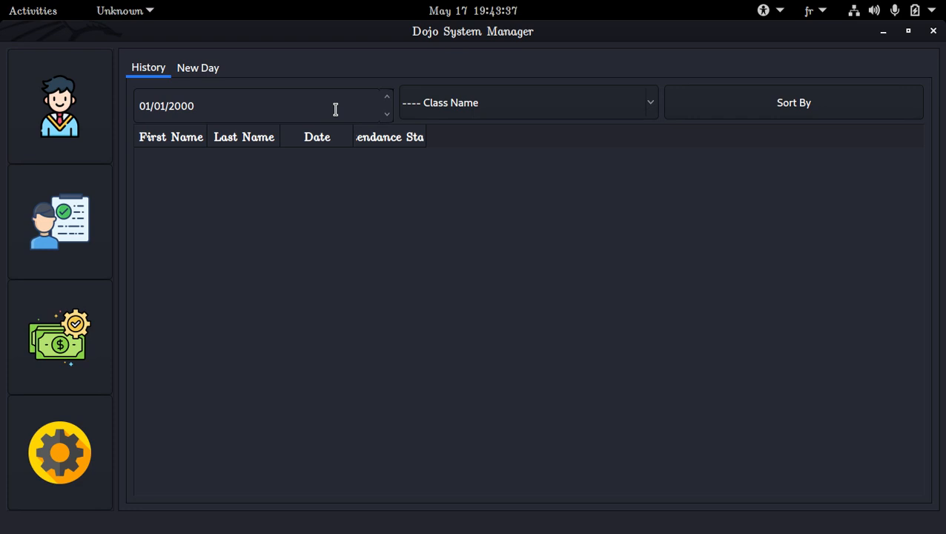
pyautogui.click(933, 31)
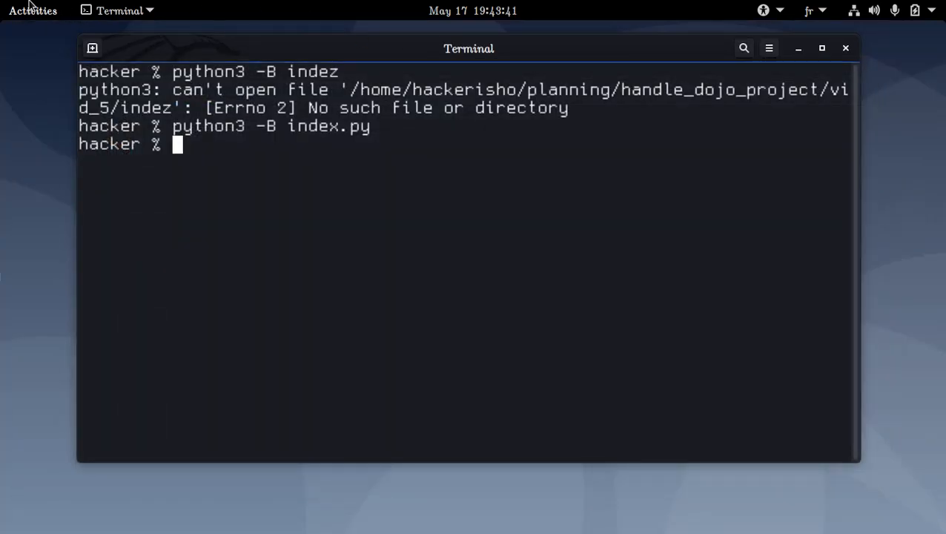
pyautogui.hotkey('alt', 'Tab')
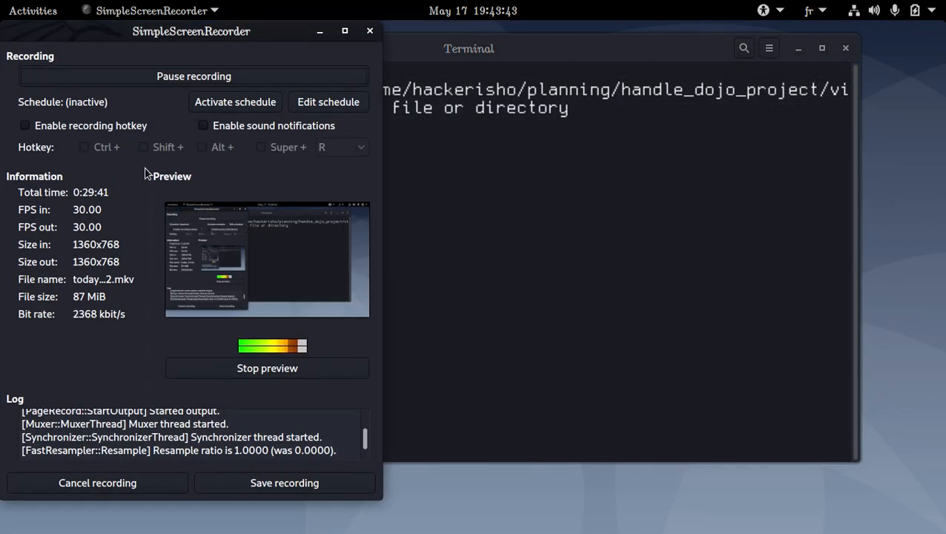